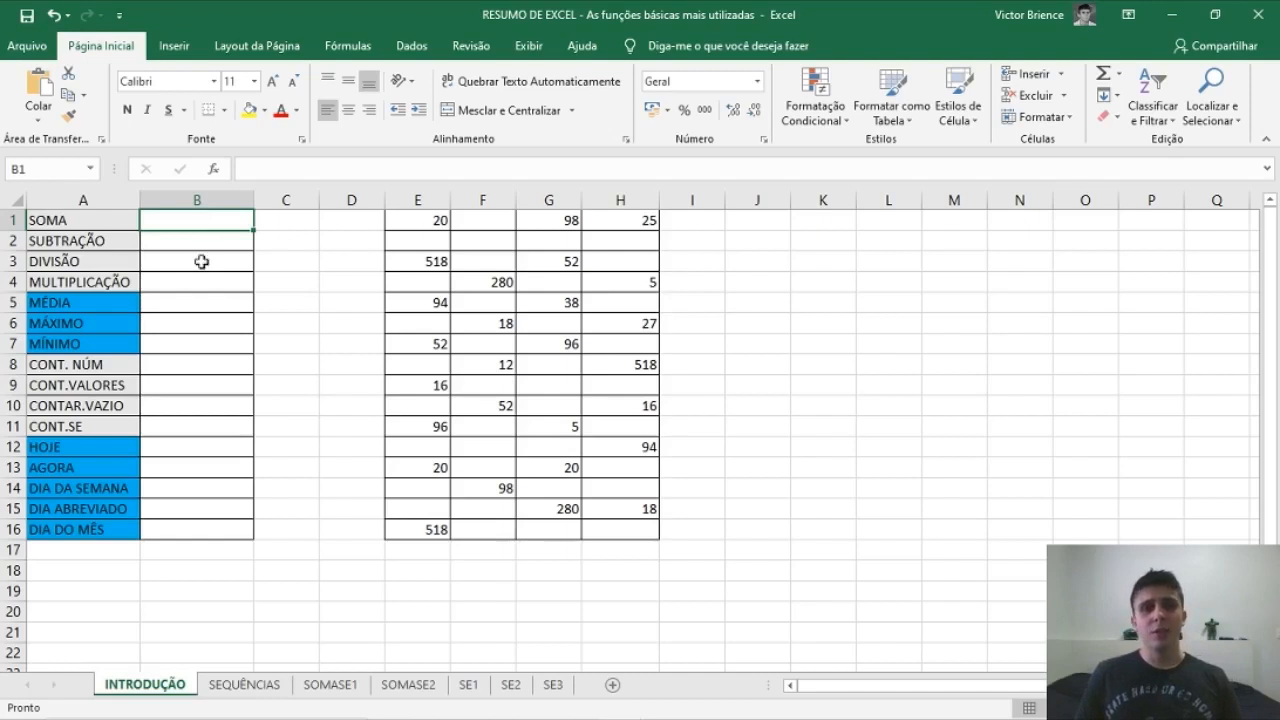
pyautogui.click(197, 238)
pyautogui.click(208, 224)
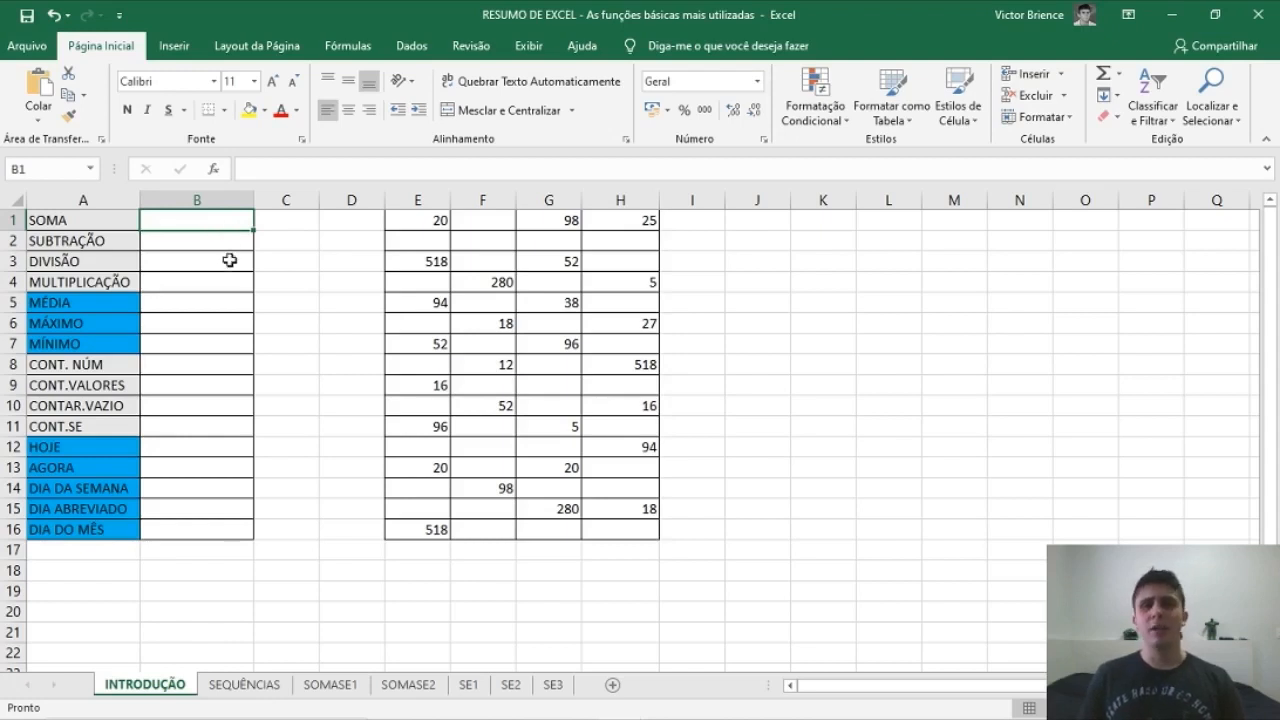
pyautogui.click(218, 240)
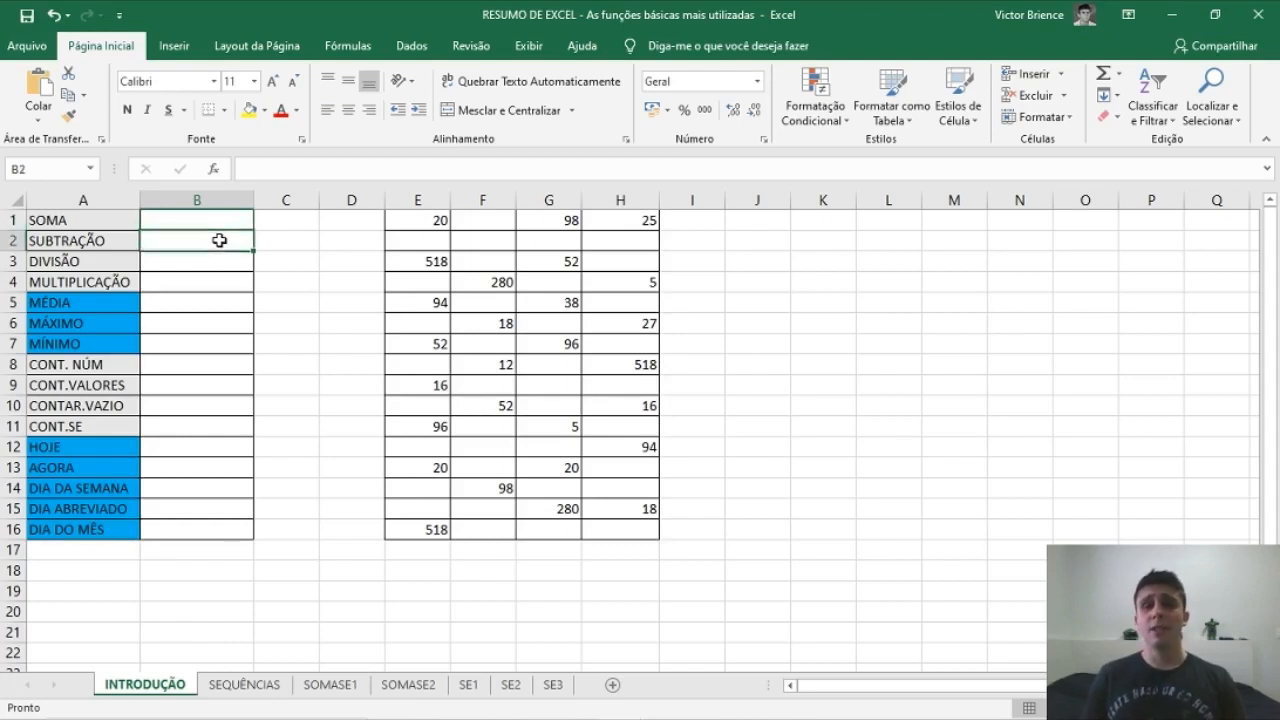
pyautogui.click(205, 221)
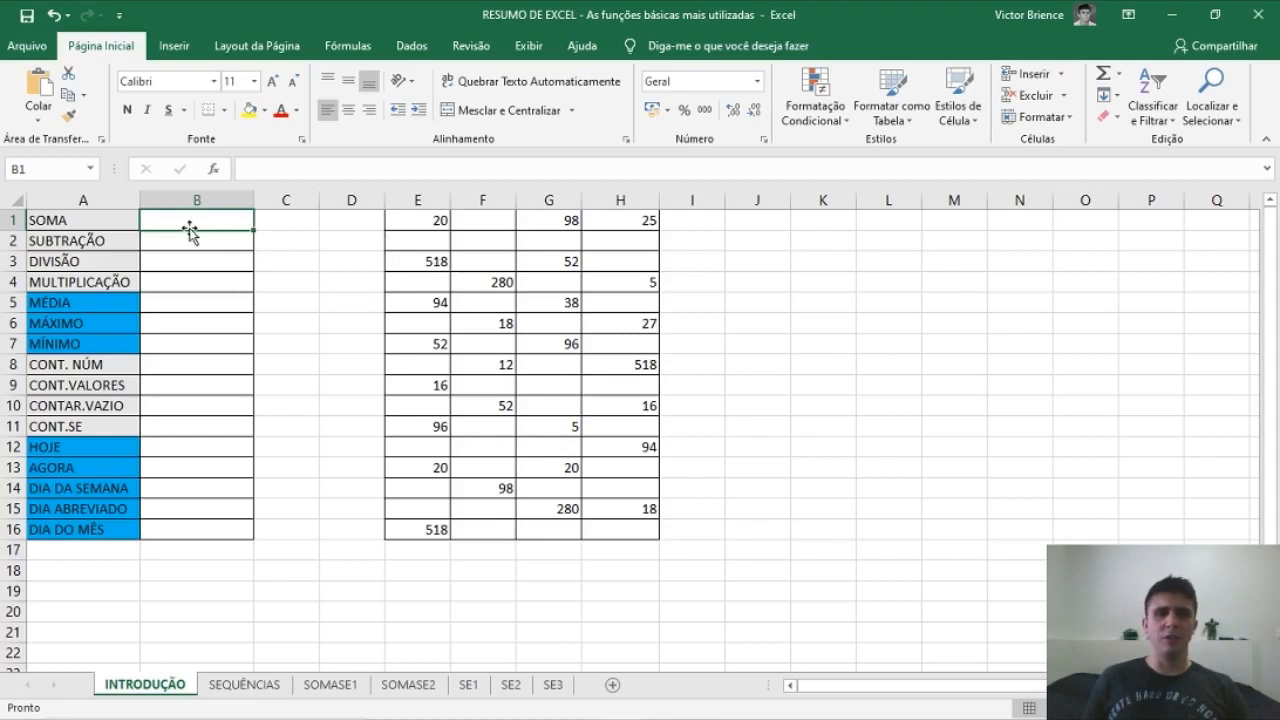
pyautogui.click(206, 231)
pyautogui.click(190, 240)
pyautogui.press('Down')
pyautogui.press('Up')
pyautogui.press('Up')
pyautogui.click(190, 240)
pyautogui.press('Up')
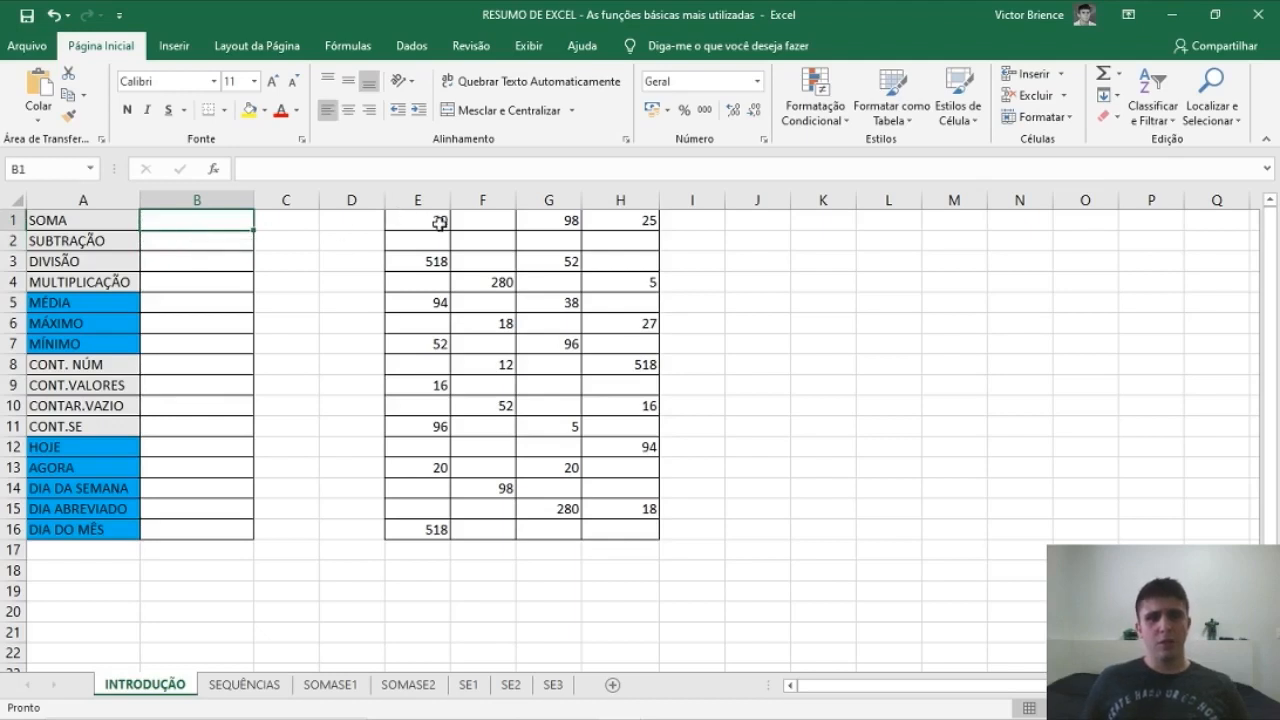
pyautogui.moveTo(433, 222); pyautogui.dragTo(606, 530)
pyautogui.click(705, 320)
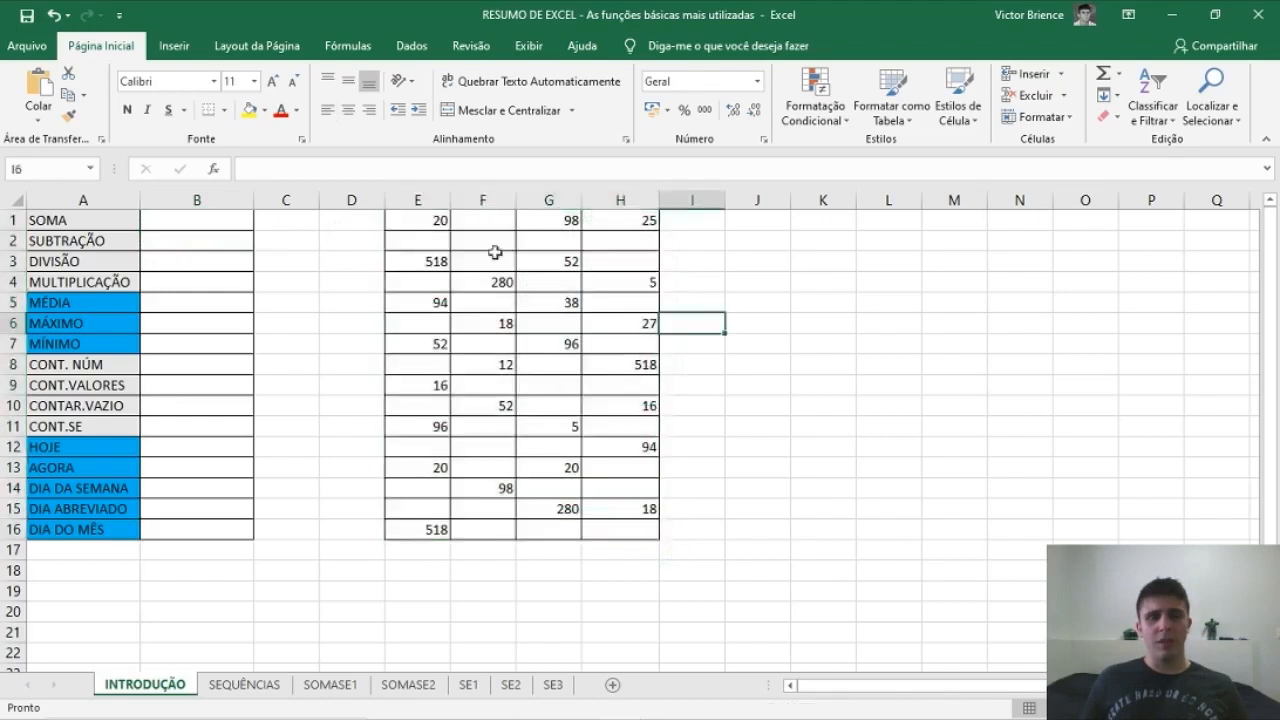
# Sum the range E1:H16 with the SOMA function in cell B1 and merge and centre the result
pyautogui.click(221, 224)
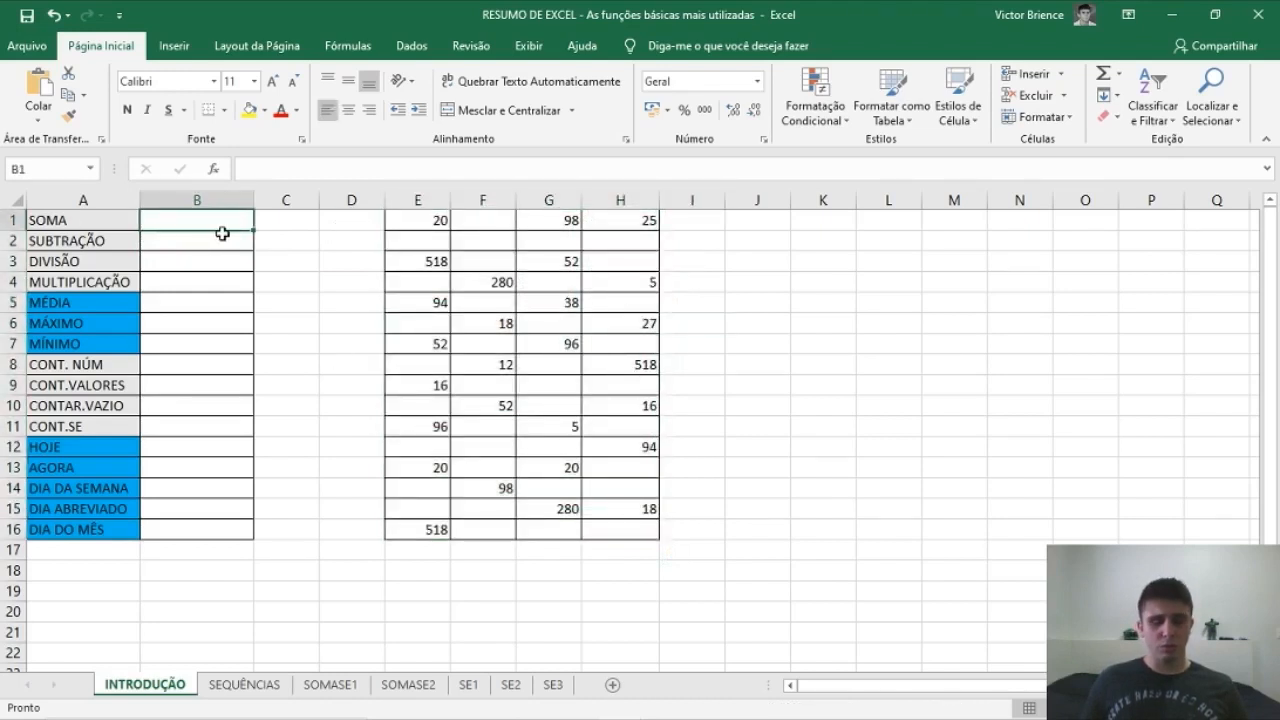
pyautogui.write('=soma')
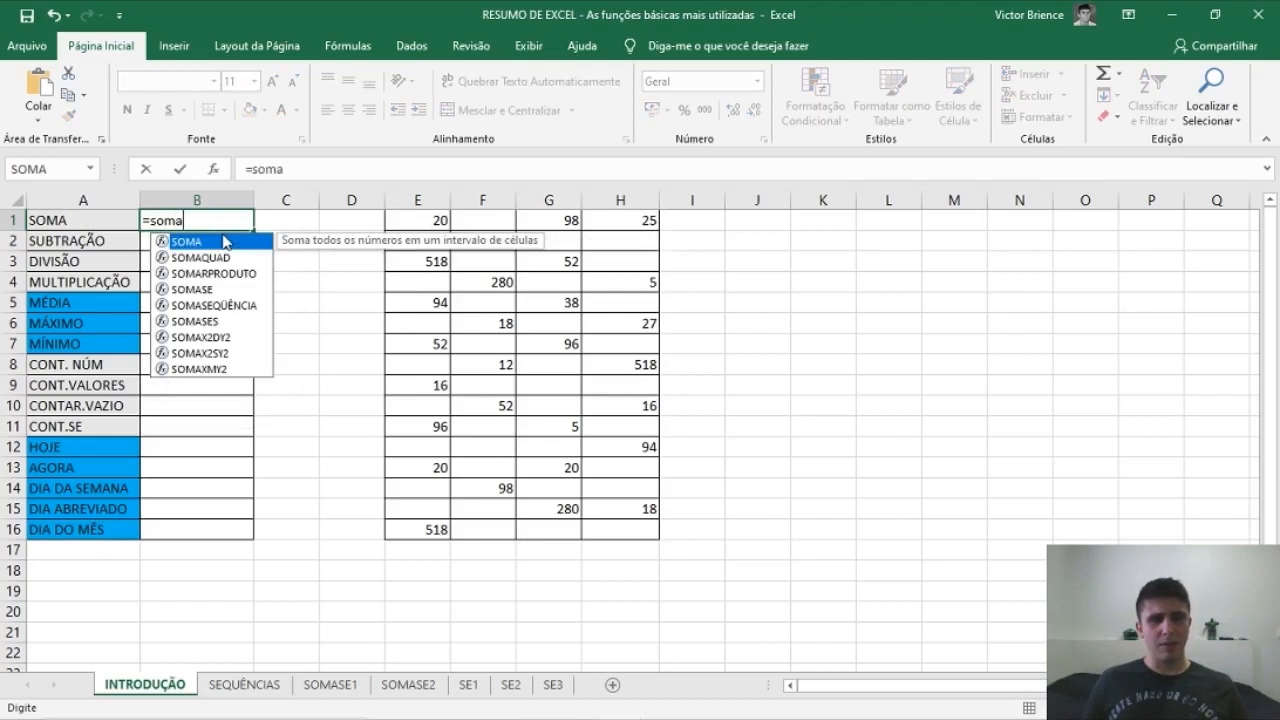
pyautogui.doubleClick(225, 241)
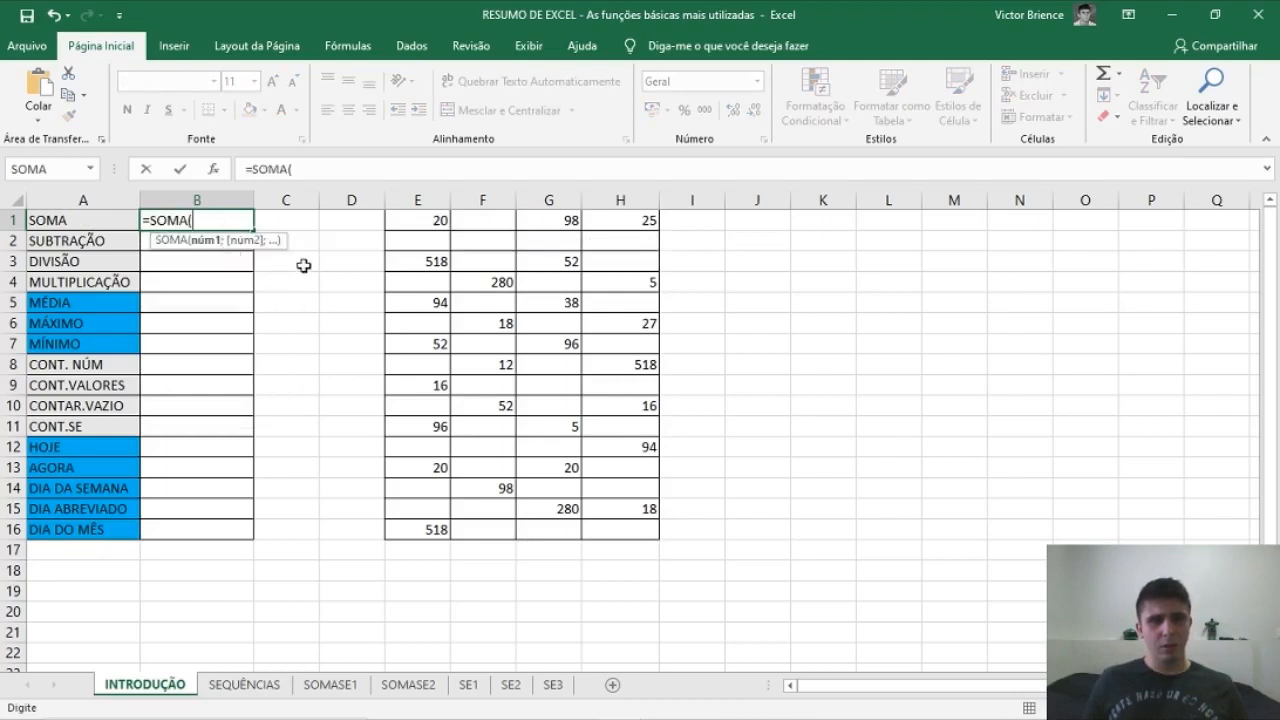
pyautogui.moveTo(420, 221); pyautogui.dragTo(598, 524)
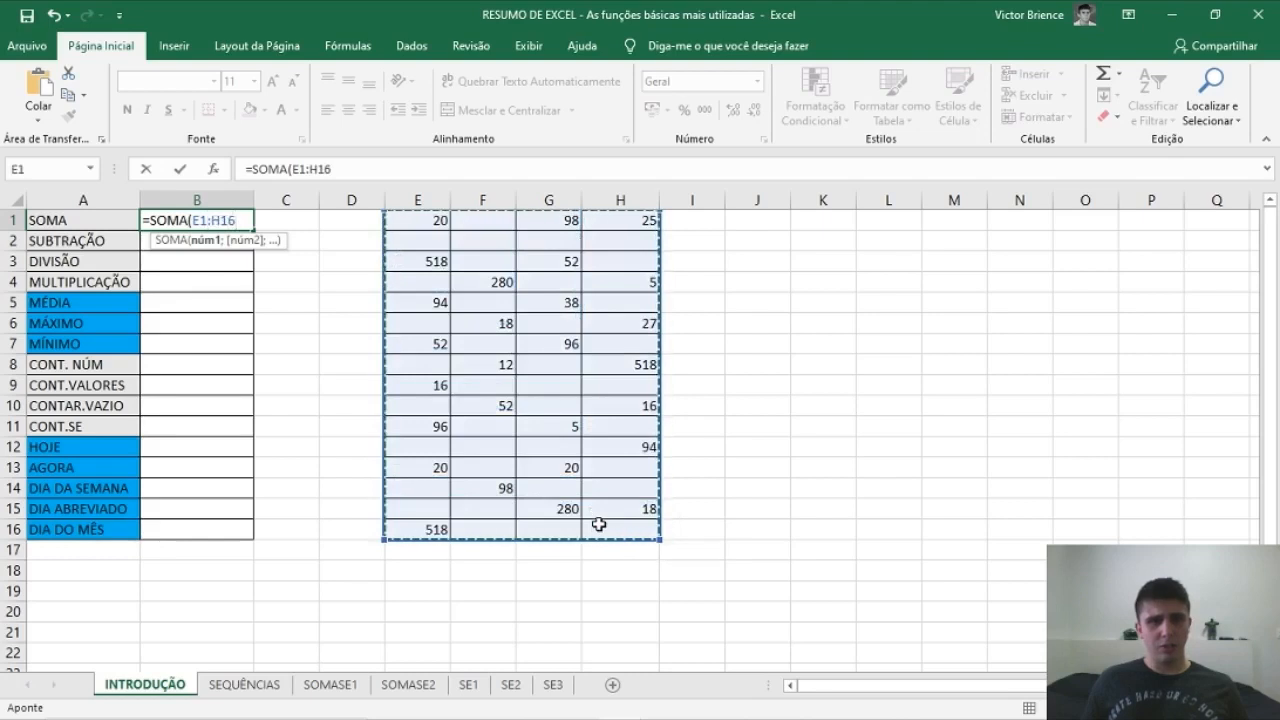
pyautogui.press('Tab')
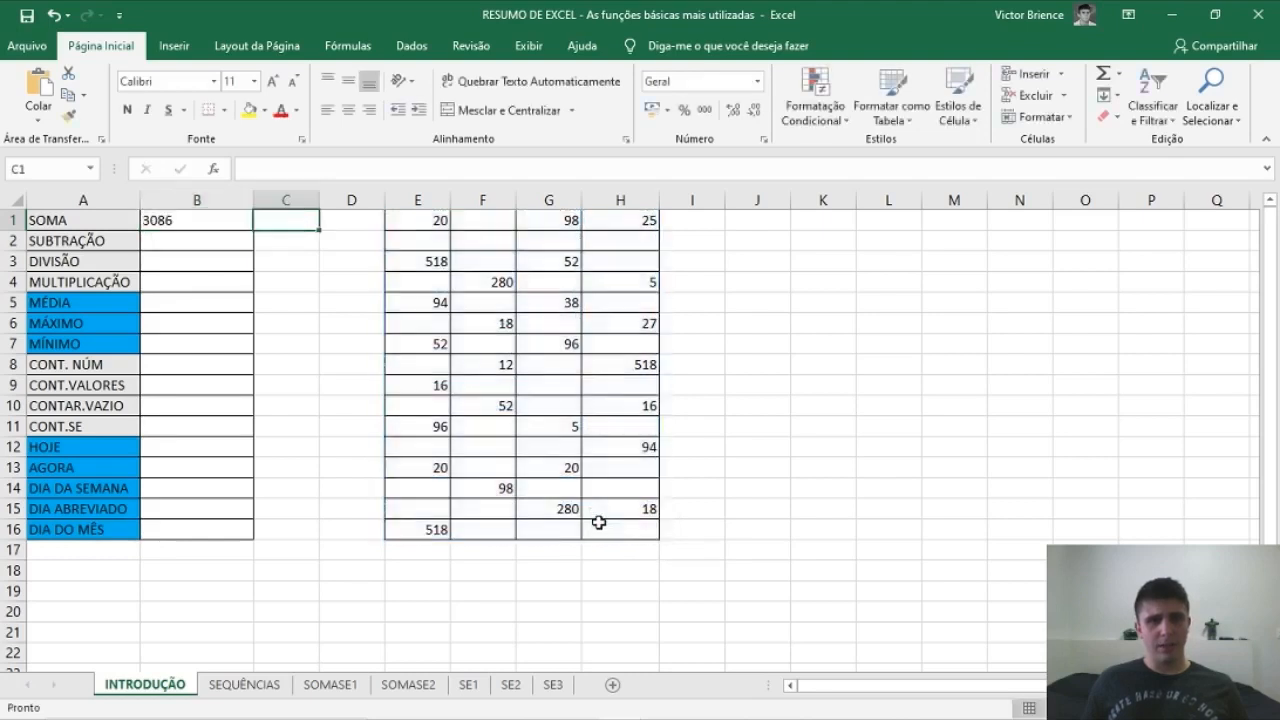
pyautogui.click(193, 230)
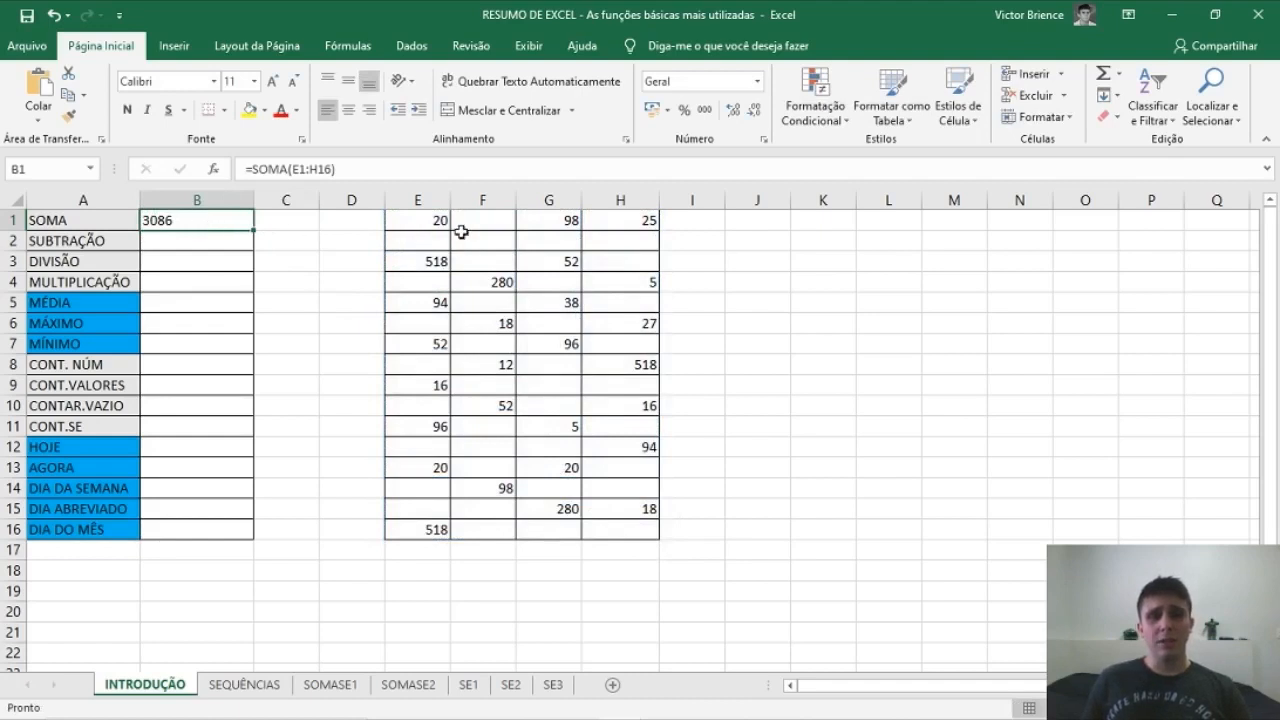
pyautogui.click(487, 111)
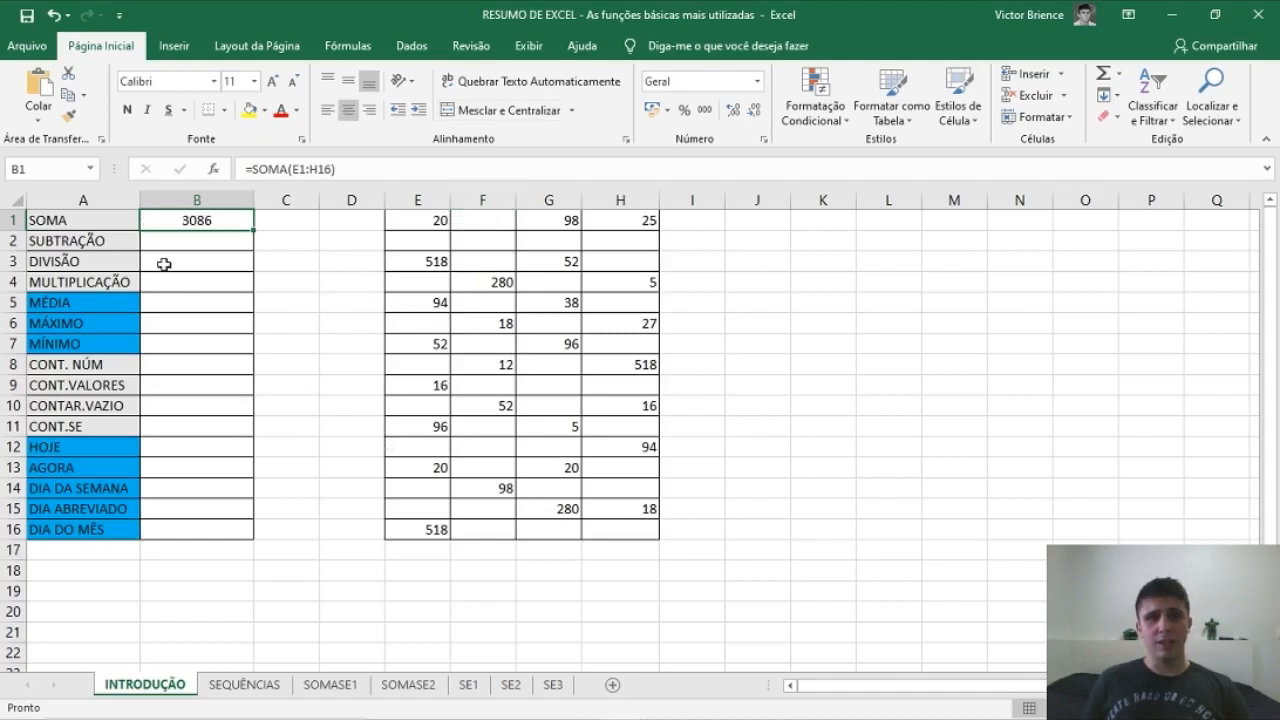
# Try a height of 20 for row 1 and undo the change
pyautogui.rightClick(15, 221)
pyautogui.click(86, 449)
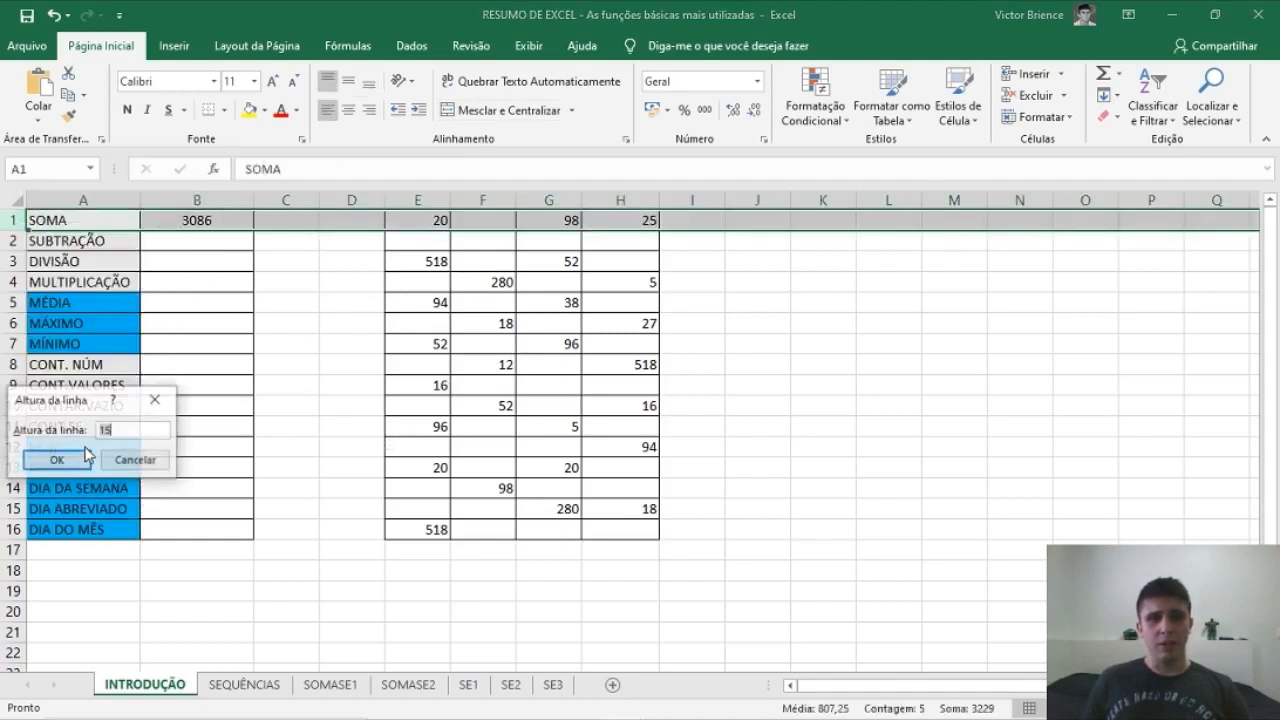
pyautogui.write('20')
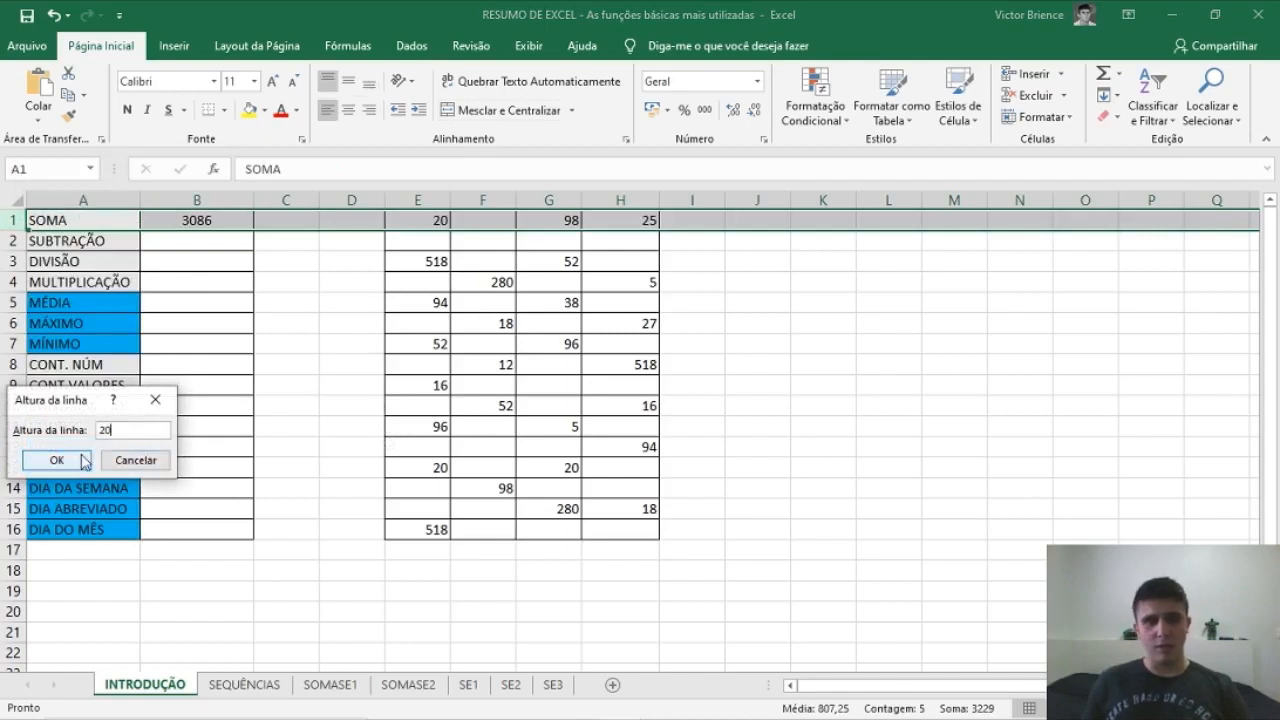
pyautogui.click(57, 460)
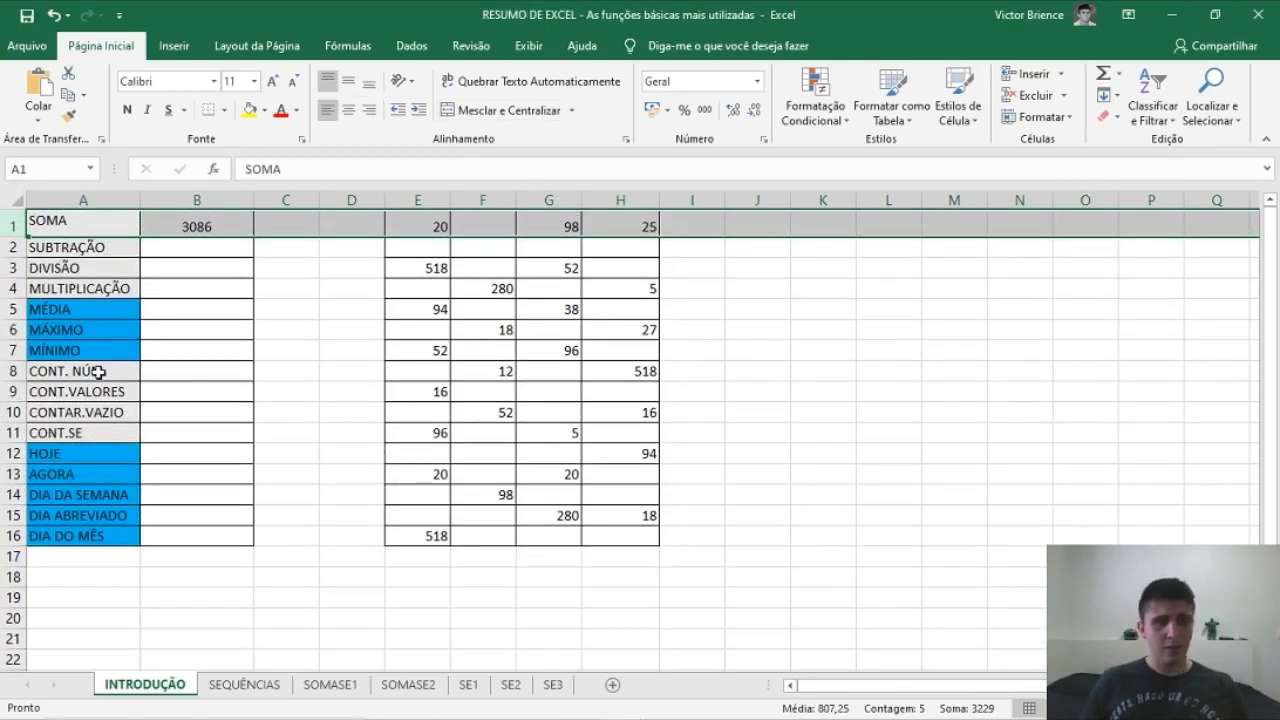
pyautogui.hotkey('ctrl', 'z')
# Set the width of column A to 20
pyautogui.rightClick(82, 200)
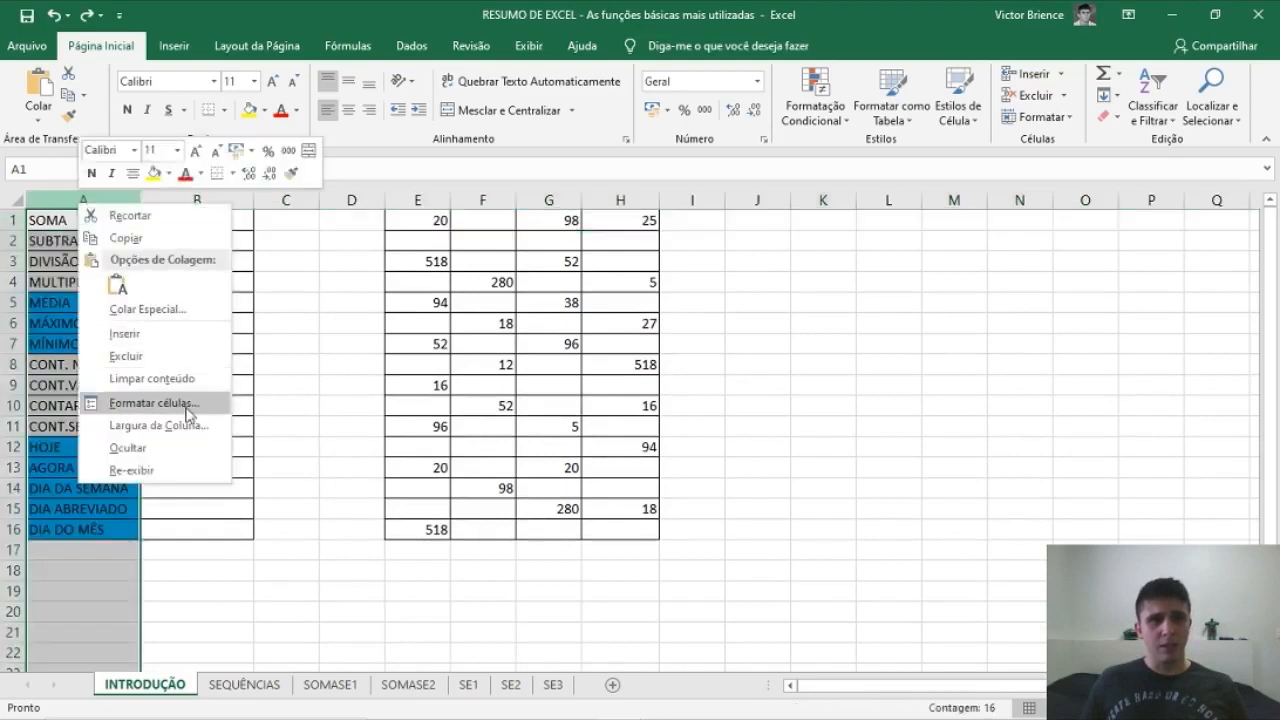
pyautogui.click(172, 427)
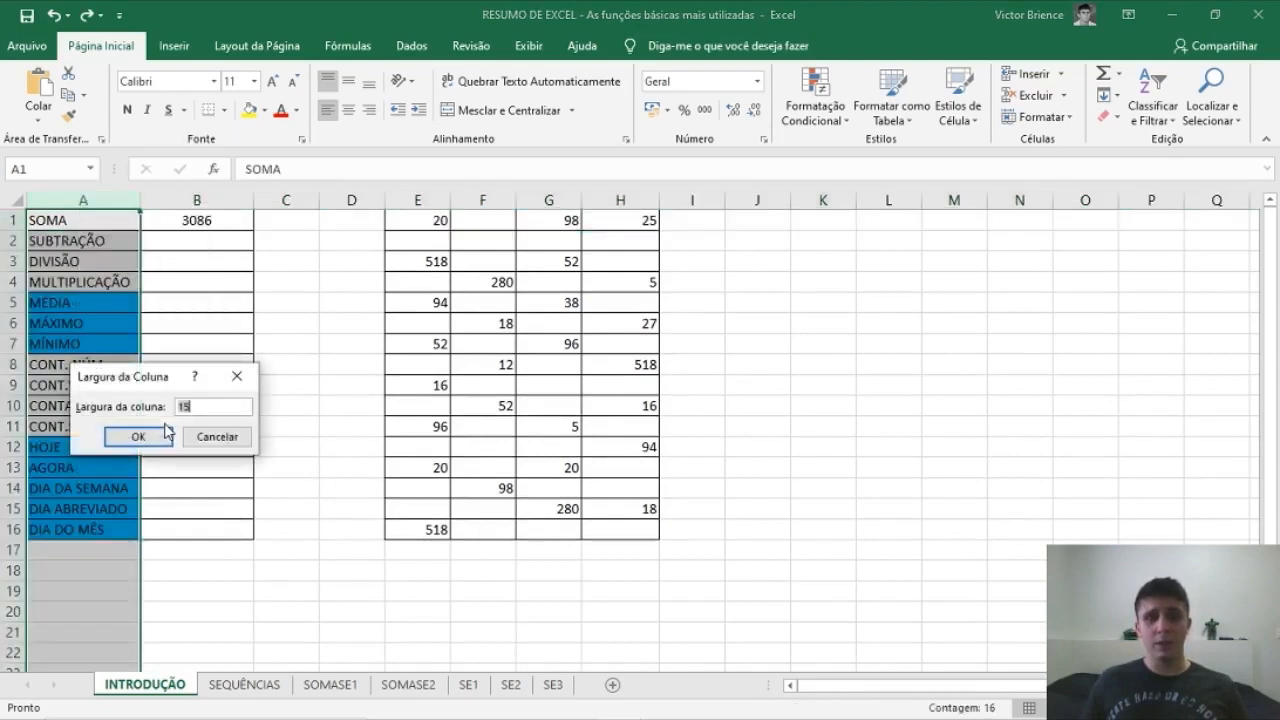
pyautogui.write('20')
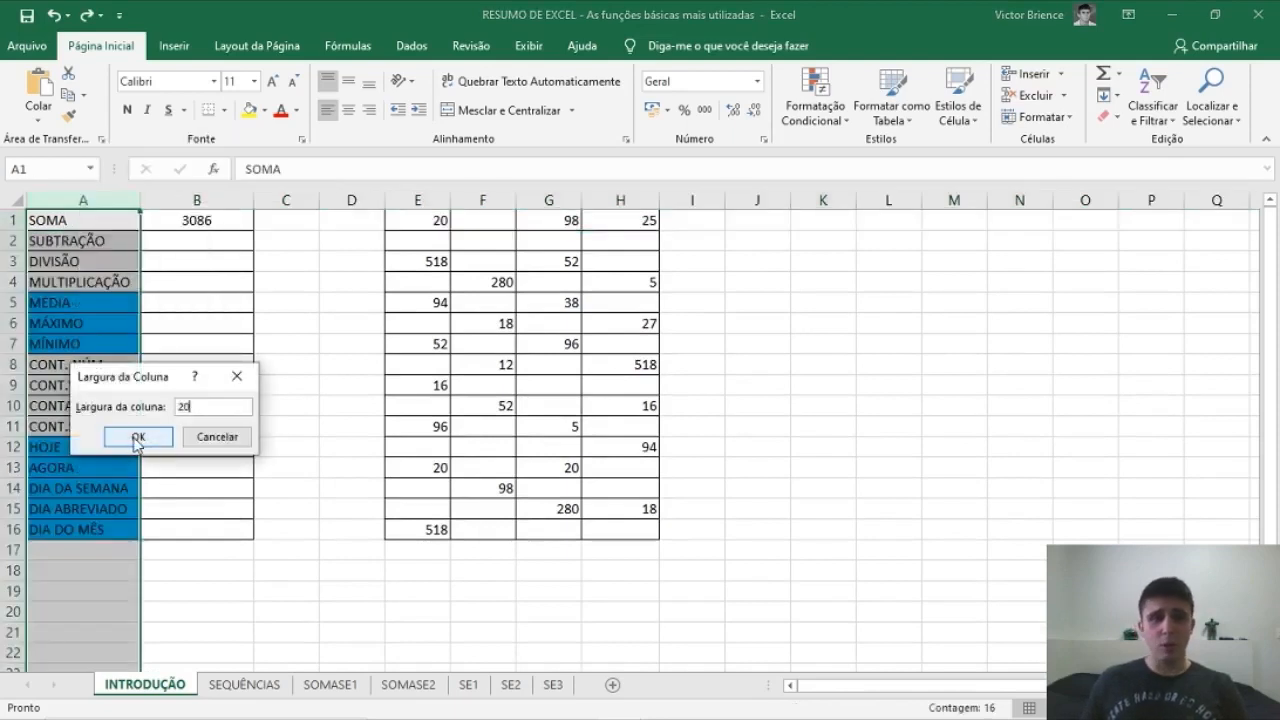
pyautogui.click(165, 438)
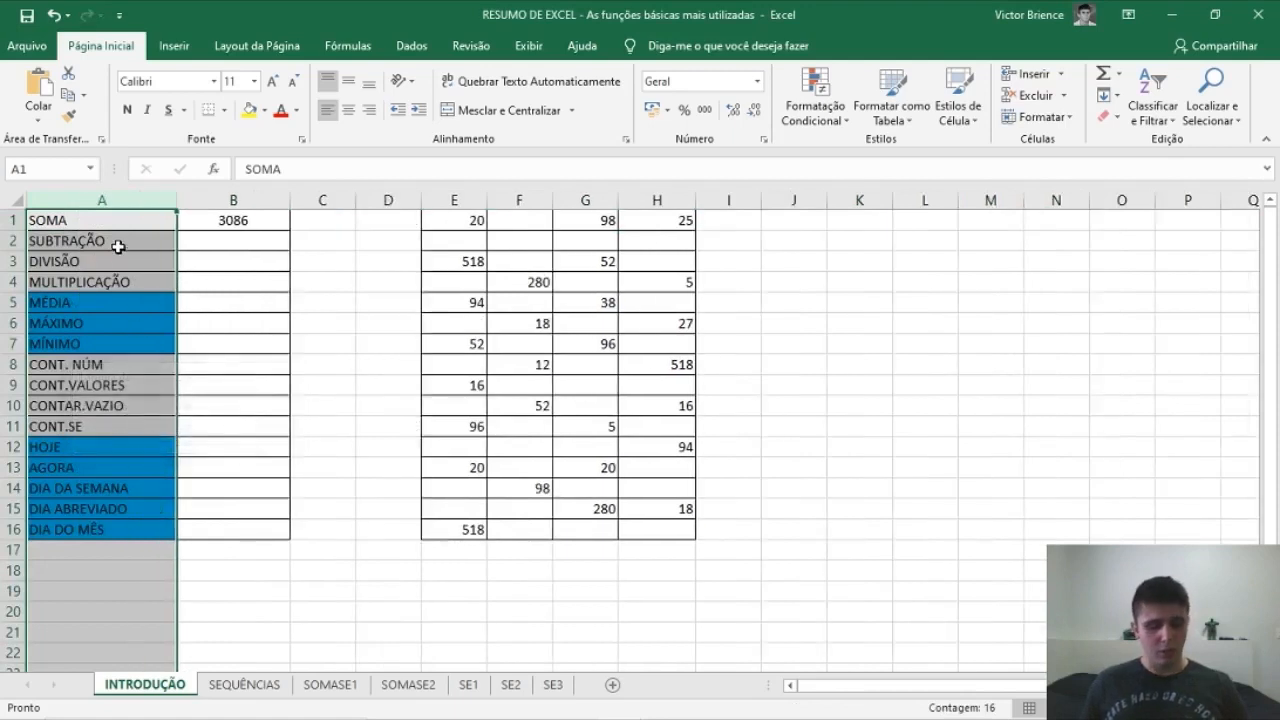
# Undo the column width change and reapply merge and centre to the sum in cell B1
pyautogui.hotkey('ctrl', 'z')
pyautogui.hotkey('ctrl', 'z')
pyautogui.hotkey('ctrl', 'z')
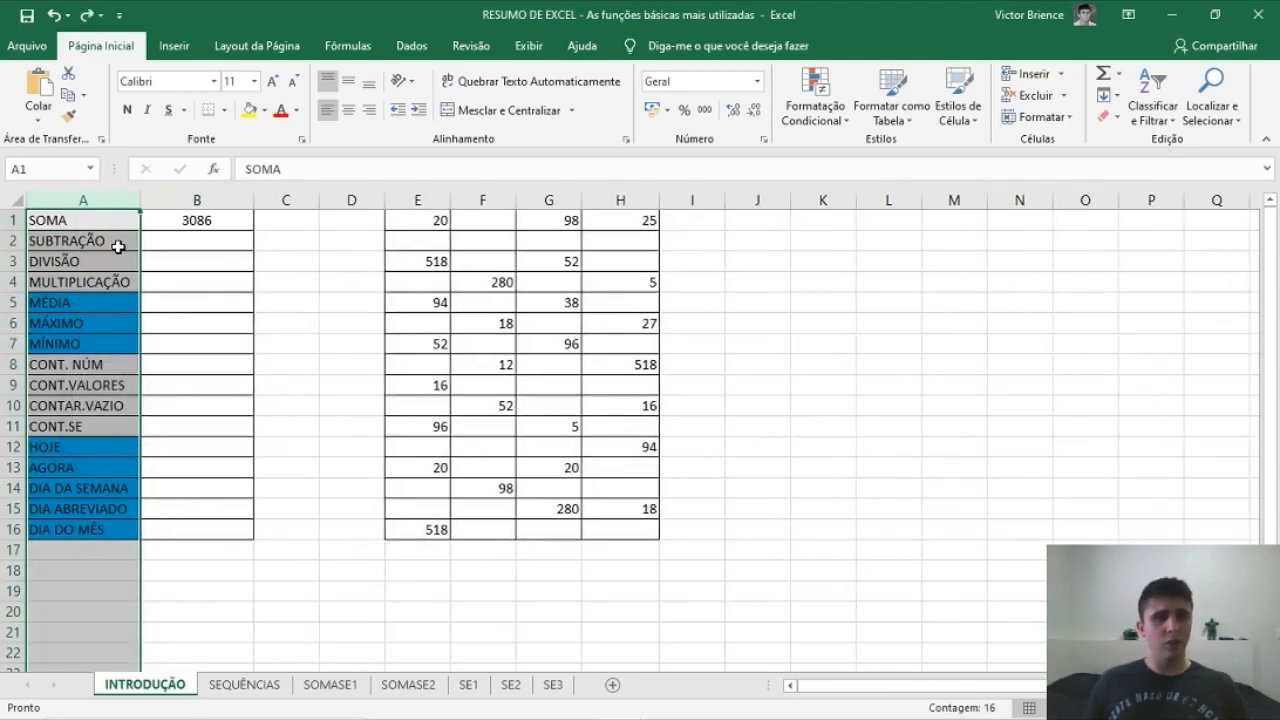
pyautogui.click(479, 117)
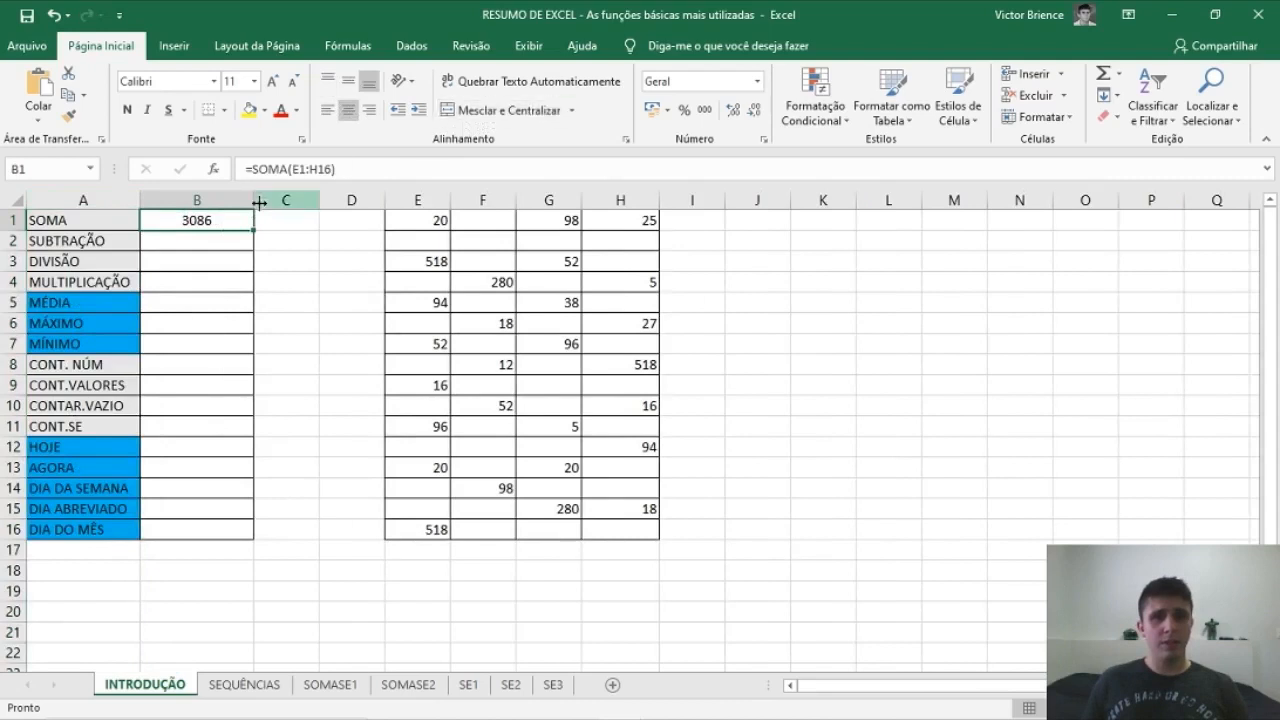
# Subtract E5 from E3 with the formula =E3-E5 in cell B2 and merge and centre the result
pyautogui.click(186, 241)
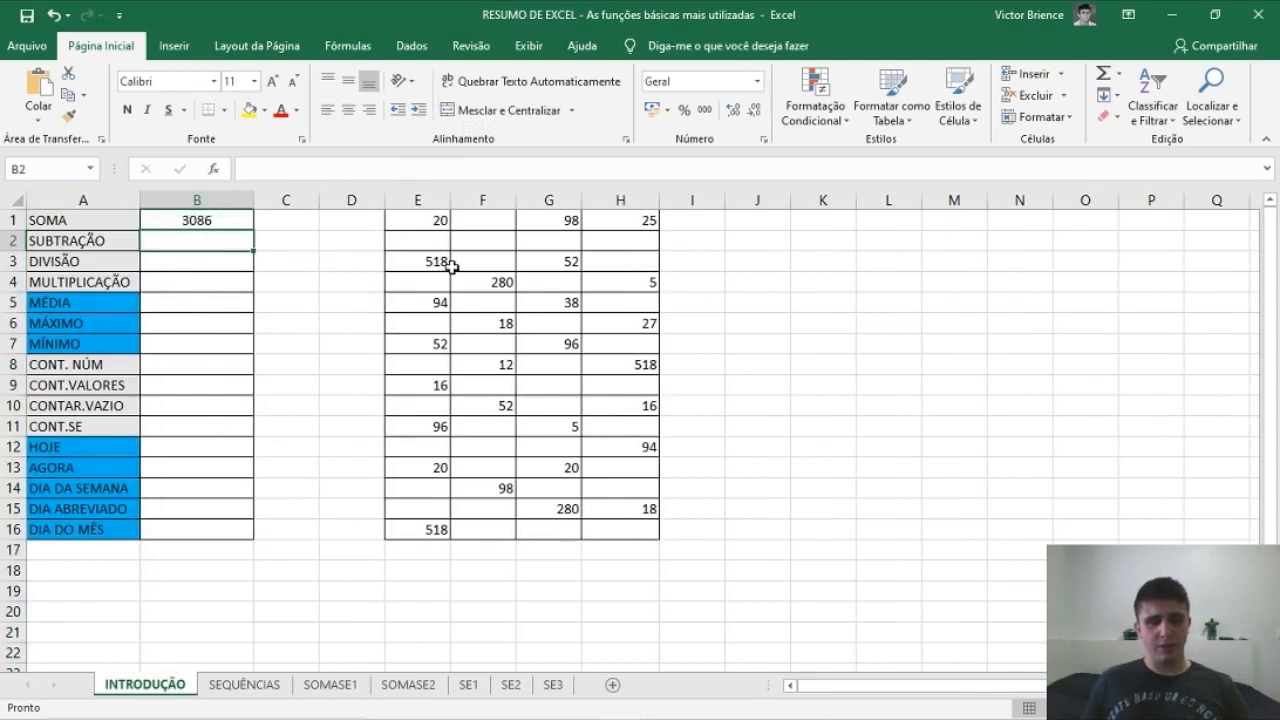
pyautogui.write('=')
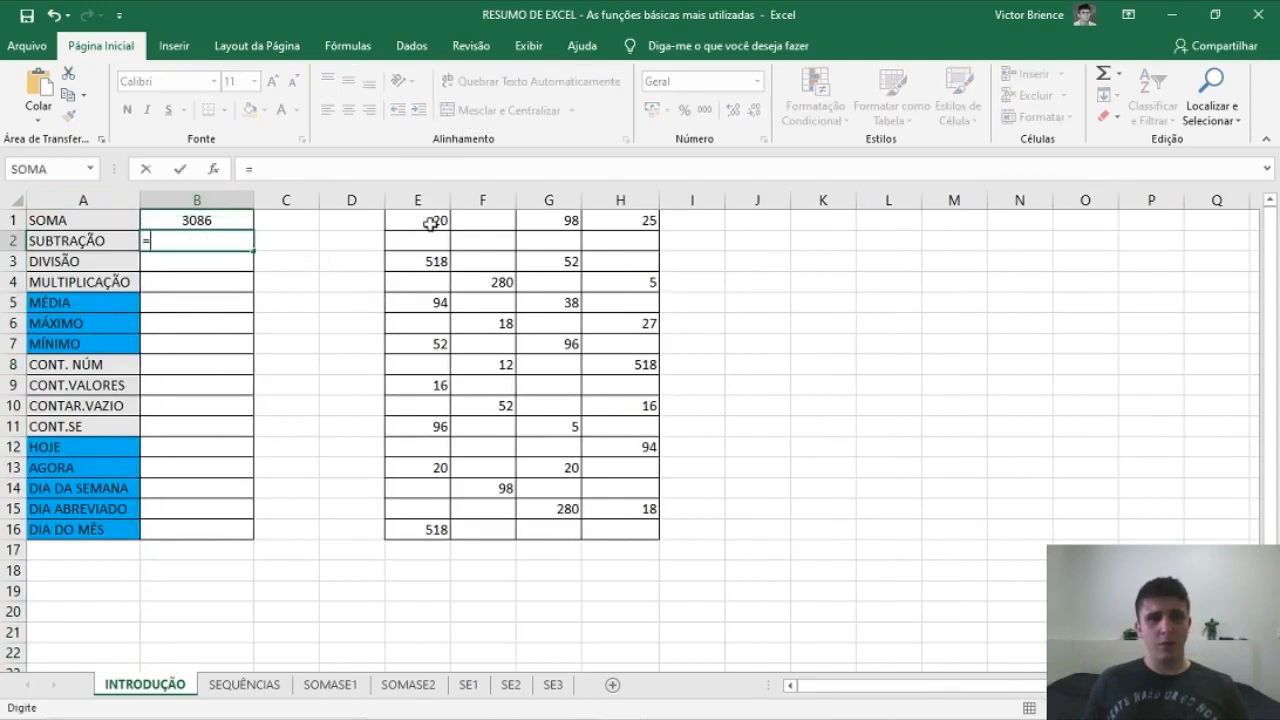
pyautogui.click(425, 264)
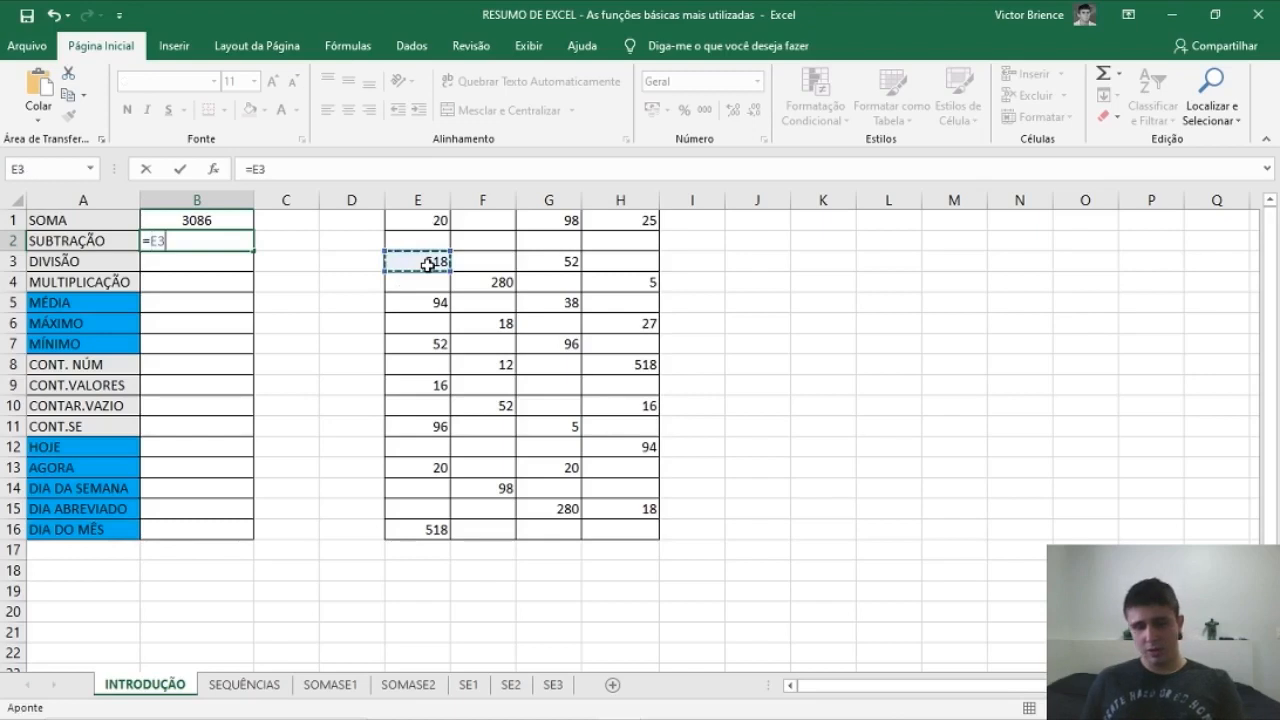
pyautogui.write('-')
pyautogui.click(419, 302)
pyautogui.press('Return')
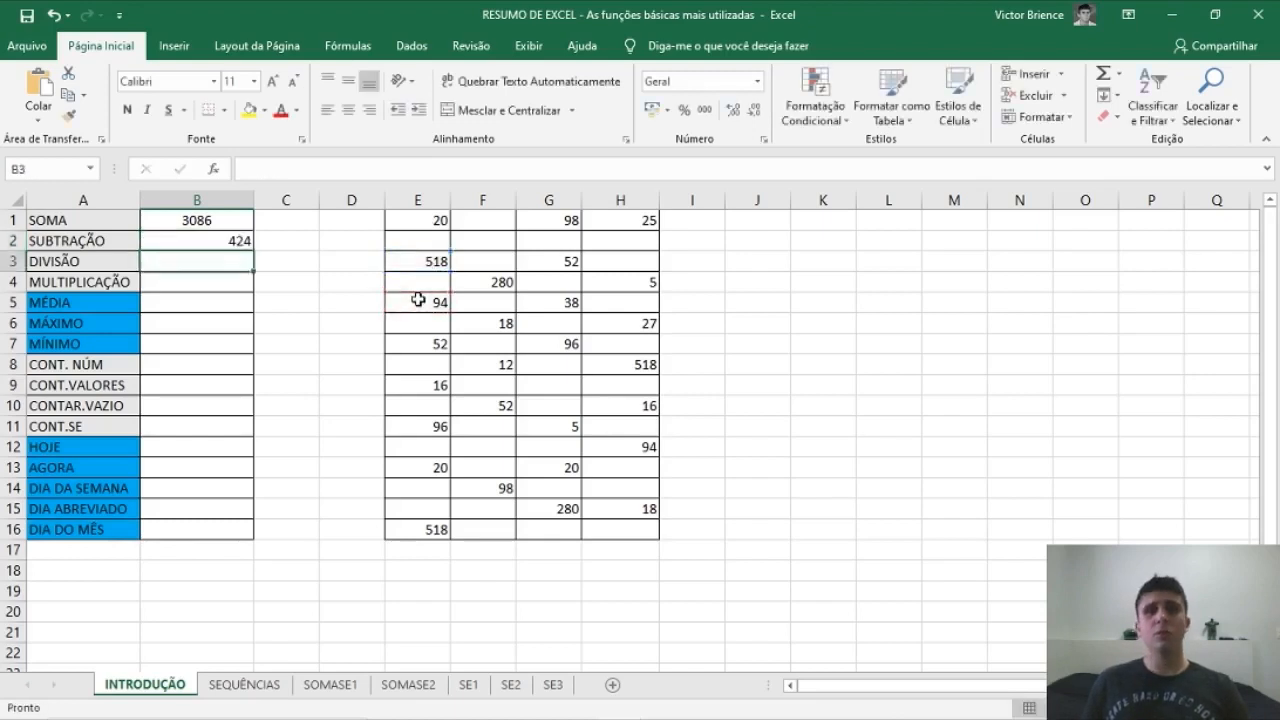
pyautogui.click(226, 244)
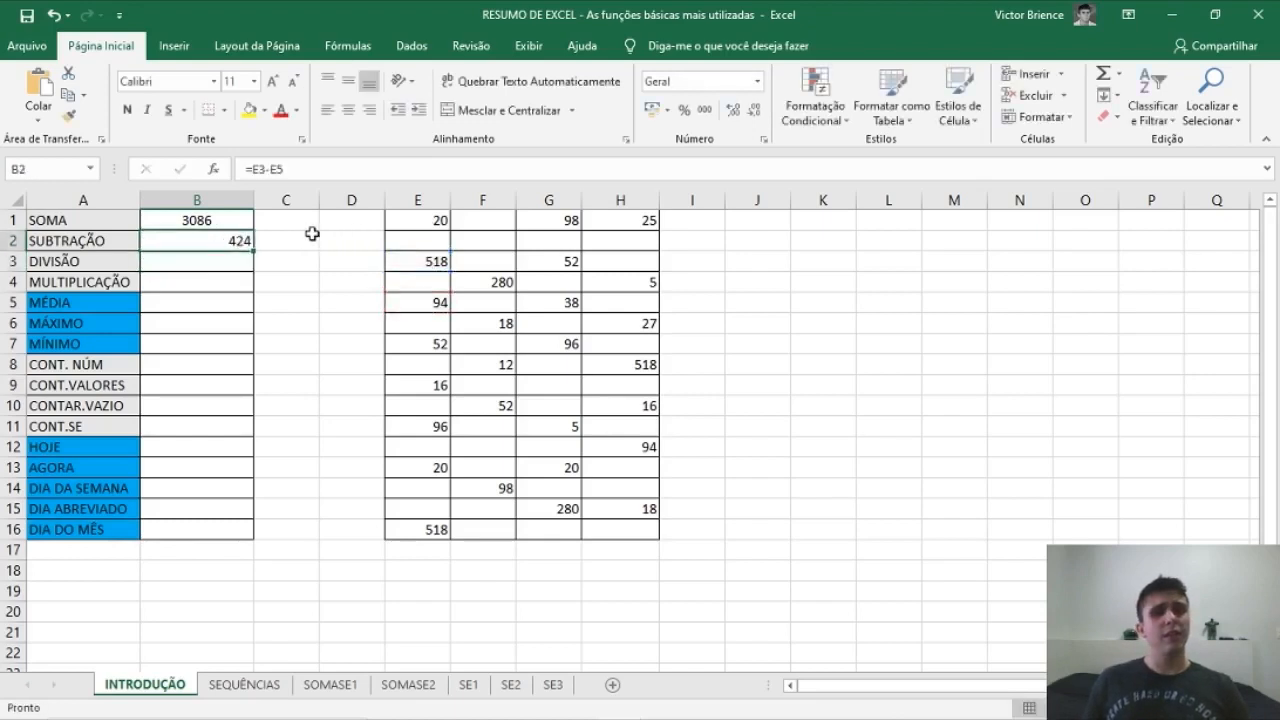
pyautogui.click(505, 110)
# Divide E3 by E5 with the formula =E3/E5 in cell B3, beside DIVISÃO
pyautogui.press('Down')
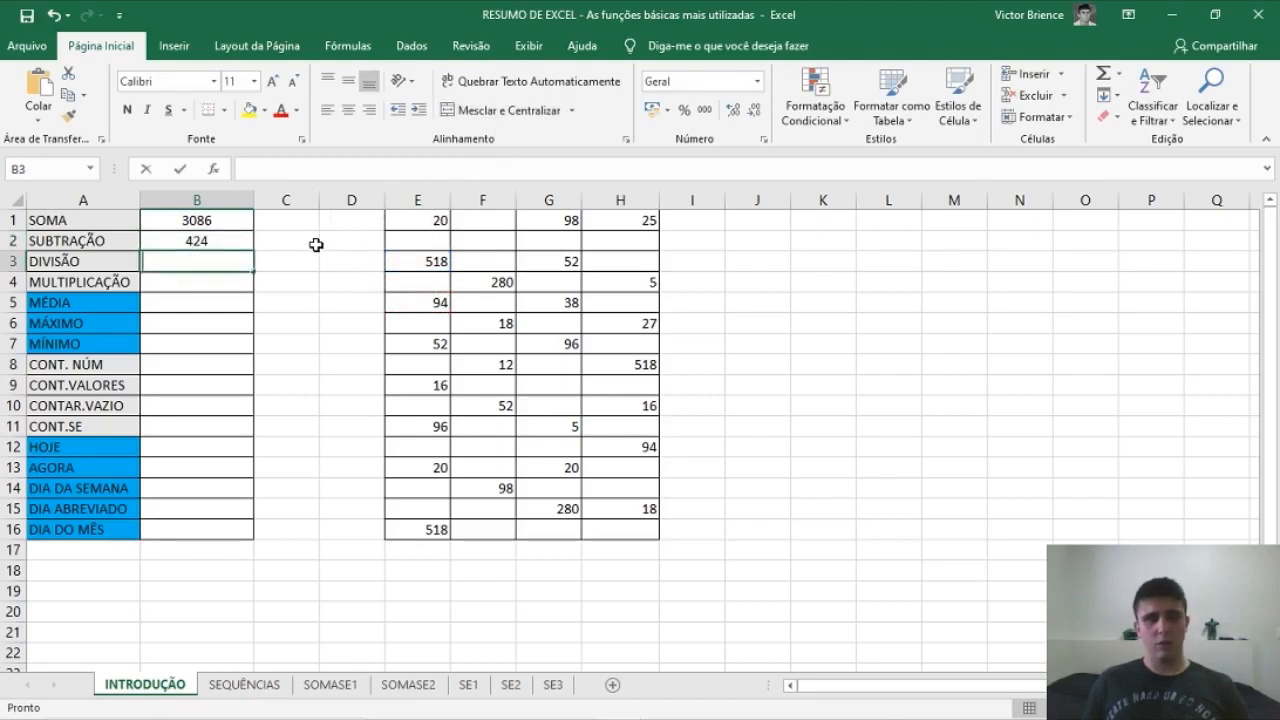
pyautogui.write('=')
pyautogui.click(414, 263)
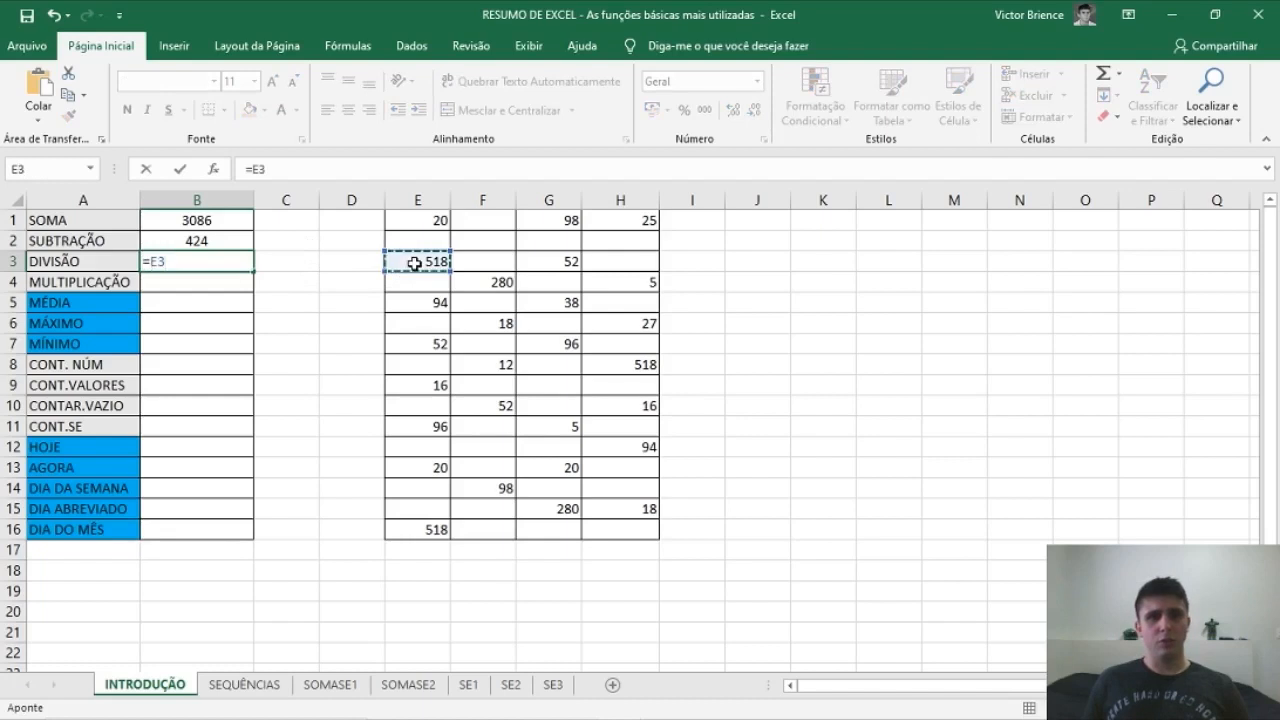
pyautogui.write('/')
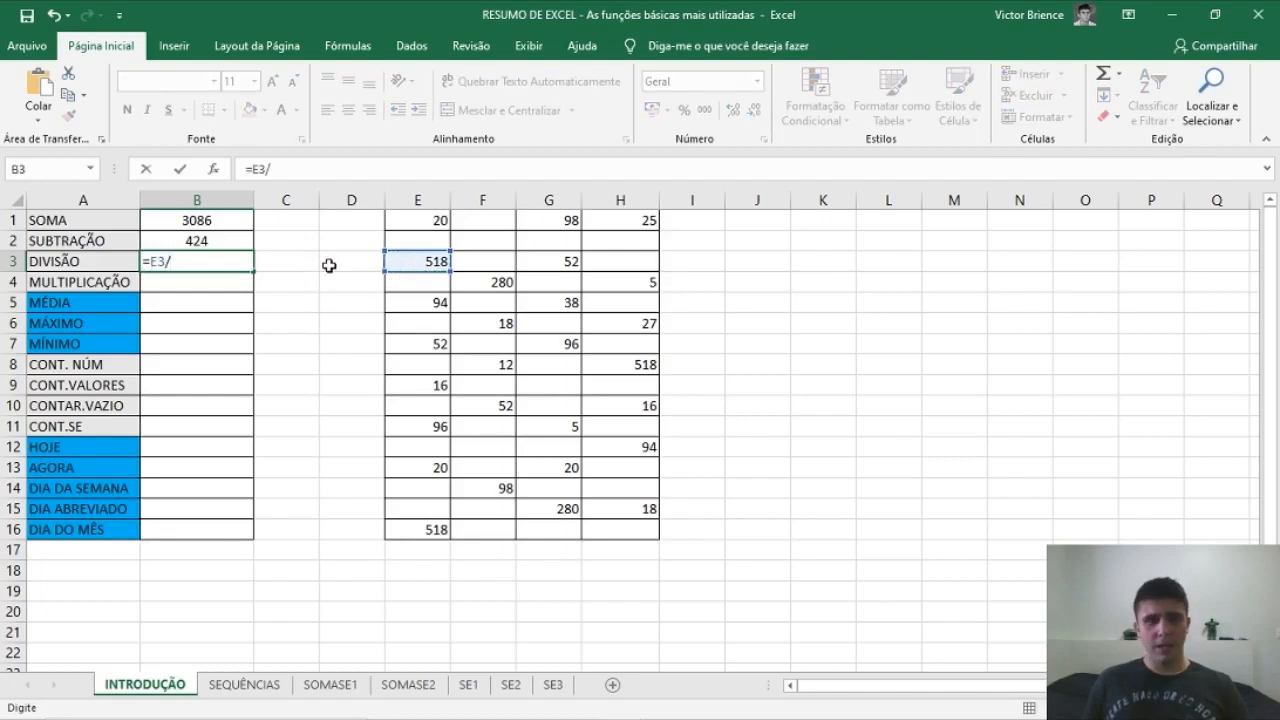
pyautogui.click(418, 305)
pyautogui.press('Return')
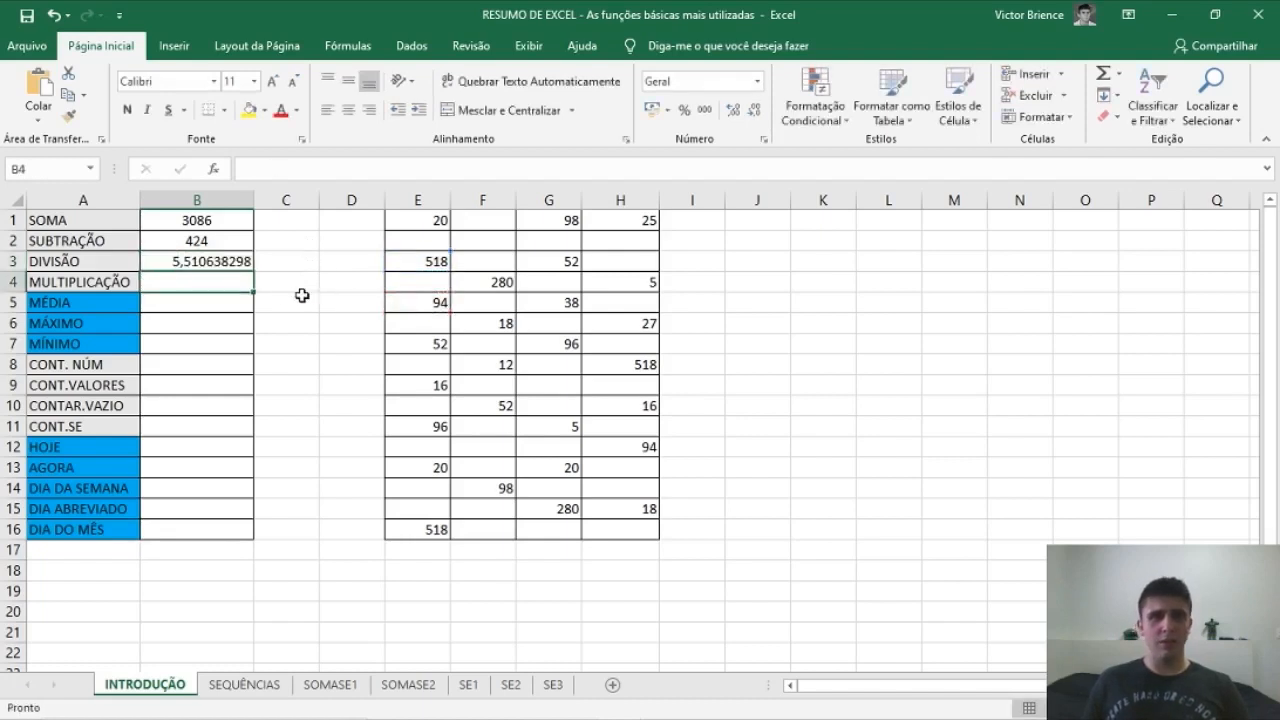
# Format the division result in cell B3 with the Número category and two decimal places
pyautogui.click(206, 260)
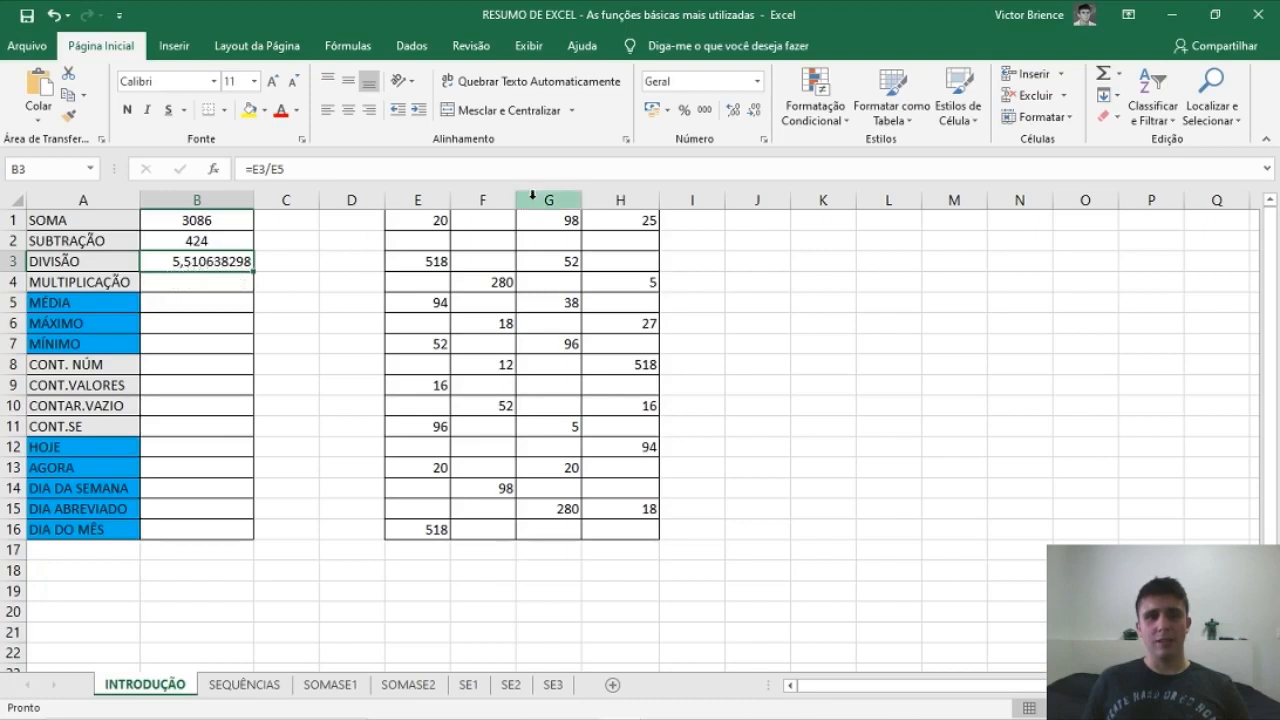
pyautogui.rightClick(196, 261)
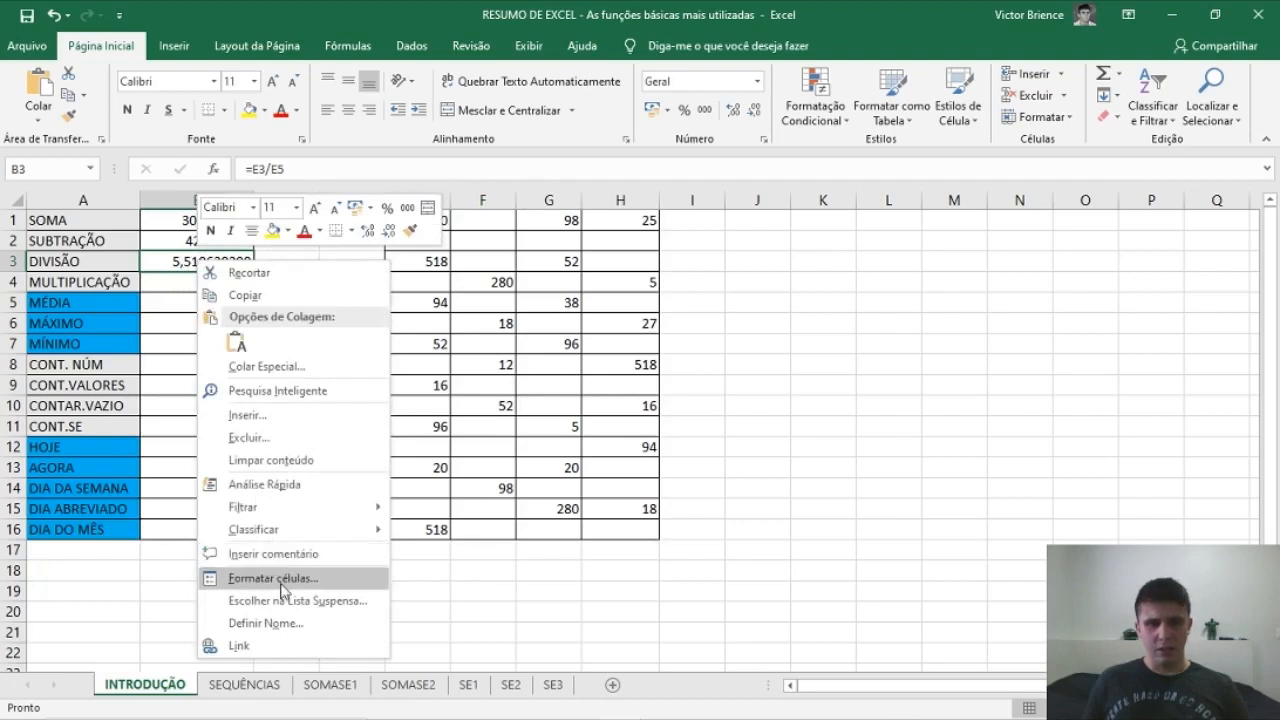
pyautogui.press('Escape')
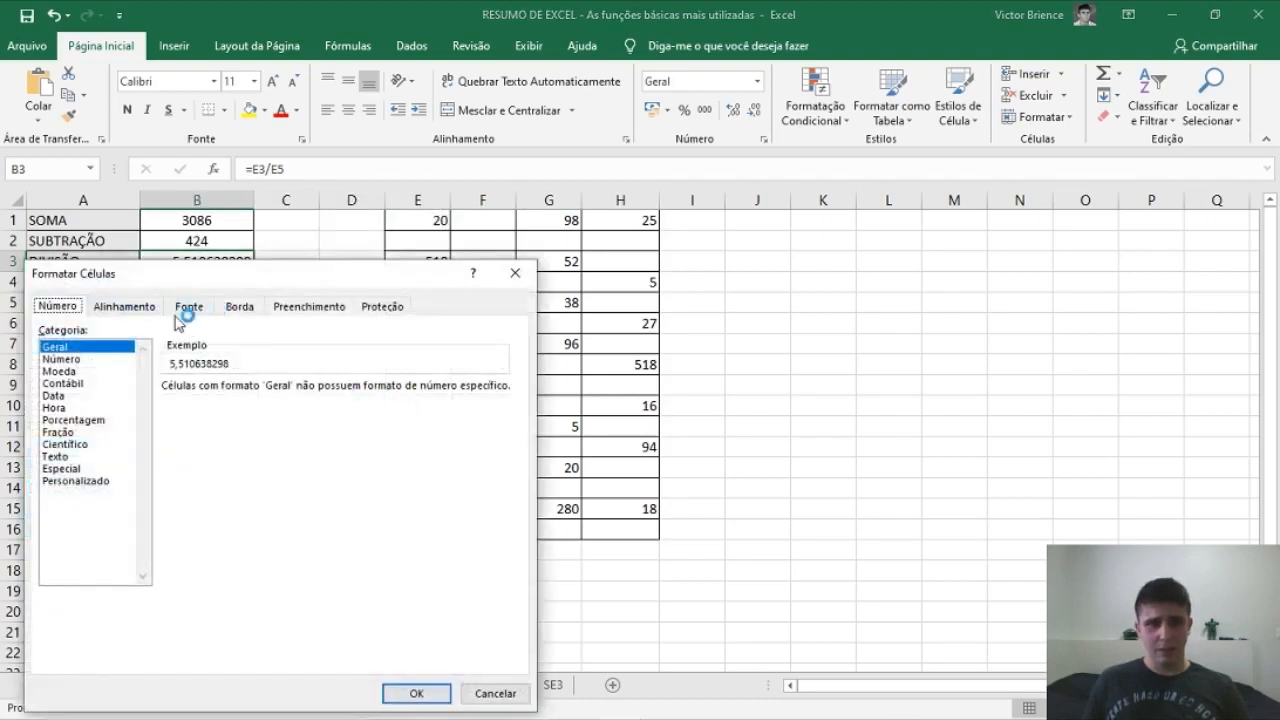
pyautogui.click(66, 358)
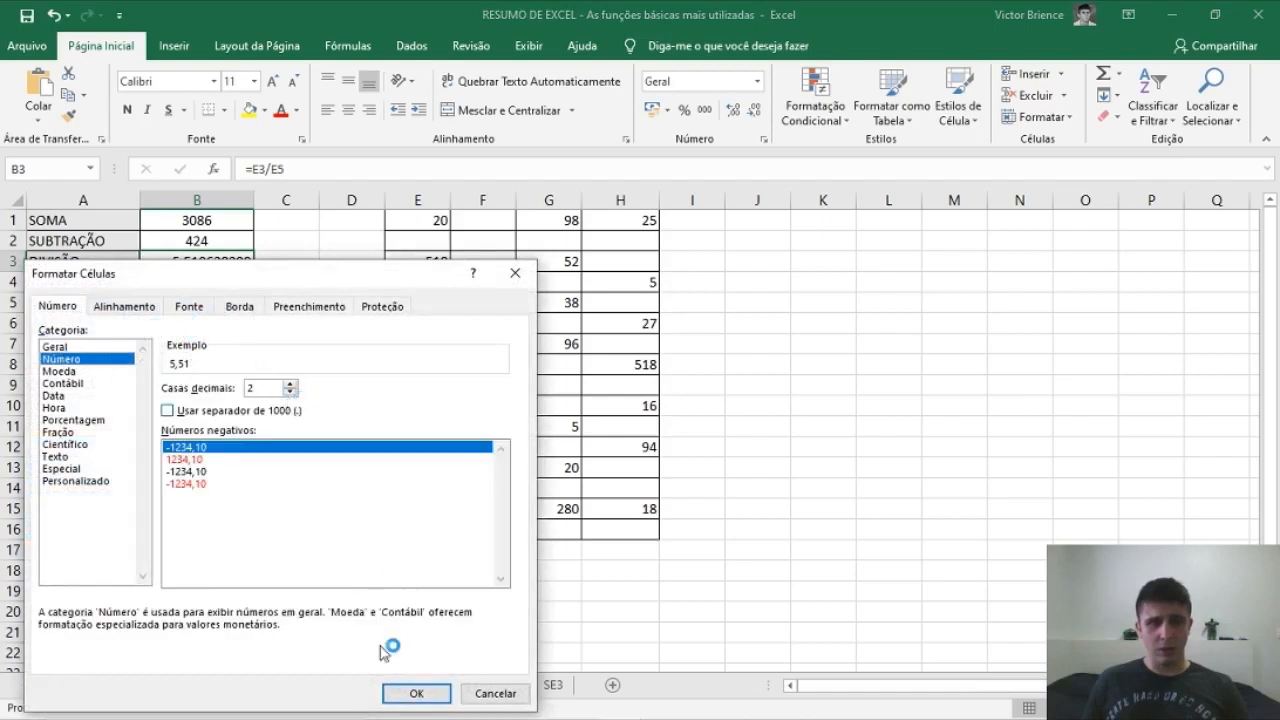
pyautogui.click(412, 693)
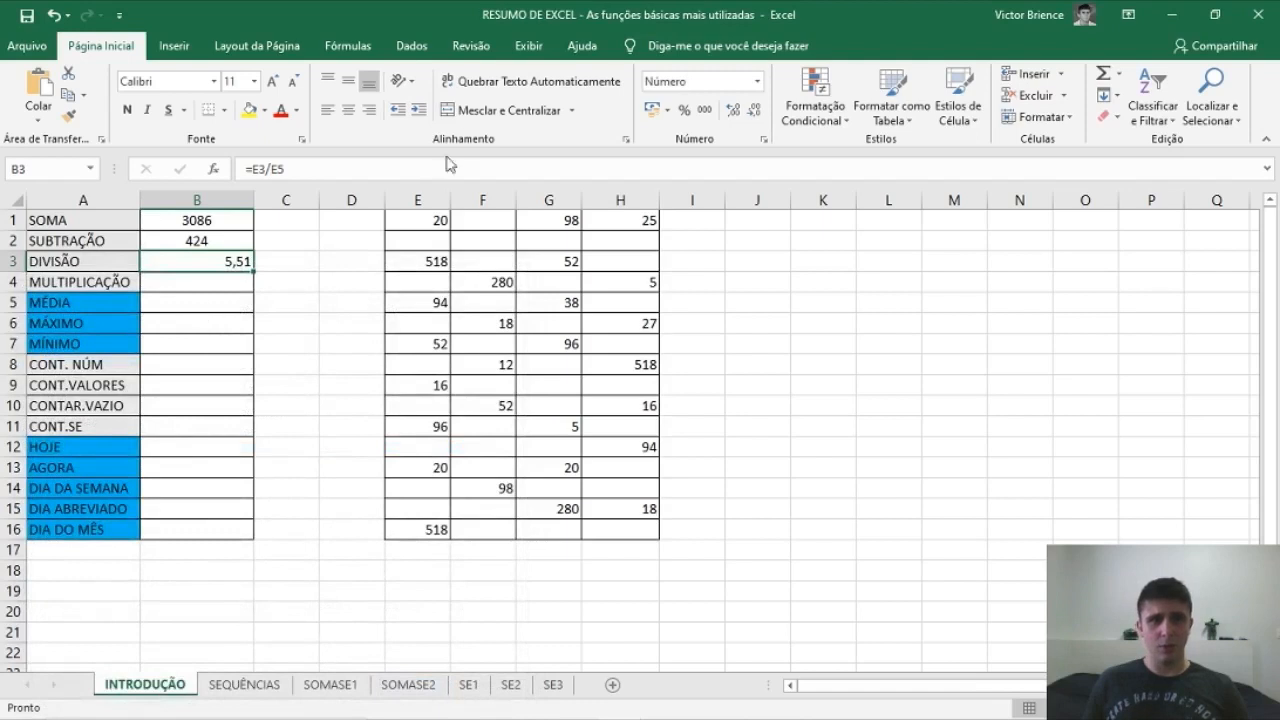
# Merge and centre the division result in cell B3 and reduce it to one decimal place
pyautogui.click(495, 110)
pyautogui.click(755, 110)
pyautogui.click(756, 114)
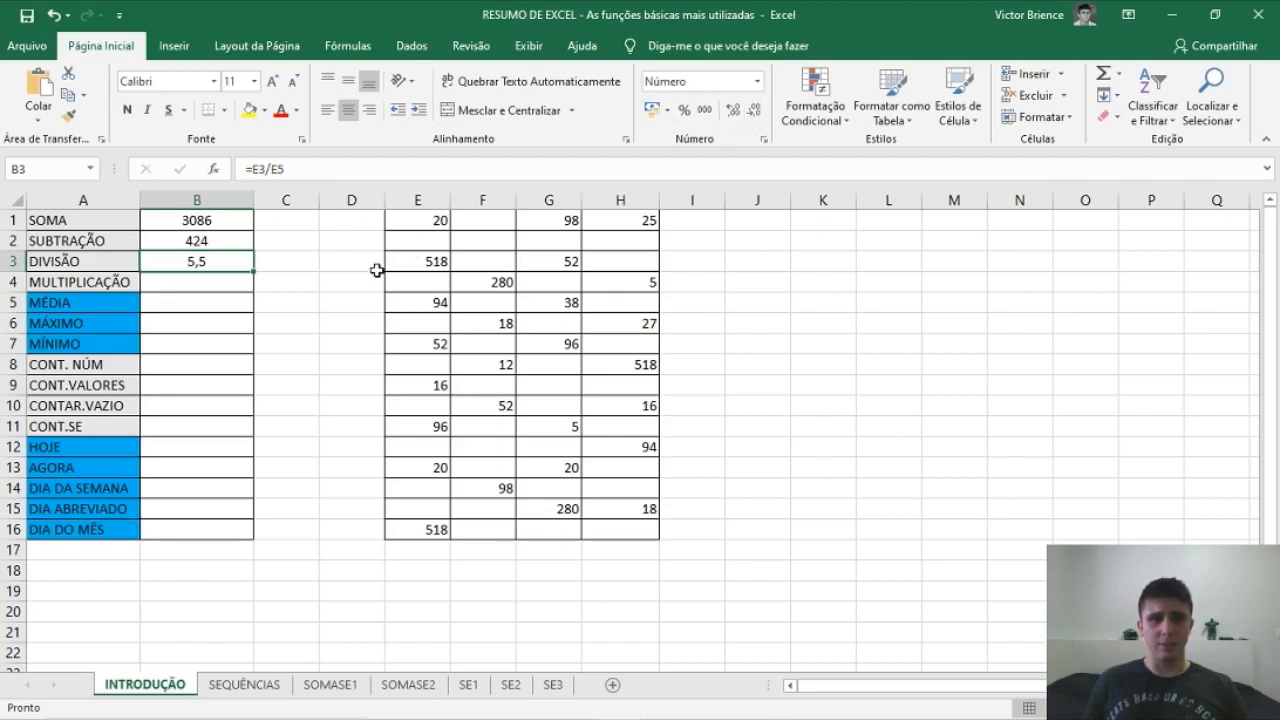
# Multiply E3 by E5 with the formula =E3*E5 in cell B4, beside MULTIPLICAÇÃO, and centre the result
pyautogui.press('Return')
pyautogui.write('=')
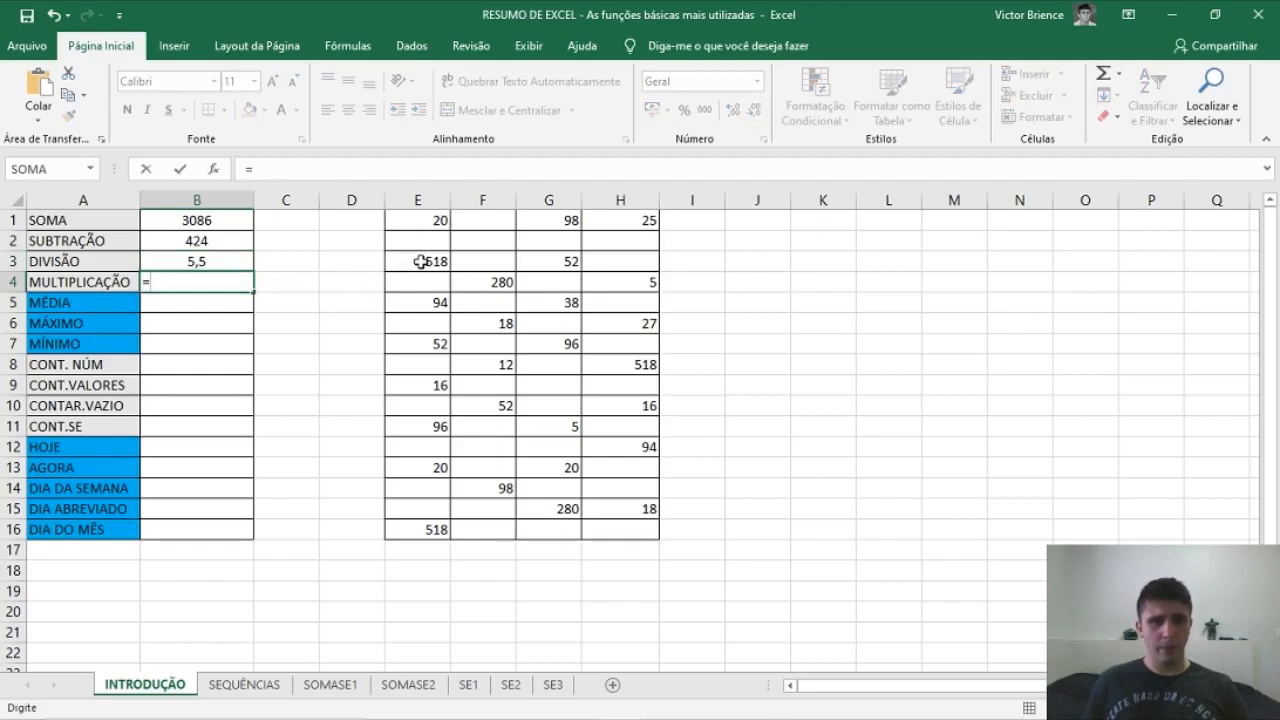
pyautogui.click(420, 261)
pyautogui.write('*')
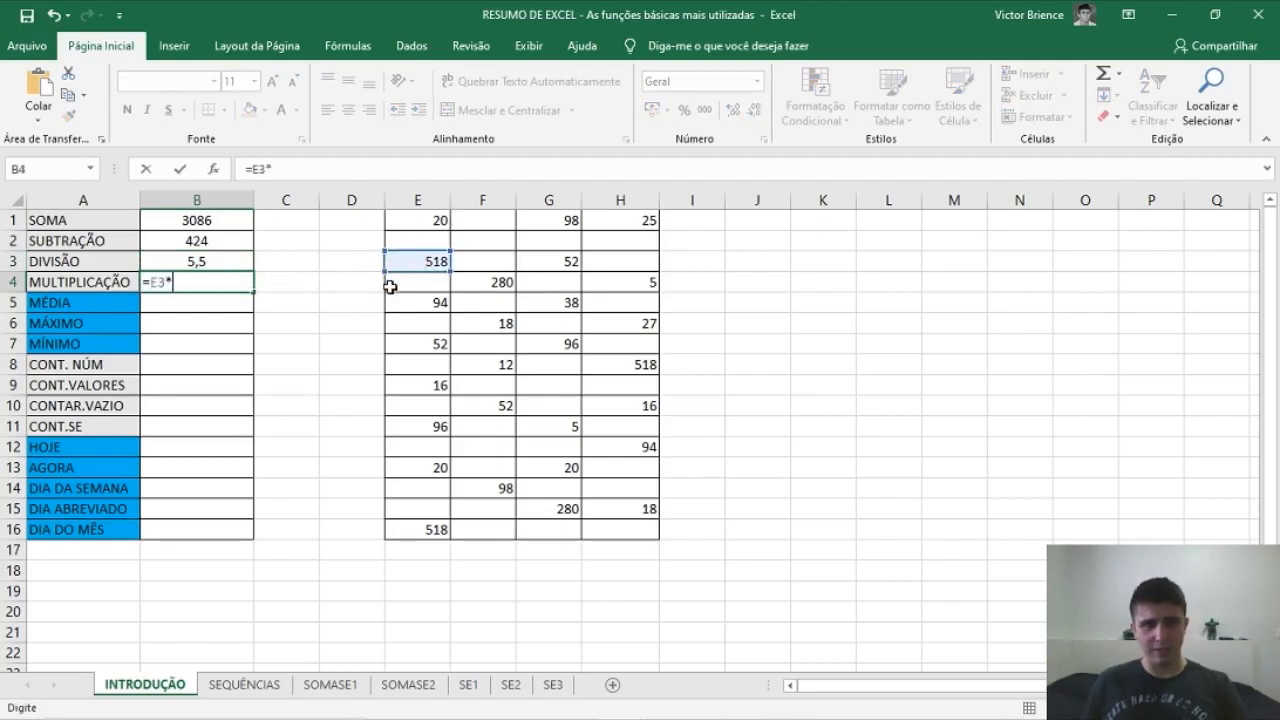
pyautogui.click(428, 300)
pyautogui.press('Return')
pyautogui.click(210, 285)
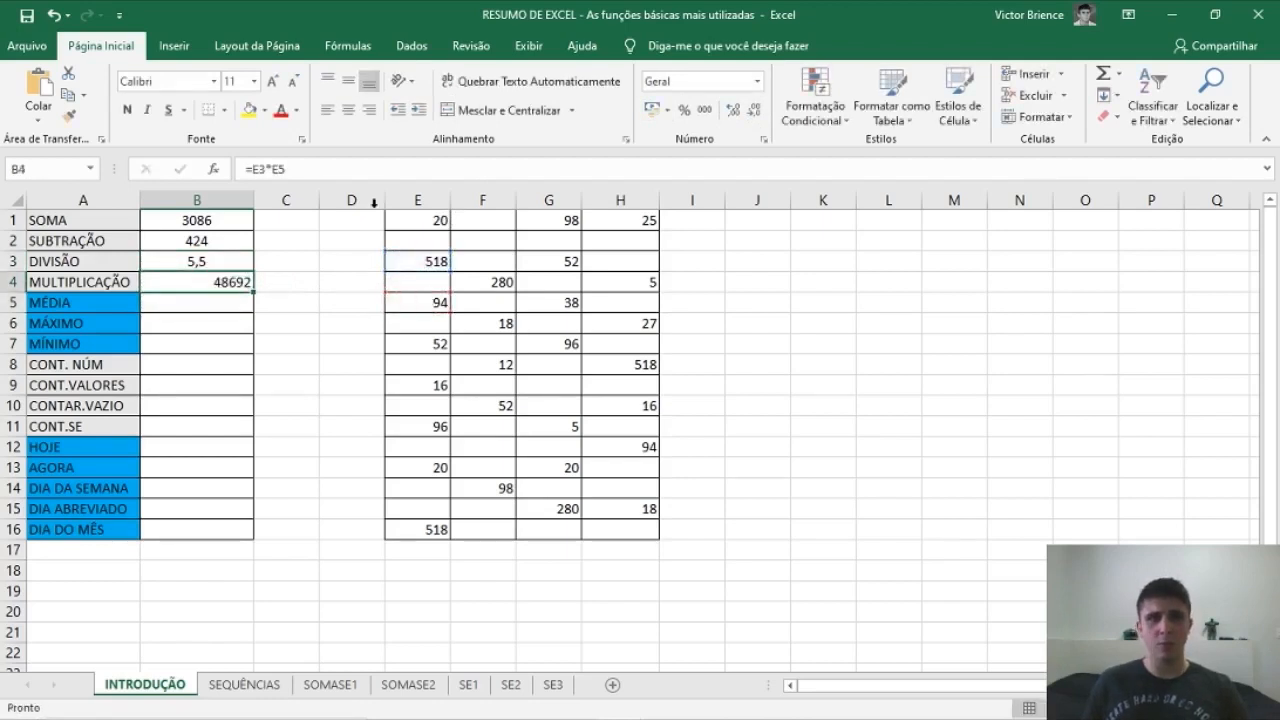
pyautogui.click(348, 110)
# Enter the formula =MED(E1:H16) in cell B5, beside MÉDIA
pyautogui.press('Return')
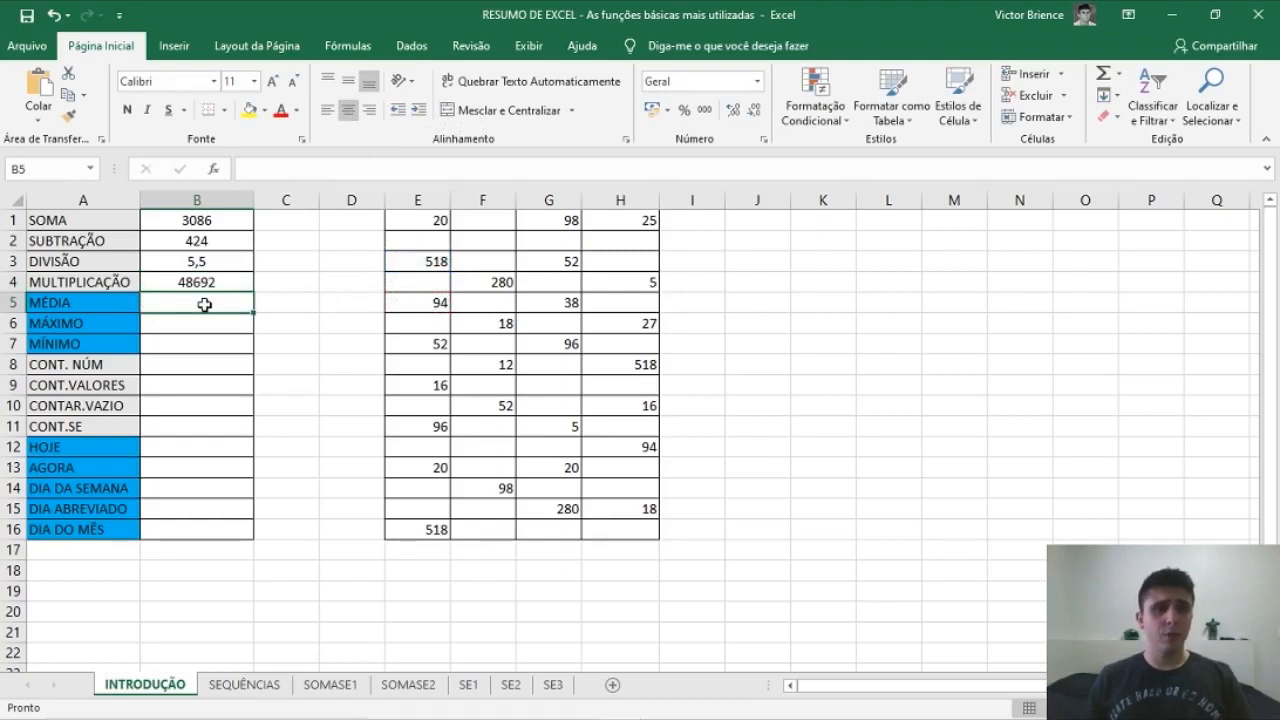
pyautogui.write('=')
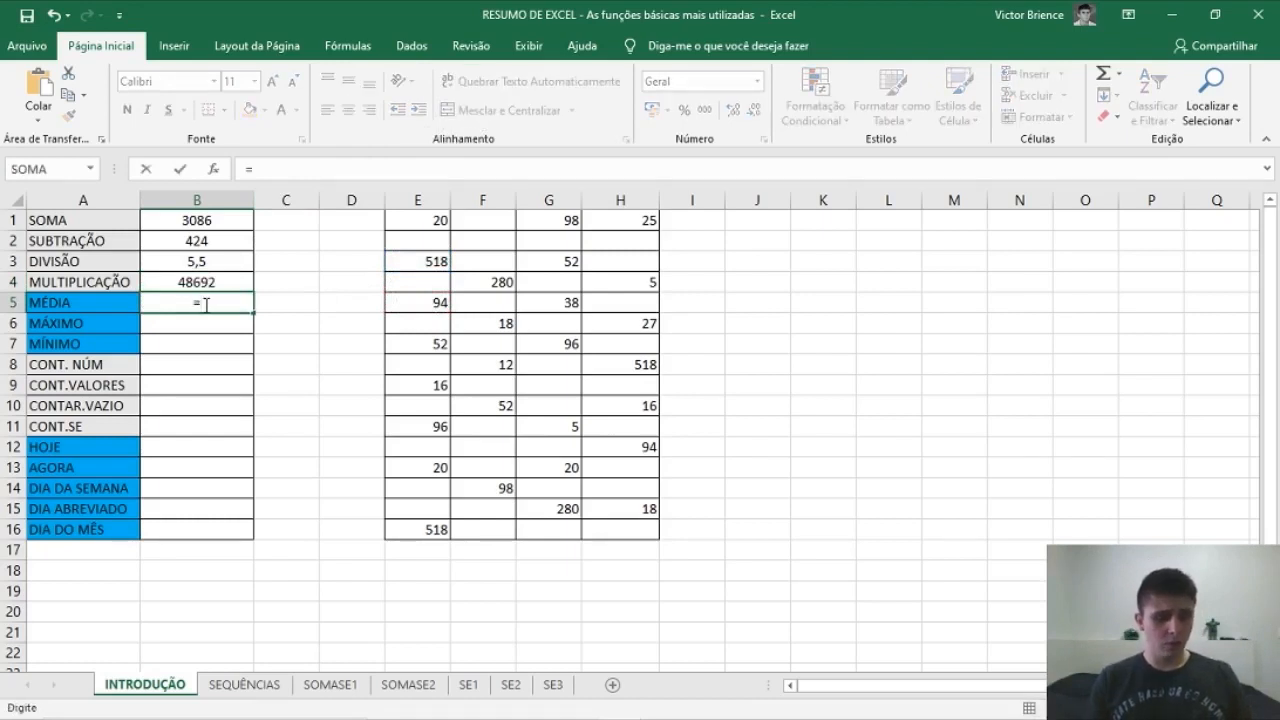
pyautogui.write('med')
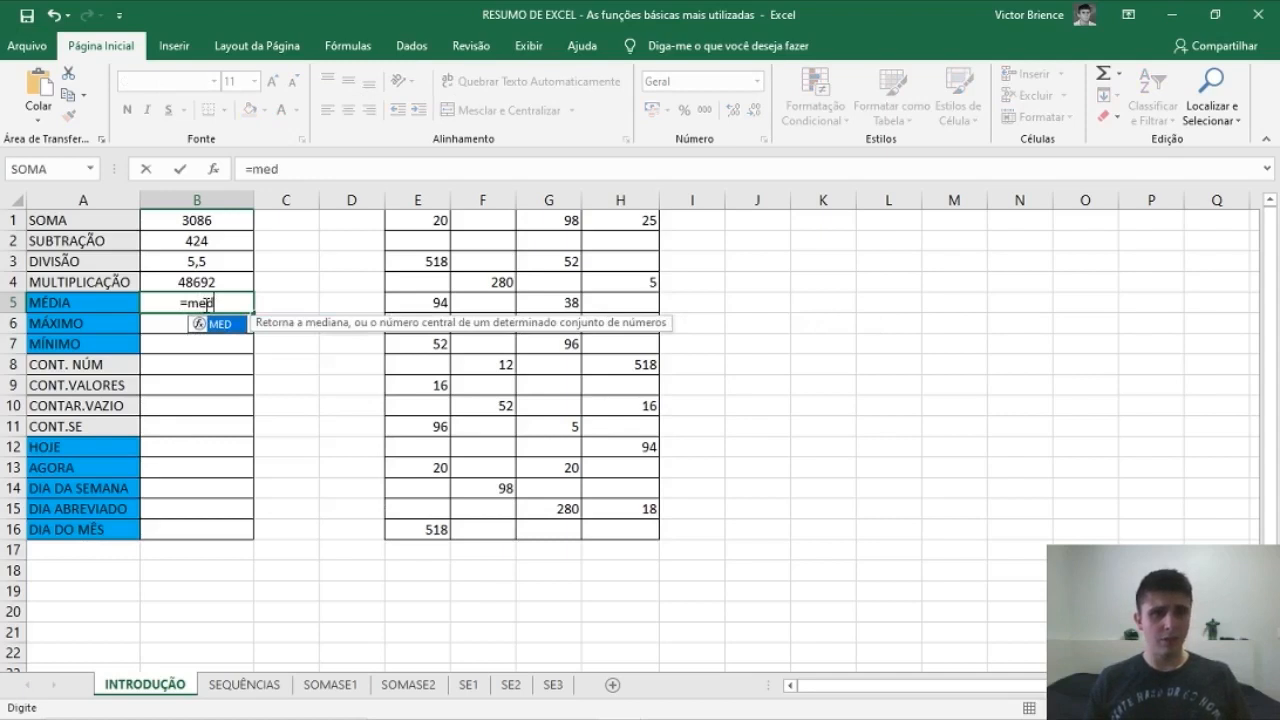
pyautogui.press('Tab')
pyautogui.moveTo(439, 220); pyautogui.dragTo(599, 537)
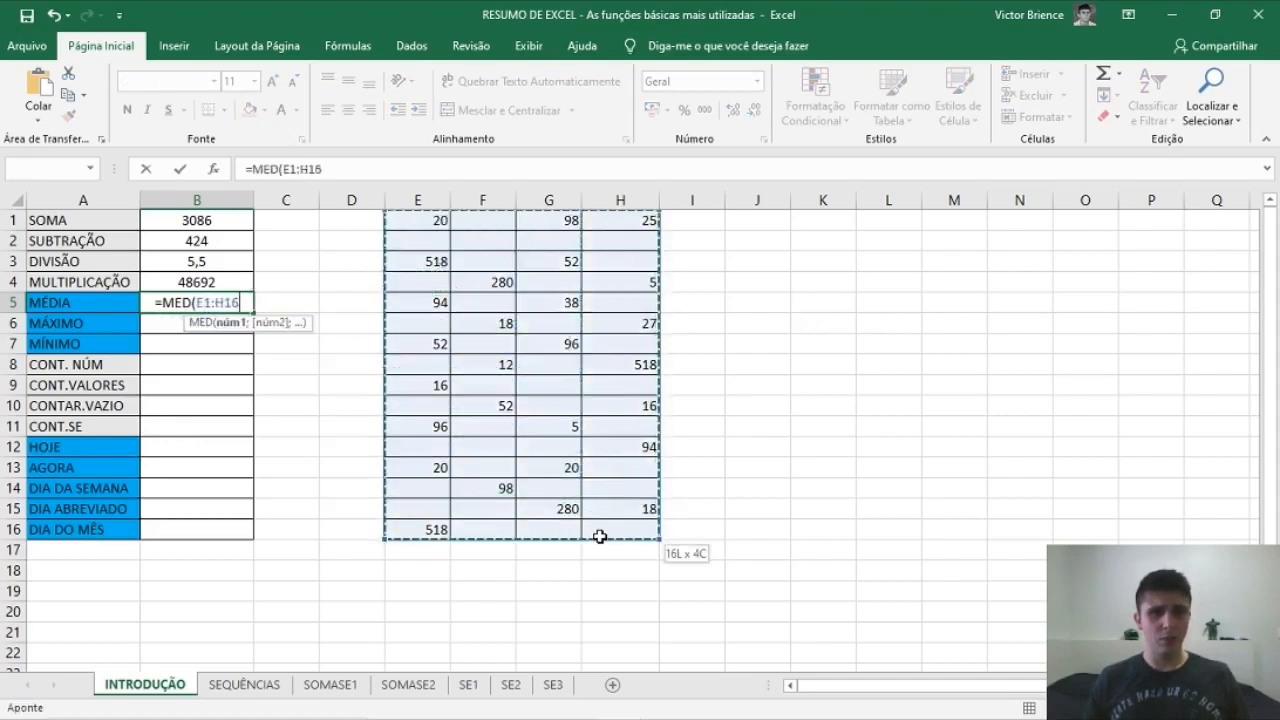
pyautogui.press('Tab')
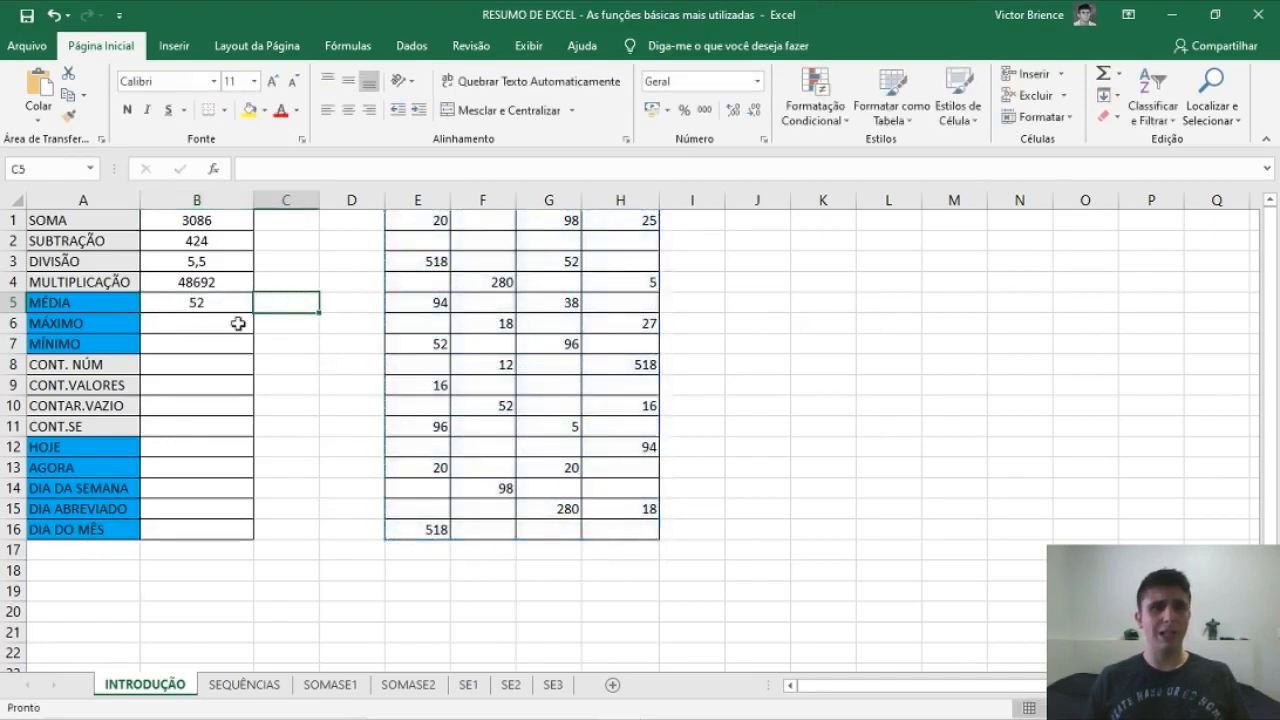
pyautogui.click(205, 302)
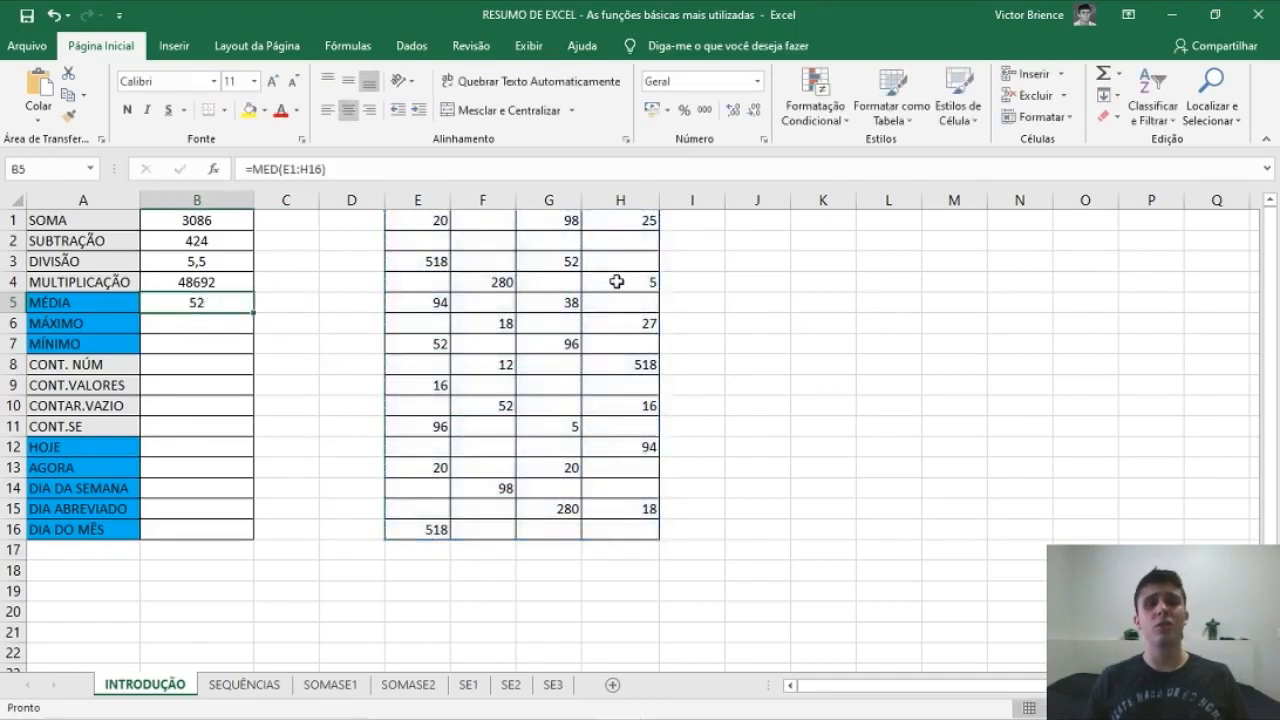
# Find the largest number with =MÁXIMO(E1:H16) in cell B6 and centre the result
pyautogui.click(214, 324)
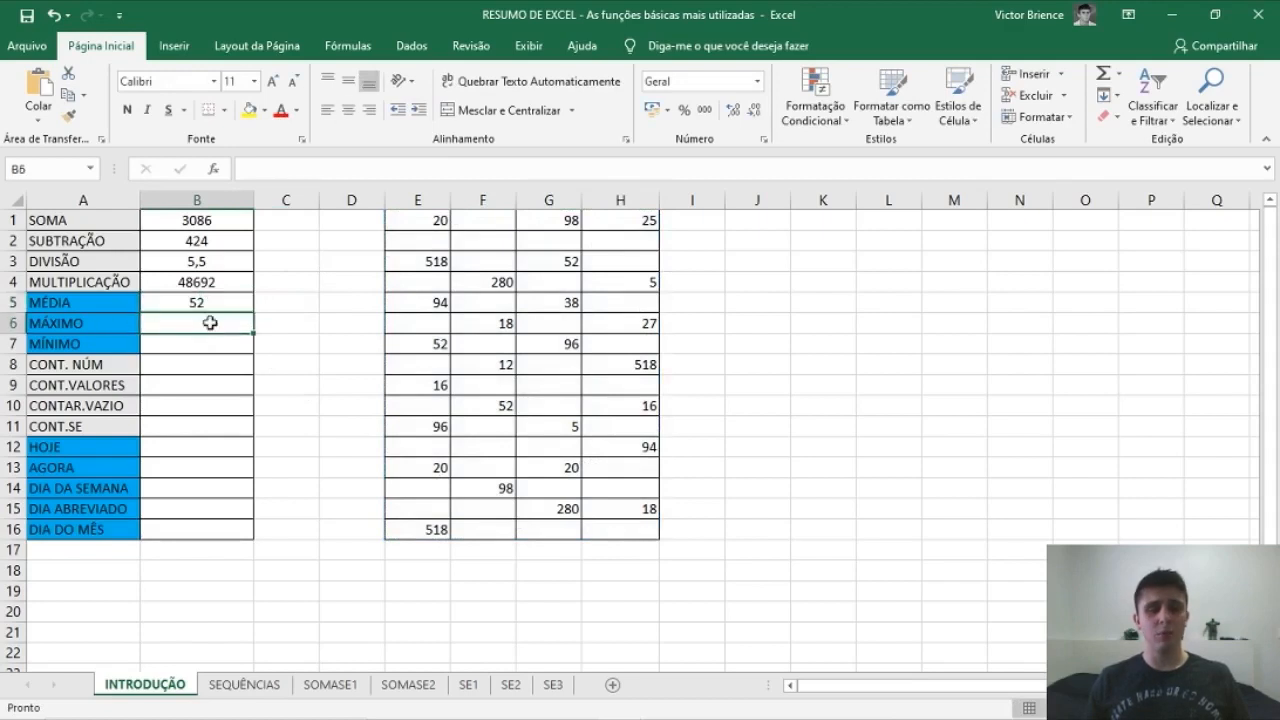
pyautogui.write('=má')
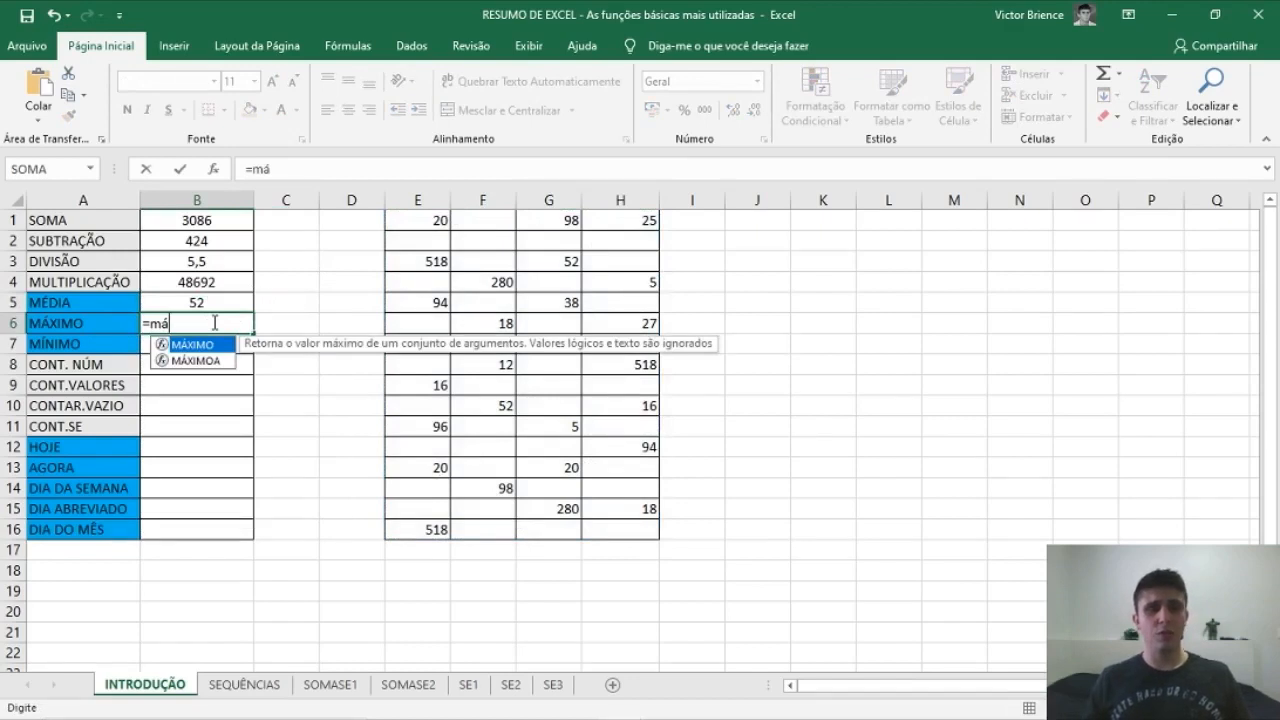
pyautogui.doubleClick(192, 347)
pyautogui.moveTo(412, 223); pyautogui.dragTo(600, 520)
pyautogui.press('Tab')
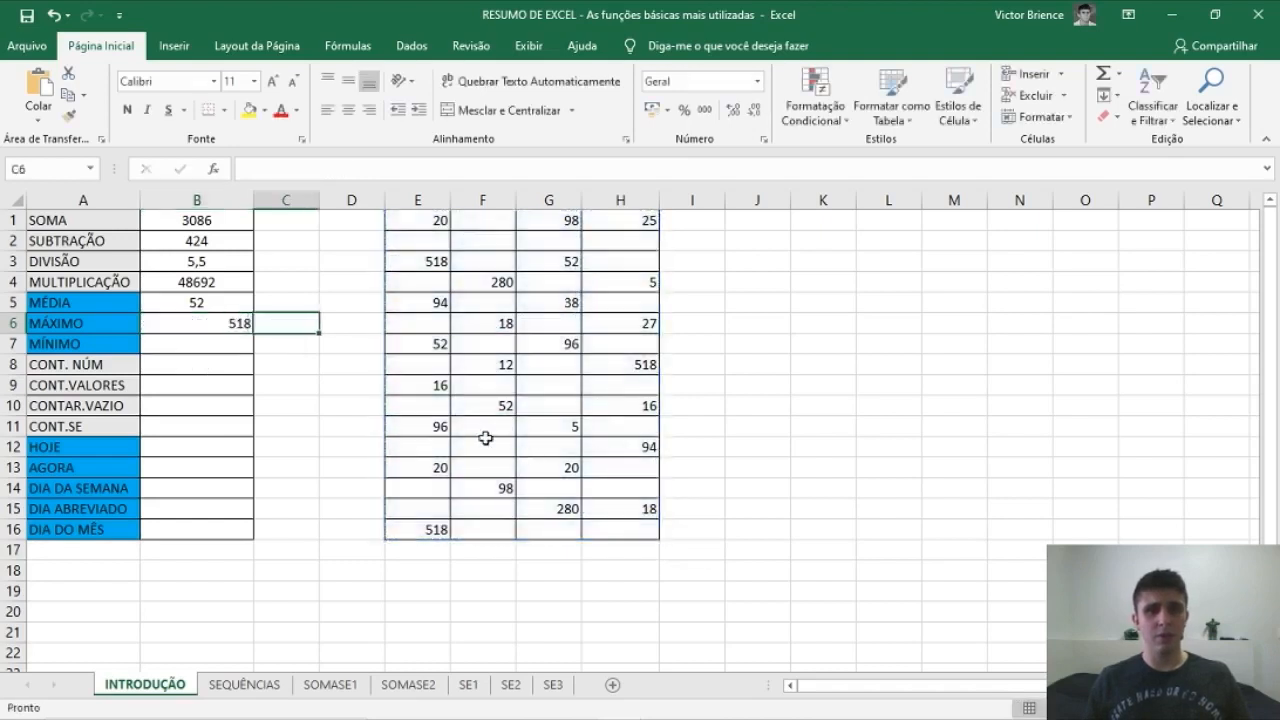
pyautogui.click(231, 324)
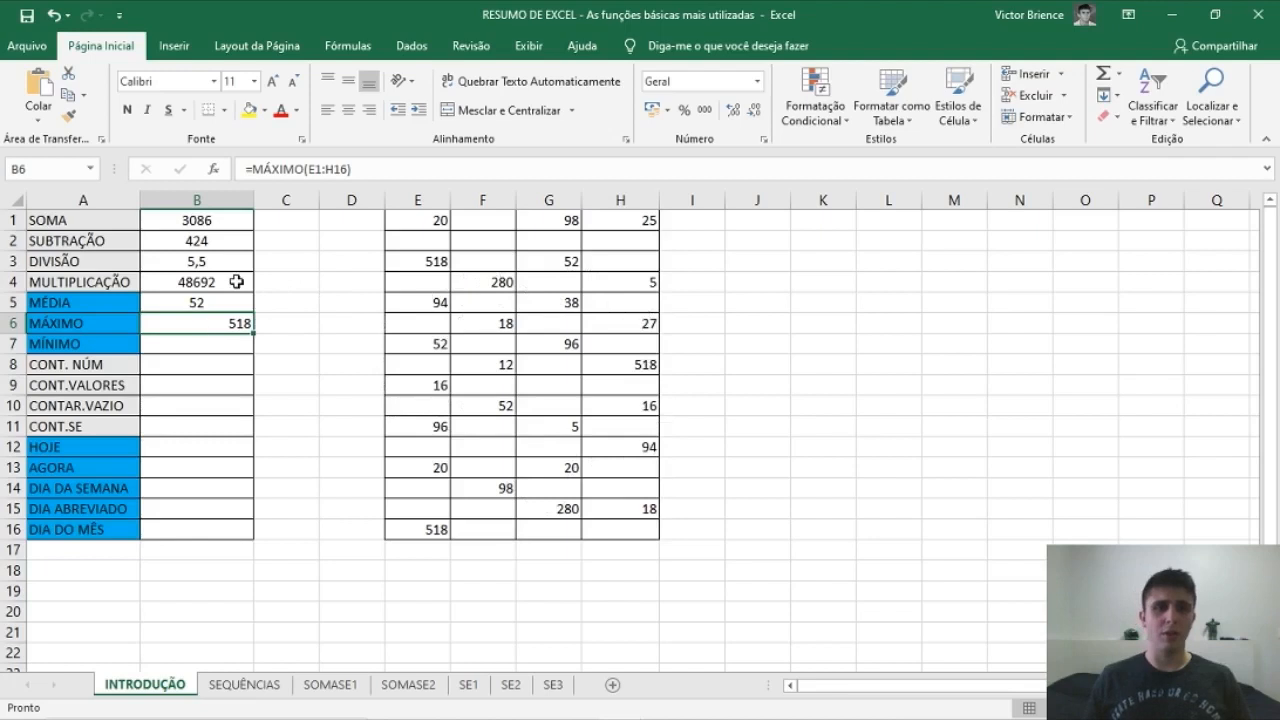
pyautogui.click(348, 110)
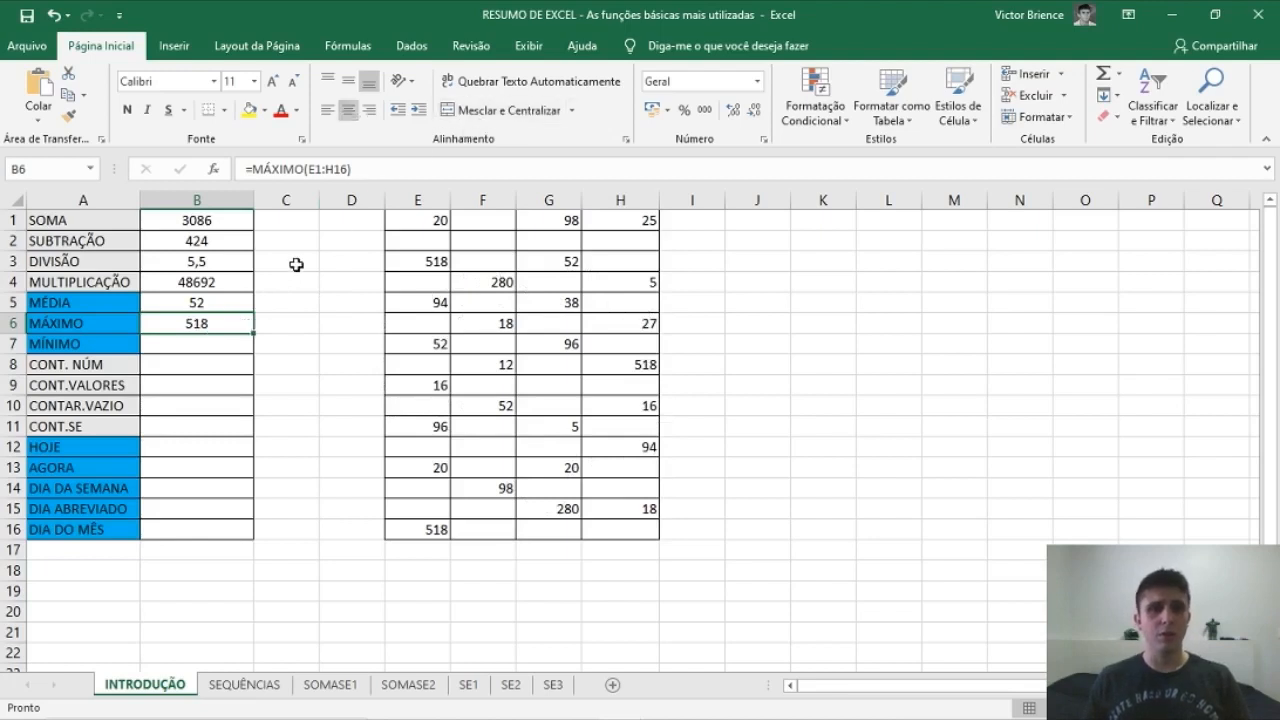
# Find the smallest number with =MÍNIMO(E1:H16) in cell B7 and merge and centre the result
pyautogui.click(187, 340)
pyautogui.write('=mí')
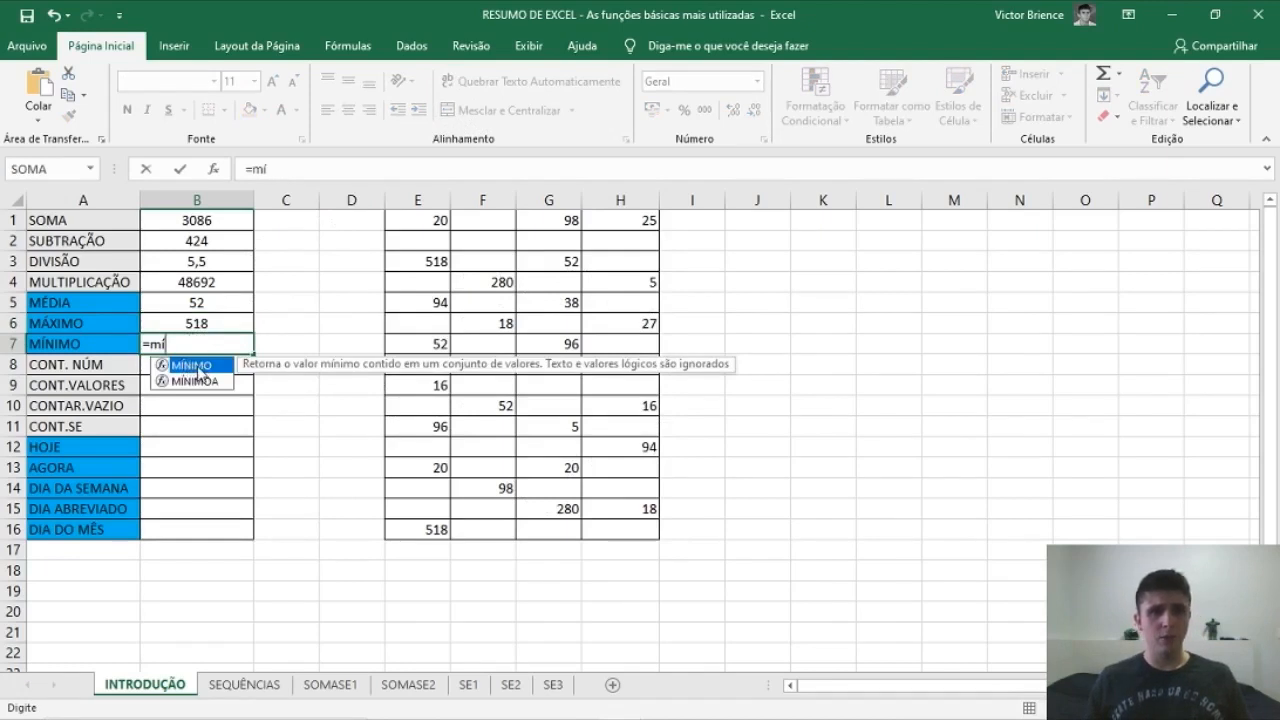
pyautogui.doubleClick(199, 368)
pyautogui.moveTo(423, 222); pyautogui.dragTo(622, 522)
pyautogui.press('Tab')
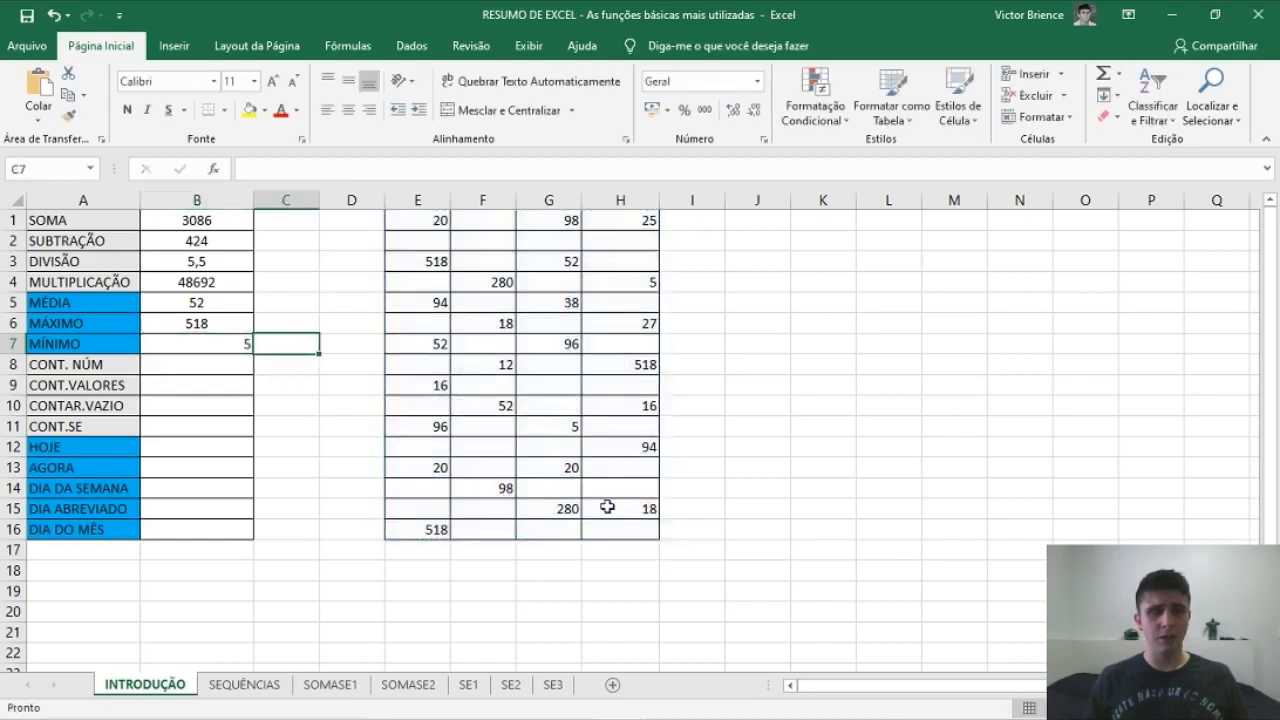
pyautogui.click(225, 346)
pyautogui.click(470, 118)
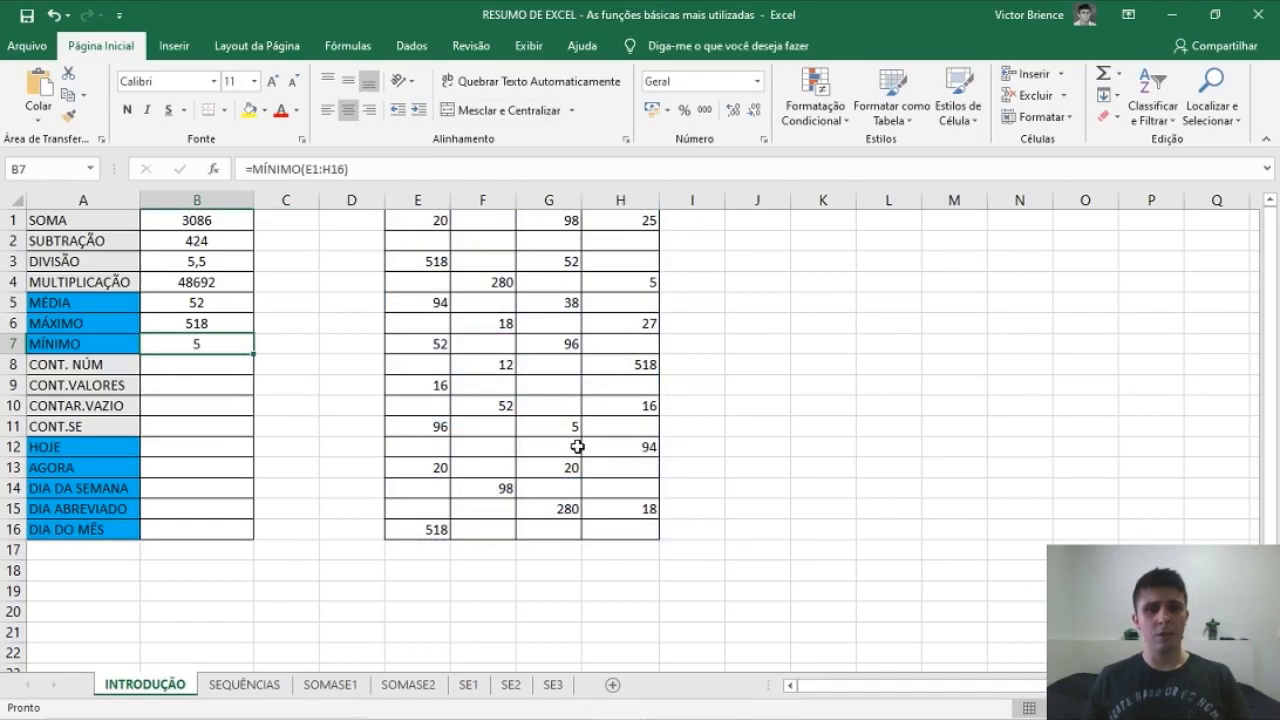
# Count the cells containing numbers with =CONT.NÚM(E1:H16) in cell B8, beside CONT. NÚM
pyautogui.click(192, 366)
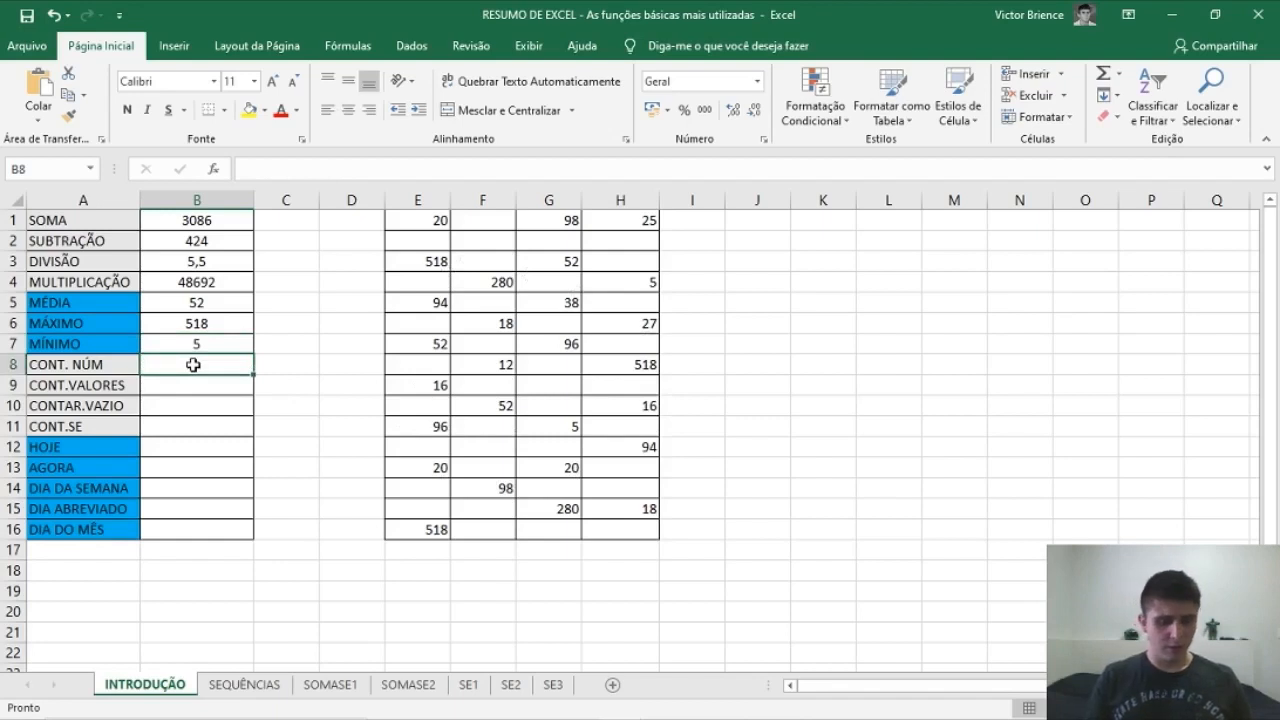
pyautogui.write('=cont')
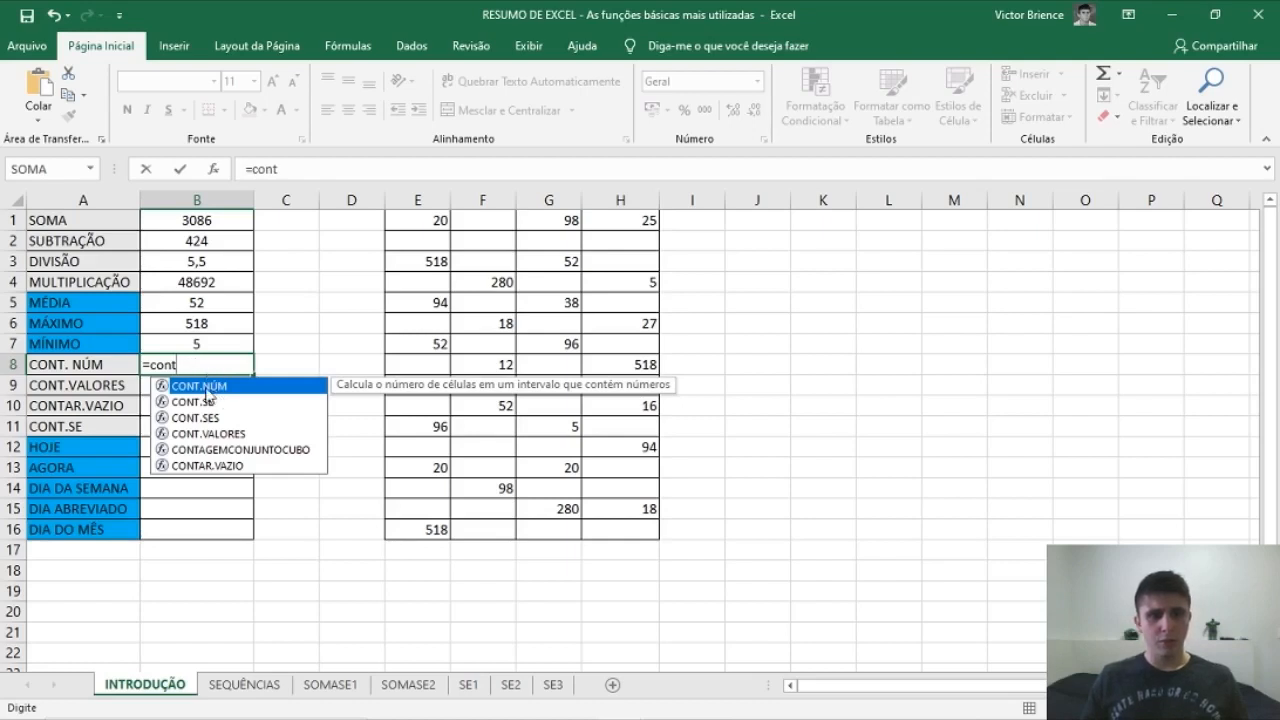
pyautogui.doubleClick(206, 389)
pyautogui.moveTo(424, 224); pyautogui.dragTo(612, 518)
pyautogui.press('Return')
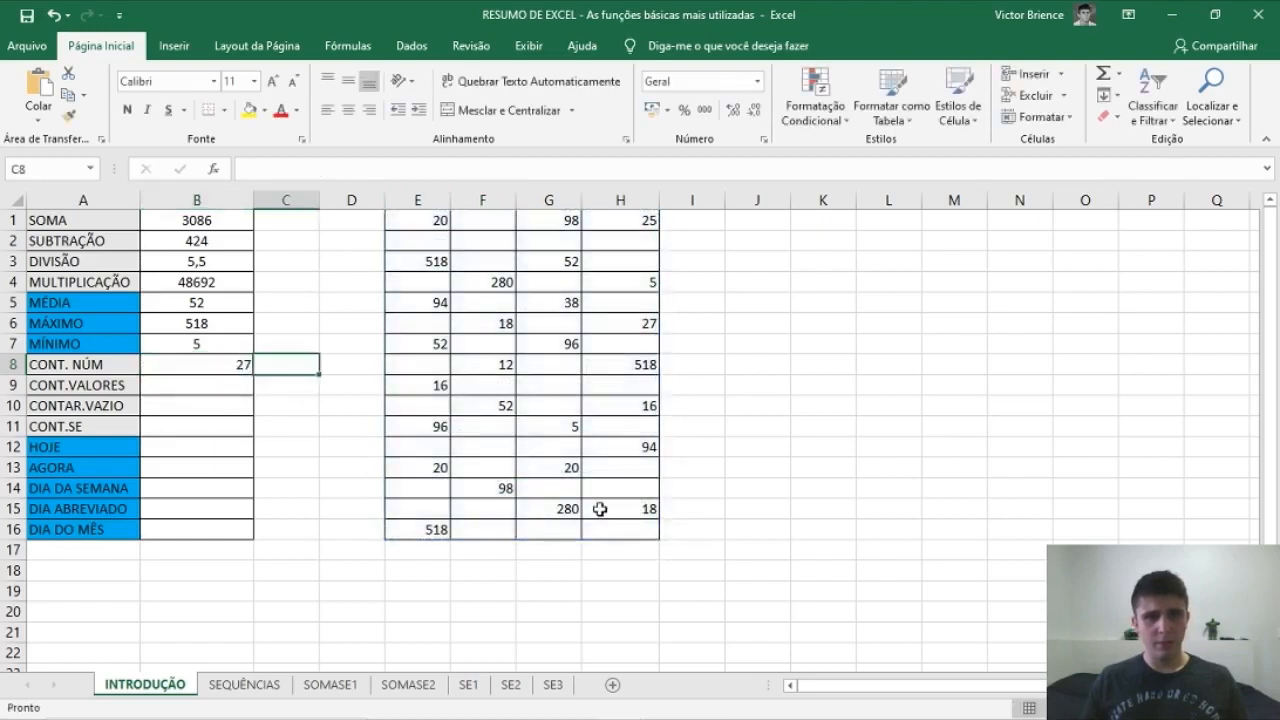
pyautogui.click(226, 367)
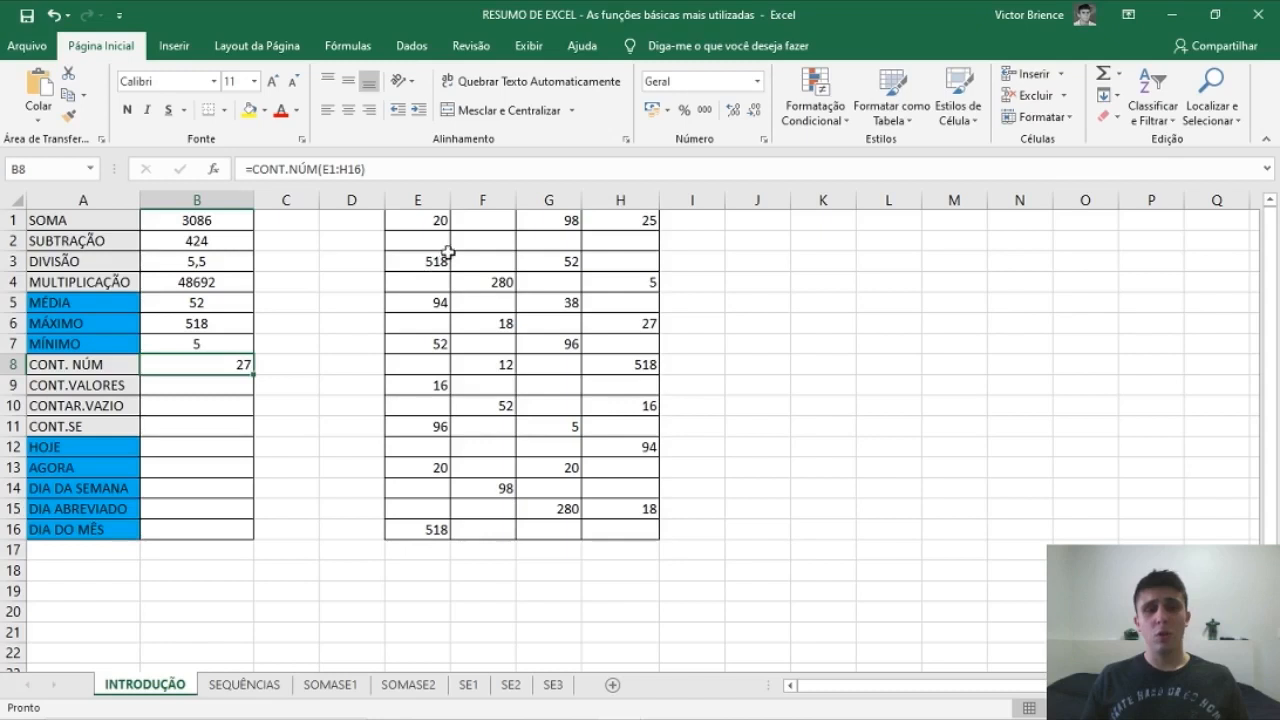
pyautogui.click(430, 225)
pyautogui.click(423, 257)
pyautogui.click(490, 280)
pyautogui.click(549, 263)
pyautogui.click(563, 222)
# Merge and centre the CONT. NÚM result in cell B8
pyautogui.click(222, 365)
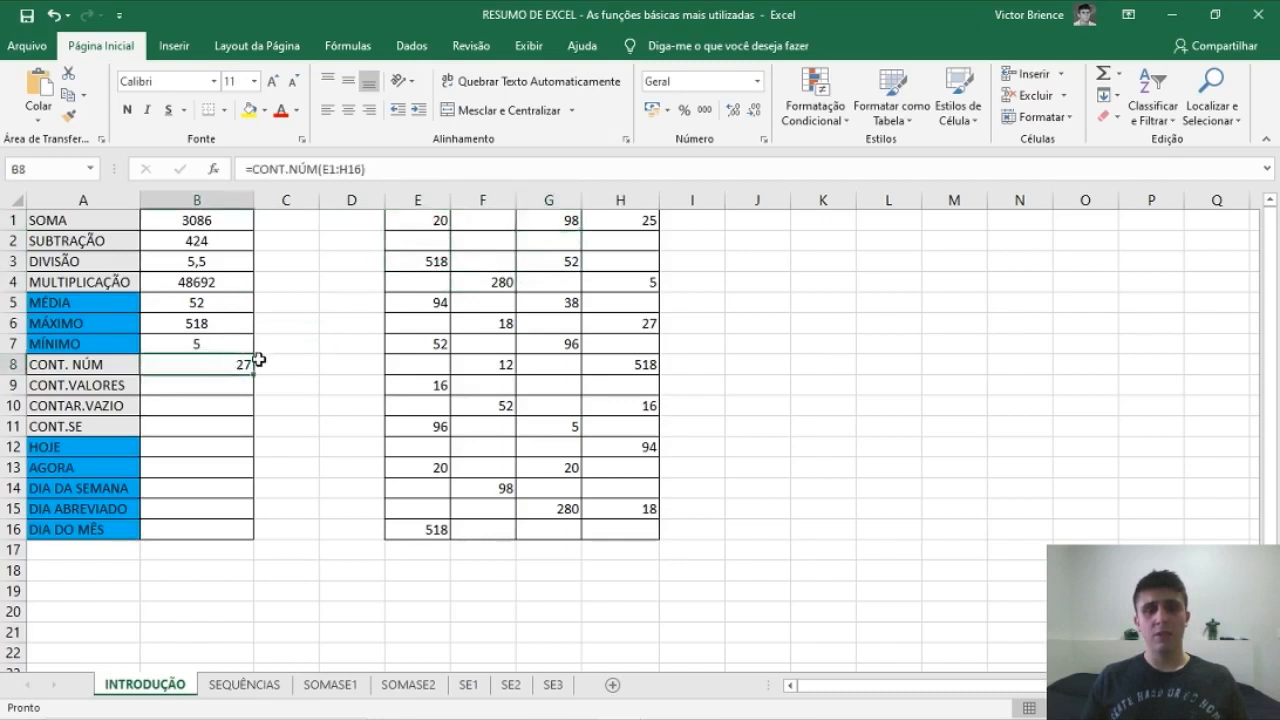
pyautogui.click(348, 110)
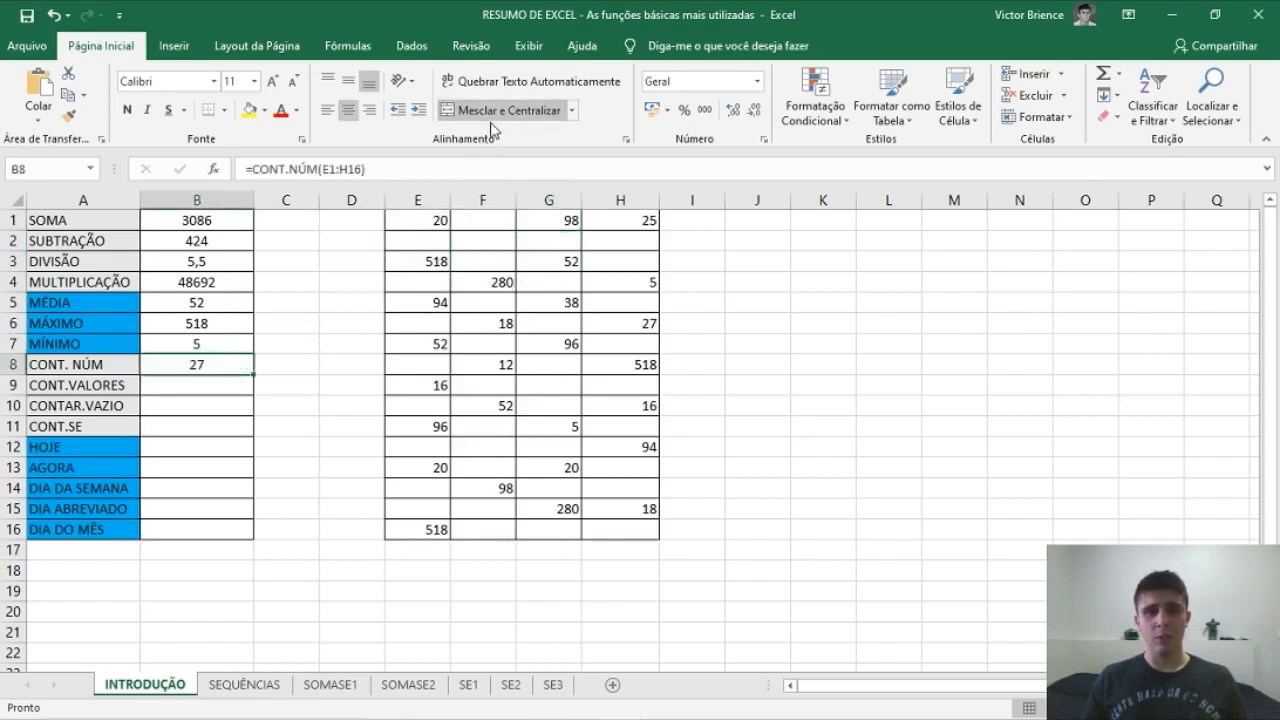
# Count the non-empty cells with =CONT.VALORES(E1:H16) in cell B9 and centre the result
pyautogui.click(180, 386)
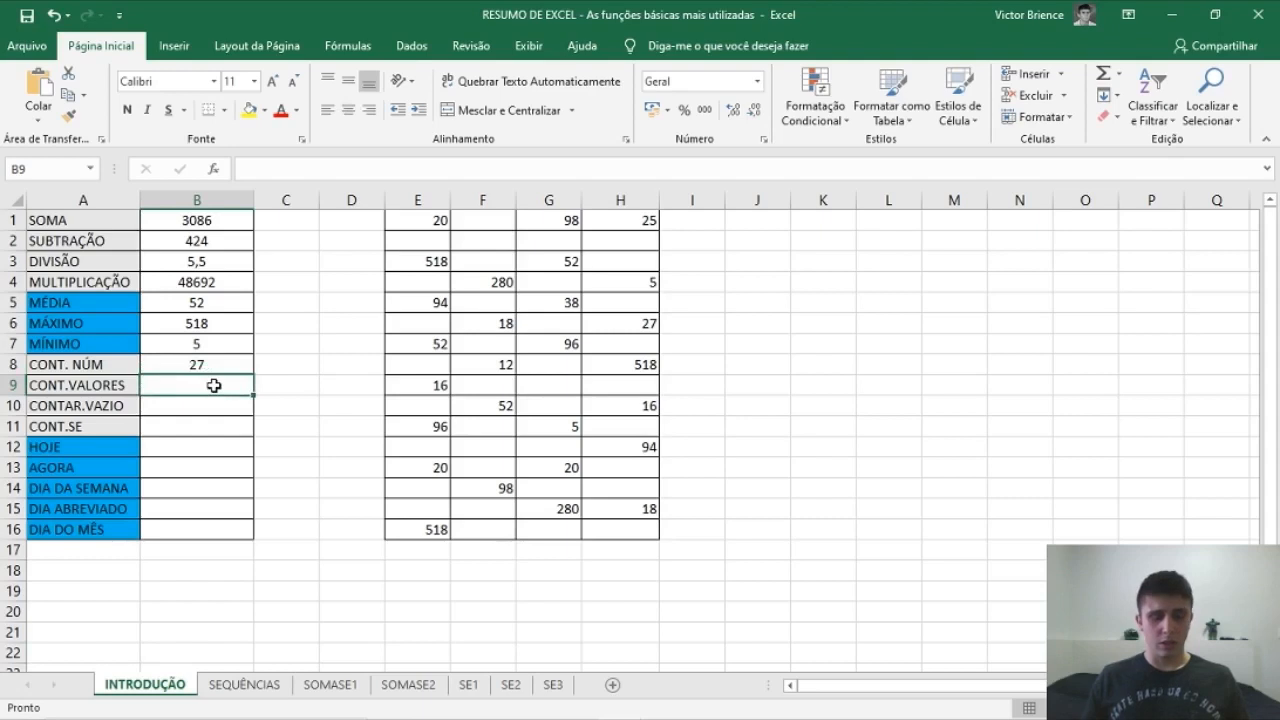
pyautogui.write('=cont.')
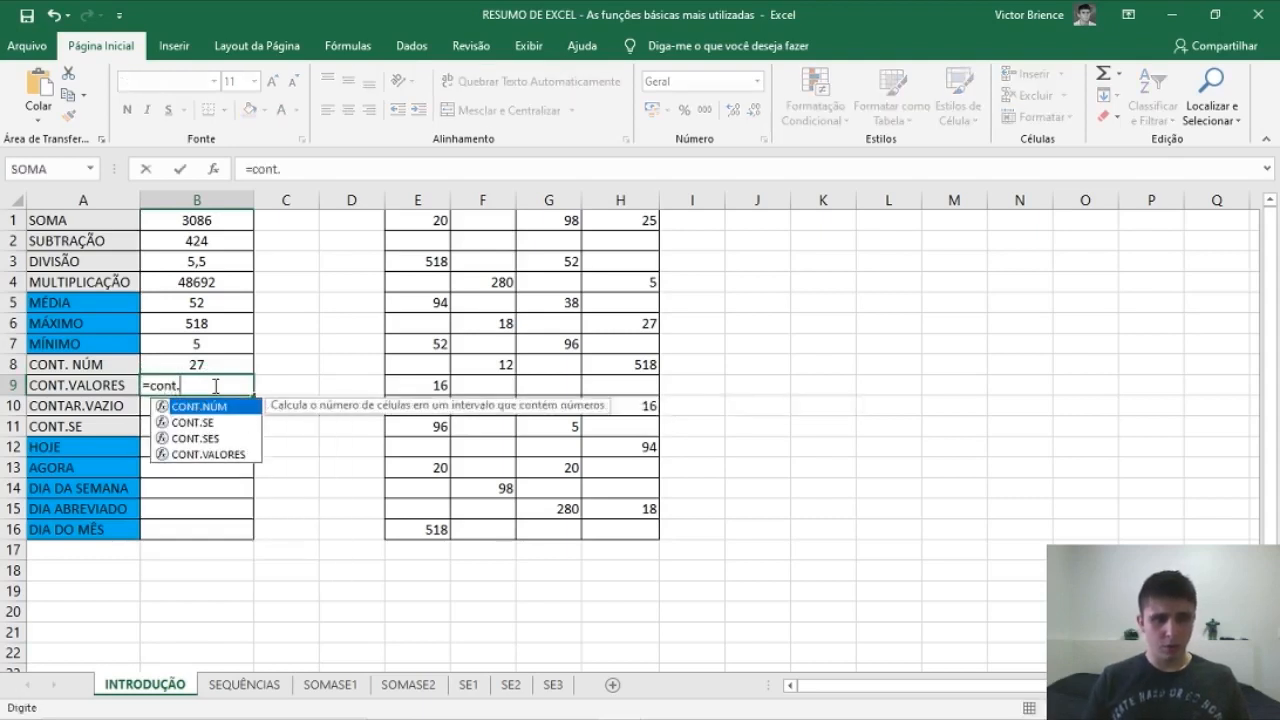
pyautogui.press('Down')
pyautogui.press('Down')
pyautogui.press('Down')
pyautogui.write('.')
pyautogui.doubleClick(212, 456)
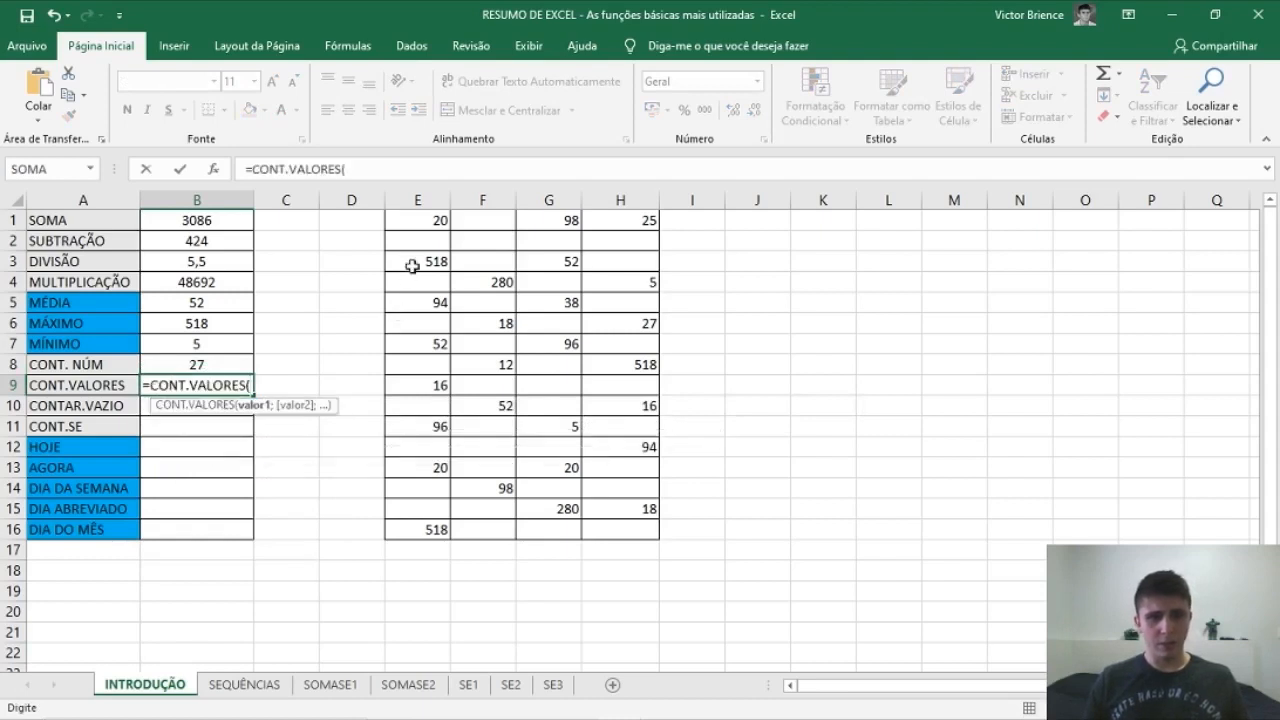
pyautogui.moveTo(434, 217); pyautogui.dragTo(606, 529)
pyautogui.press('Tab')
pyautogui.click(234, 384)
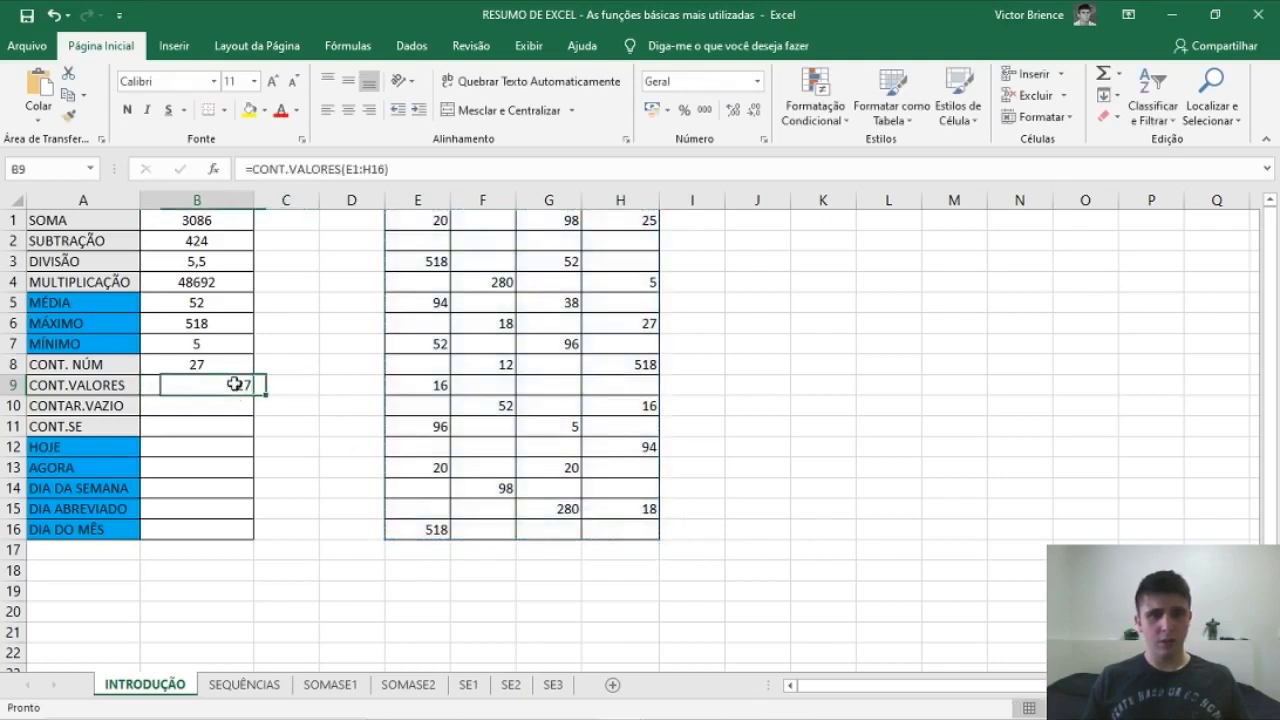
pyautogui.click(348, 110)
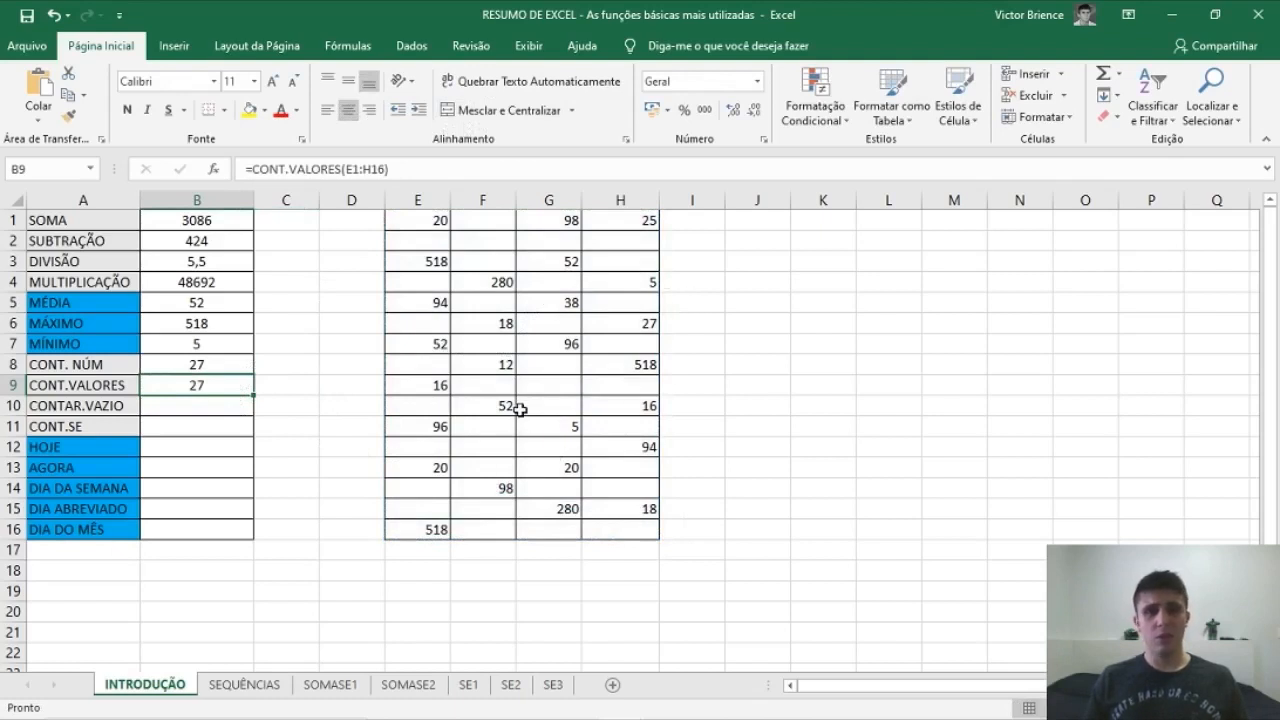
# Count the blank cells with =CONTAR.VAZIO(E1:H16) in cell B10 and merge and centre the result
pyautogui.click(228, 409)
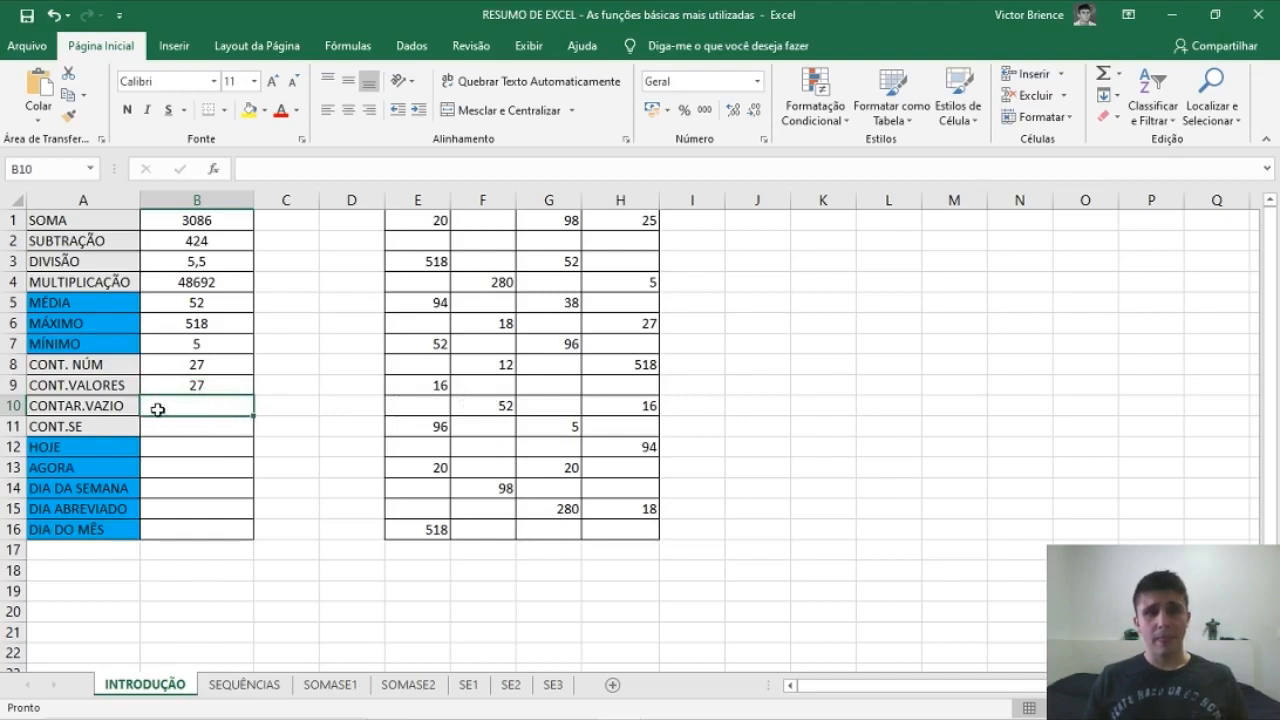
pyautogui.write('=c')
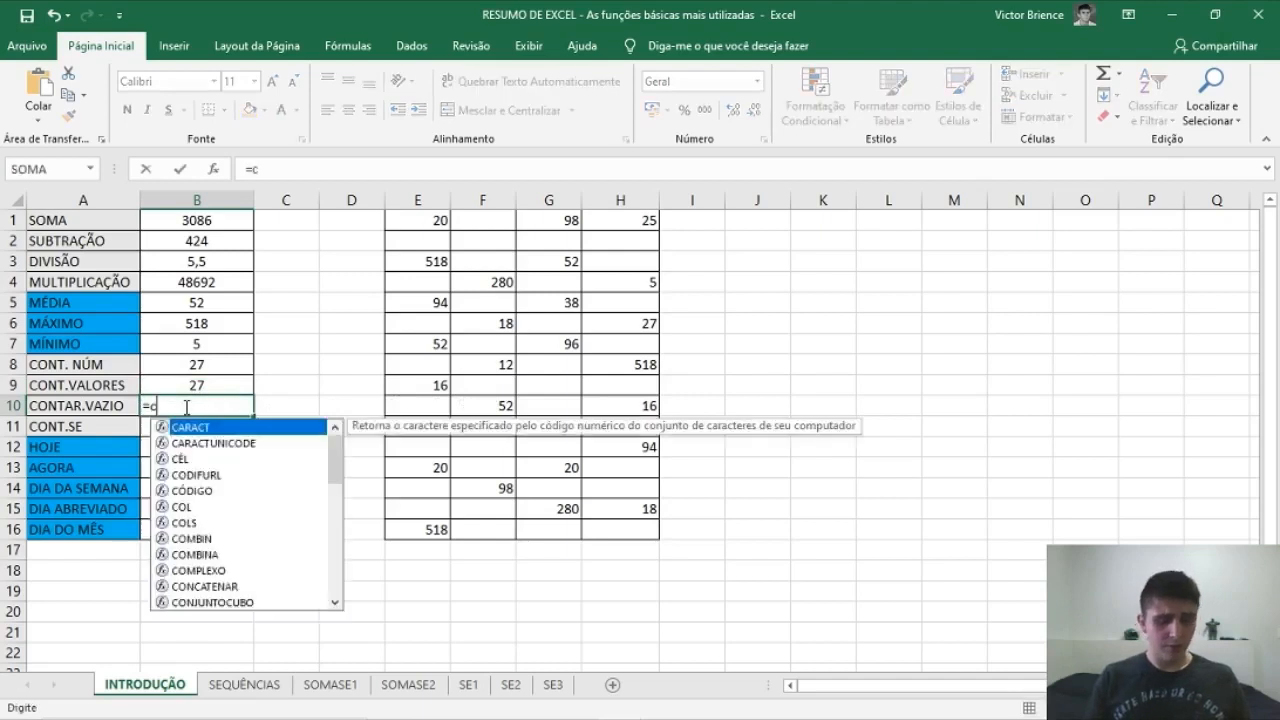
pyautogui.write('ontar')
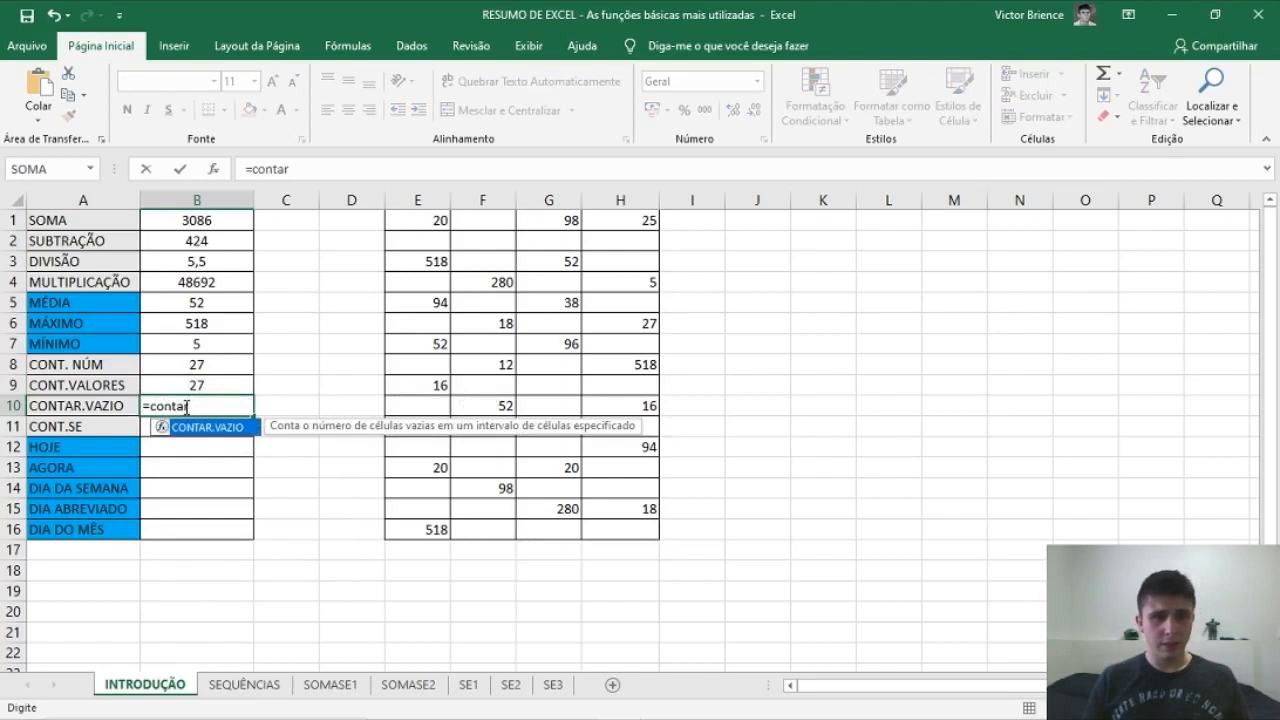
pyautogui.doubleClick(203, 427)
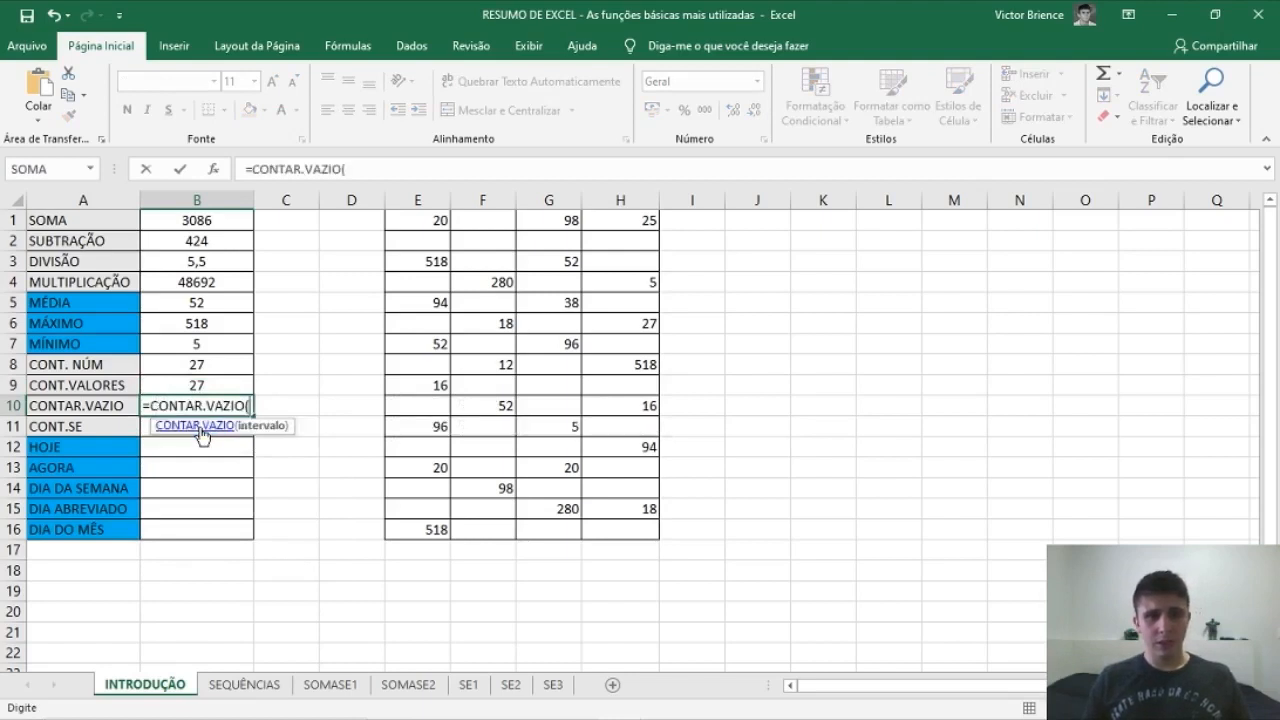
pyautogui.moveTo(428, 222); pyautogui.dragTo(615, 528)
pyautogui.press('Return')
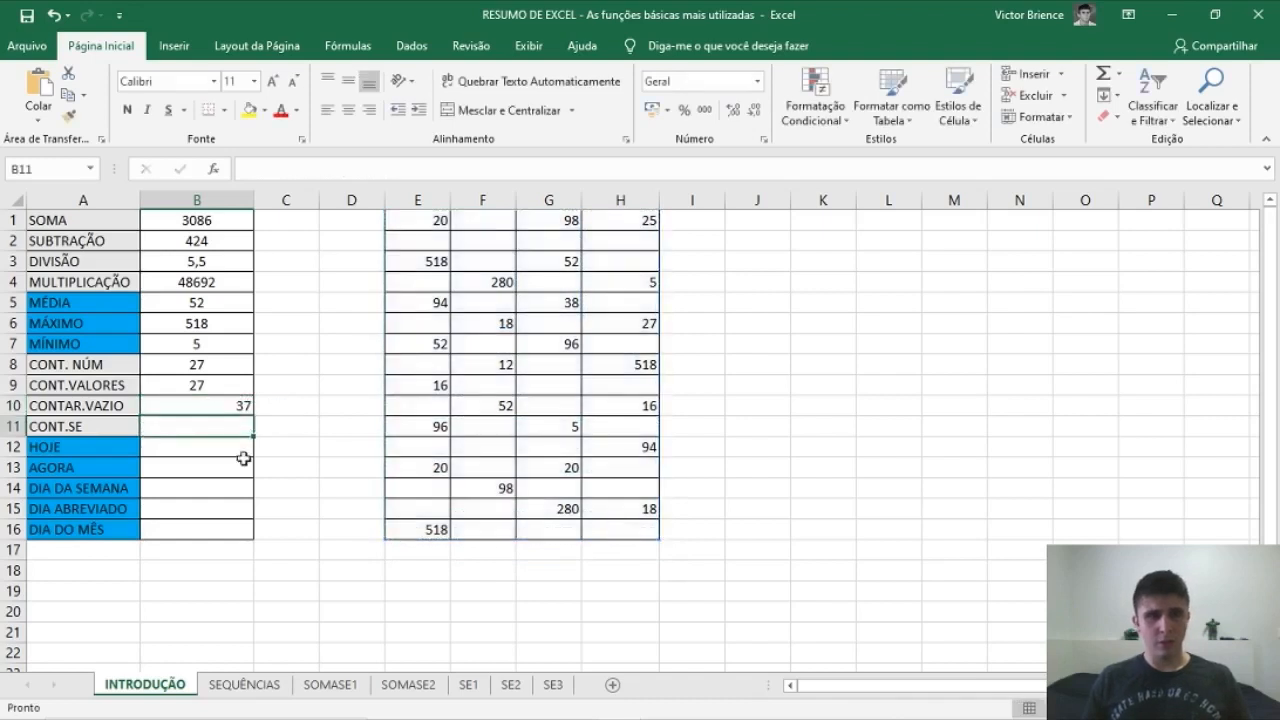
pyautogui.click(216, 404)
pyautogui.click(512, 110)
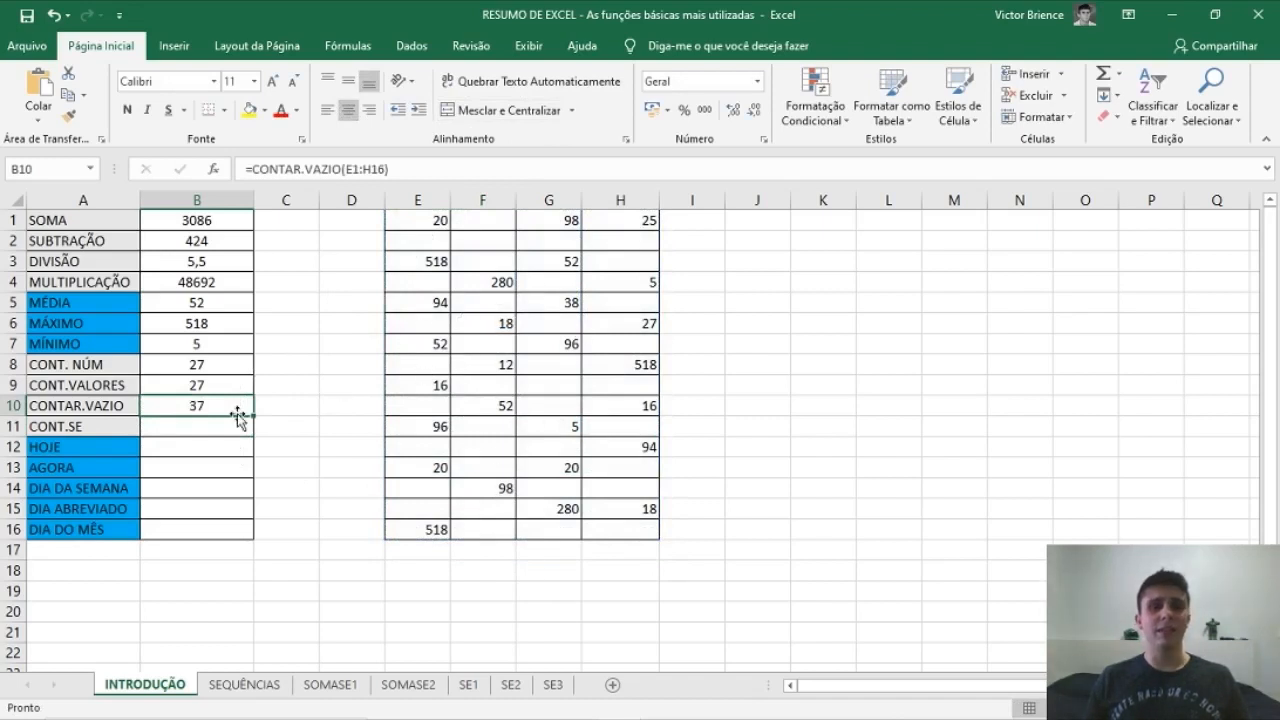
# Count the cells greater than 20 with =CONT.SE(E1:H16;">20") in cell B11, and merge and centre the result
pyautogui.click(219, 425)
pyautogui.write('=')
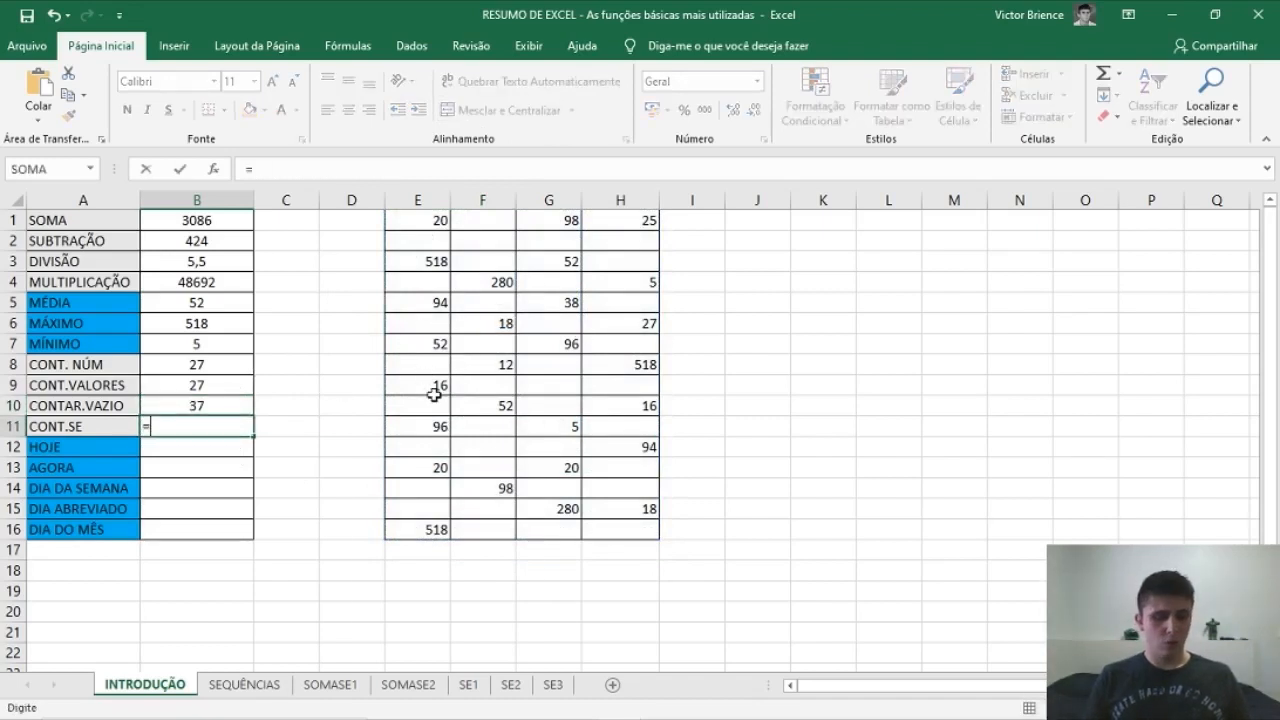
pyautogui.write('cont.se')
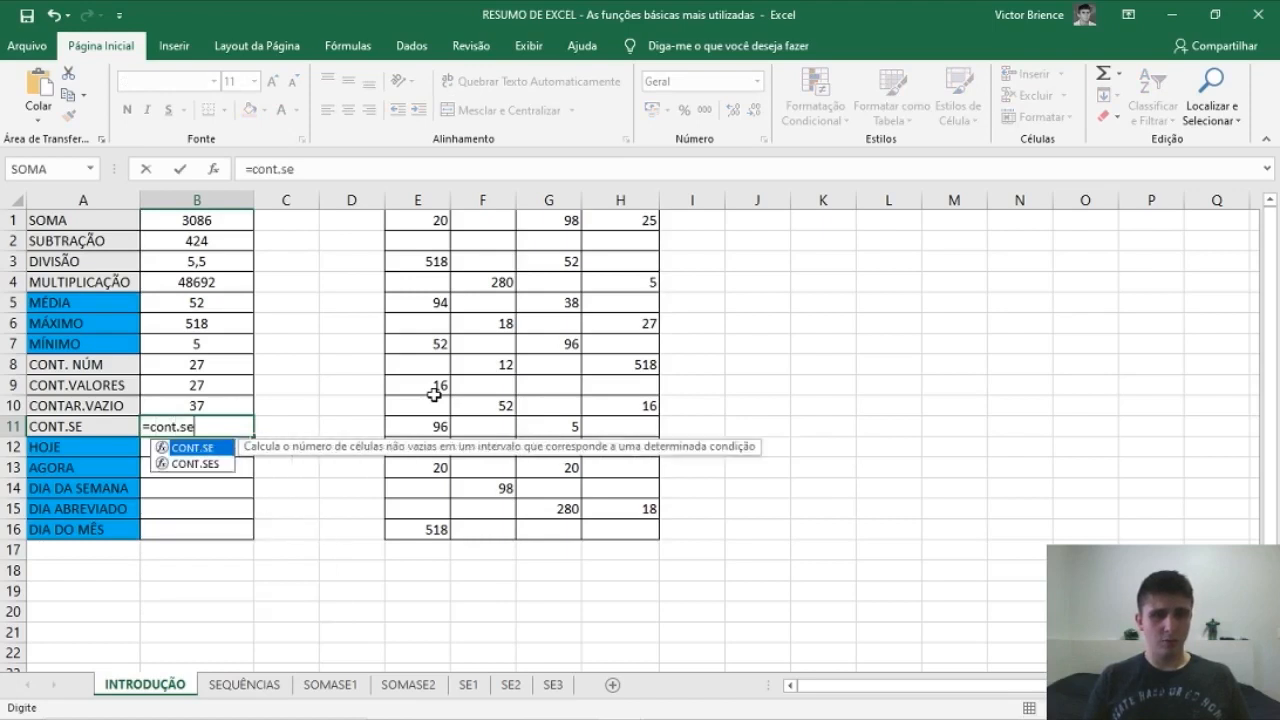
pyautogui.press('Tab')
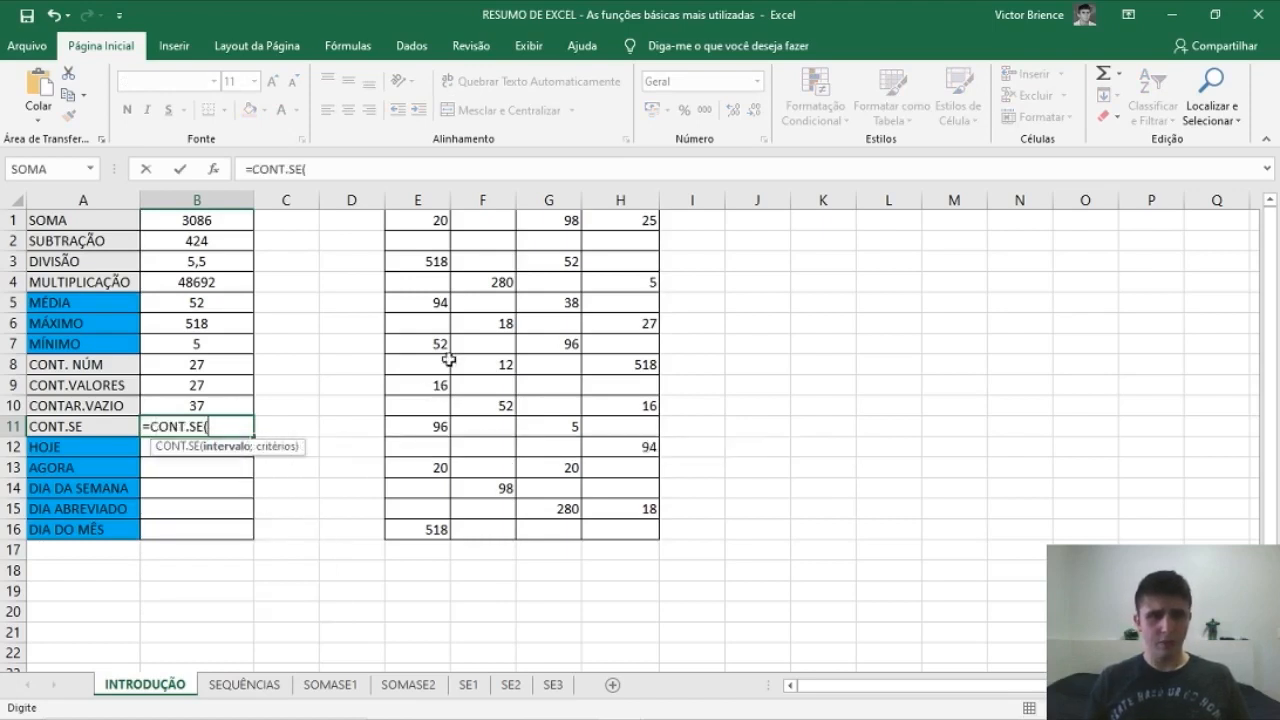
pyautogui.moveTo(423, 222); pyautogui.dragTo(601, 531)
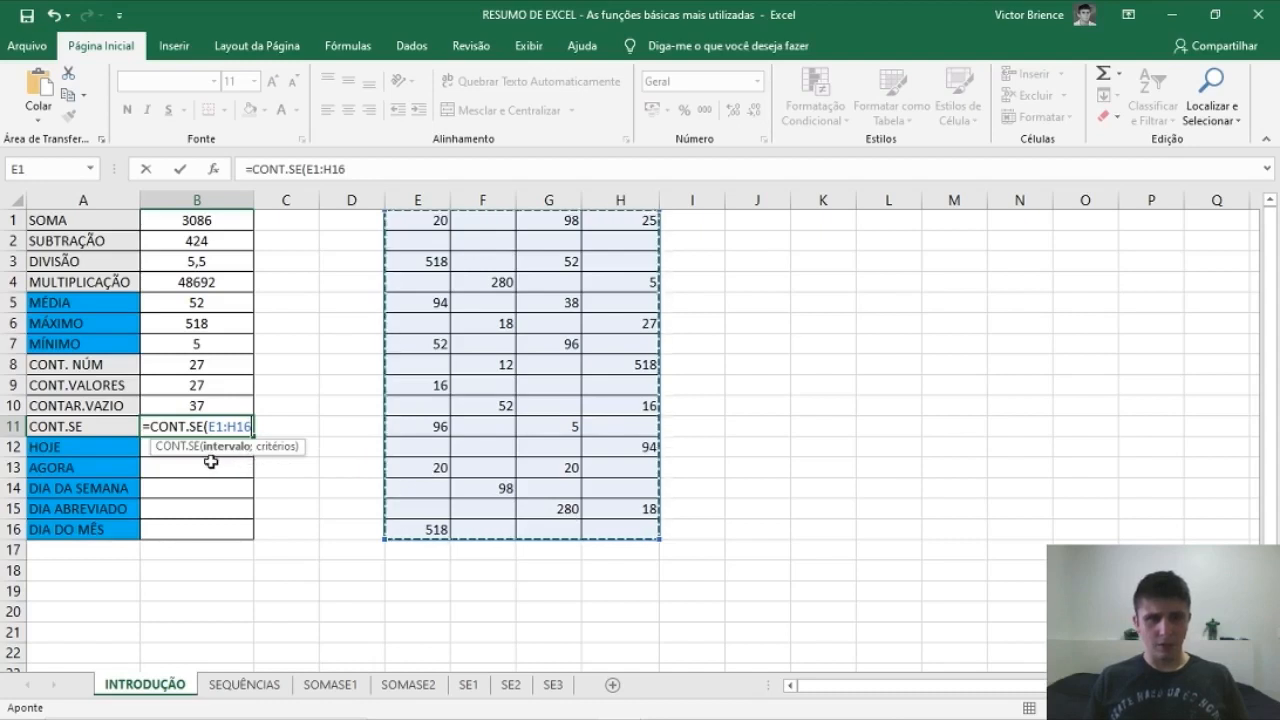
pyautogui.write(';">')
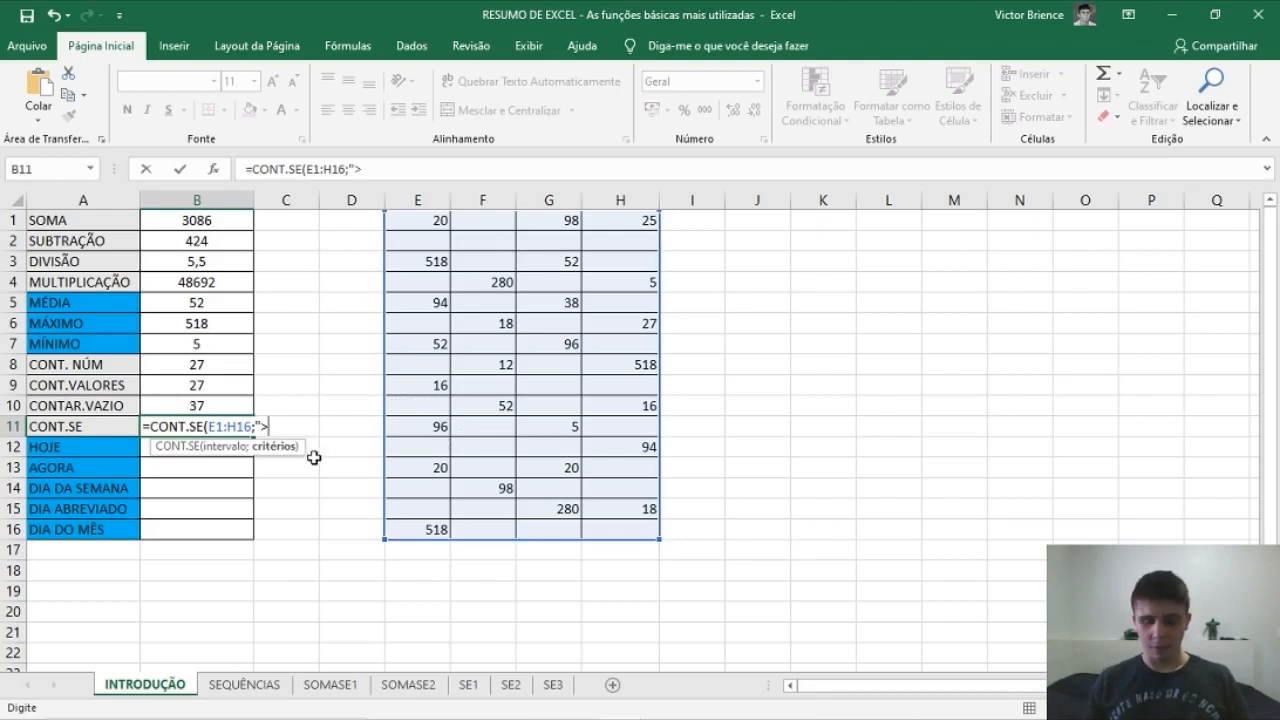
pyautogui.write('20')
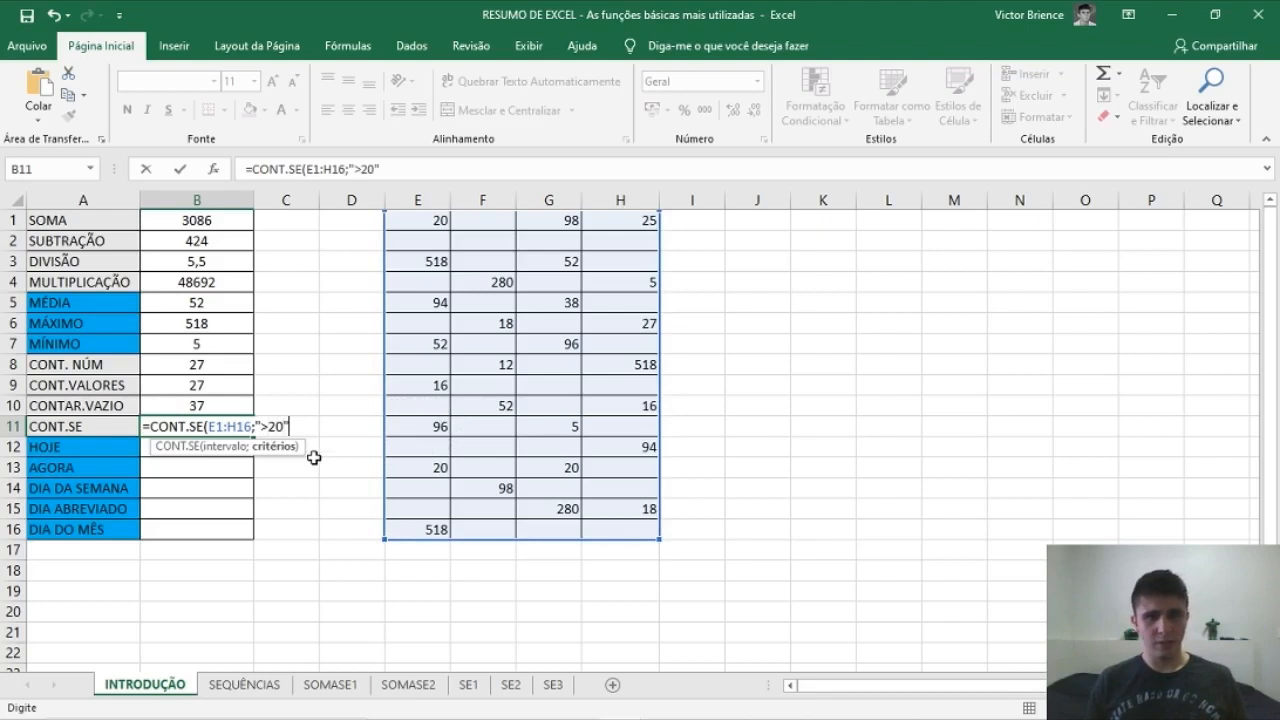
pyautogui.press('Return')
pyautogui.click(240, 420)
pyautogui.click(467, 112)
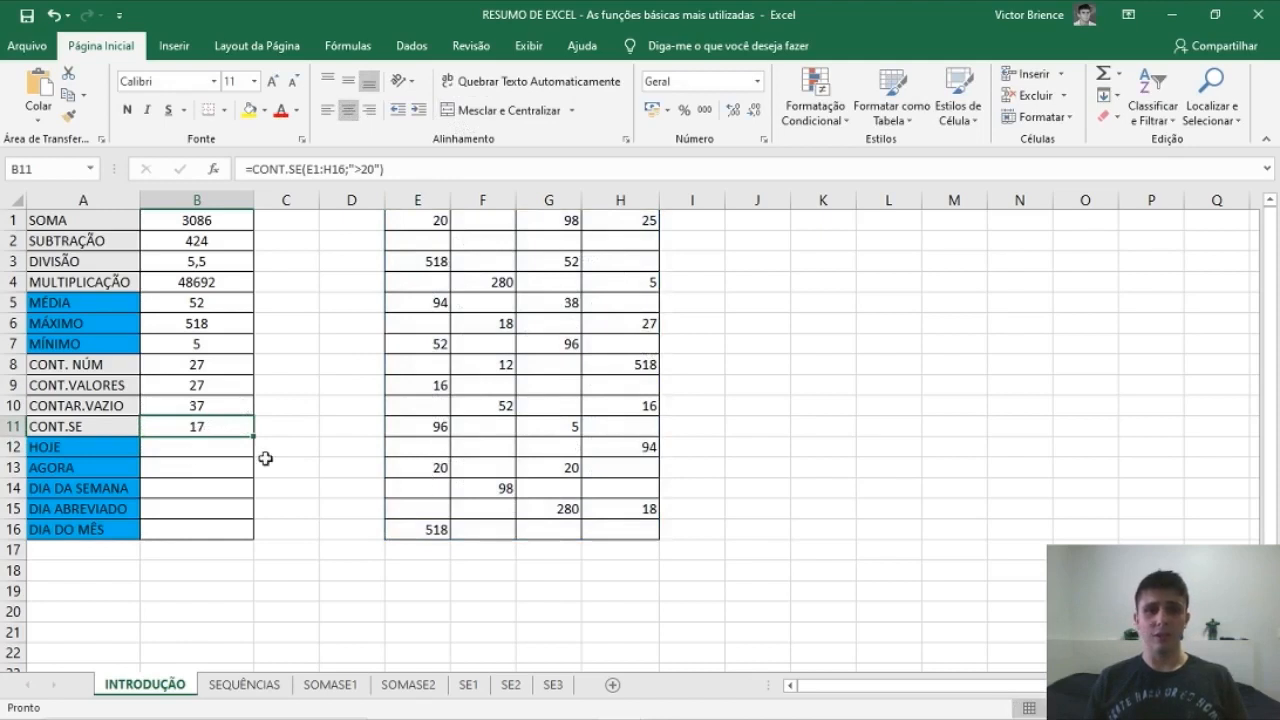
pyautogui.click(184, 447)
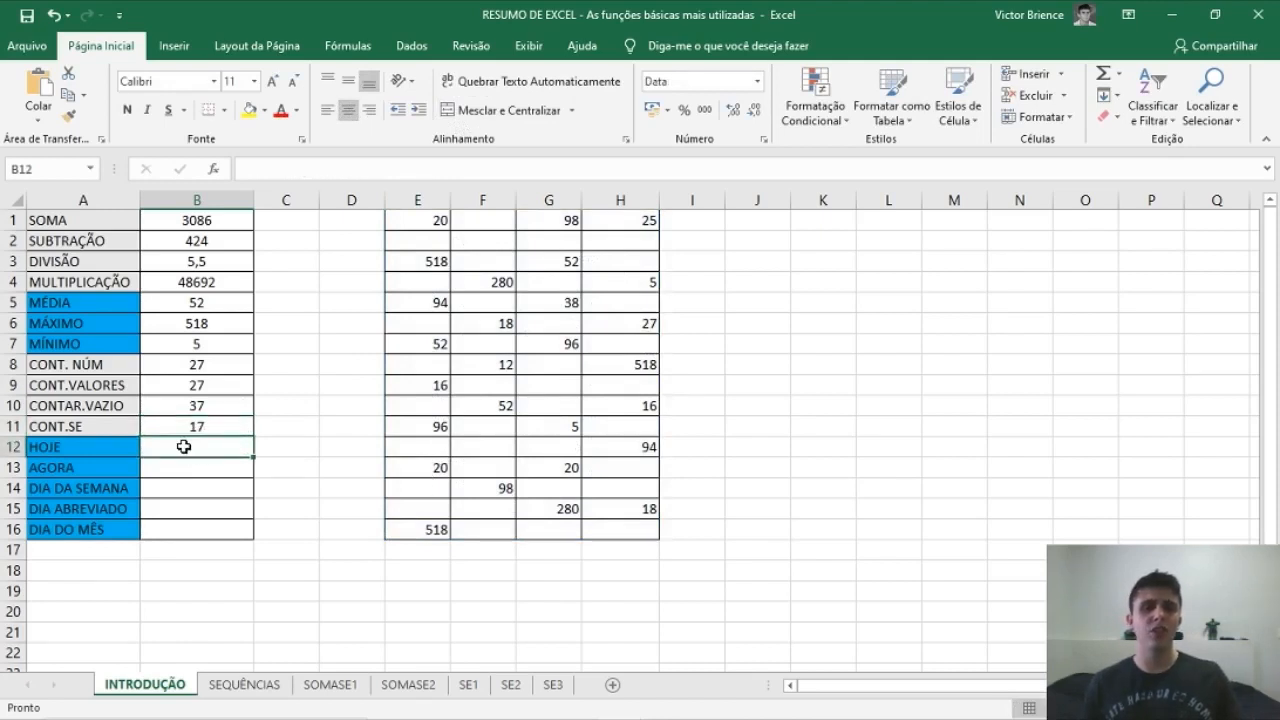
pyautogui.click(87, 460)
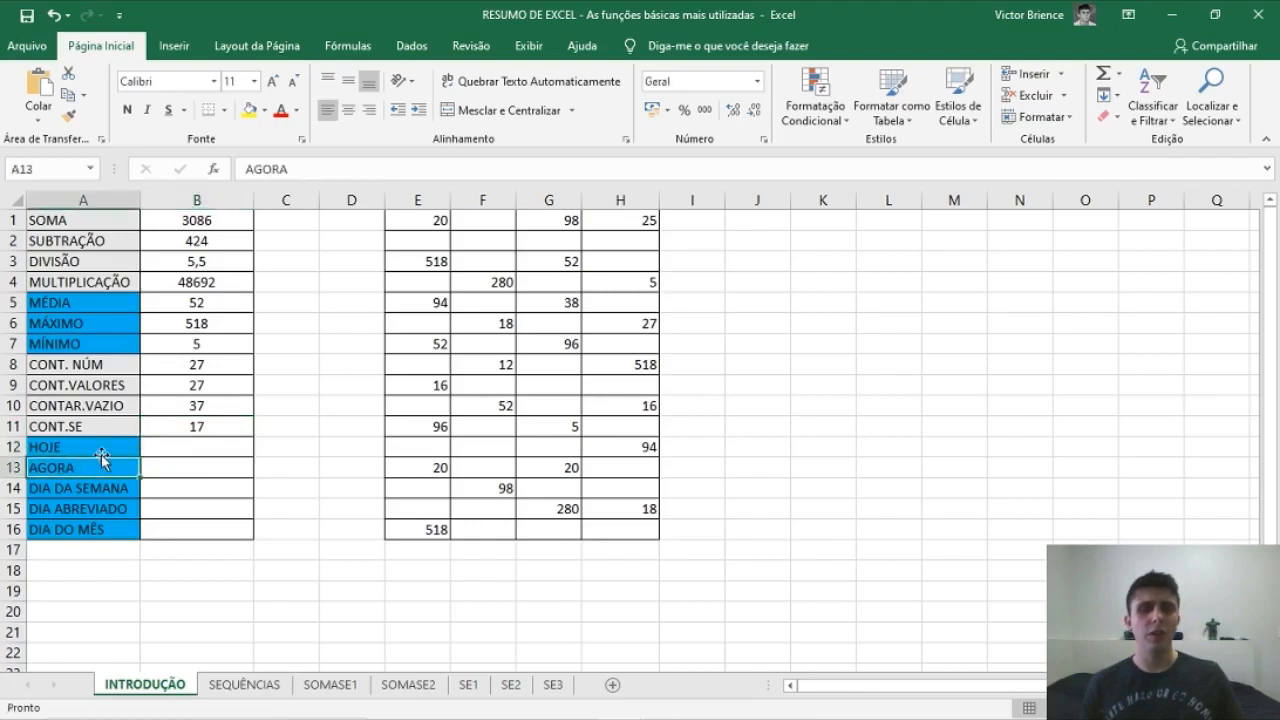
pyautogui.click(79, 487)
pyautogui.click(84, 508)
pyautogui.click(85, 528)
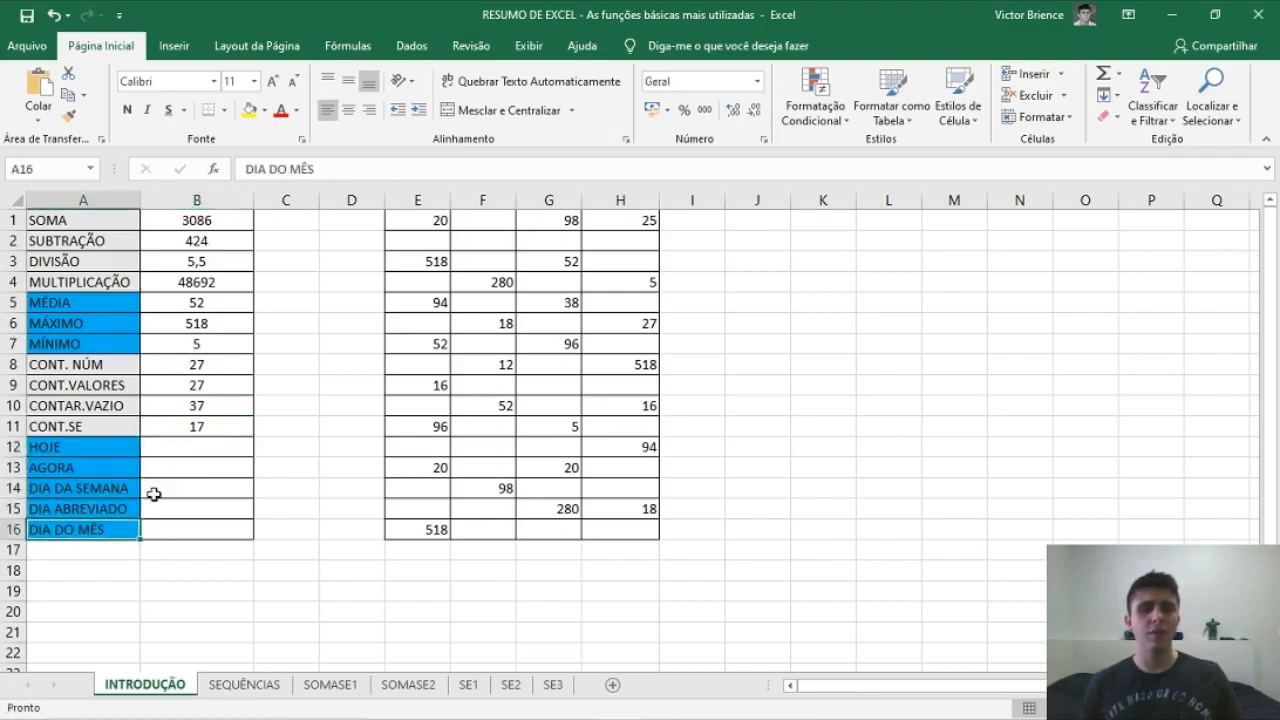
# Insert the current date with =HOJE() in cell B12, beside the HOJE label
pyautogui.click(192, 450)
pyautogui.write('=')
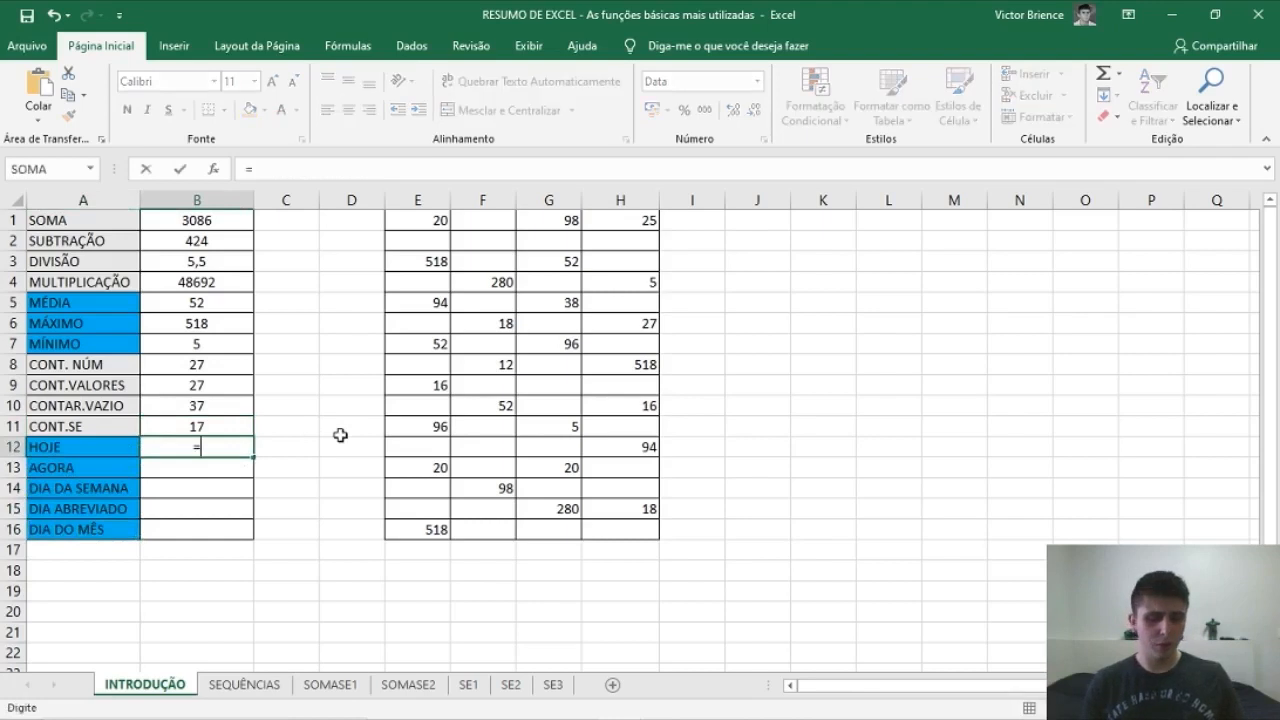
pyautogui.write('hoje')
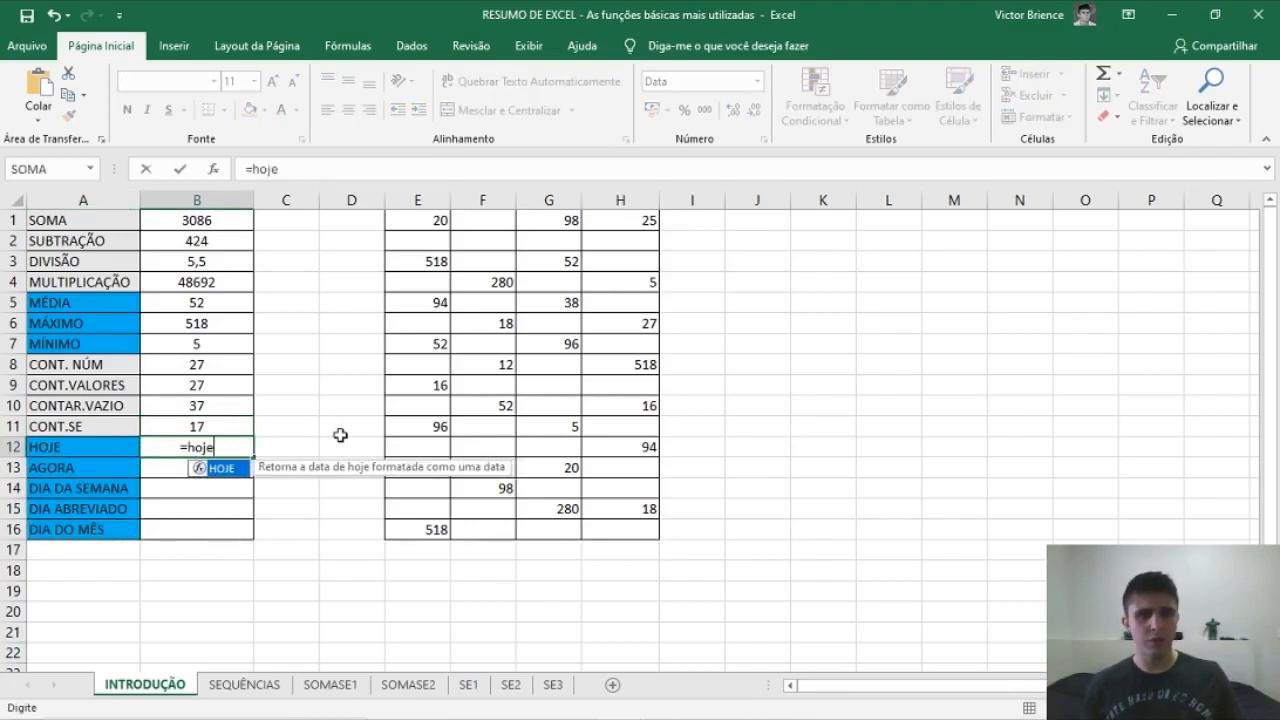
pyautogui.press('Tab')
pyautogui.press('Tab')
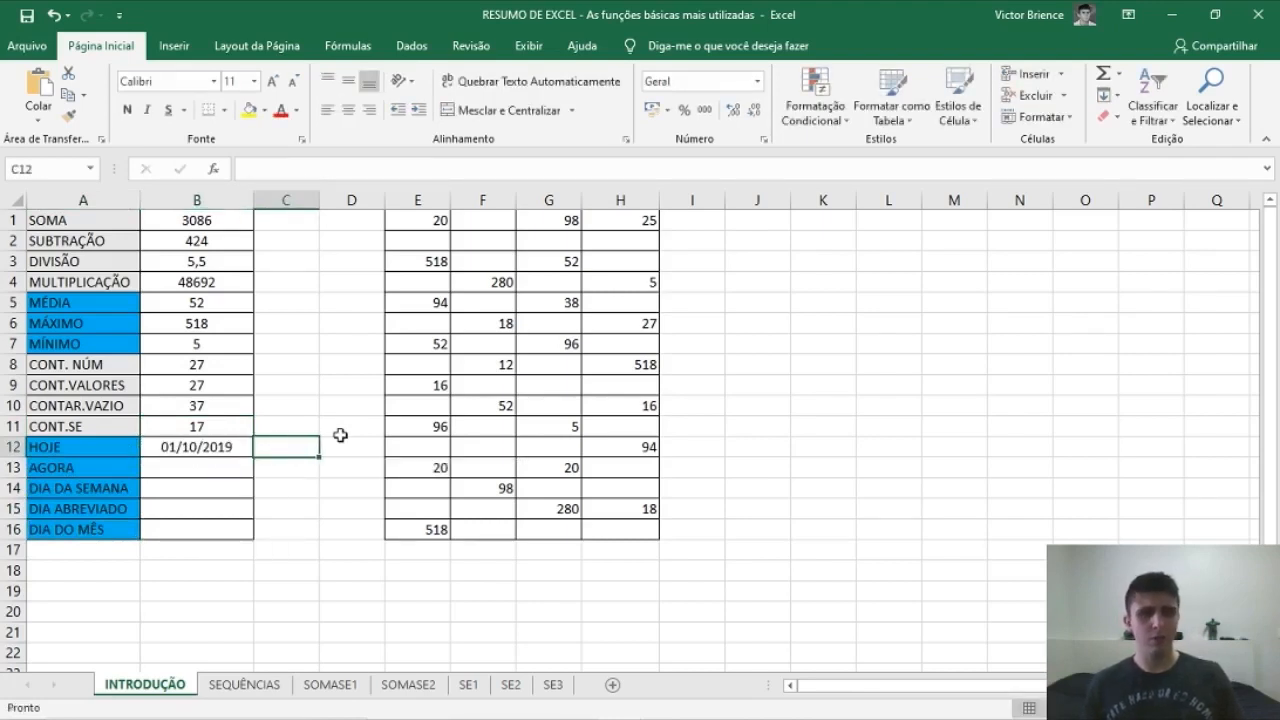
pyautogui.click(203, 448)
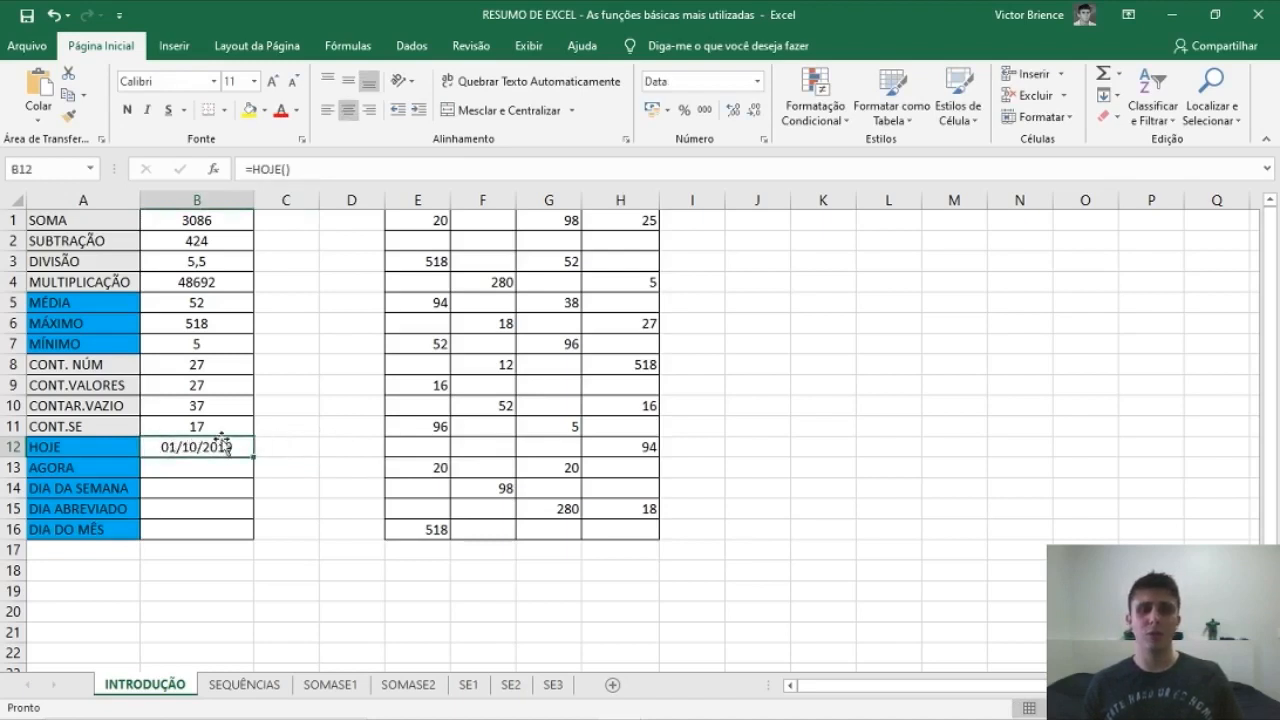
# Insert the current date and time with =AGORA() in cell B13, beside the AGORA label
pyautogui.click(198, 465)
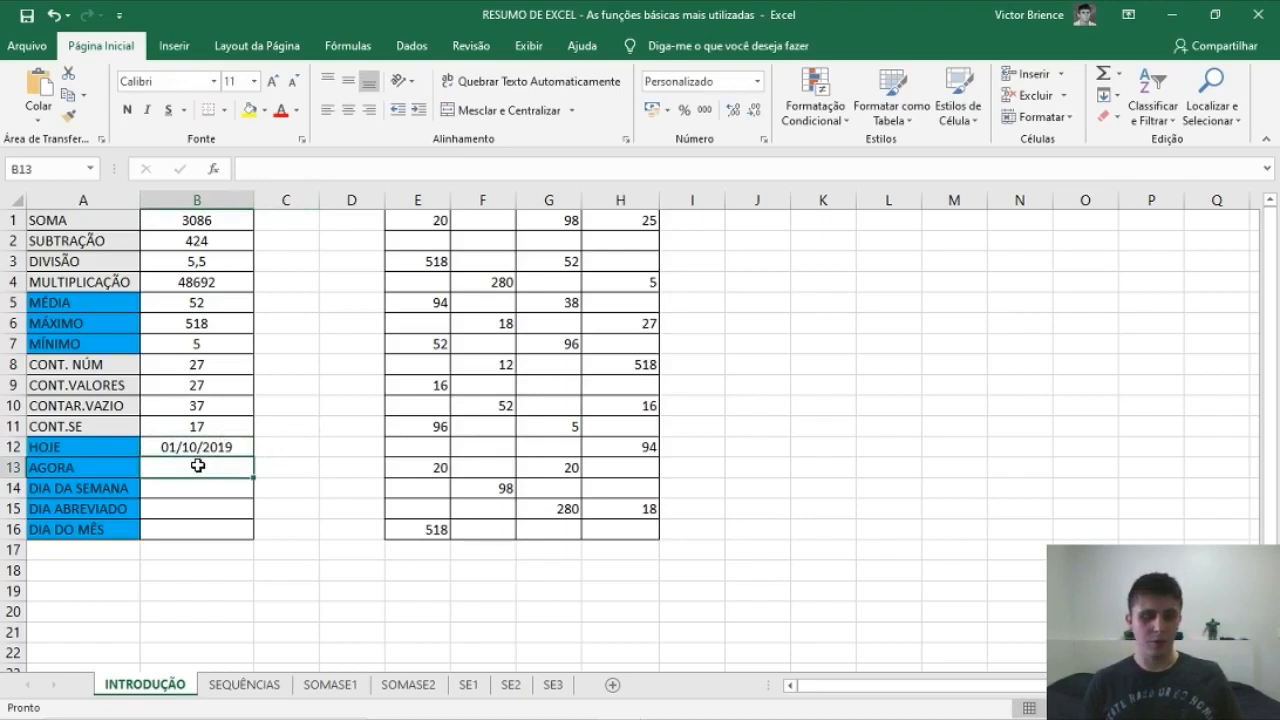
pyautogui.write('=agora')
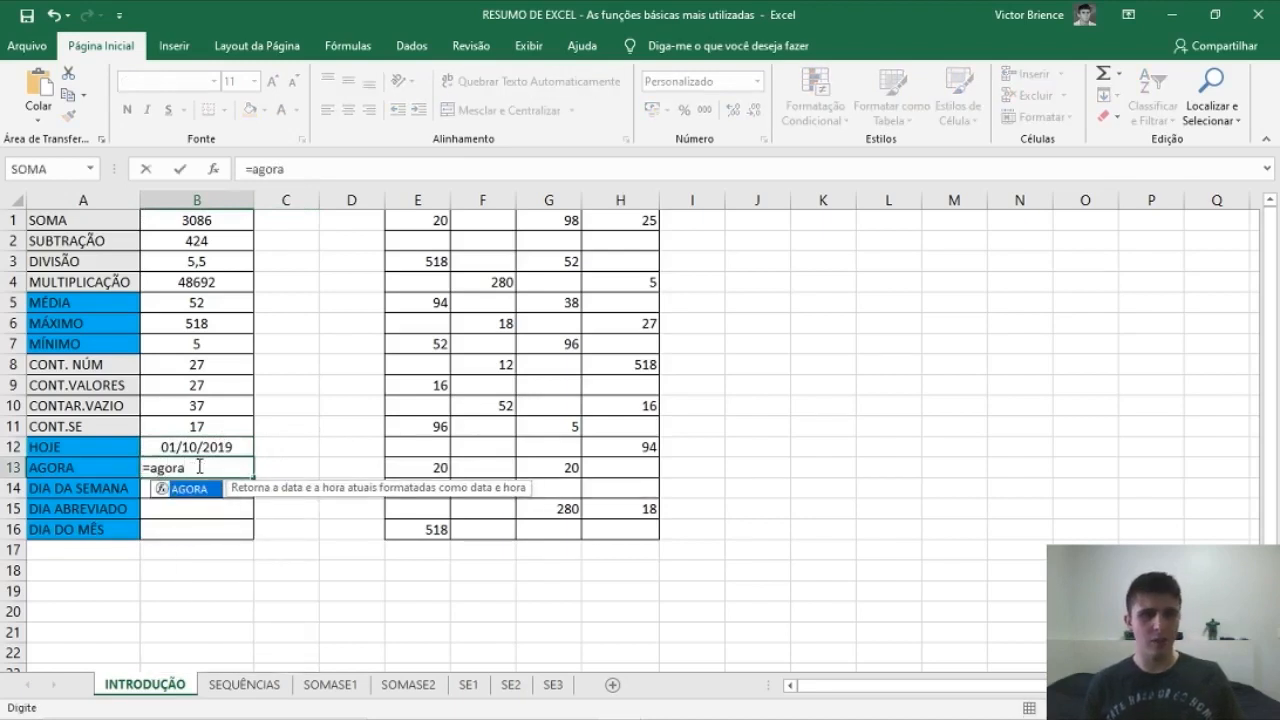
pyautogui.press('Tab')
pyautogui.press('Tab')
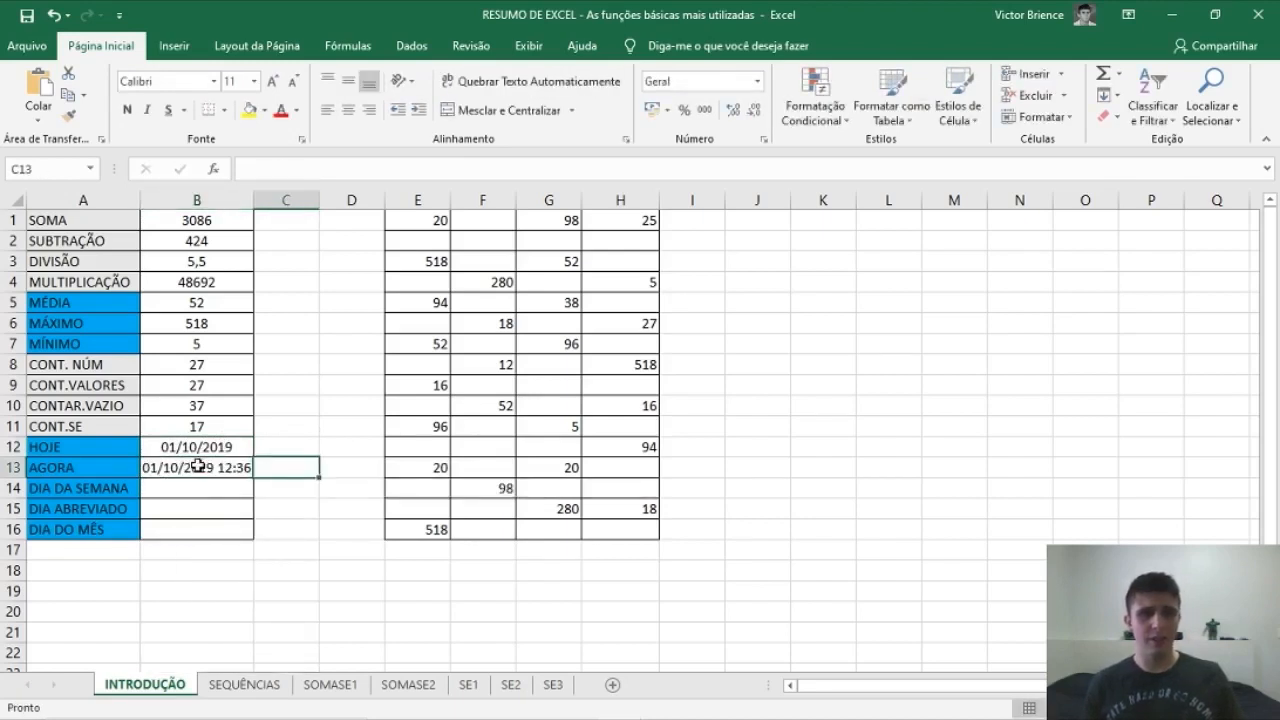
pyautogui.click(198, 466)
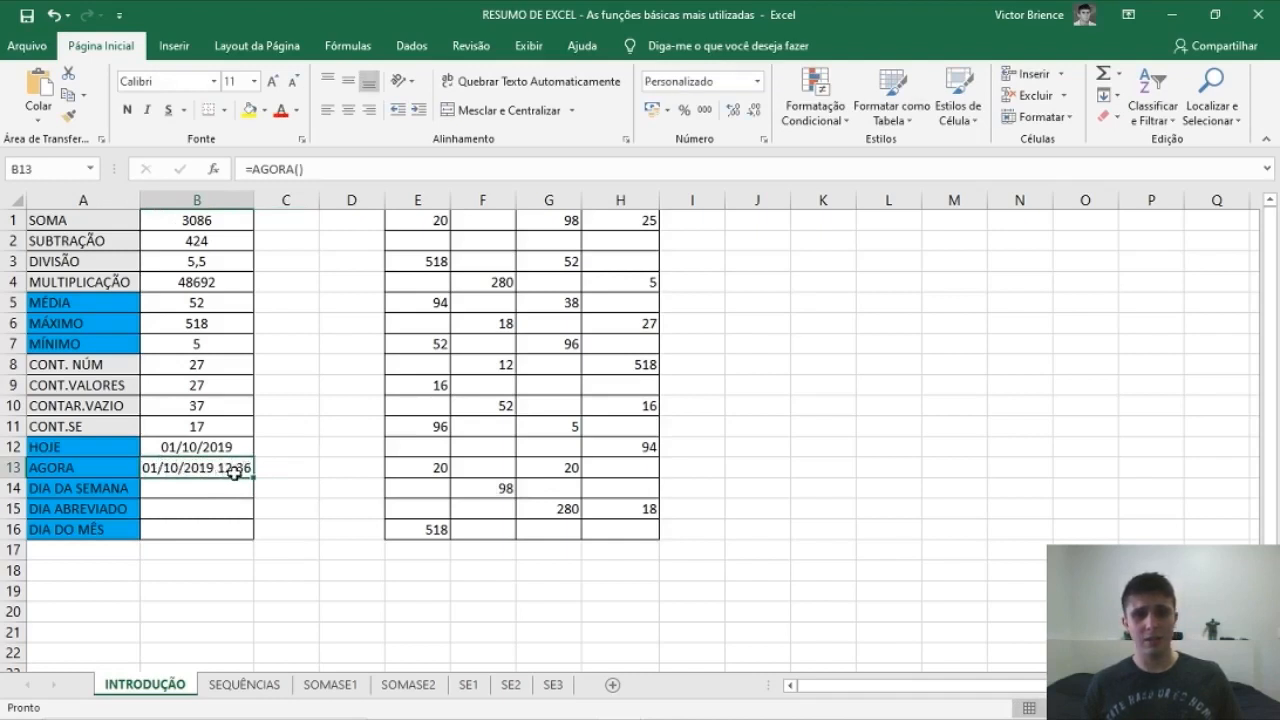
pyautogui.click(199, 487)
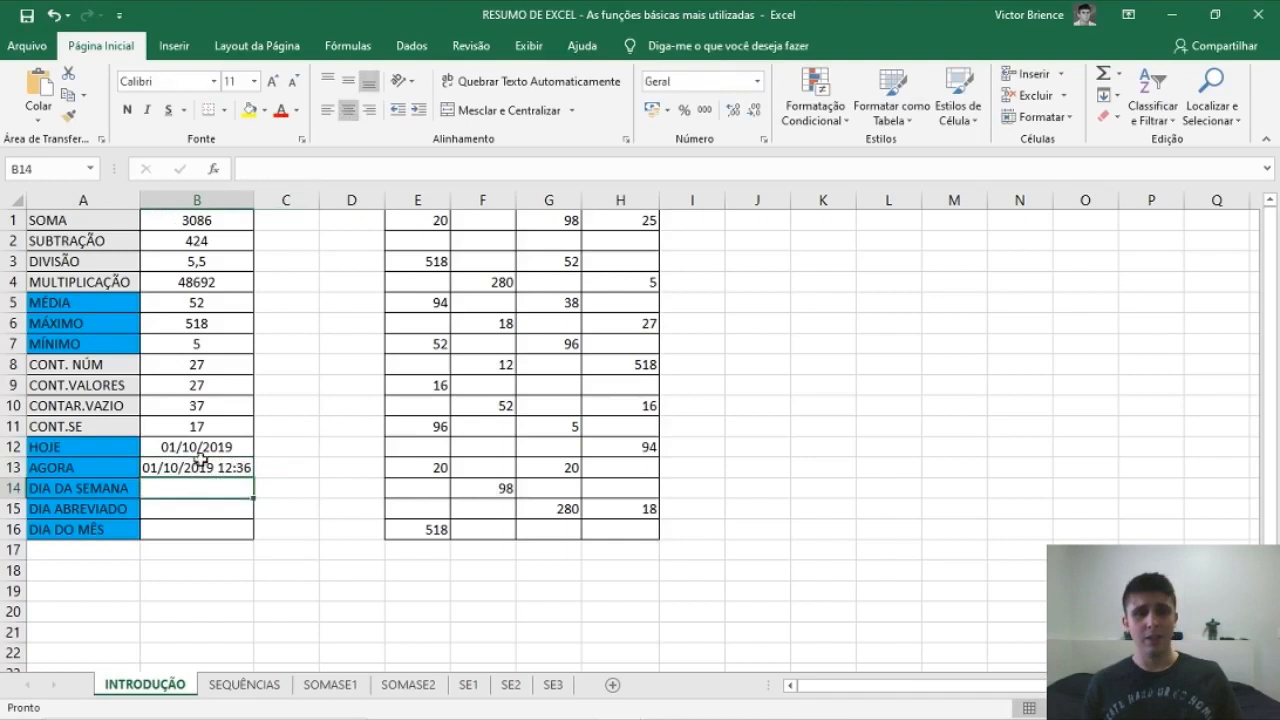
pyautogui.click(194, 467)
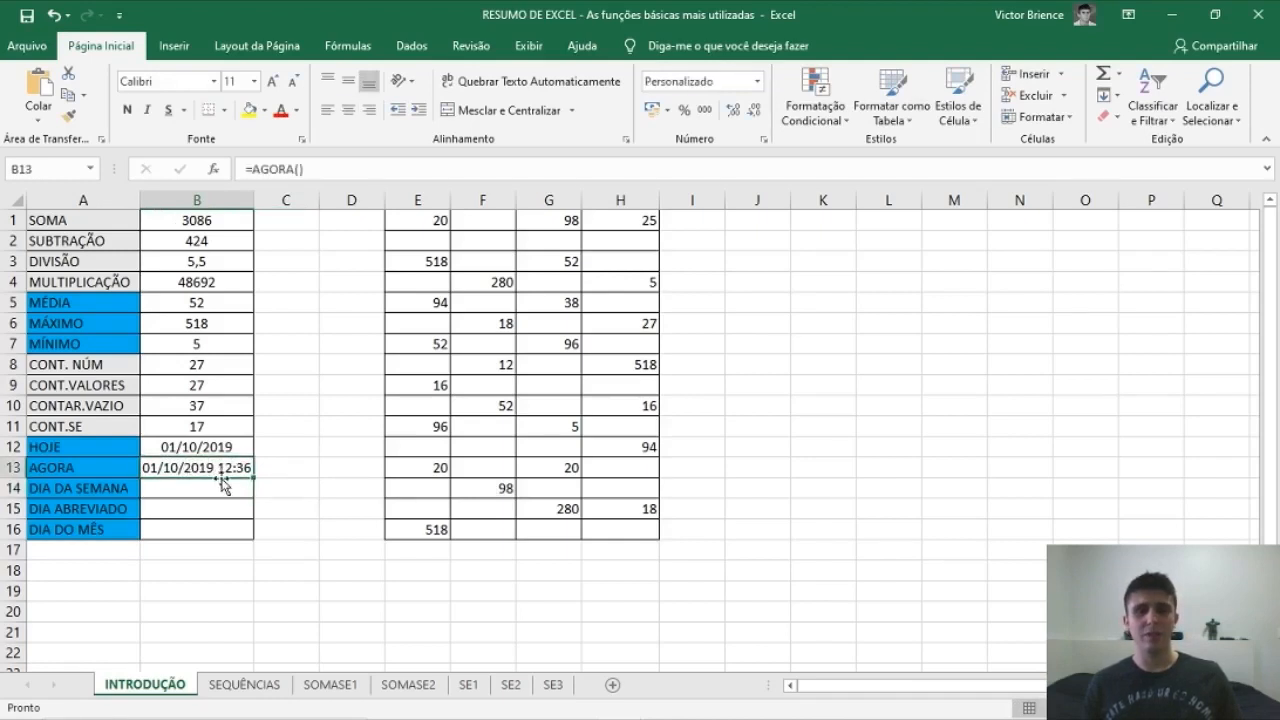
pyautogui.click(166, 451)
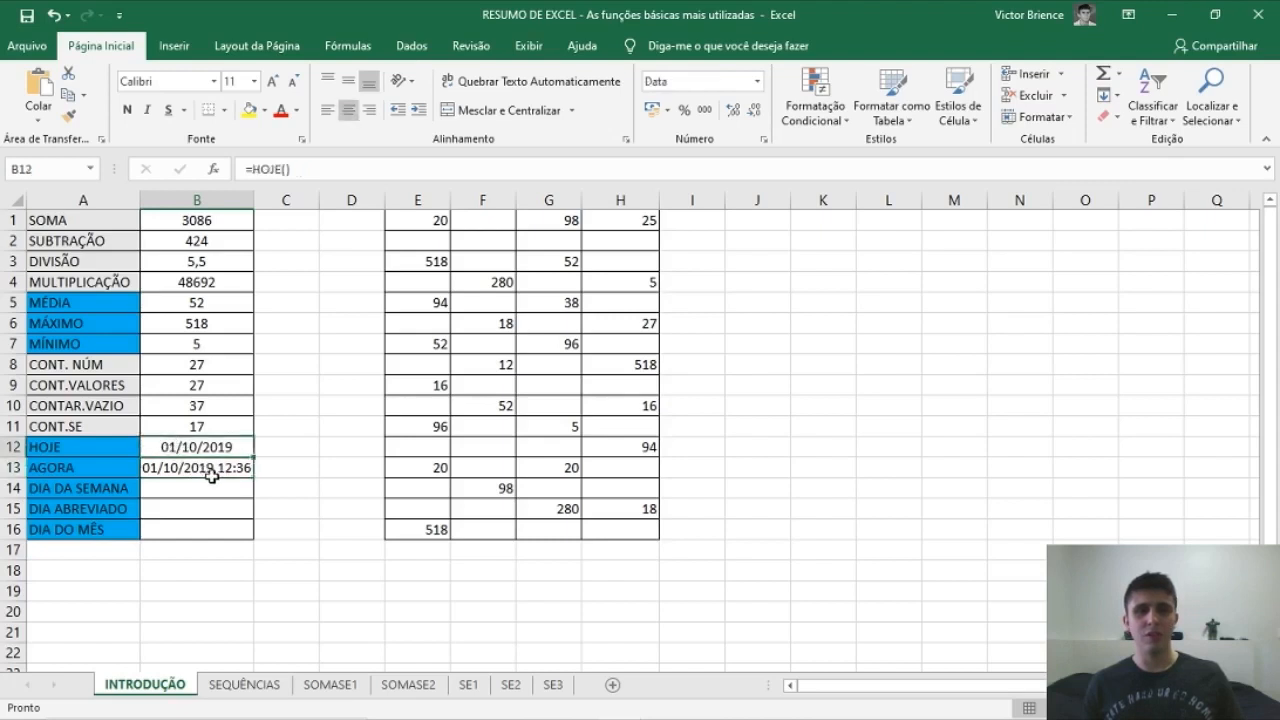
# Show the full weekday name of the date in B12 with =TEXTO(B12;"dddd") in cell B14
pyautogui.click(204, 483)
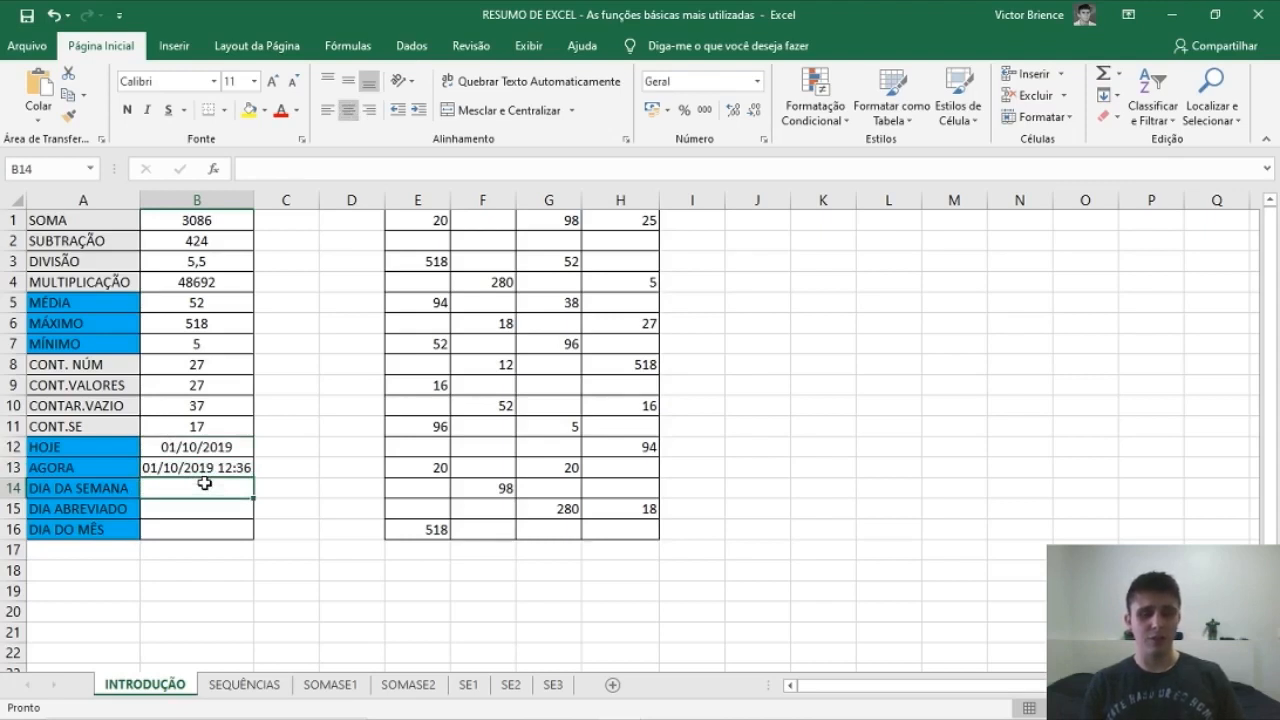
pyautogui.write('=texto')
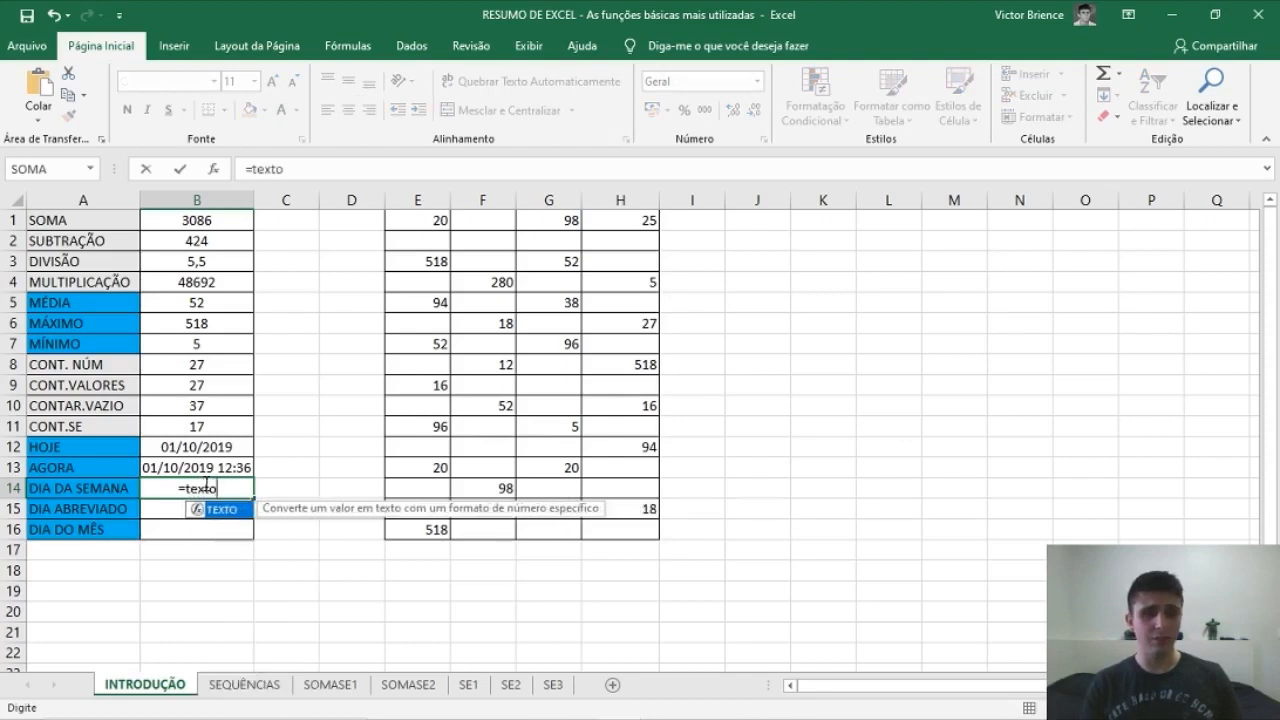
pyautogui.press('Tab')
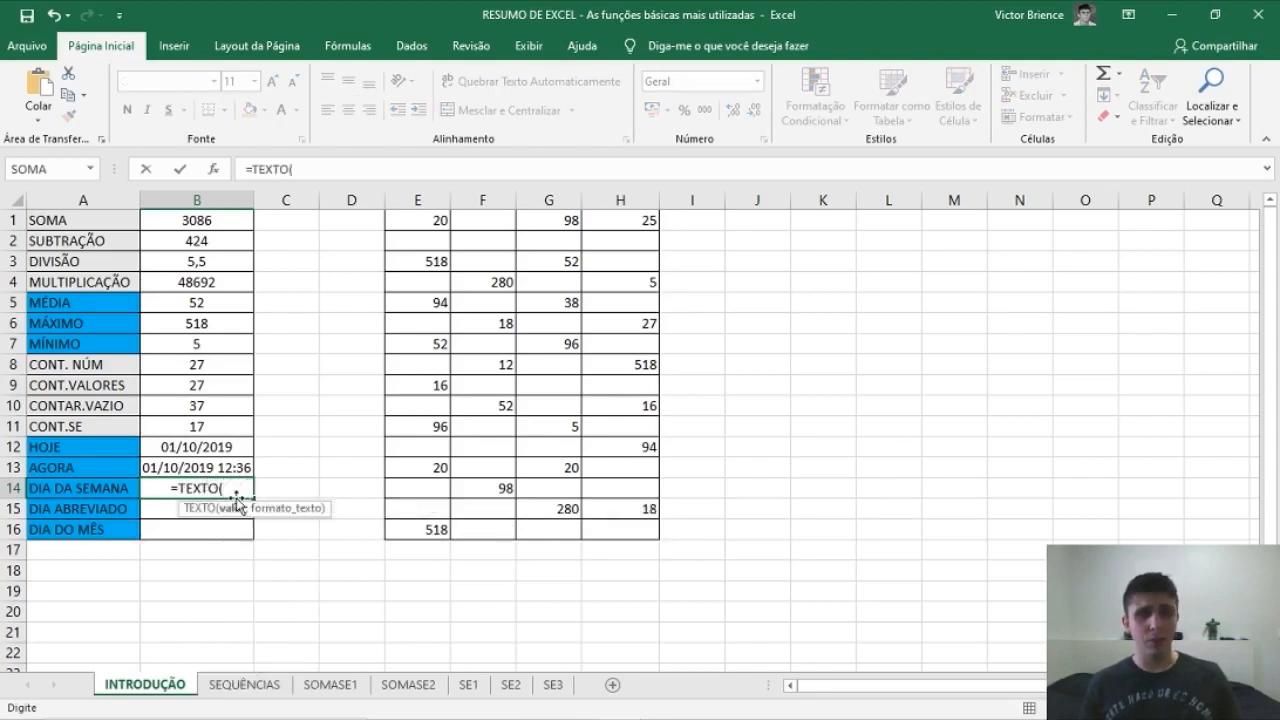
pyautogui.click(187, 450)
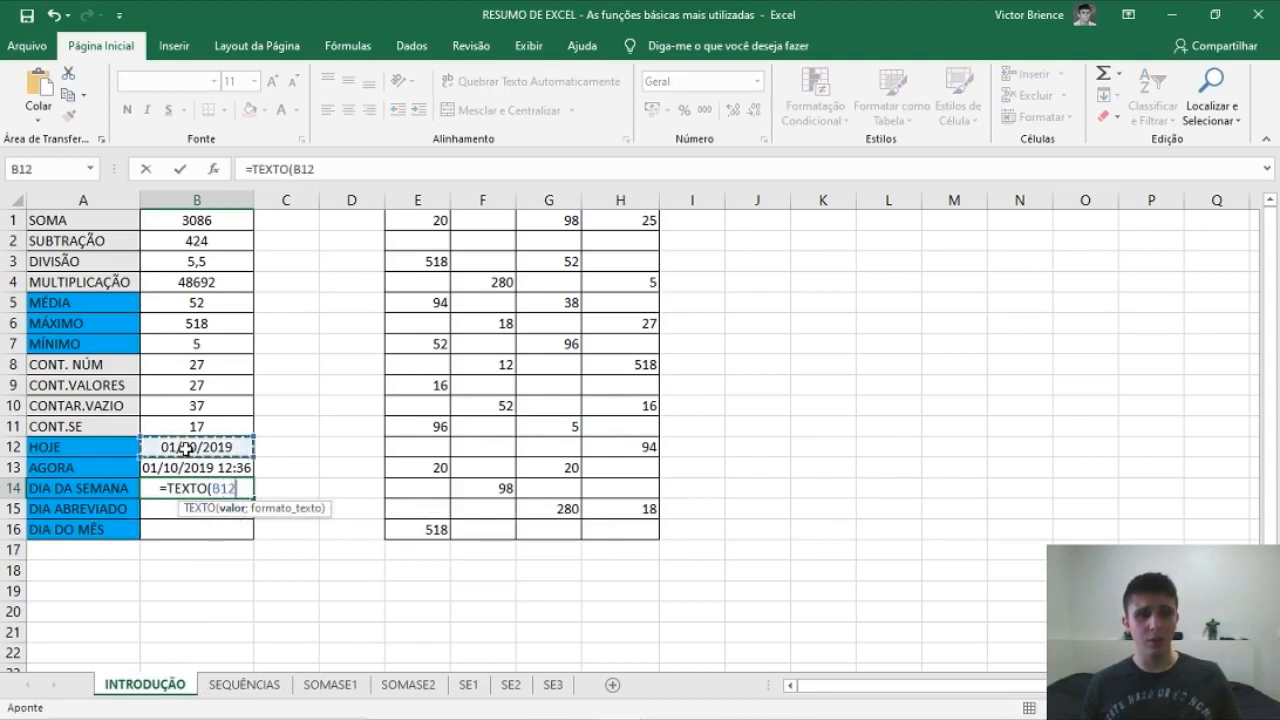
pyautogui.write(';')
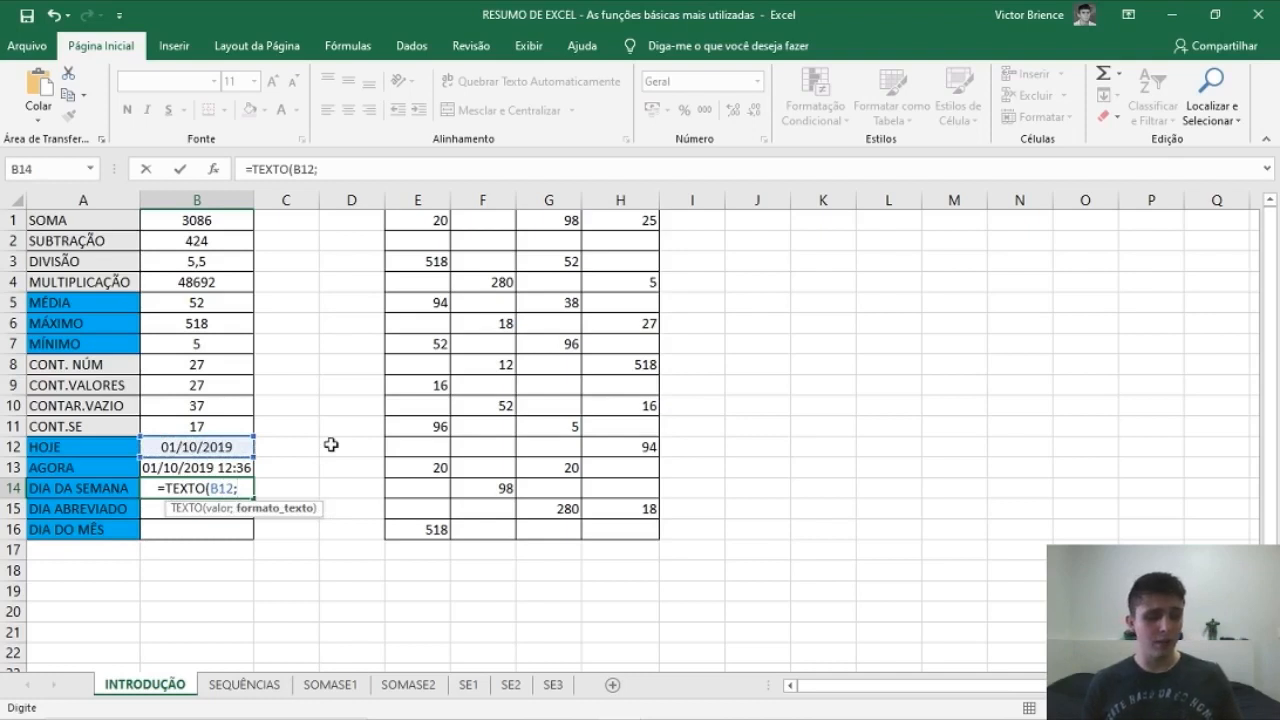
pyautogui.write('"')
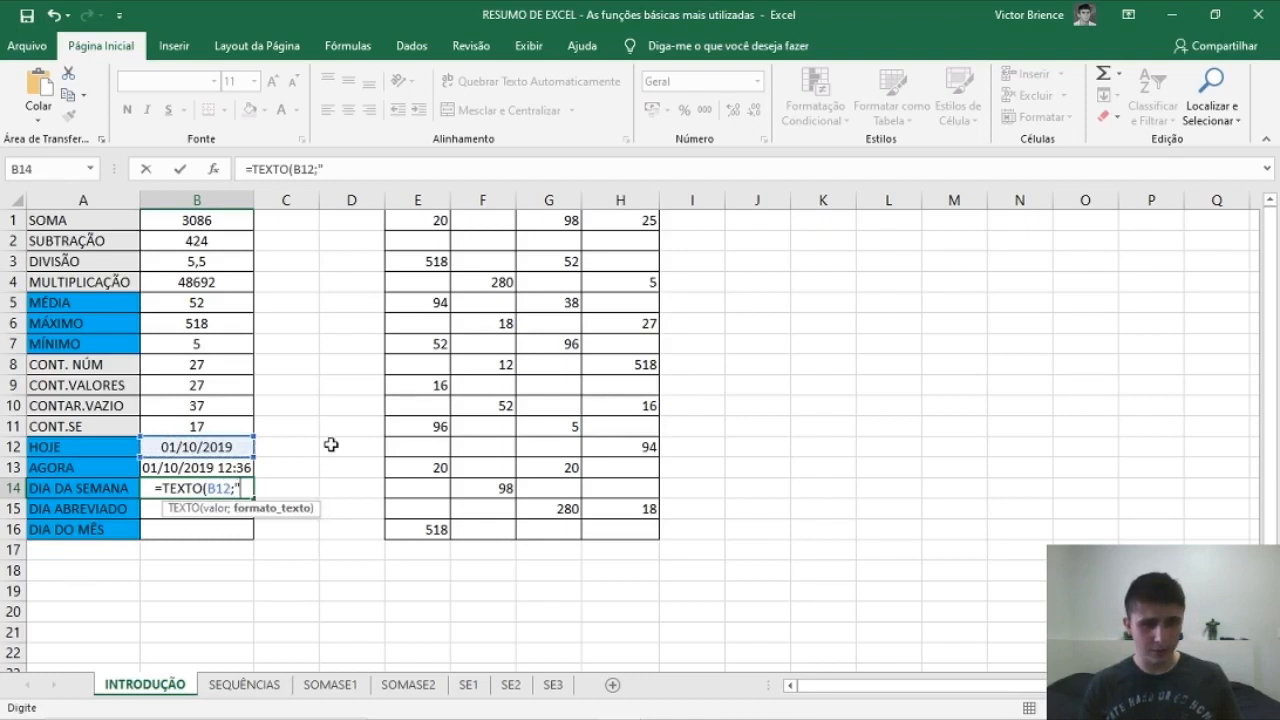
pyautogui.write('dddd')
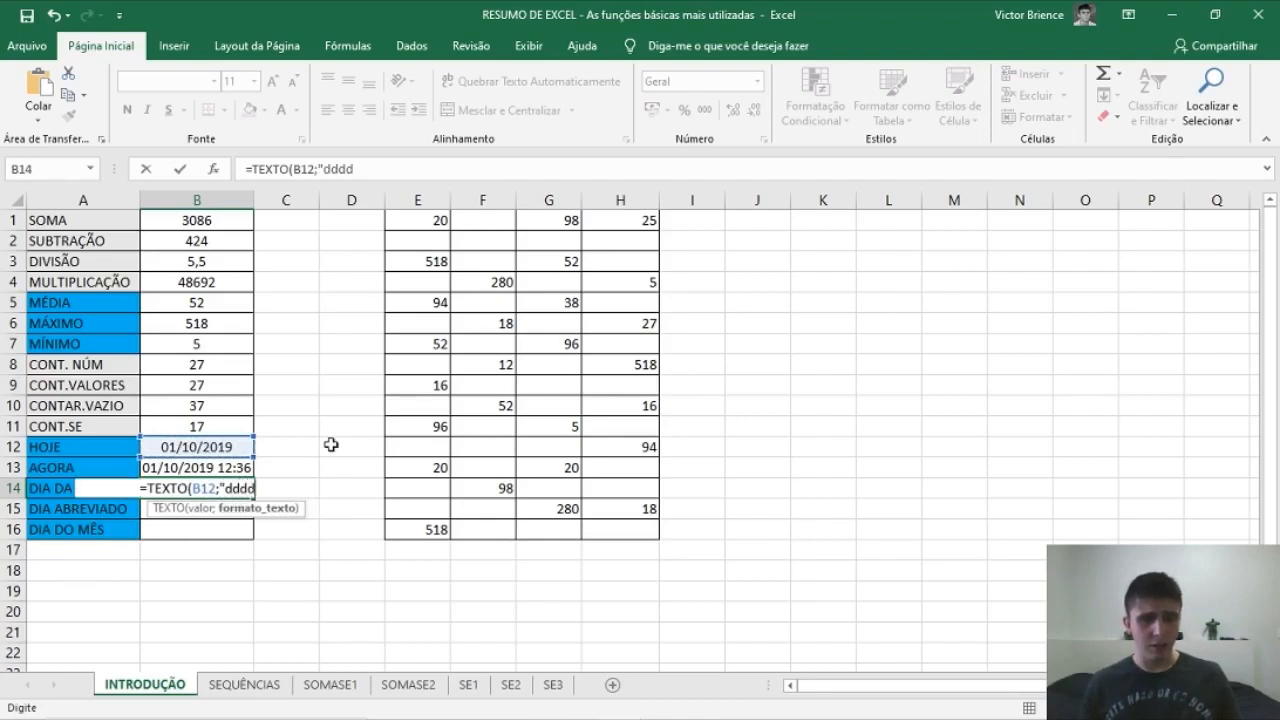
pyautogui.write('")')
pyautogui.press('Return')
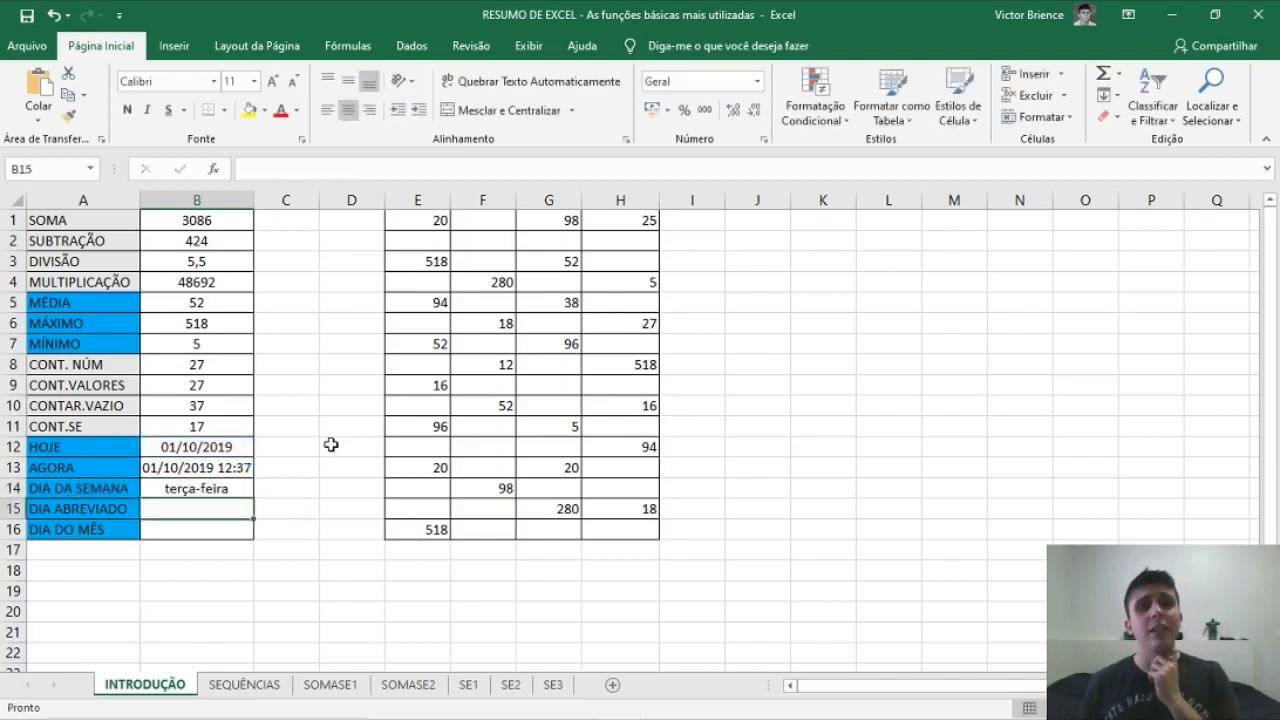
pyautogui.click(208, 490)
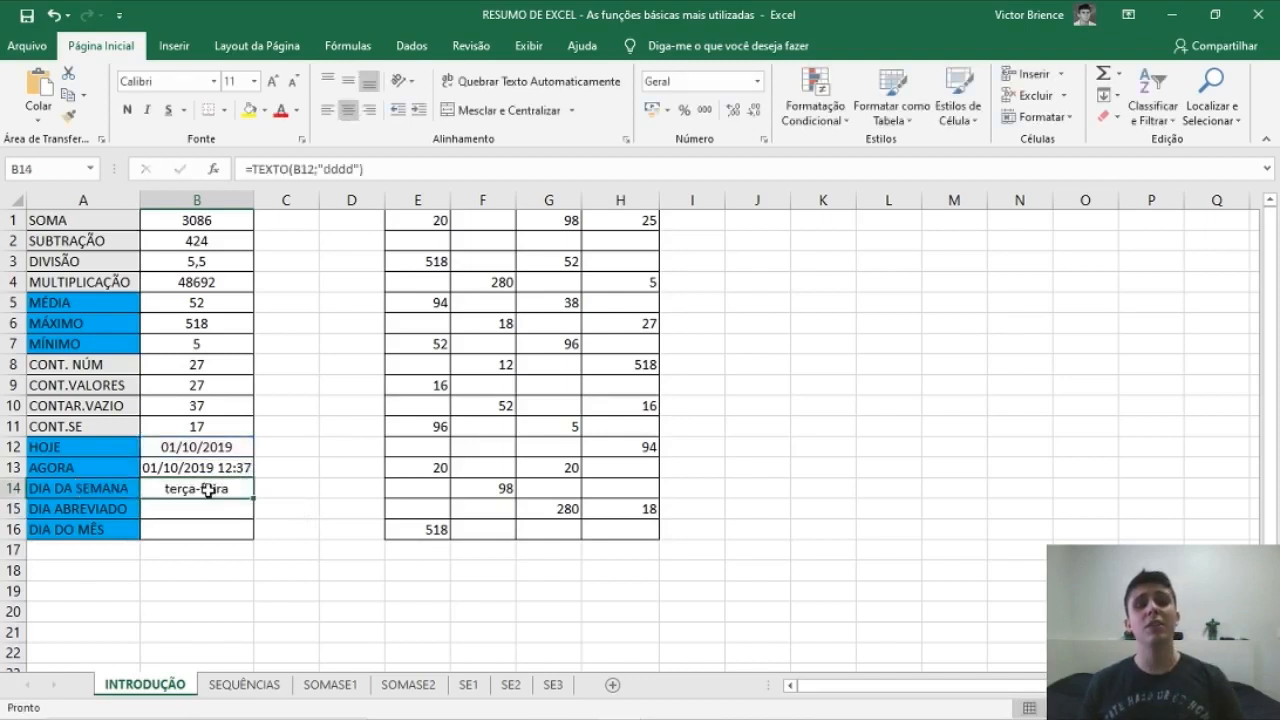
# Return the weekday number of the date in B12 with =DIA.DA.SEMANA(B12;1) in cell C14, counting from Sunday as 1
pyautogui.click(276, 488)
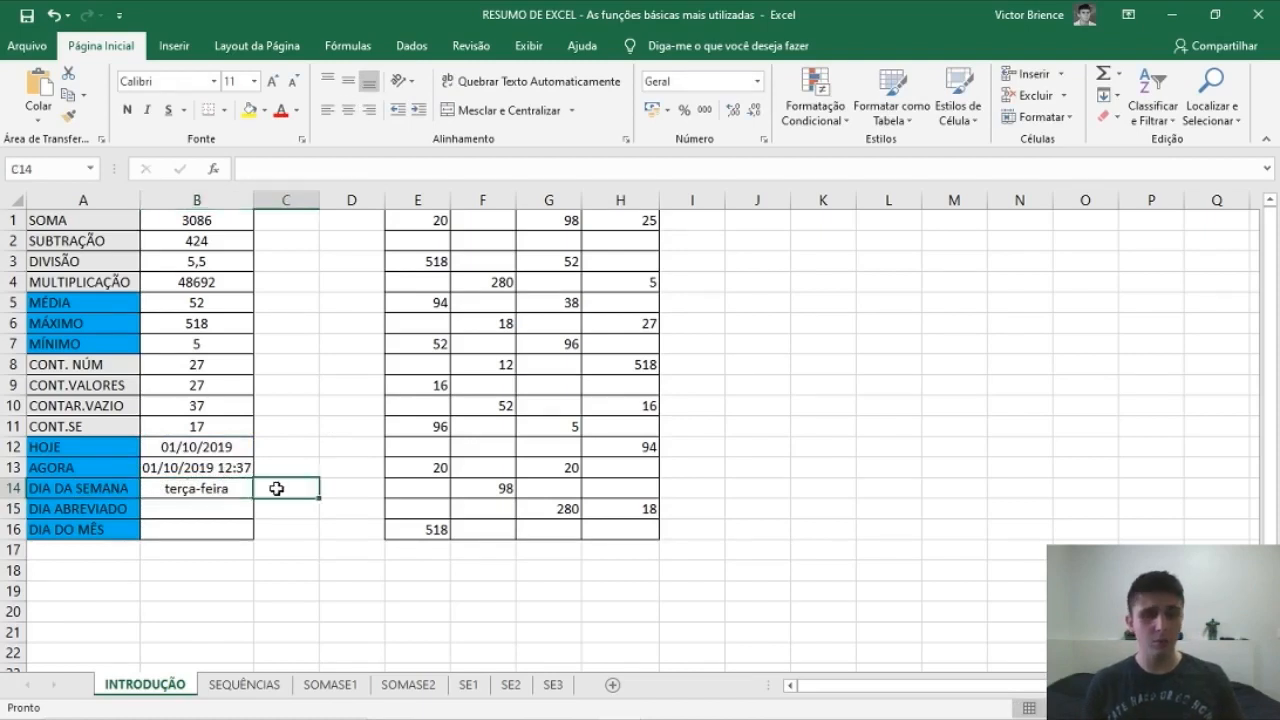
pyautogui.write('=dia')
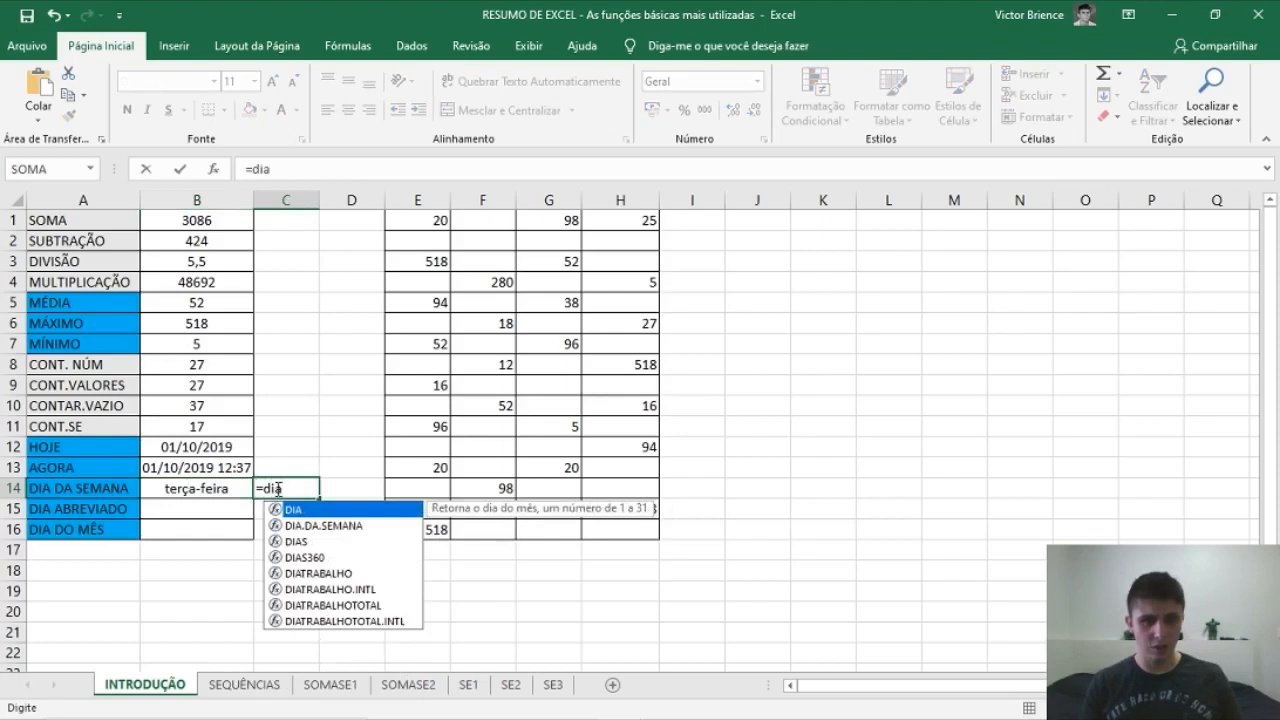
pyautogui.write('.da')
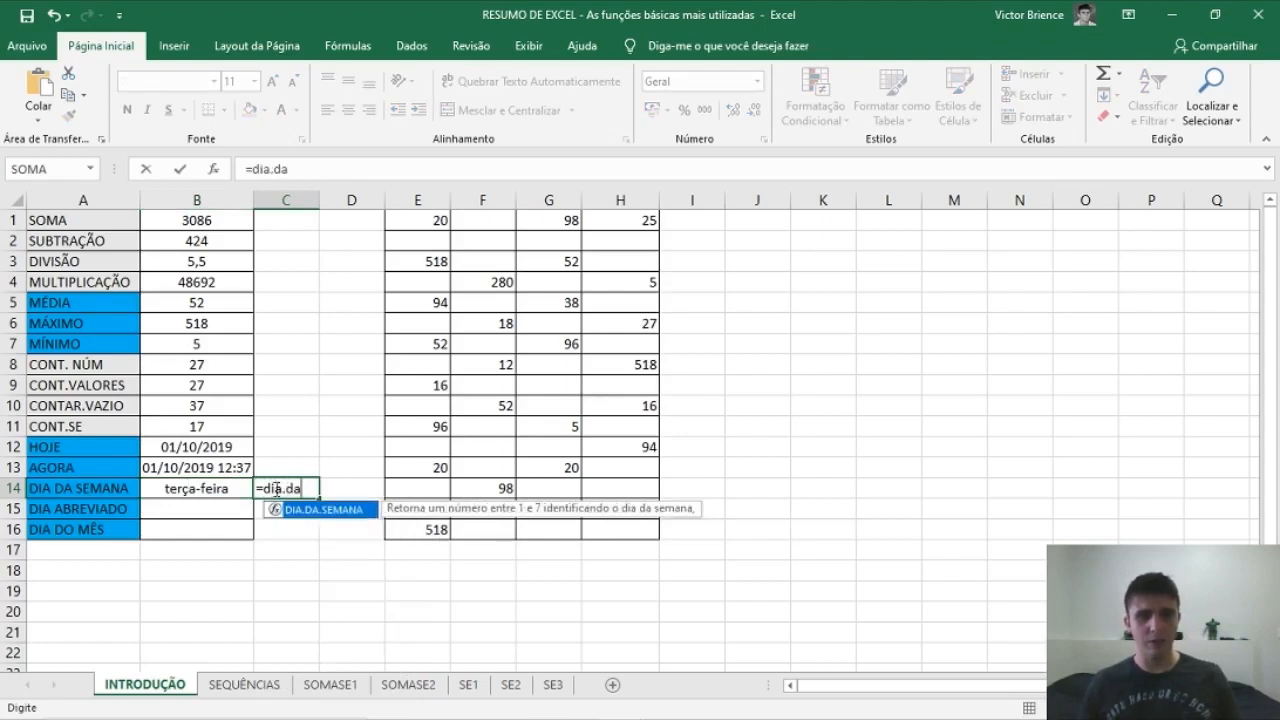
pyautogui.doubleClick(303, 511)
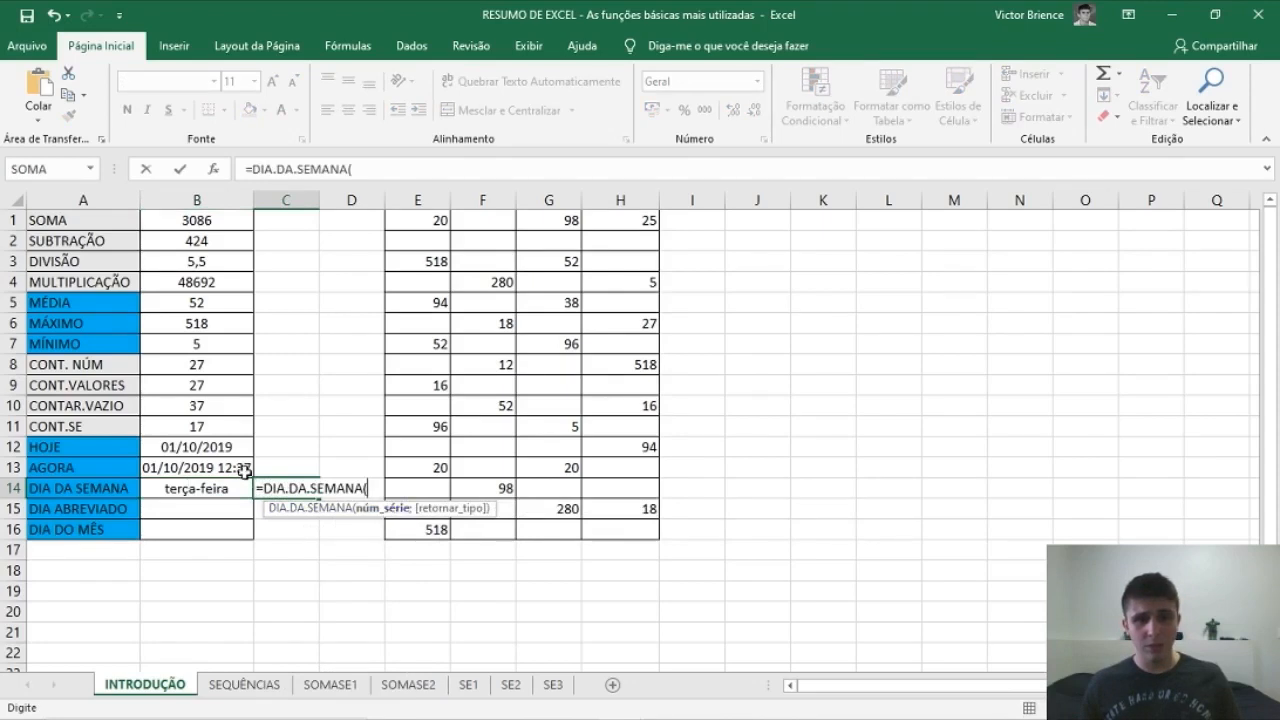
pyautogui.click(180, 447)
pyautogui.write(';')
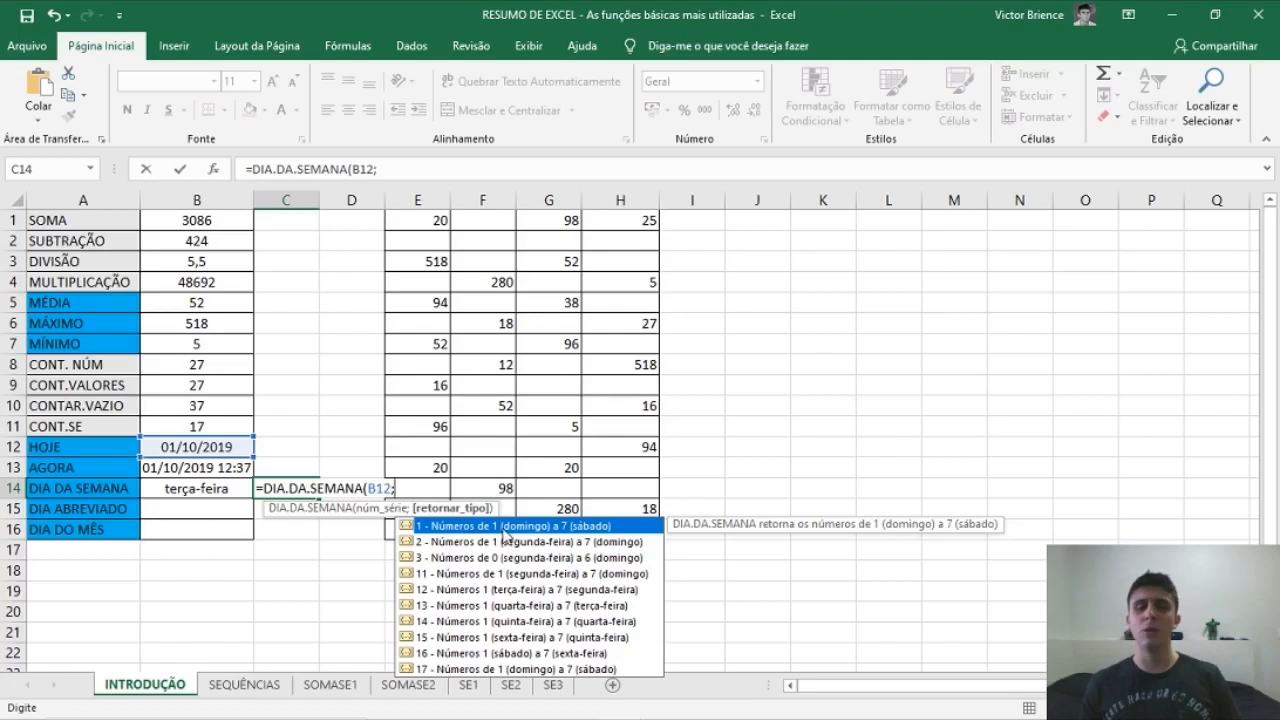
pyautogui.doubleClick(441, 527)
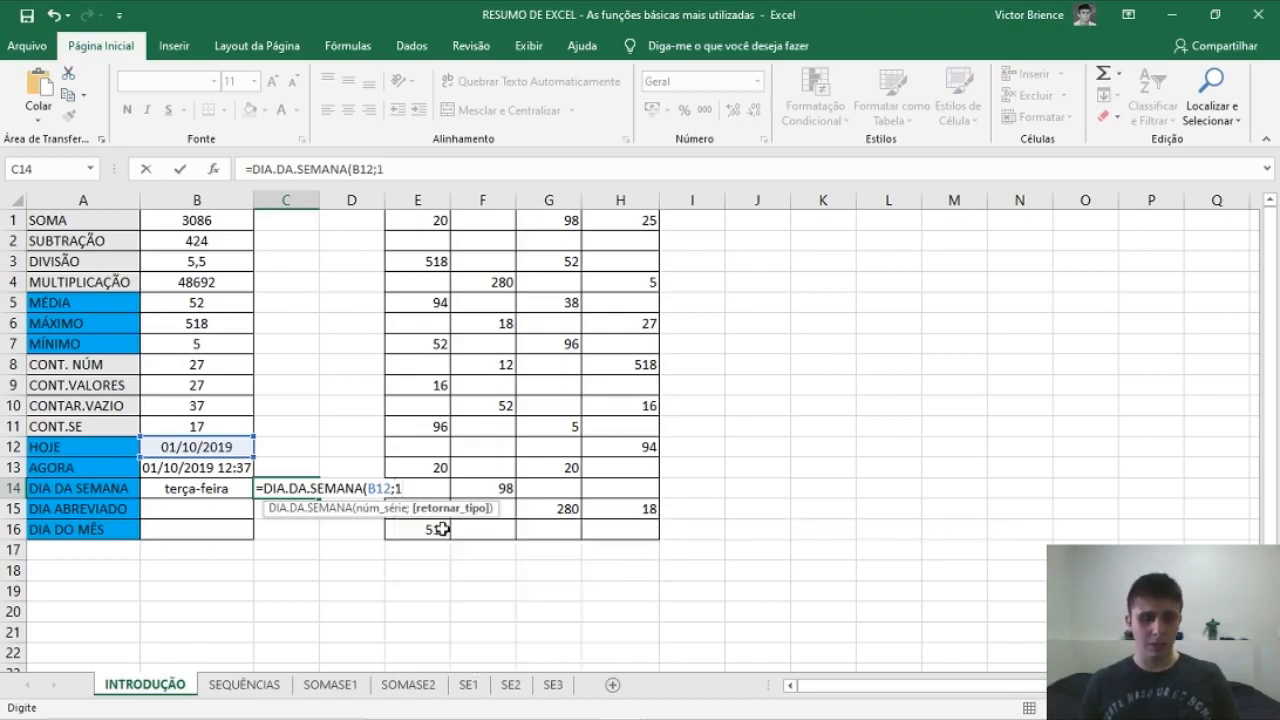
pyautogui.press('Return')
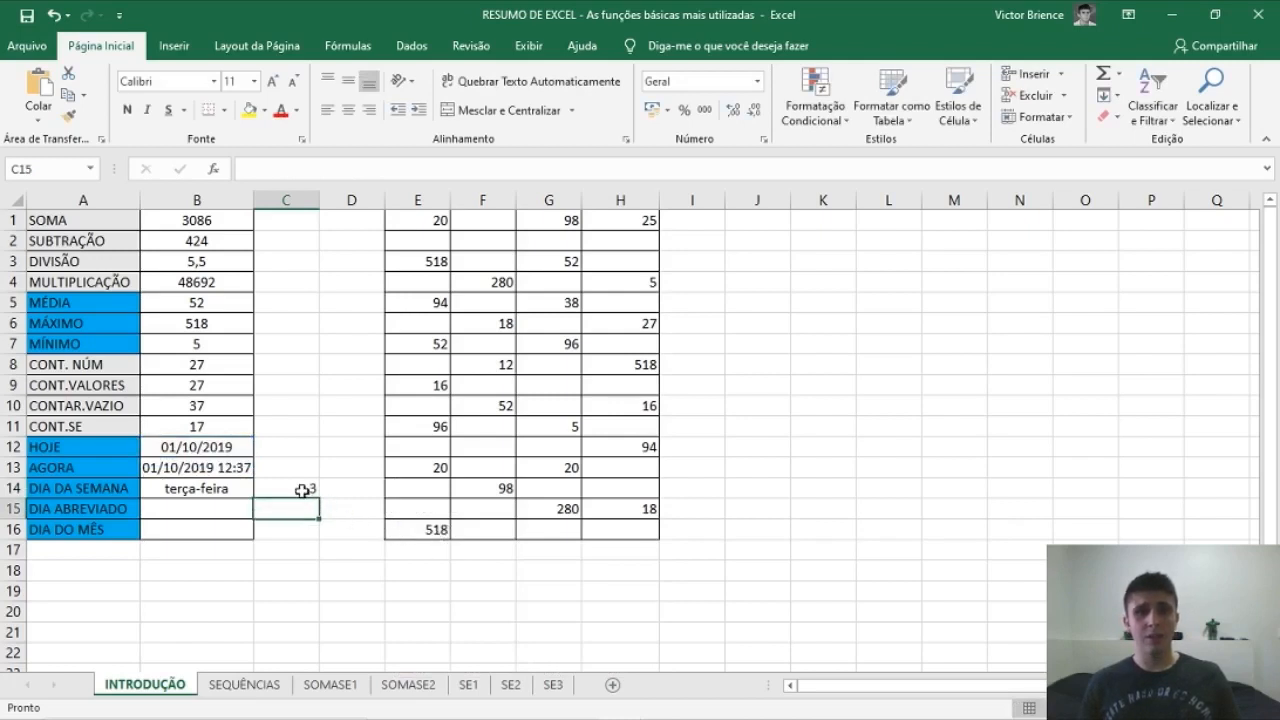
pyautogui.click(299, 490)
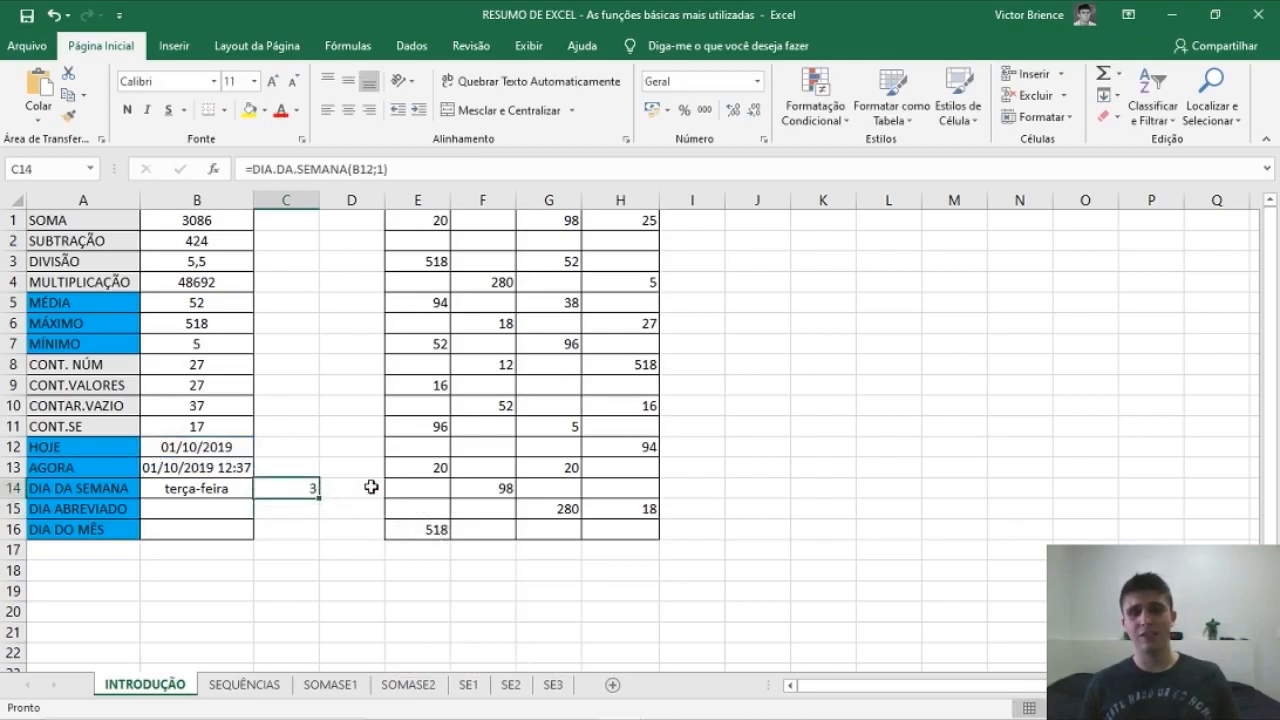
# Show the abbreviated weekday name of the date in B12 with =TEXTO(B12;"ddd") in cell B15
pyautogui.click(222, 512)
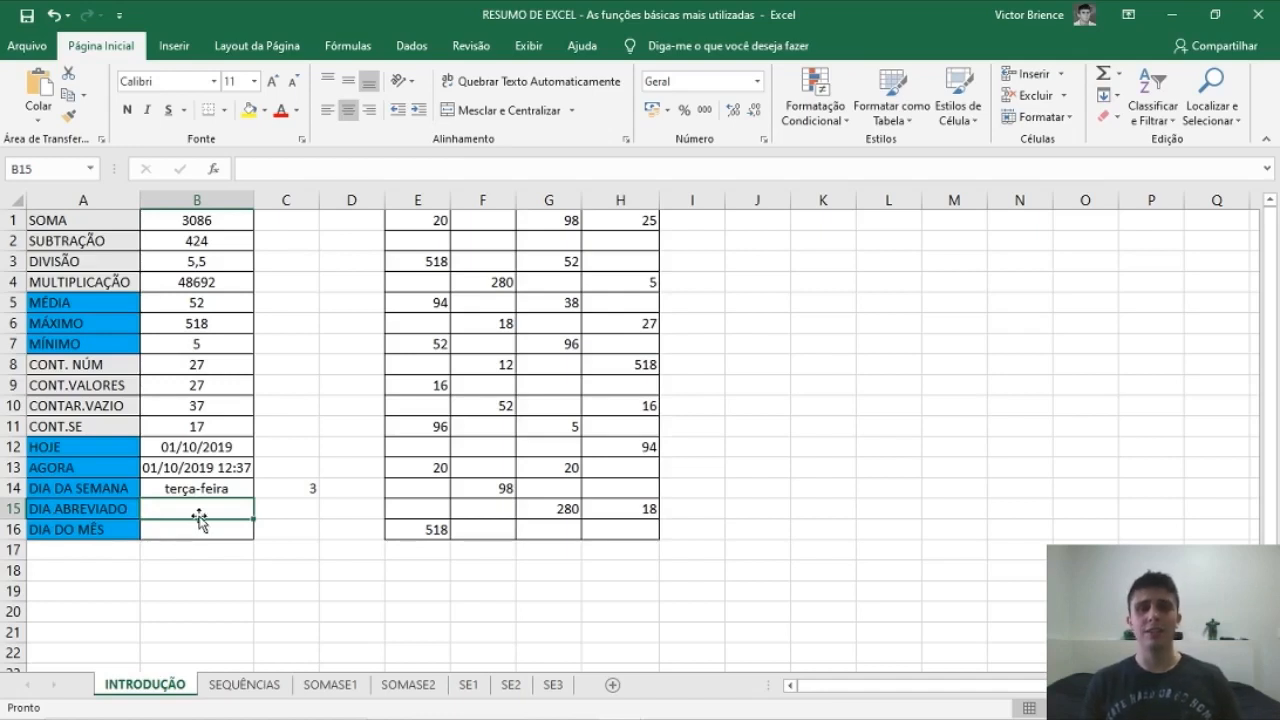
pyautogui.write('=texto')
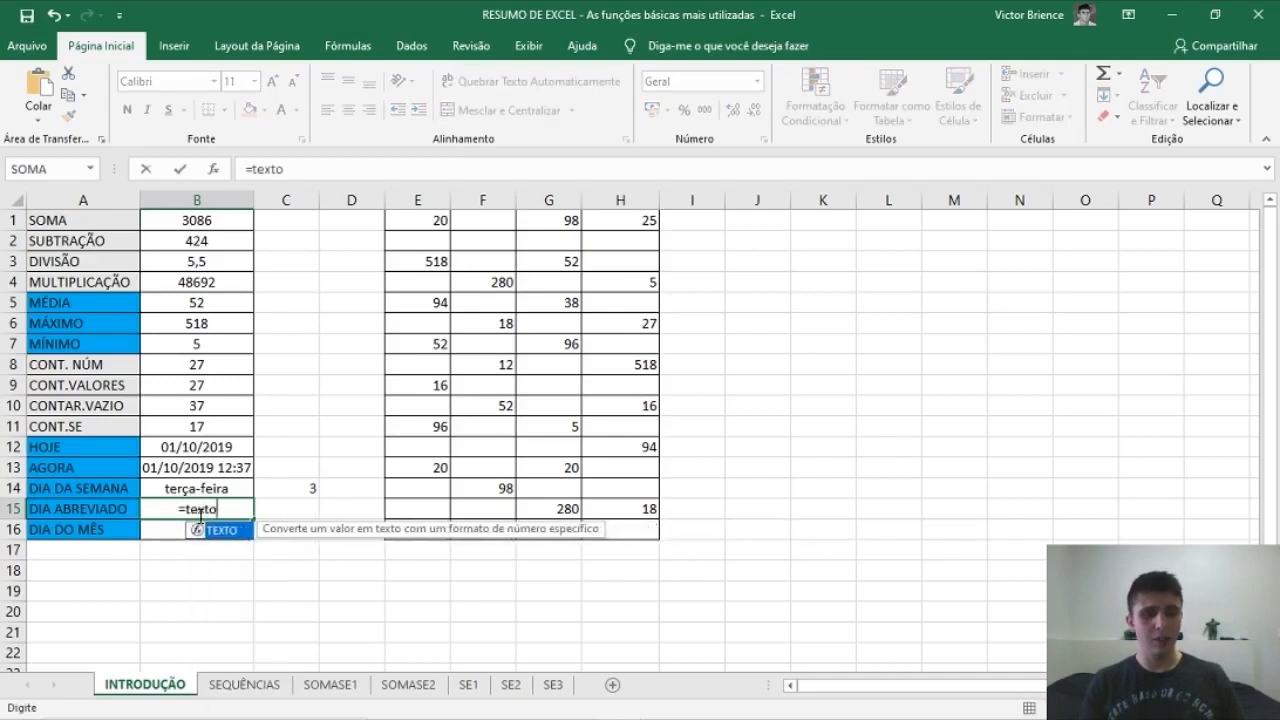
pyautogui.press('Tab')
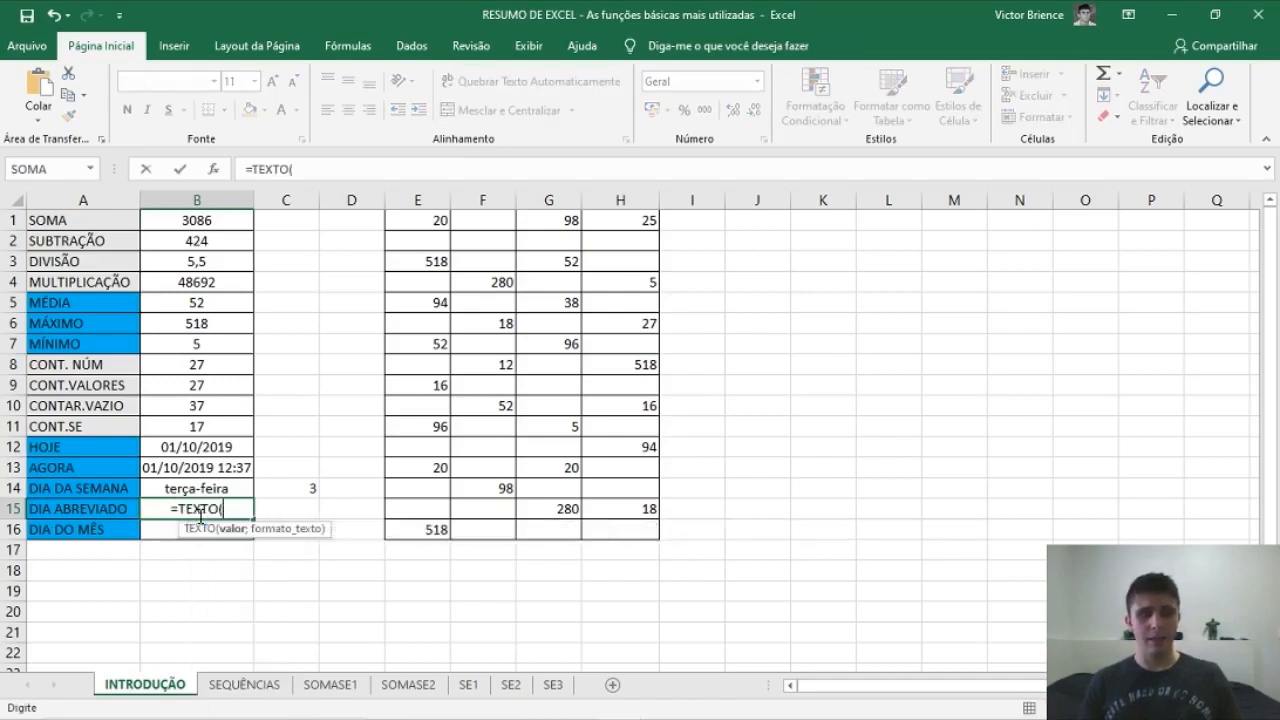
pyautogui.click(174, 451)
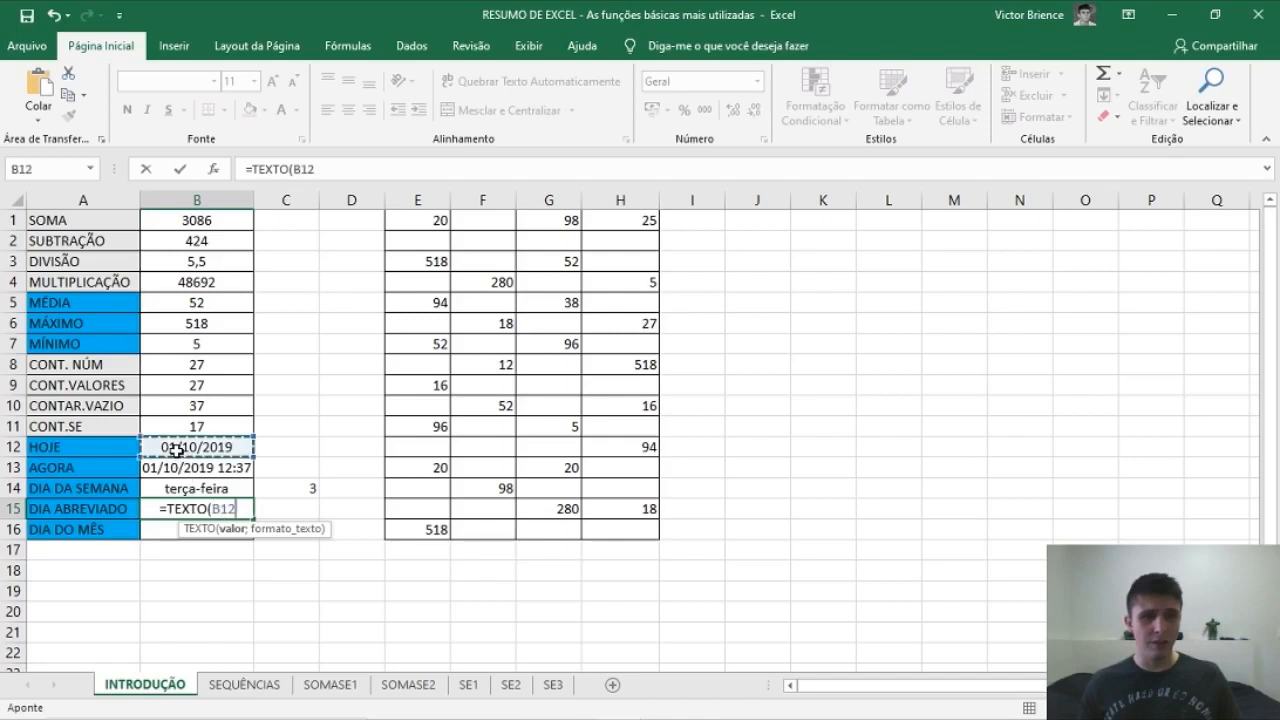
pyautogui.write(';')
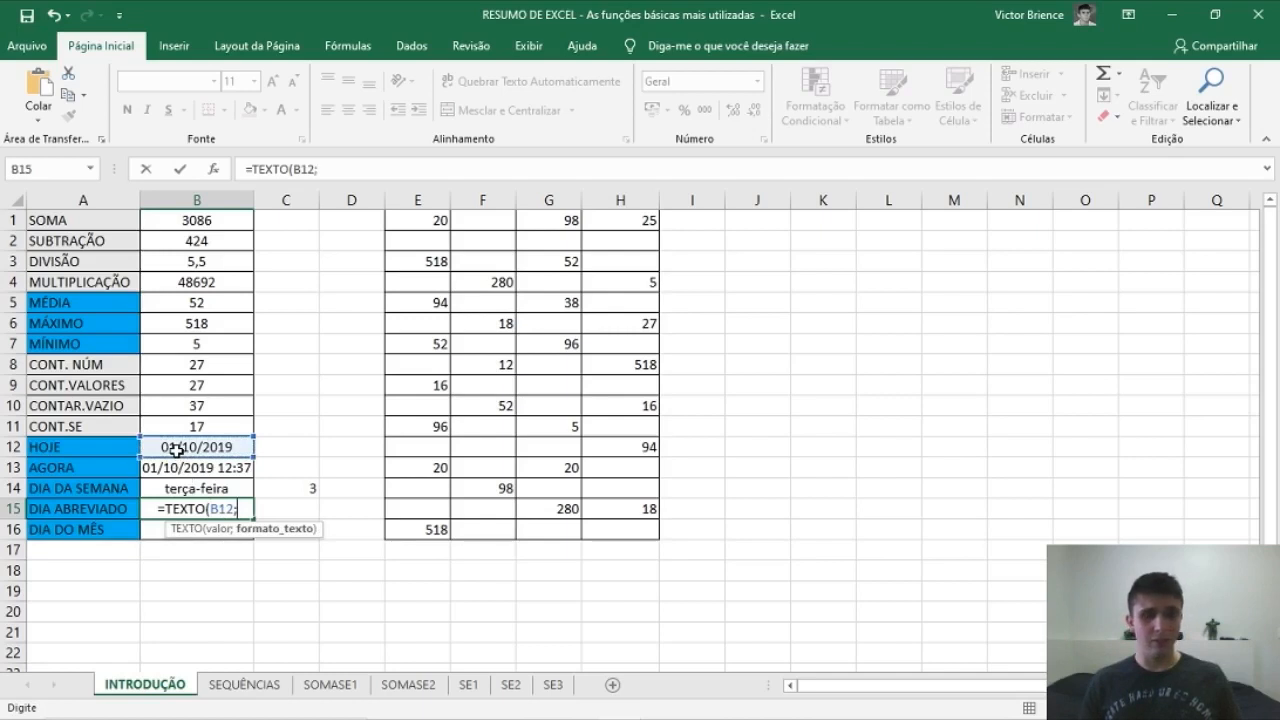
pyautogui.write('"ddd')
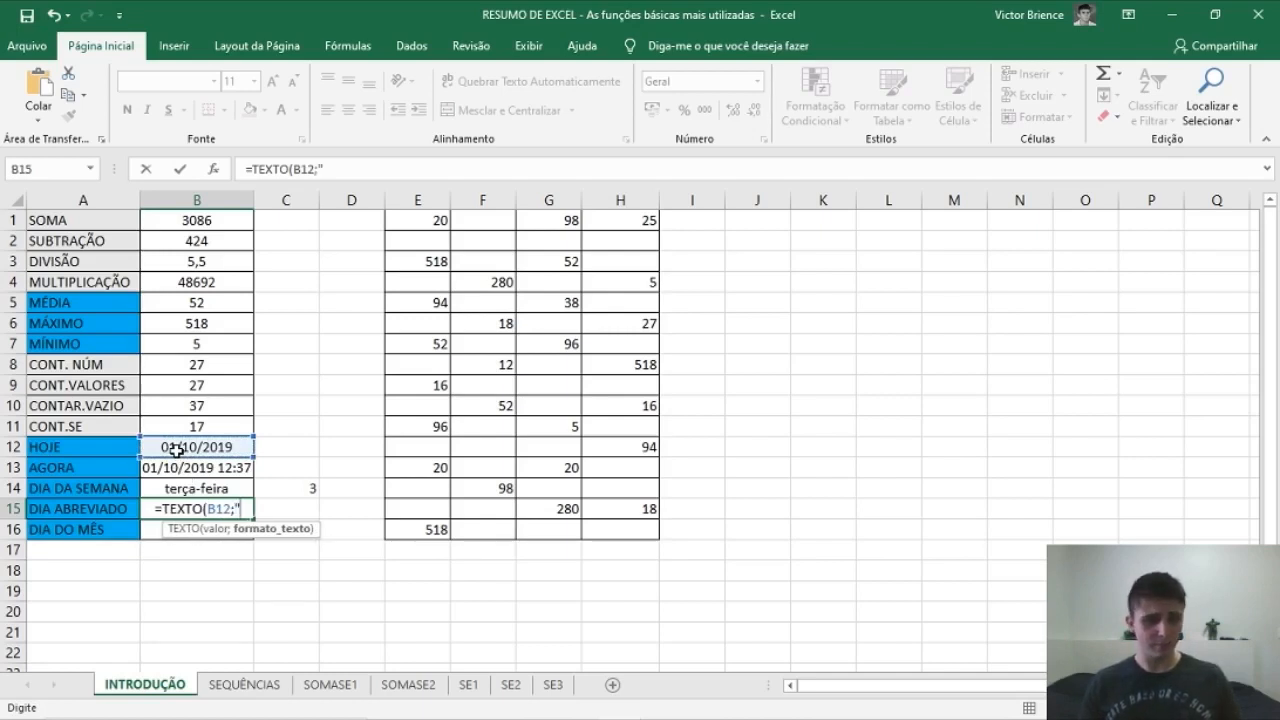
pyautogui.write('"')
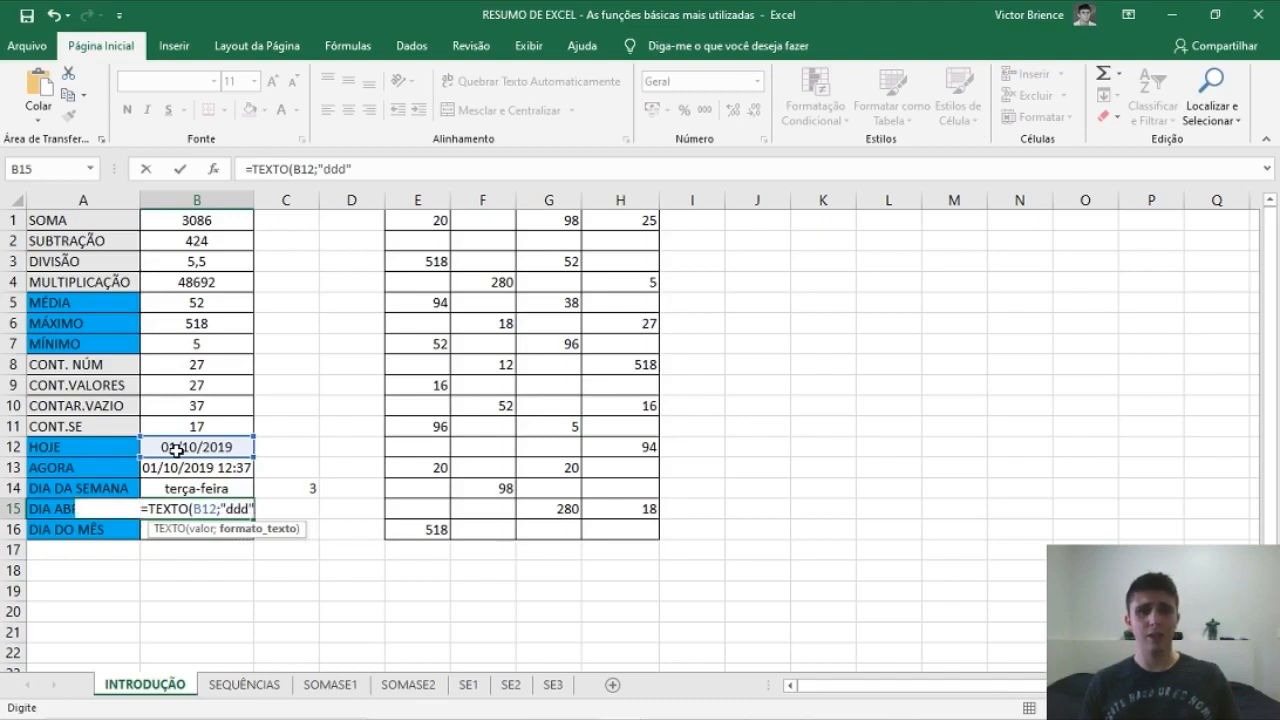
pyautogui.press('Return')
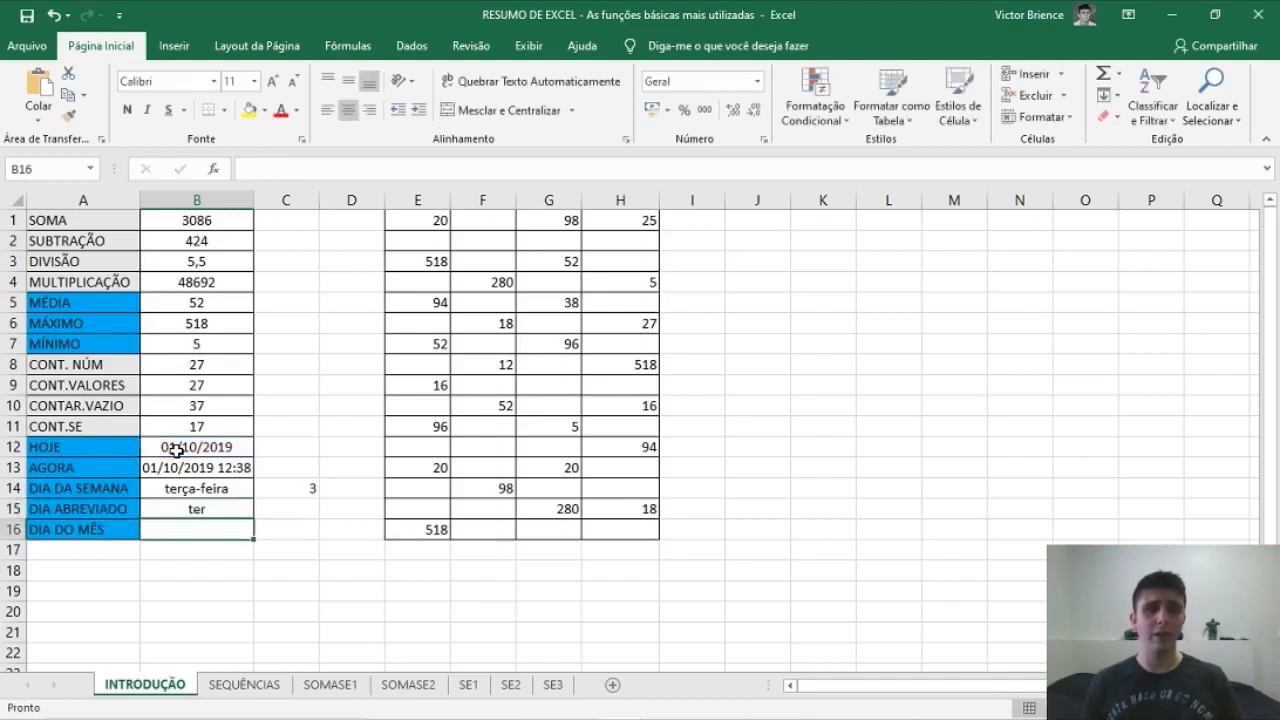
pyautogui.click(166, 510)
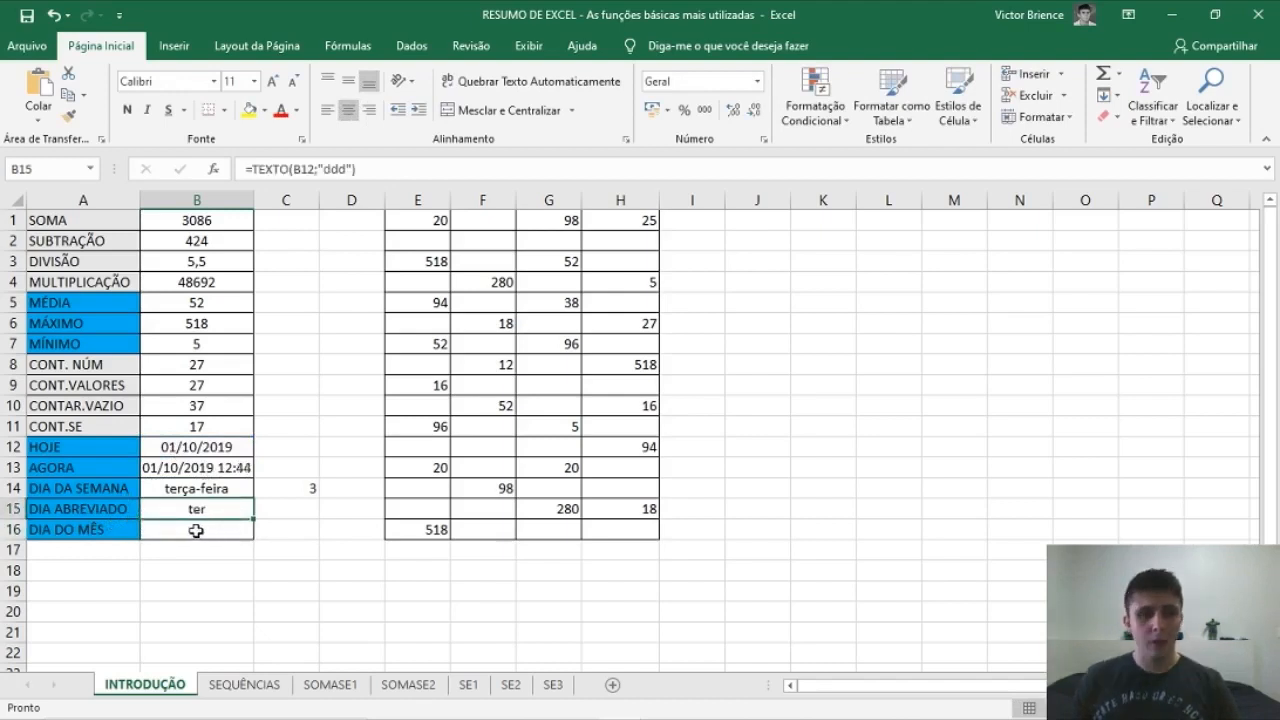
# Show the day of the month of the date in B12 with =TEXTO(B12;"dd") in cell B16
pyautogui.click(196, 531)
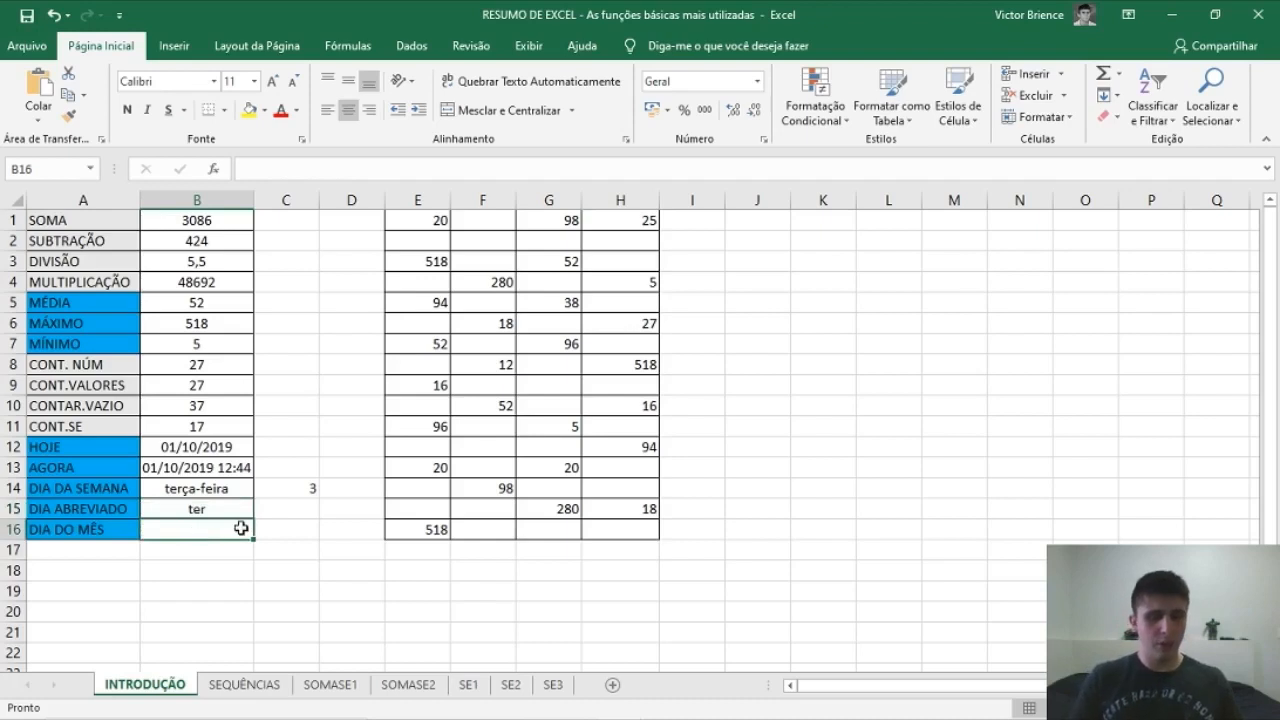
pyautogui.write('=')
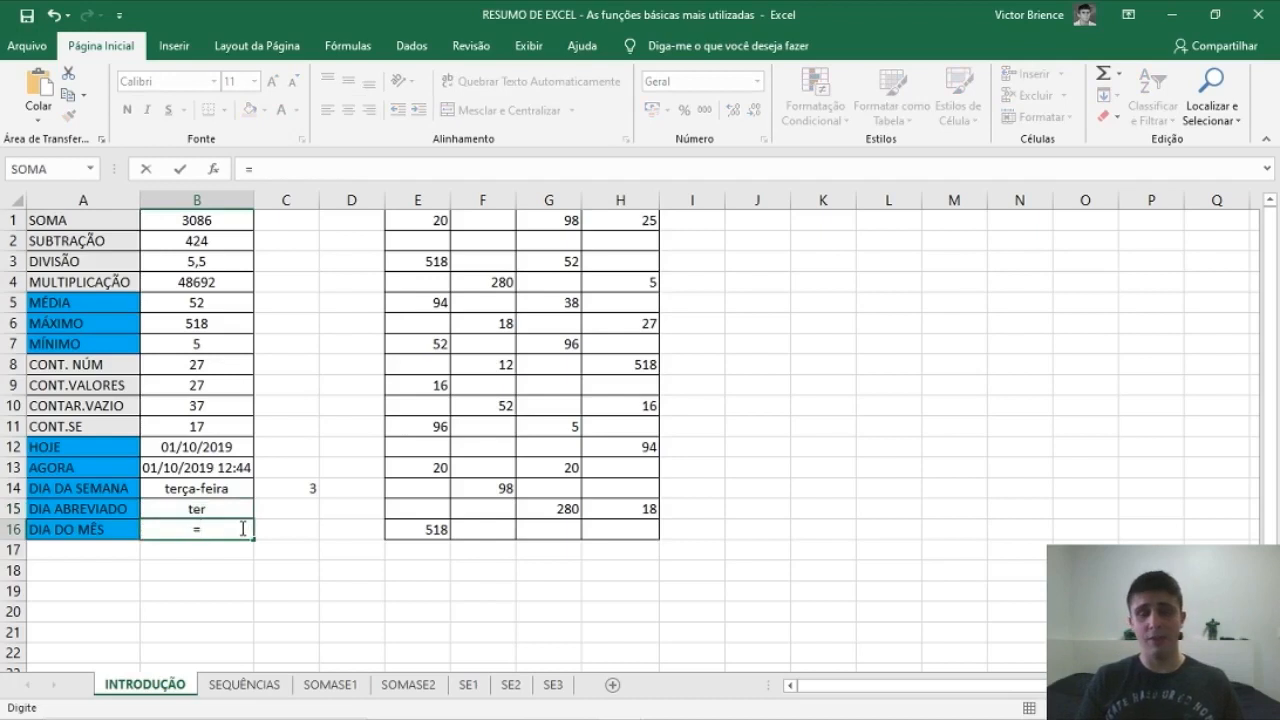
pyautogui.write('texto')
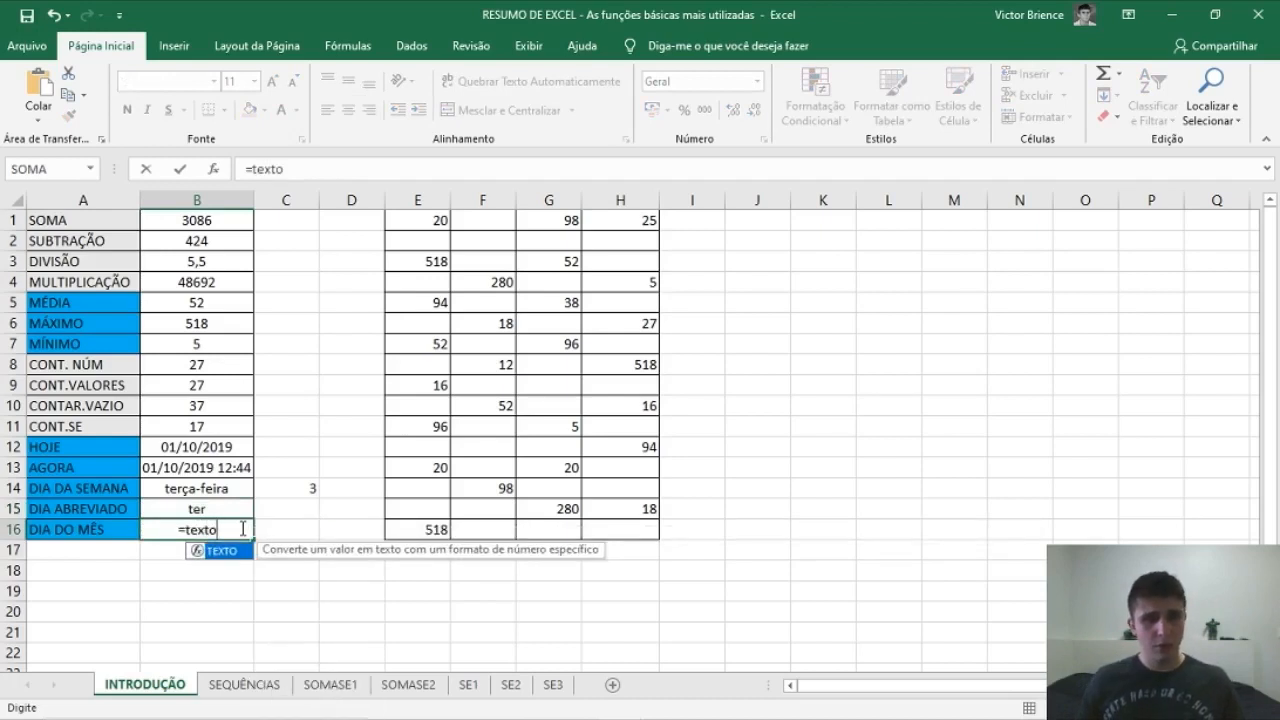
pyautogui.press('Tab')
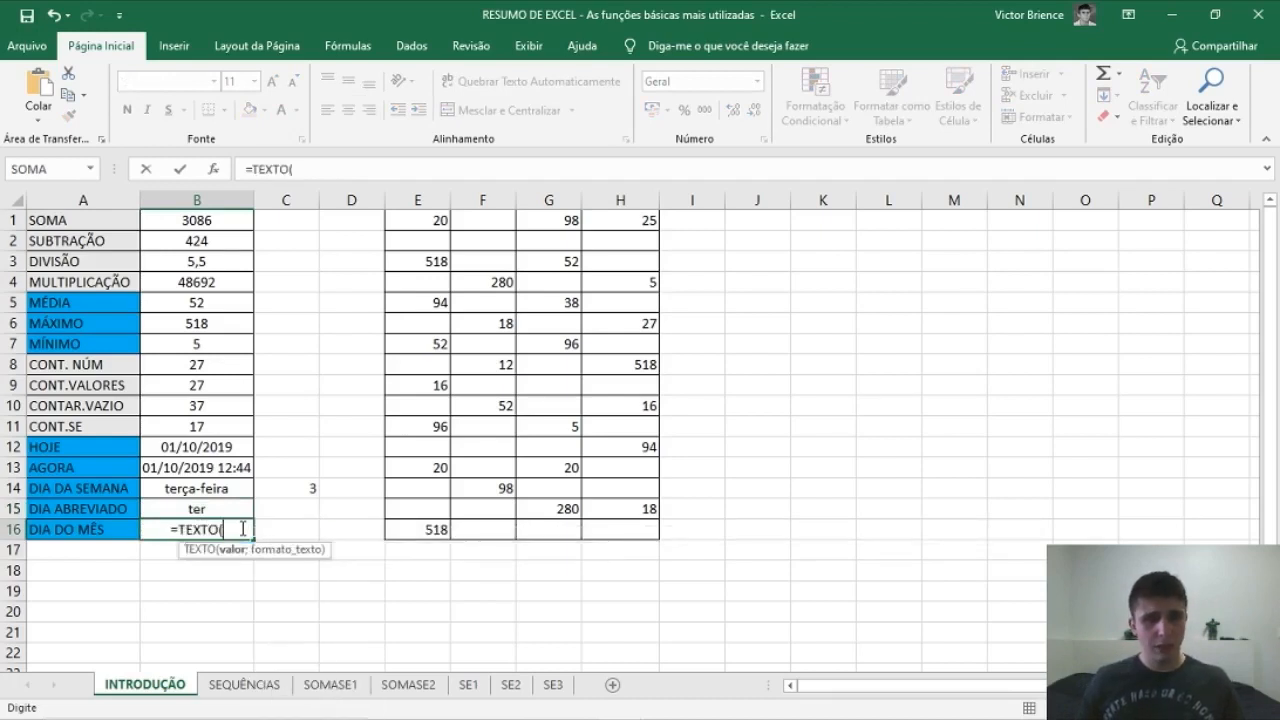
pyautogui.click(187, 447)
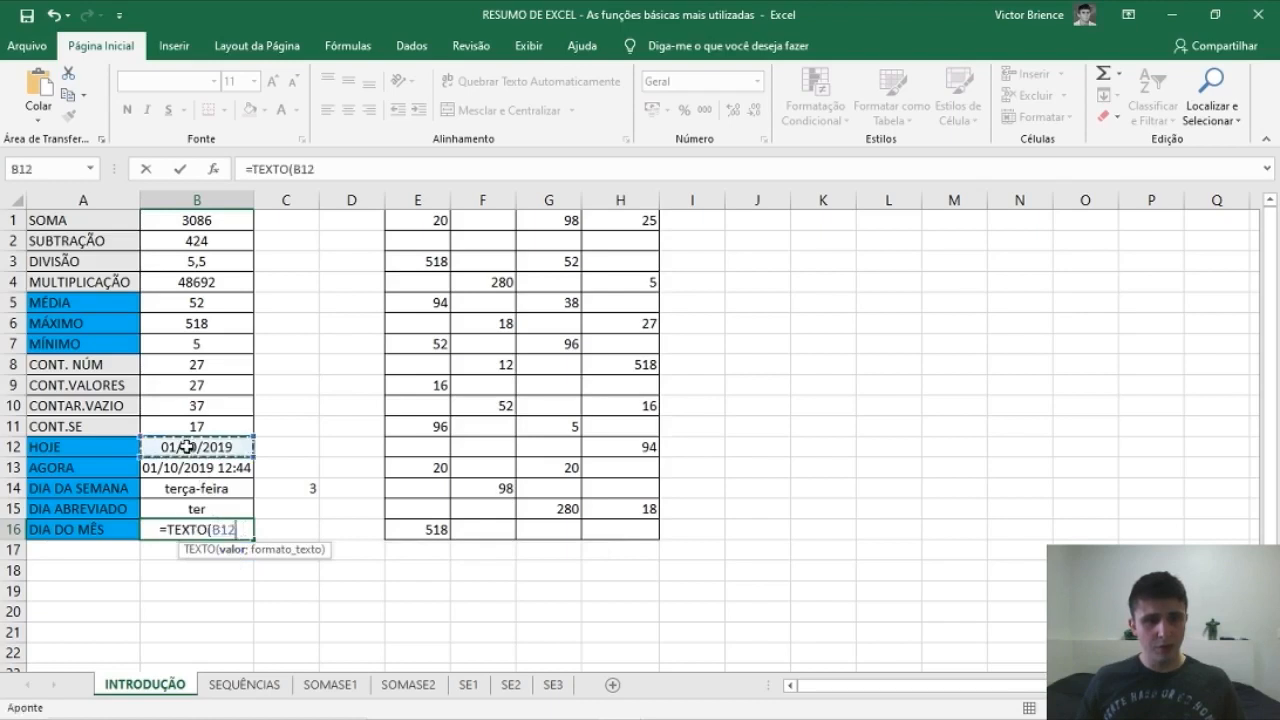
pyautogui.write(';')
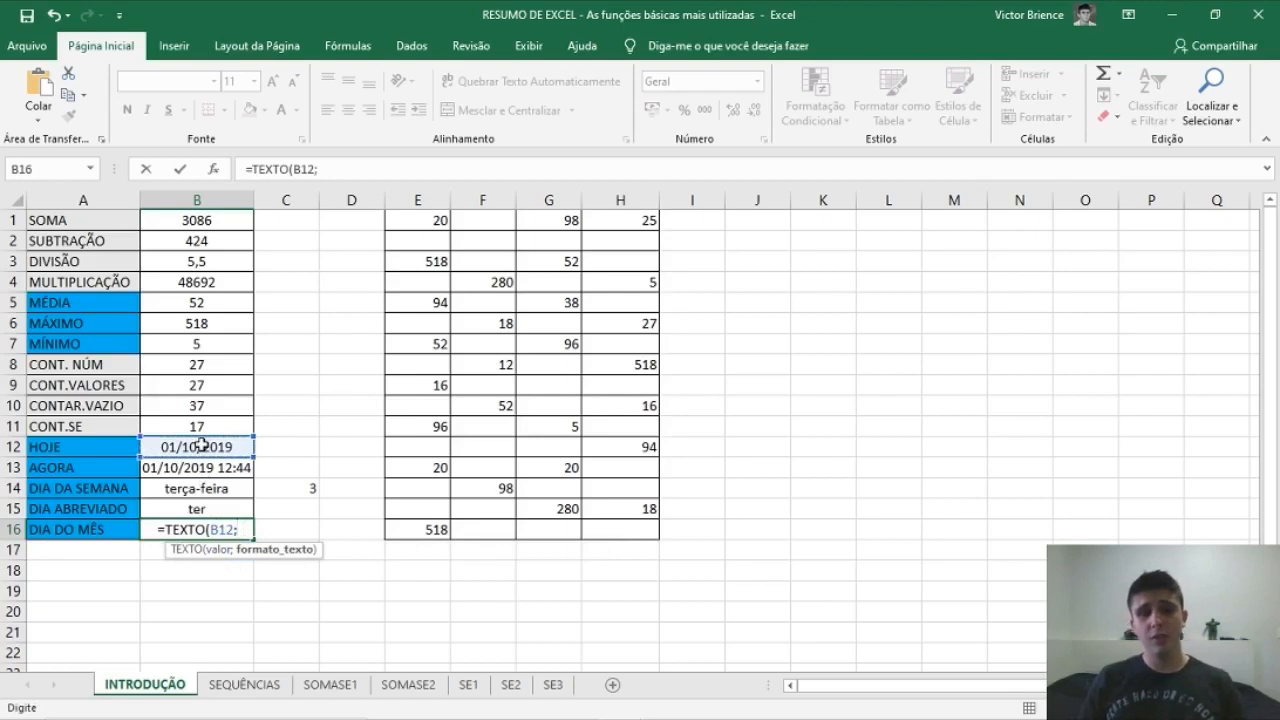
pyautogui.write('"')
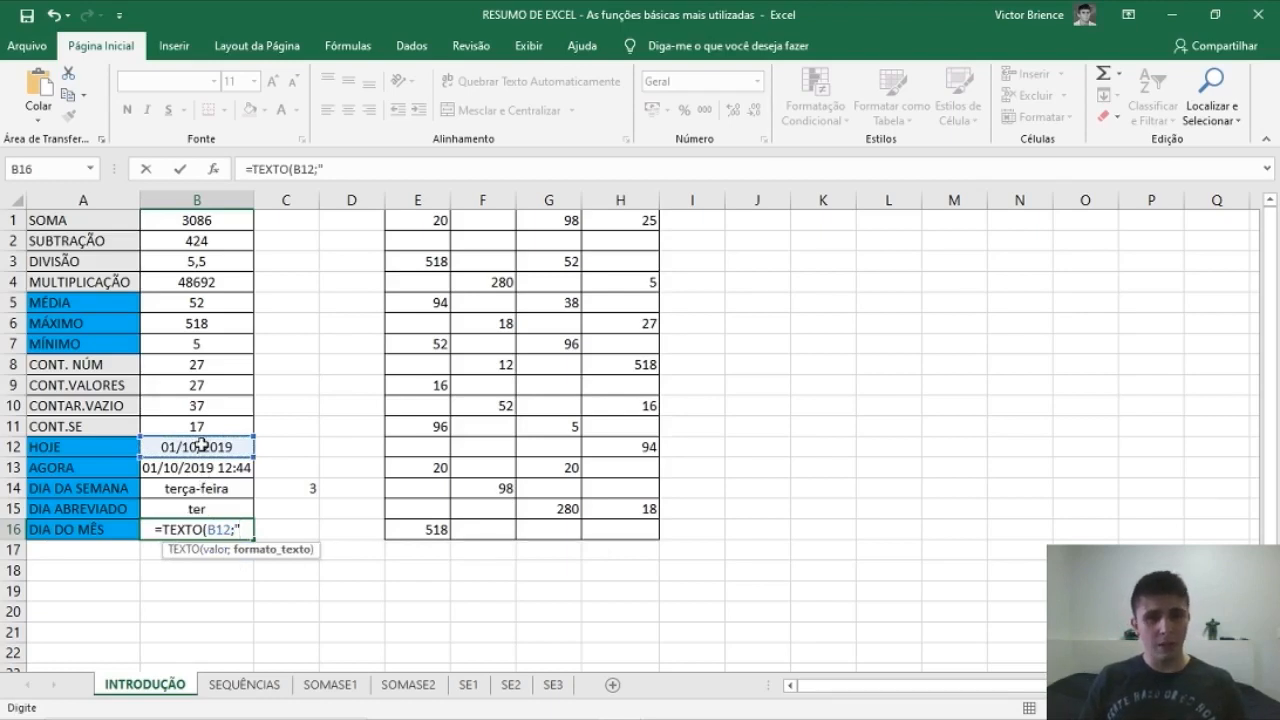
pyautogui.write('dd")')
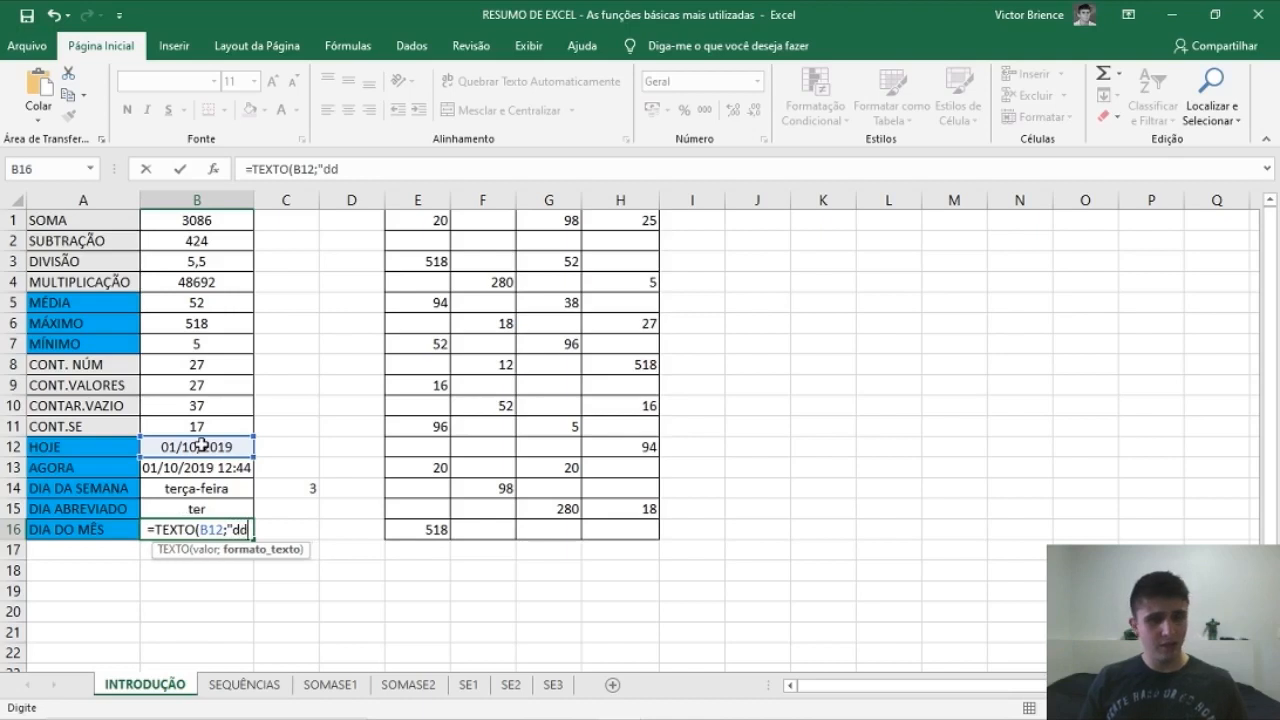
pyautogui.press('Return')
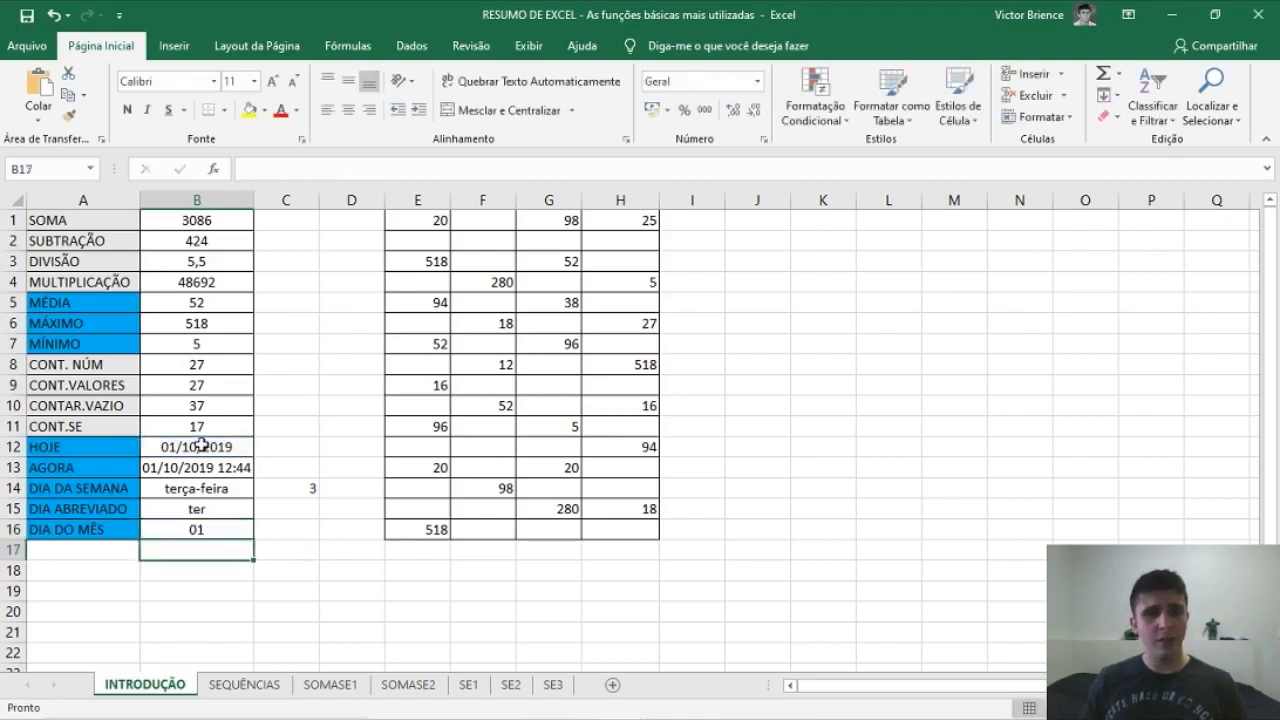
pyautogui.click(199, 530)
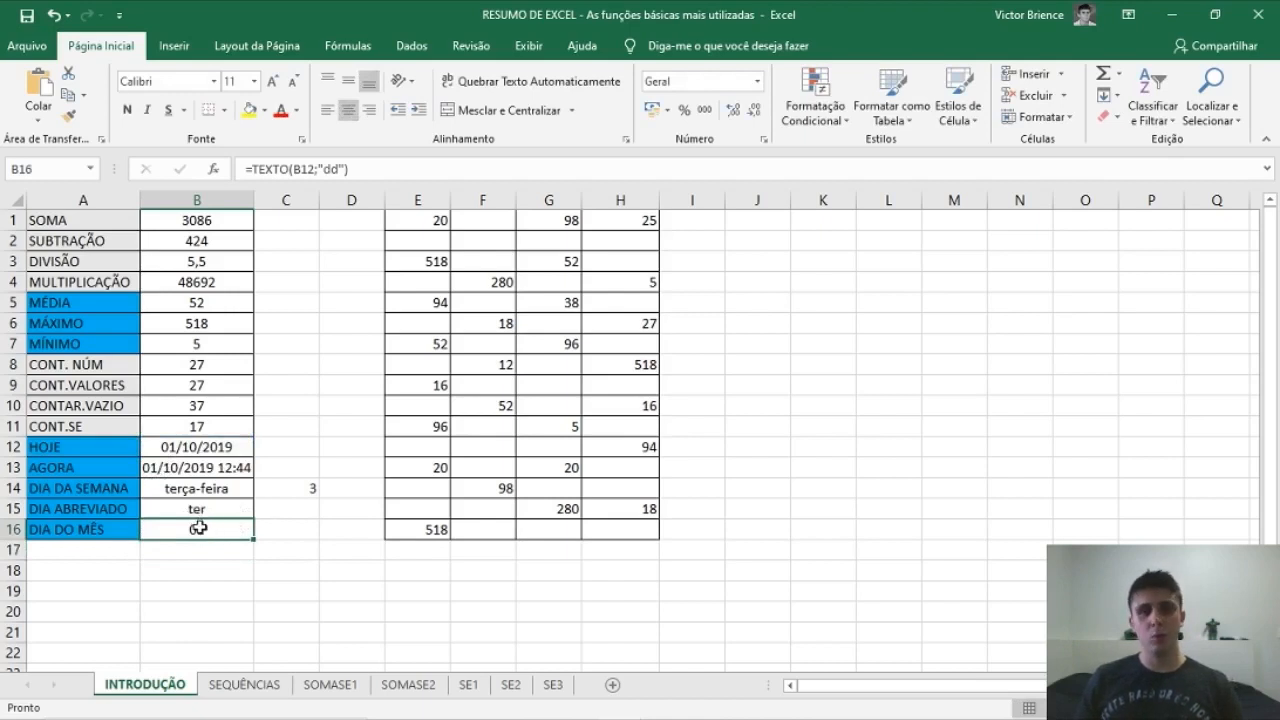
pyautogui.hotkey('ctrl', 'z')
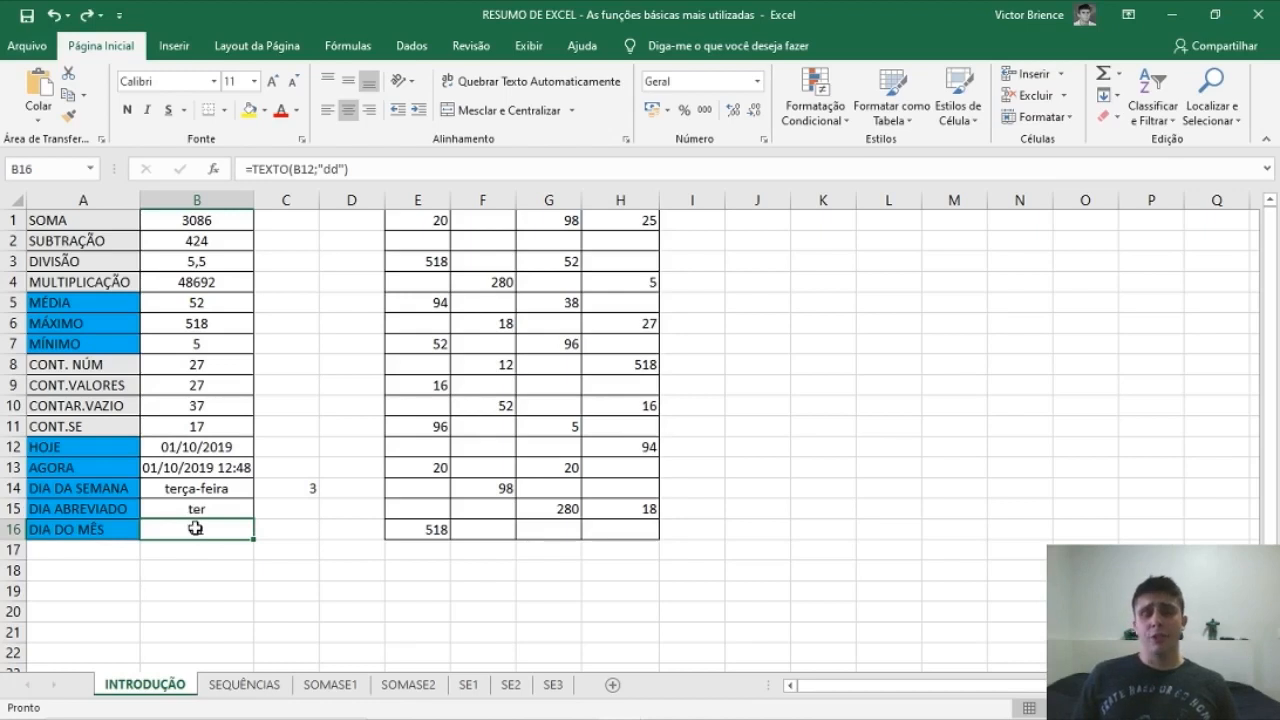
# On the SEQUÊNCIAS sheet, extend the number sequence in B2:B4 down to 100 in cell B101
pyautogui.click(252, 685)
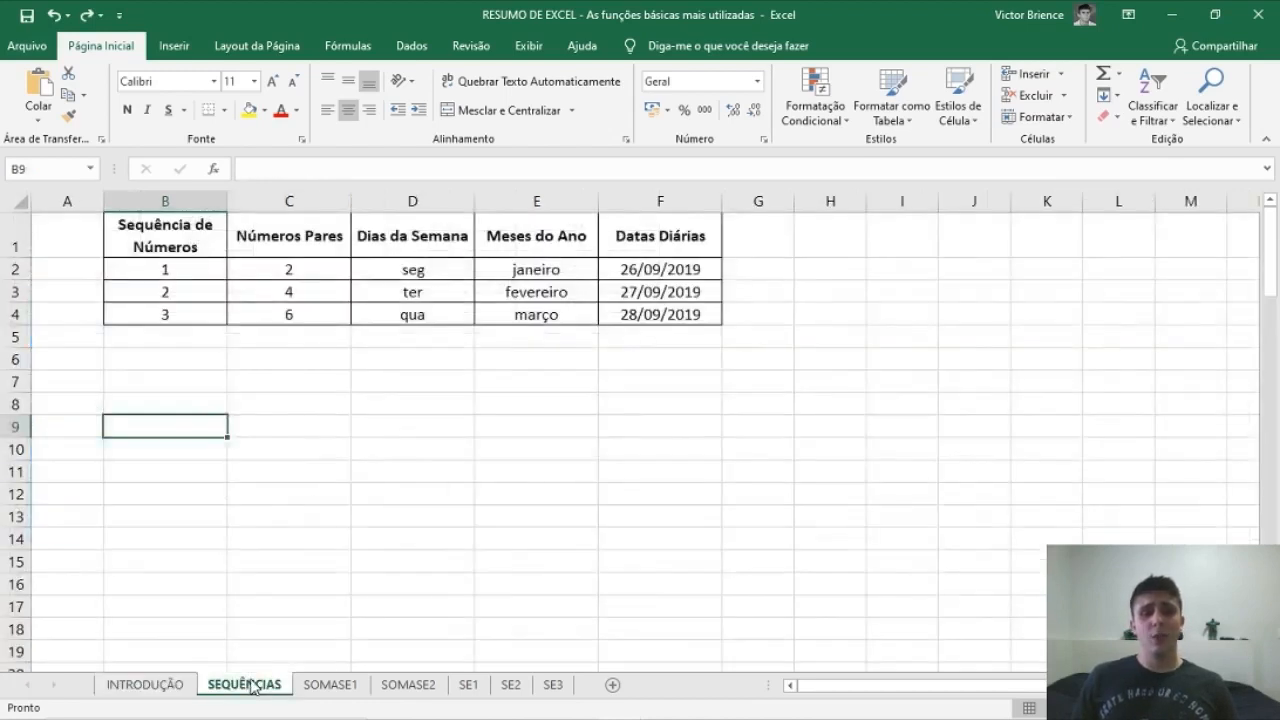
pyautogui.click(160, 226)
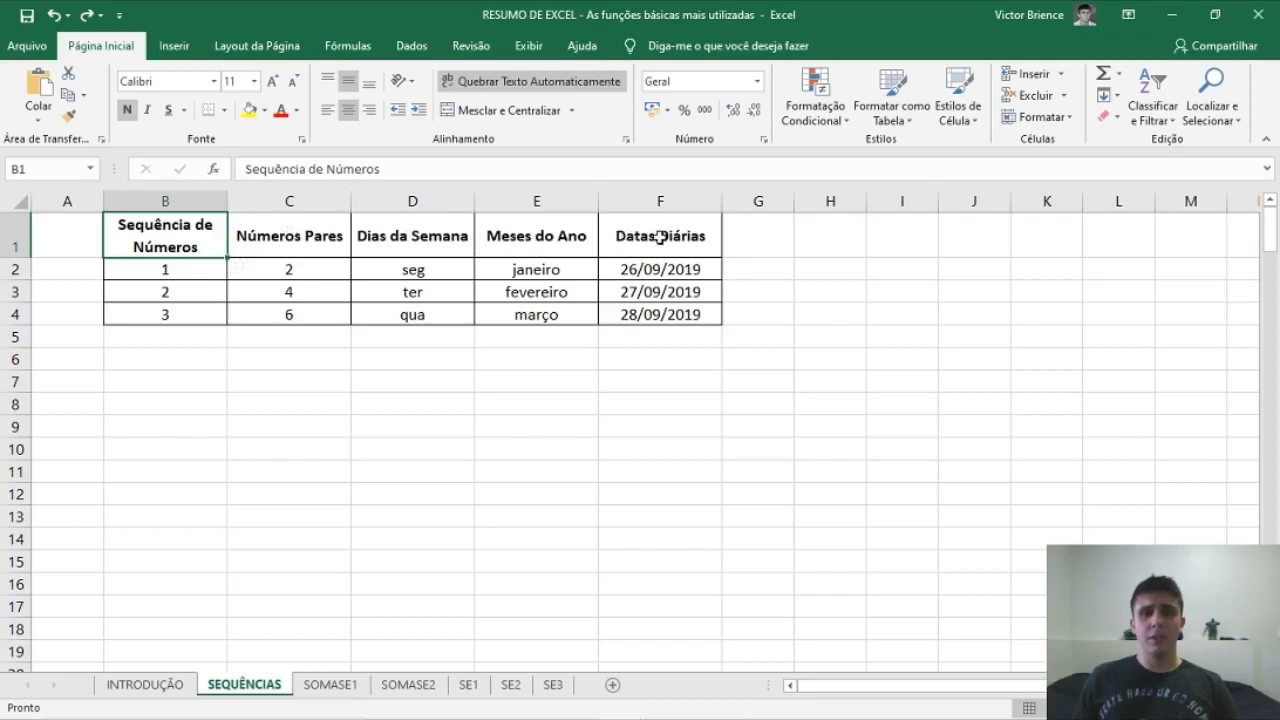
pyautogui.click(660, 238)
pyautogui.click(198, 234)
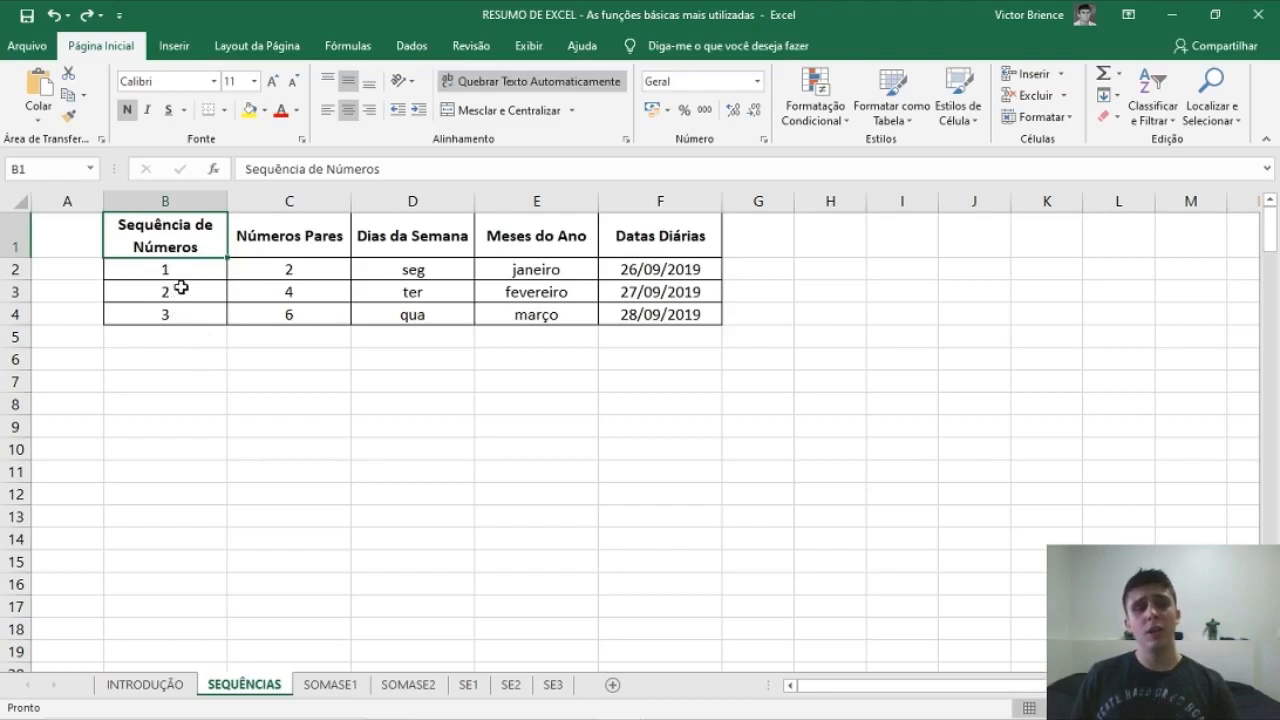
pyautogui.moveTo(169, 268); pyautogui.dragTo(171, 340)
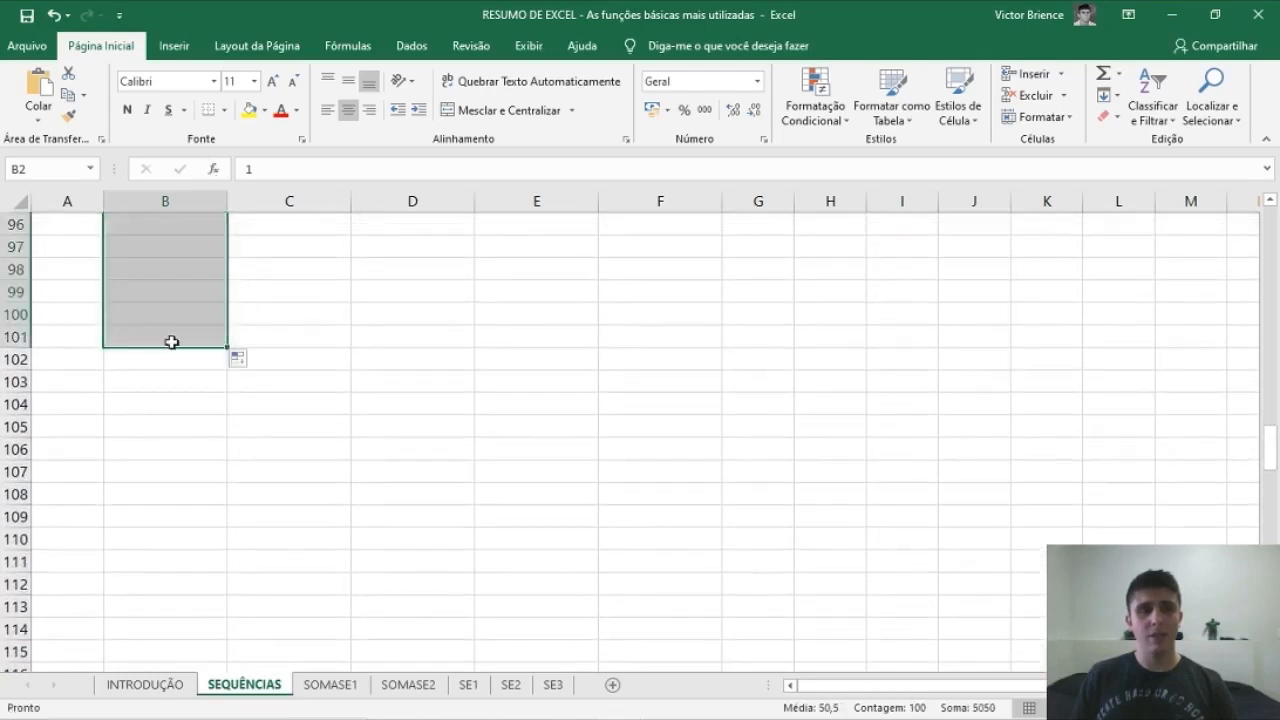
pyautogui.click(330, 336)
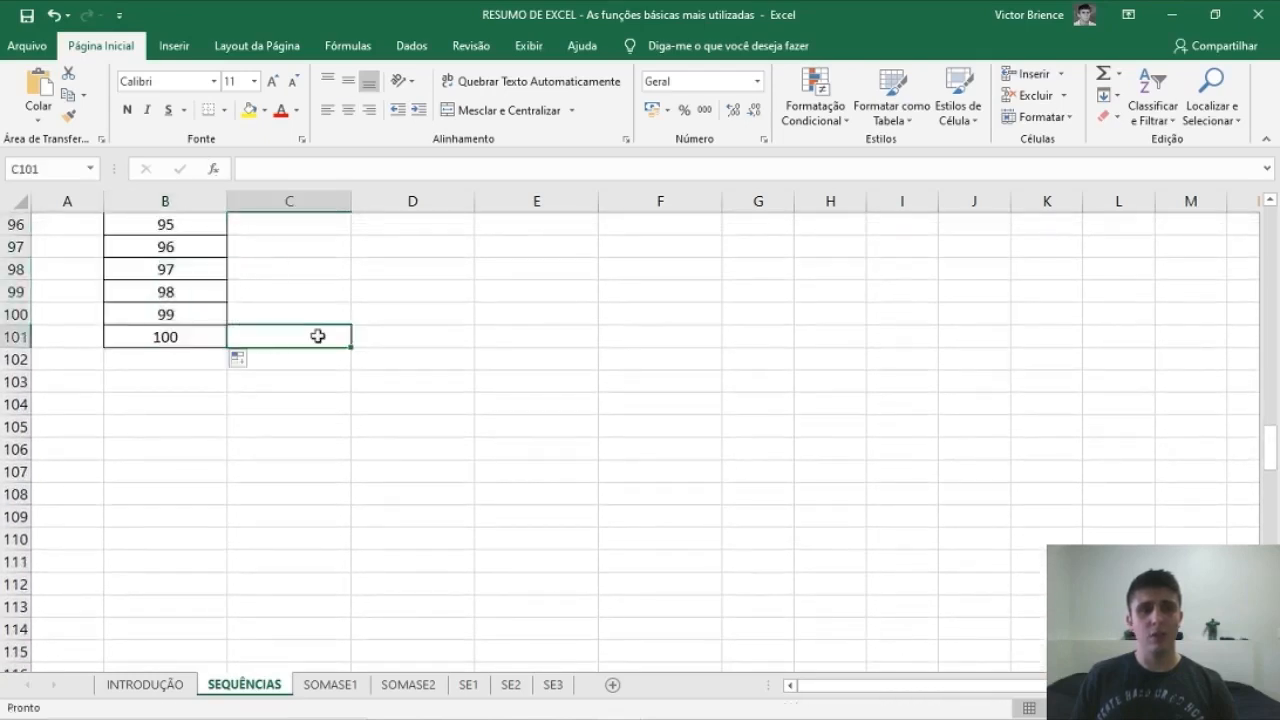
# Extend the even-number series in C2:C4 down to 200 in cell C101
pyautogui.scroll(2, 257, 313)
pyautogui.scroll(20, 257, 313)
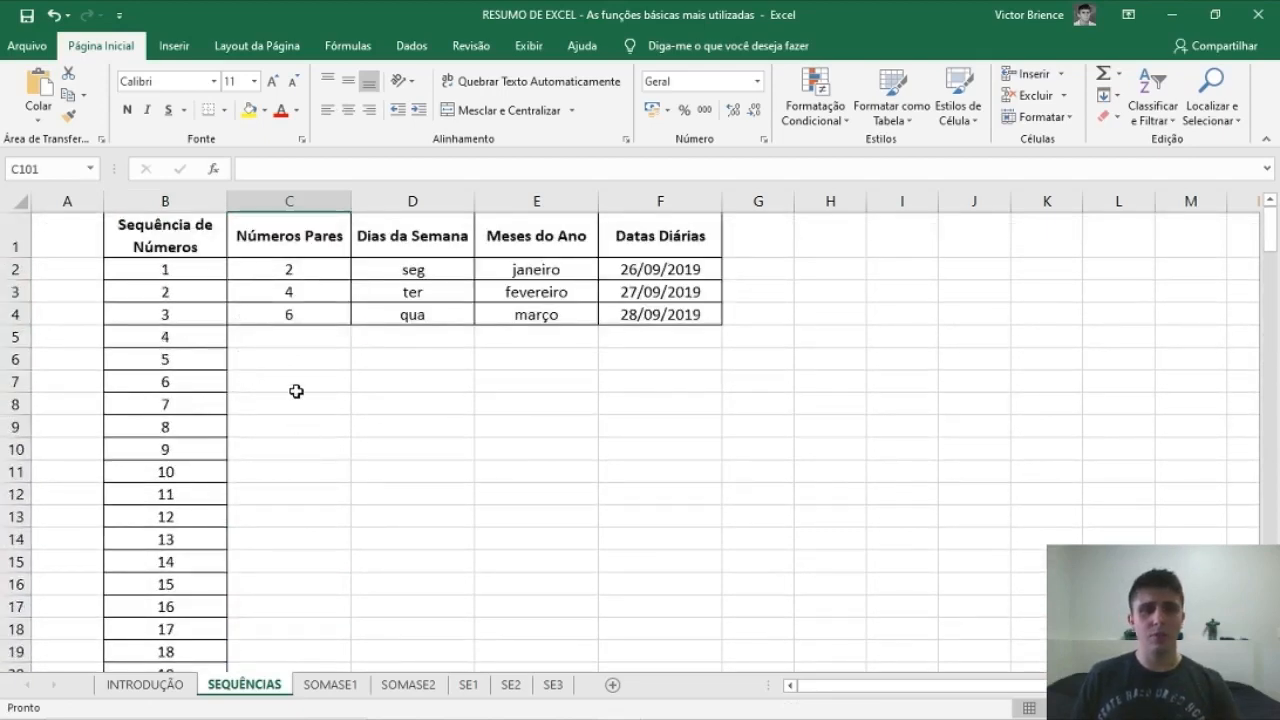
pyautogui.moveTo(295, 269); pyautogui.dragTo(300, 612)
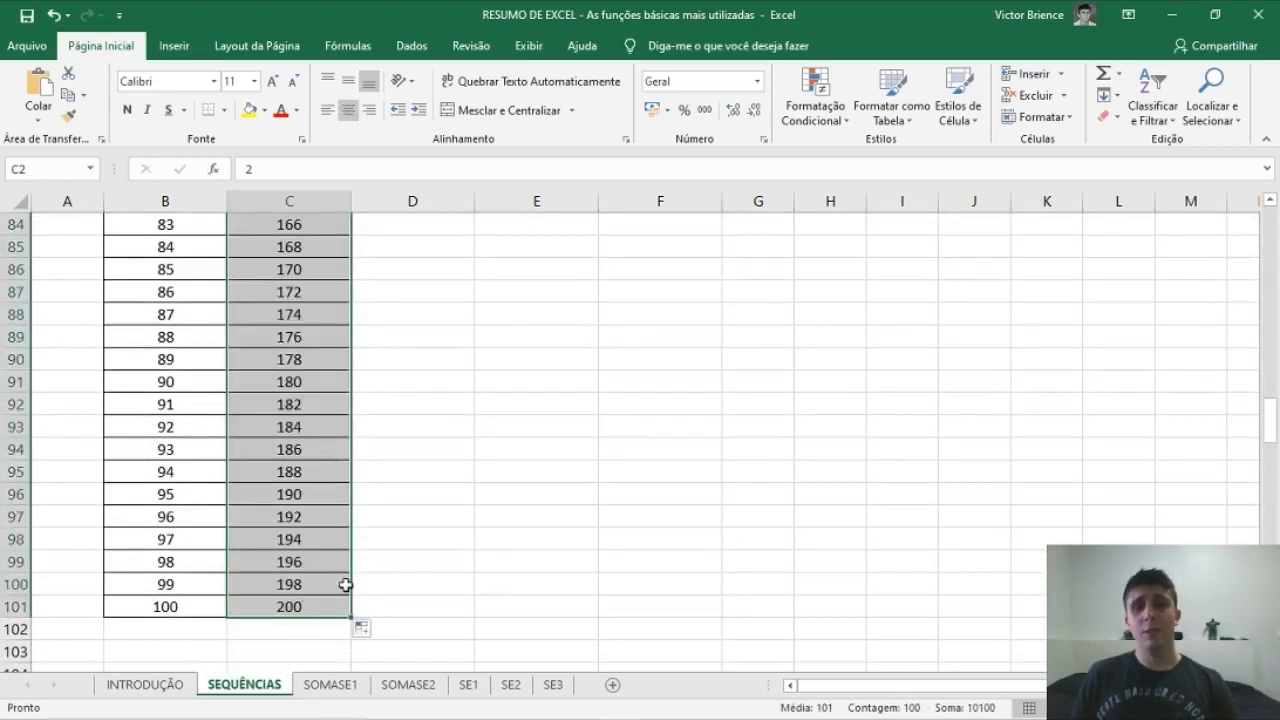
# Jump between the last cell of the number sequence, B101, and its header in B1 to inspect both ends
pyautogui.click(199, 611)
pyautogui.scroll(20, 337, 534)
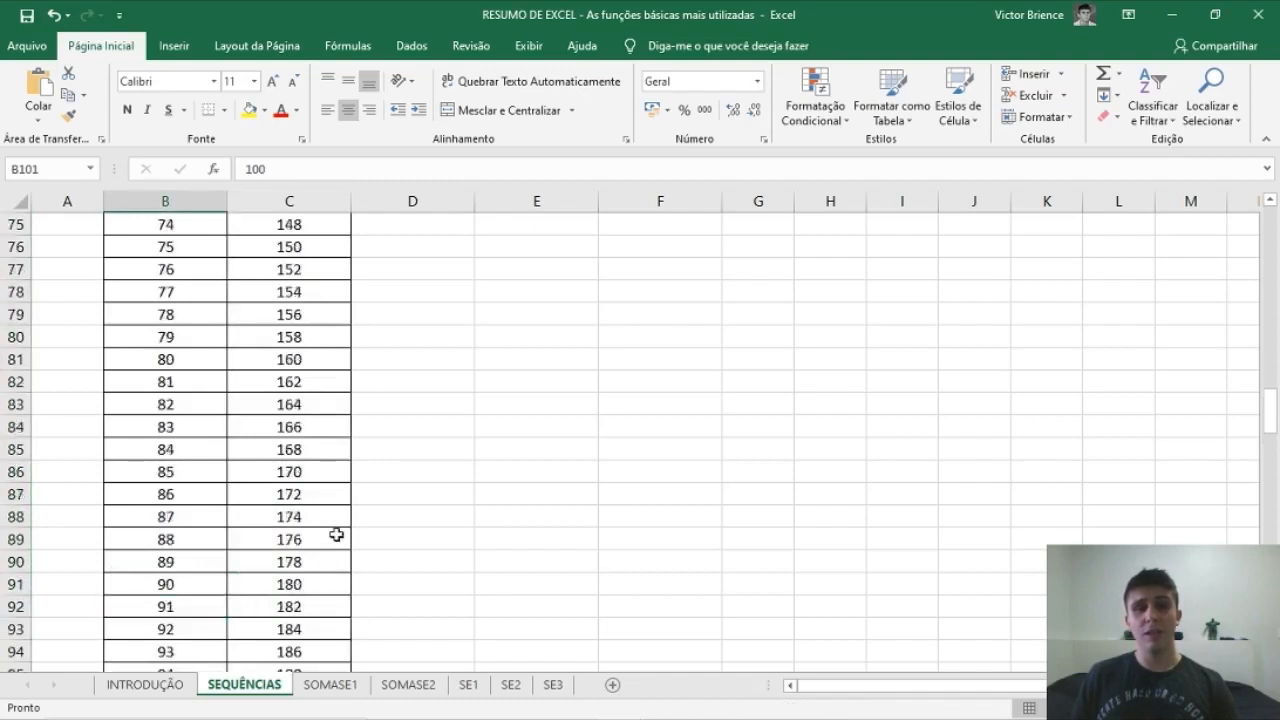
pyautogui.scroll(-20, 396, 559)
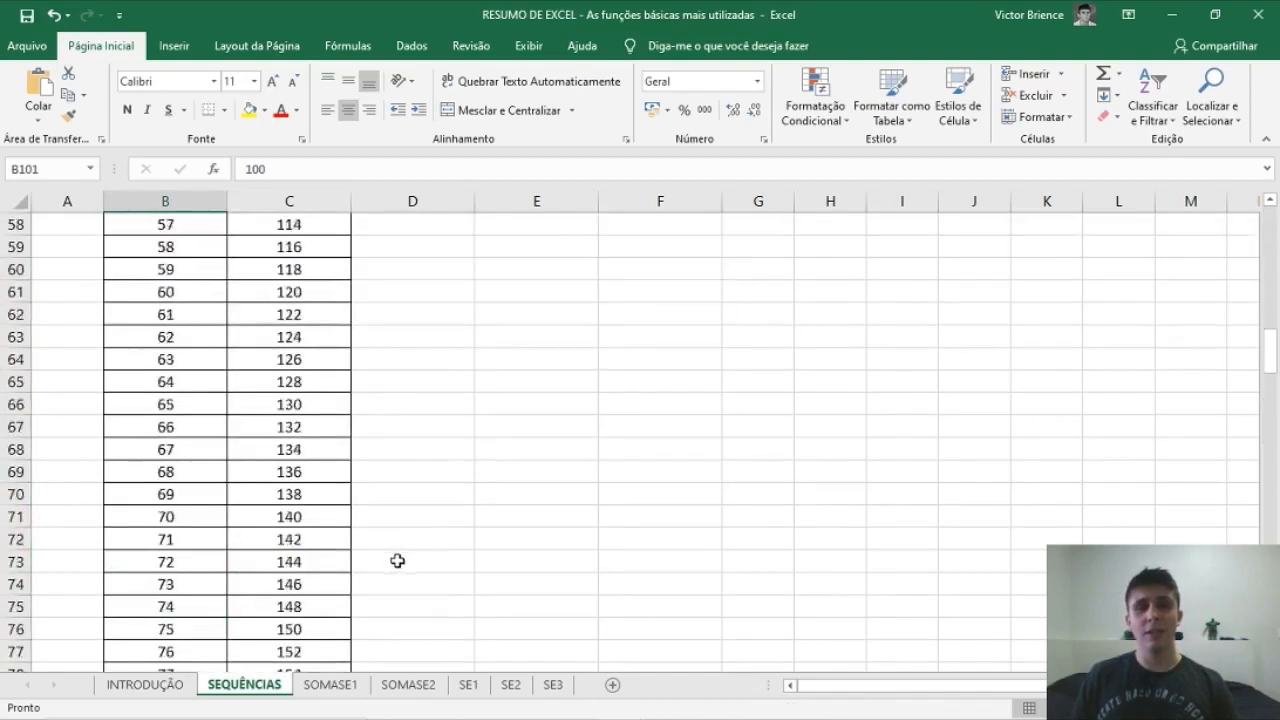
pyautogui.scroll(3, 235, 509)
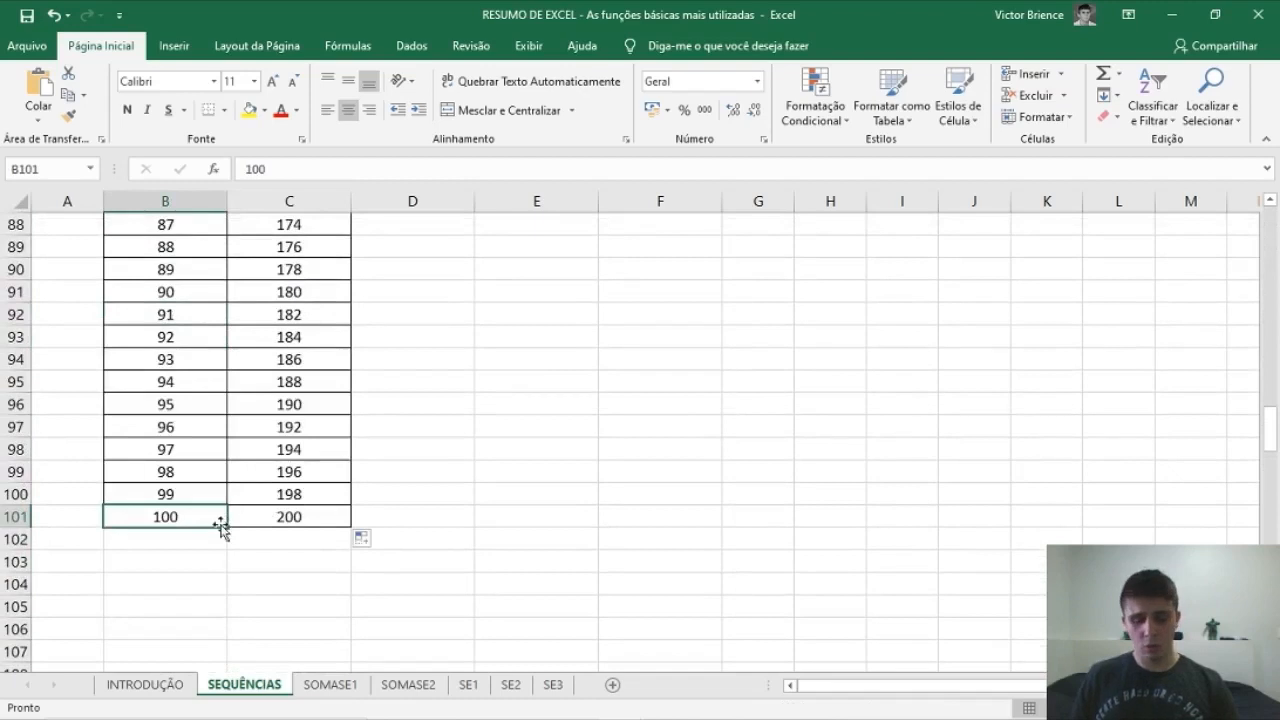
pyautogui.hotkey('ctrl', 'Up')
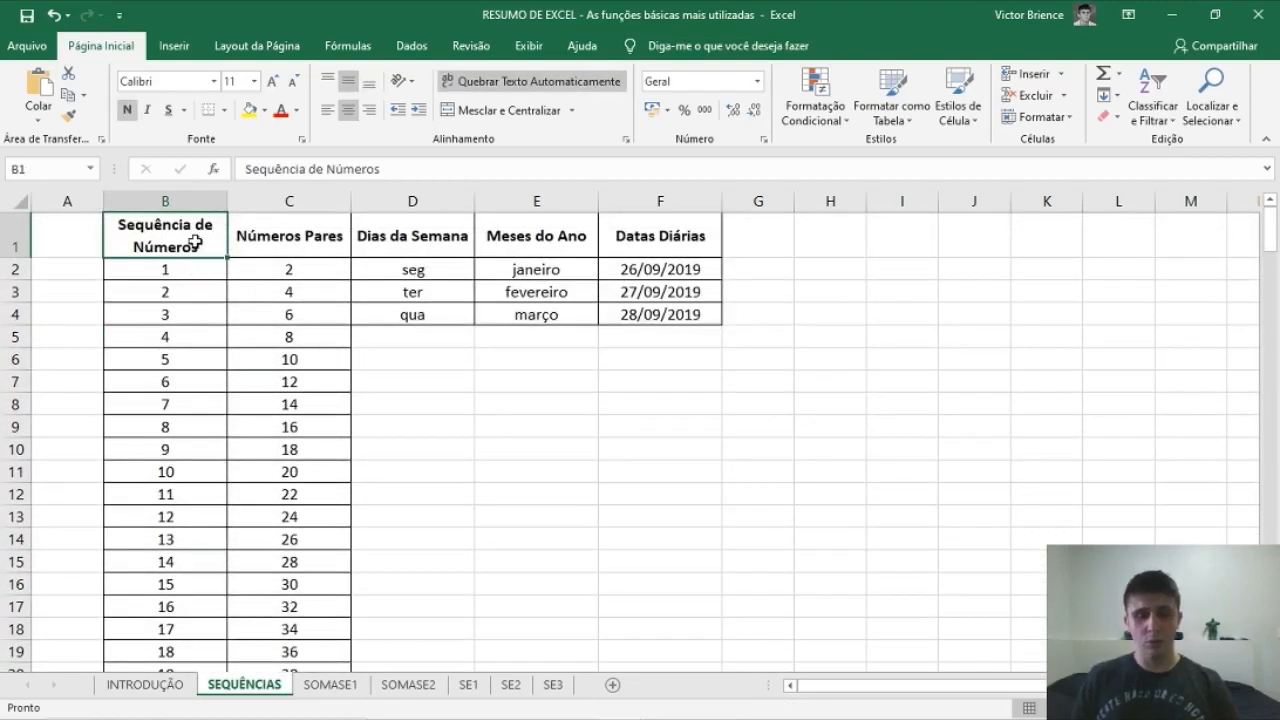
pyautogui.hotkey('ctrl', 'Down')
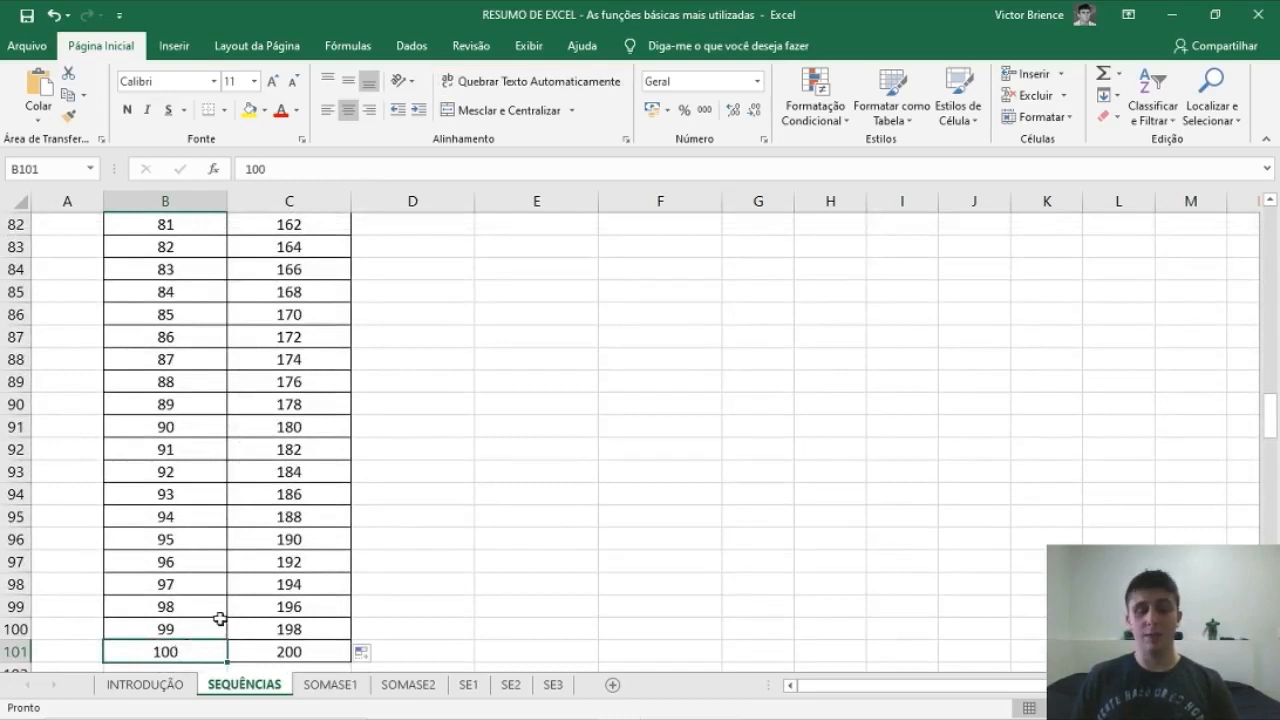
pyautogui.hotkey('ctrl', 'Up')
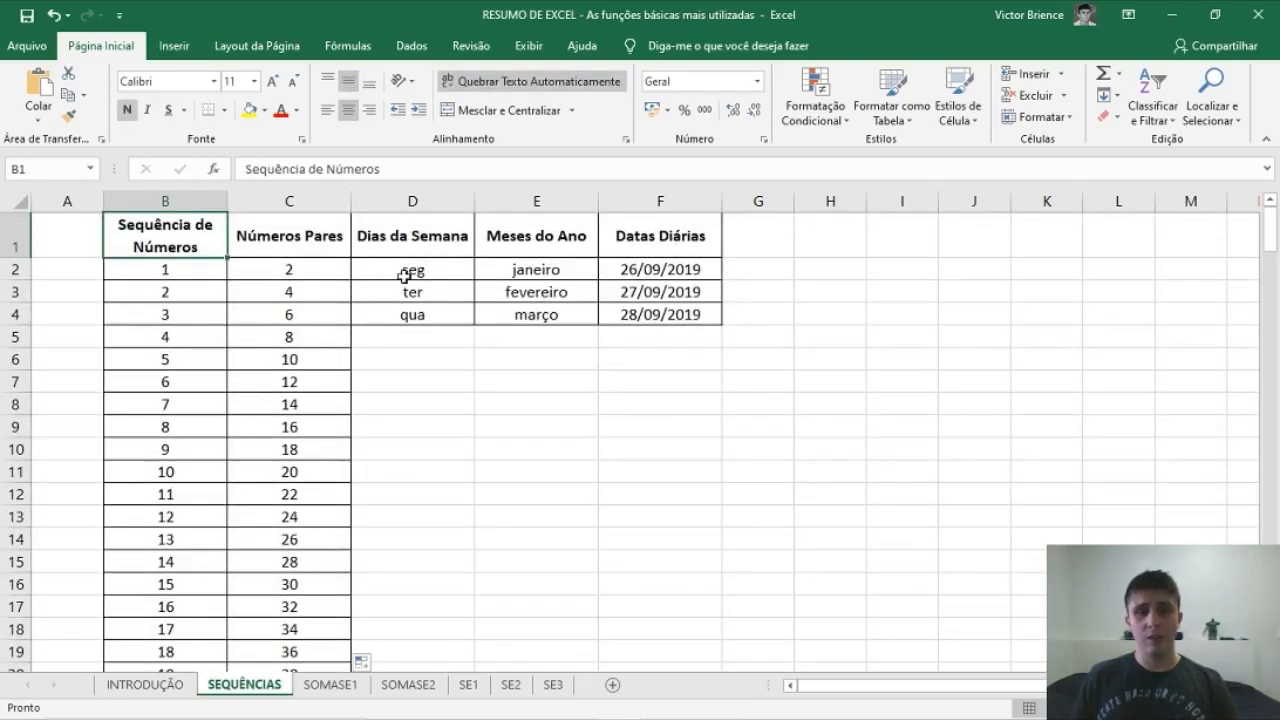
# Extend the weekday series in D2:D4 down to cell D101
pyautogui.moveTo(414, 270); pyautogui.dragTo(414, 314)
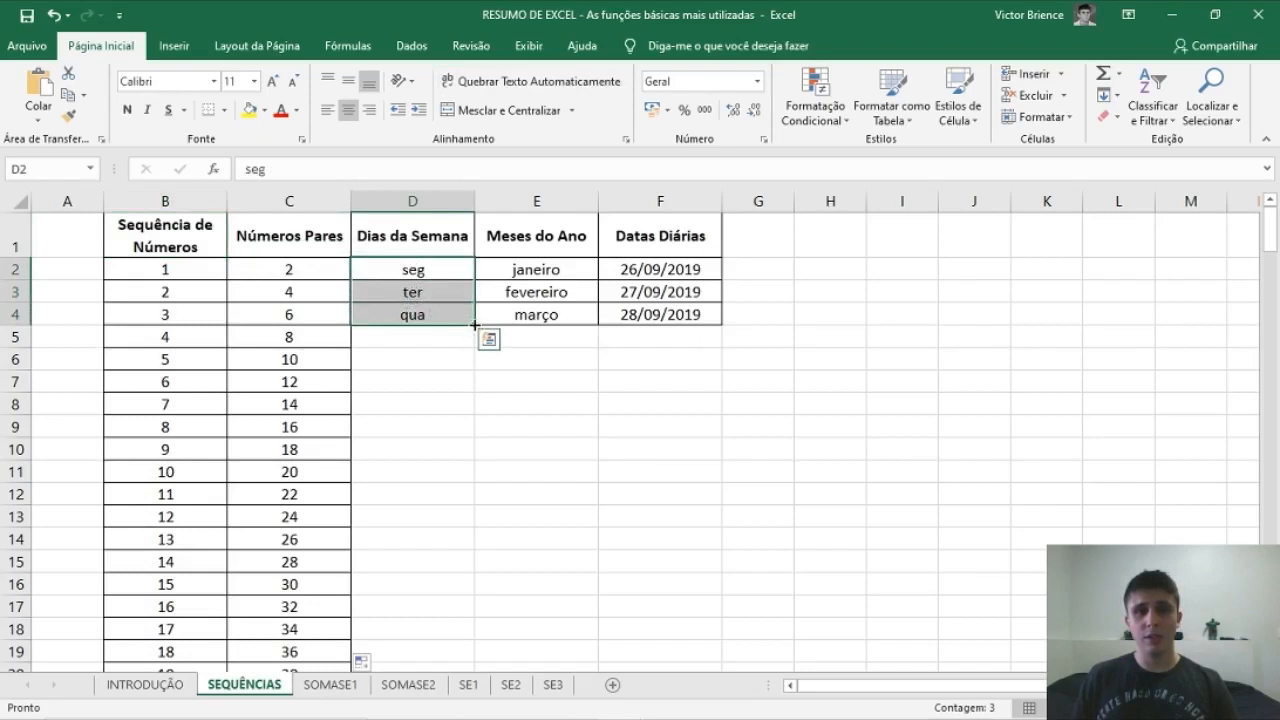
pyautogui.moveTo(474, 325); pyautogui.dragTo(406, 634)
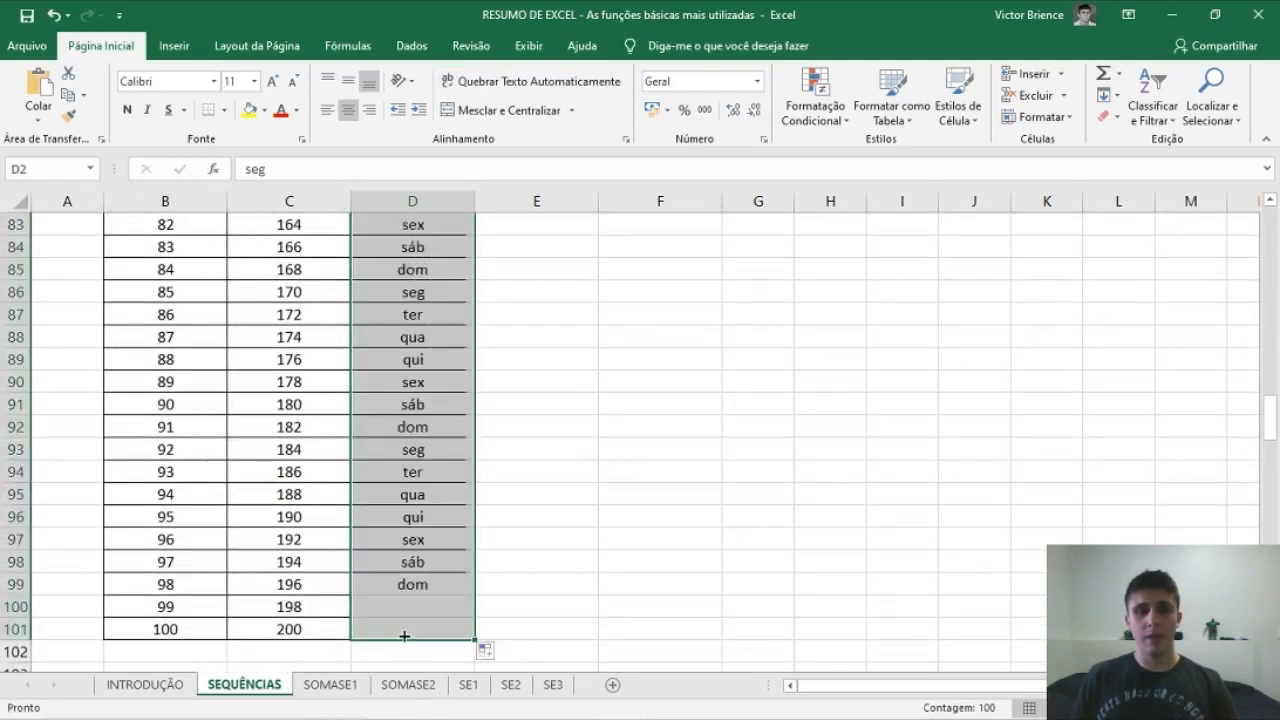
pyautogui.scroll(20, 391, 430)
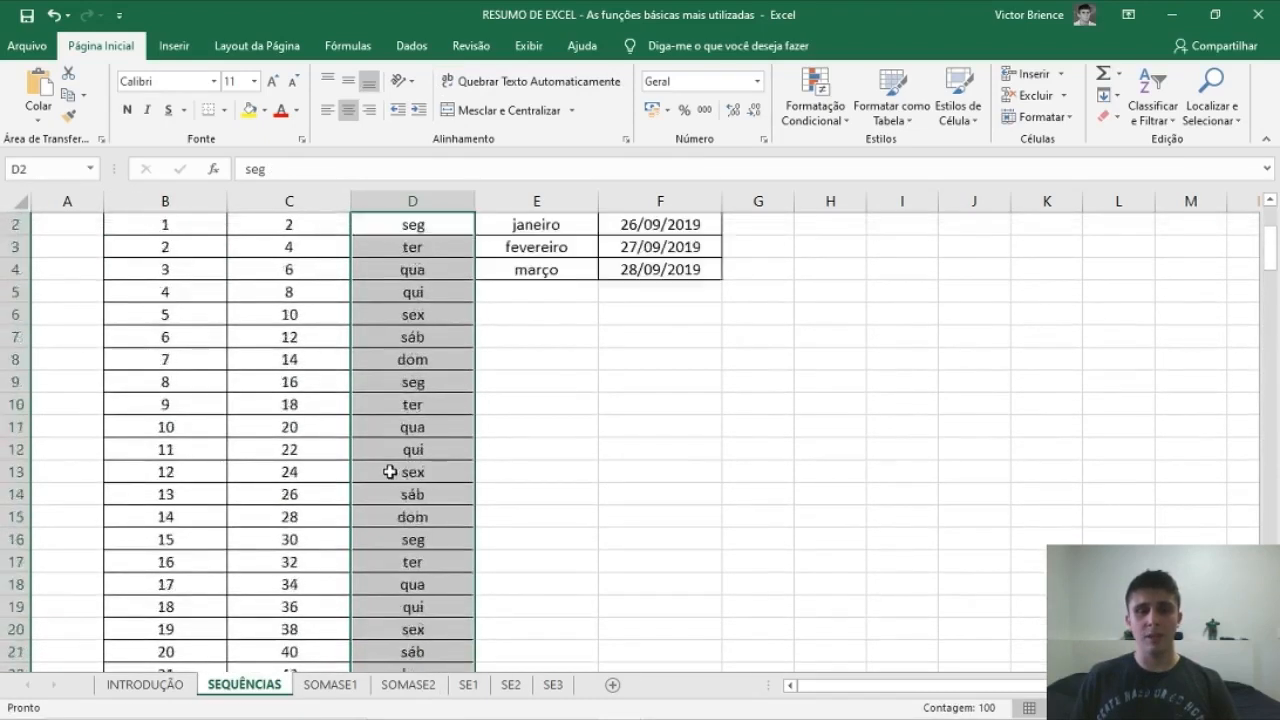
pyautogui.scroll(1, 390, 472)
pyautogui.click(405, 410)
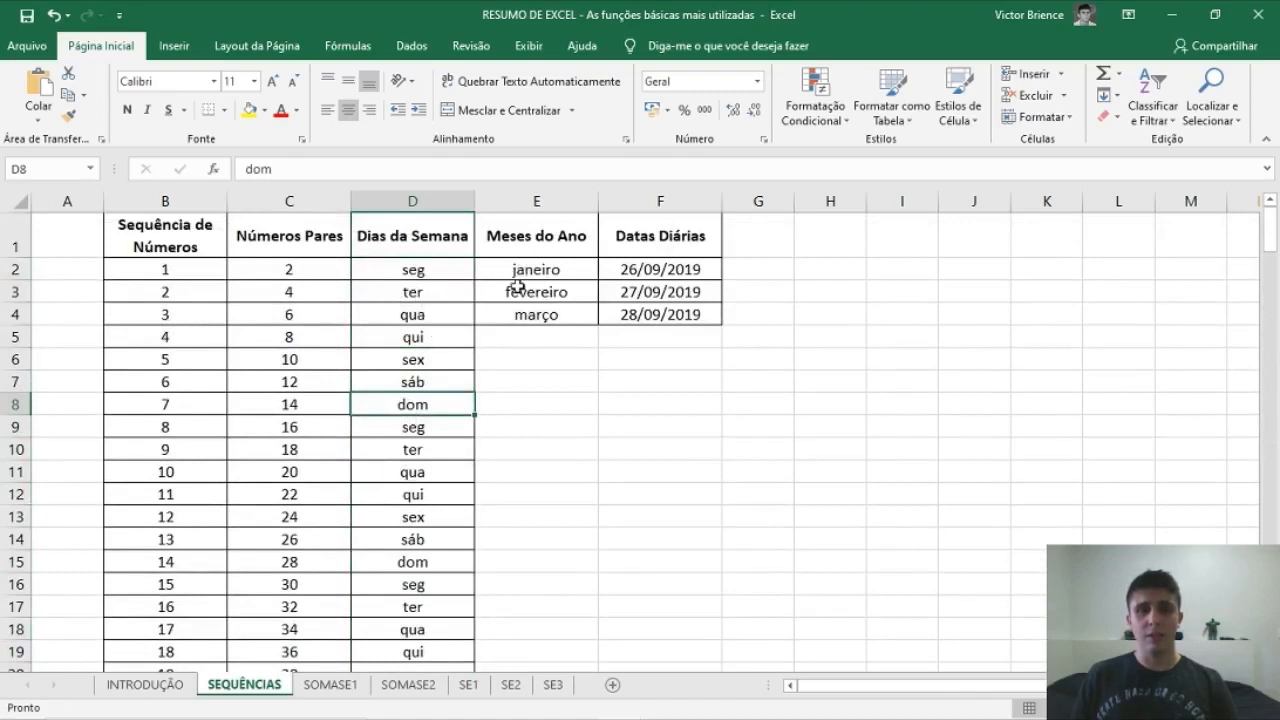
# Extend the month series in E2:E4 down to abril in cell E101
pyautogui.click(510, 238)
pyautogui.moveTo(527, 267); pyautogui.dragTo(527, 578)
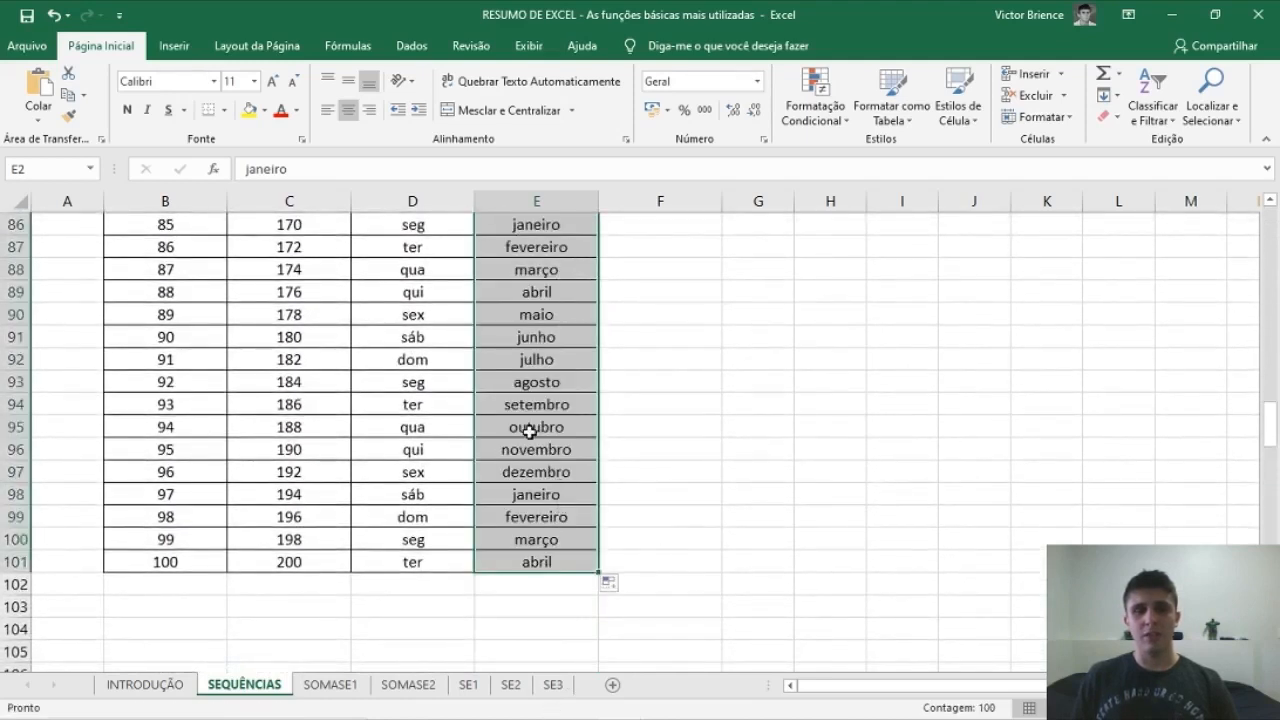
pyautogui.scroll(20, 527, 470)
pyautogui.scroll(8, 527, 472)
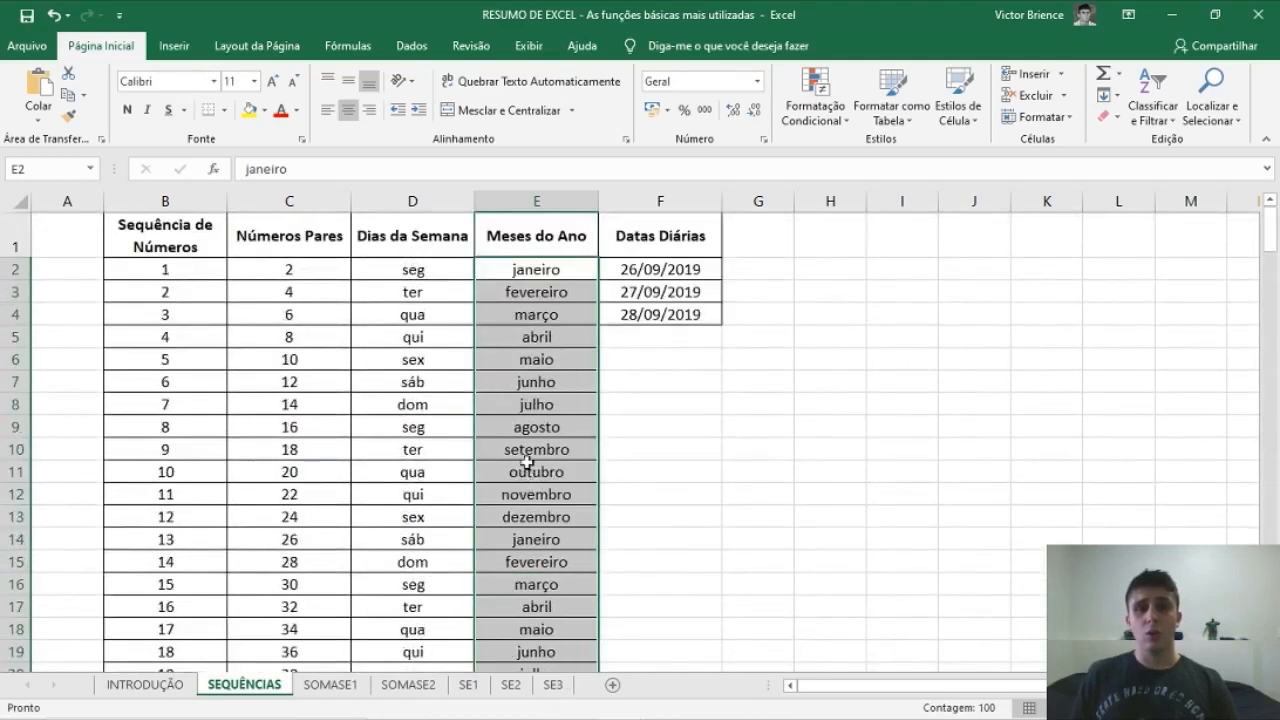
# Extend the daily date series in F2:F4 down to 03/01/2020 in cell F101
pyautogui.click(641, 242)
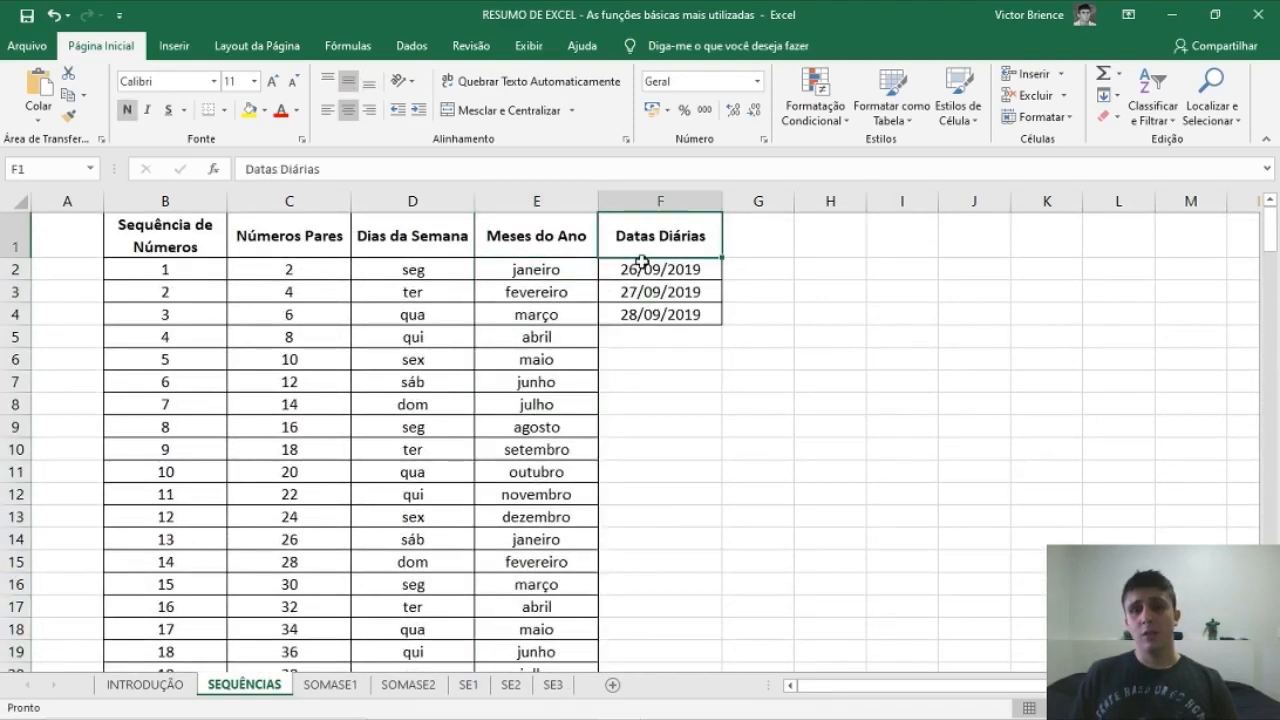
pyautogui.moveTo(643, 270); pyautogui.dragTo(690, 563)
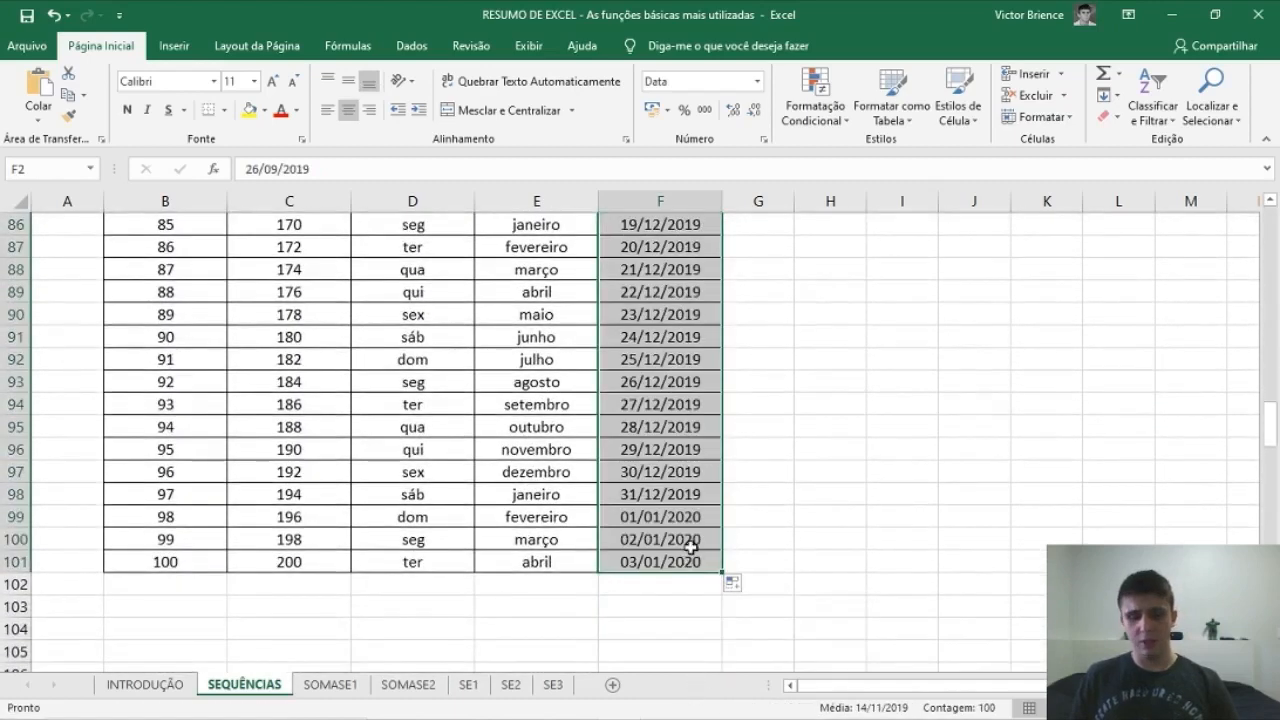
pyautogui.hotkey('ctrl', 'Up')
# Demonstrate extending the selection from B1 across the headers to F1 and down to row 101, returning to B1 each time
pyautogui.click(160, 230)
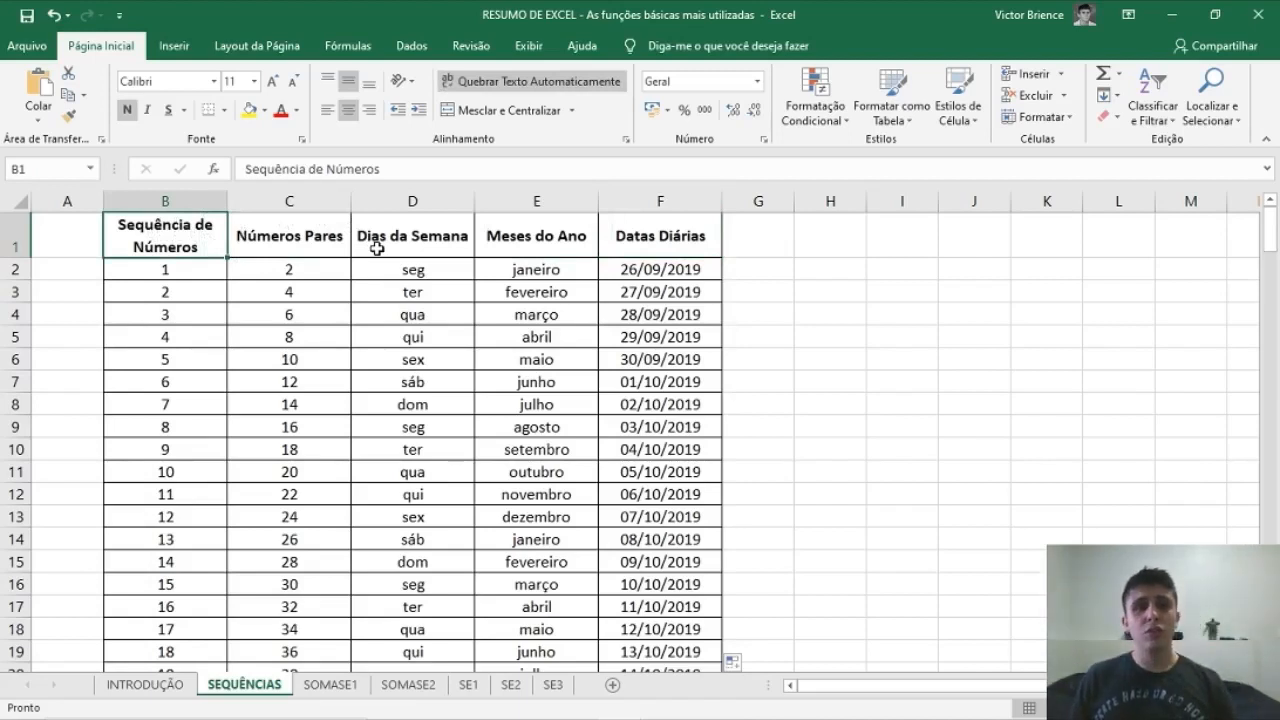
pyautogui.hotkey('ctrl', 'shift', 'Right')
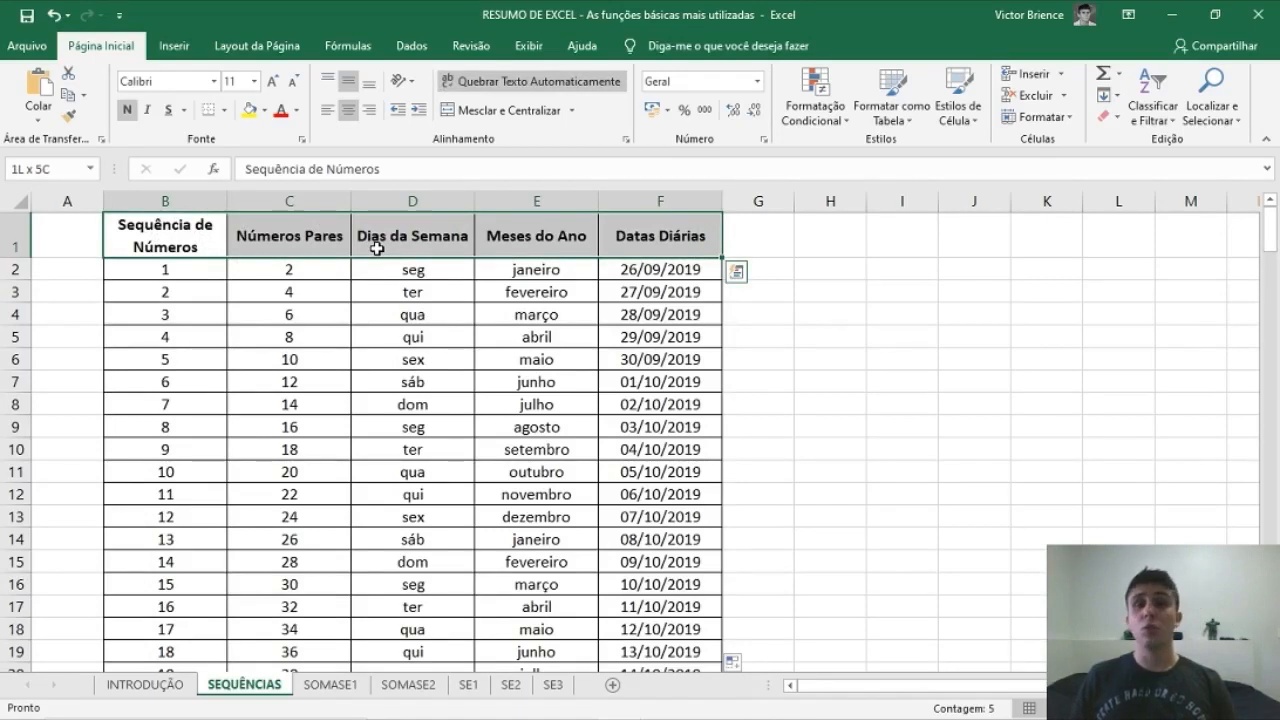
pyautogui.hotkey('ctrl', 'shift', 'Down')
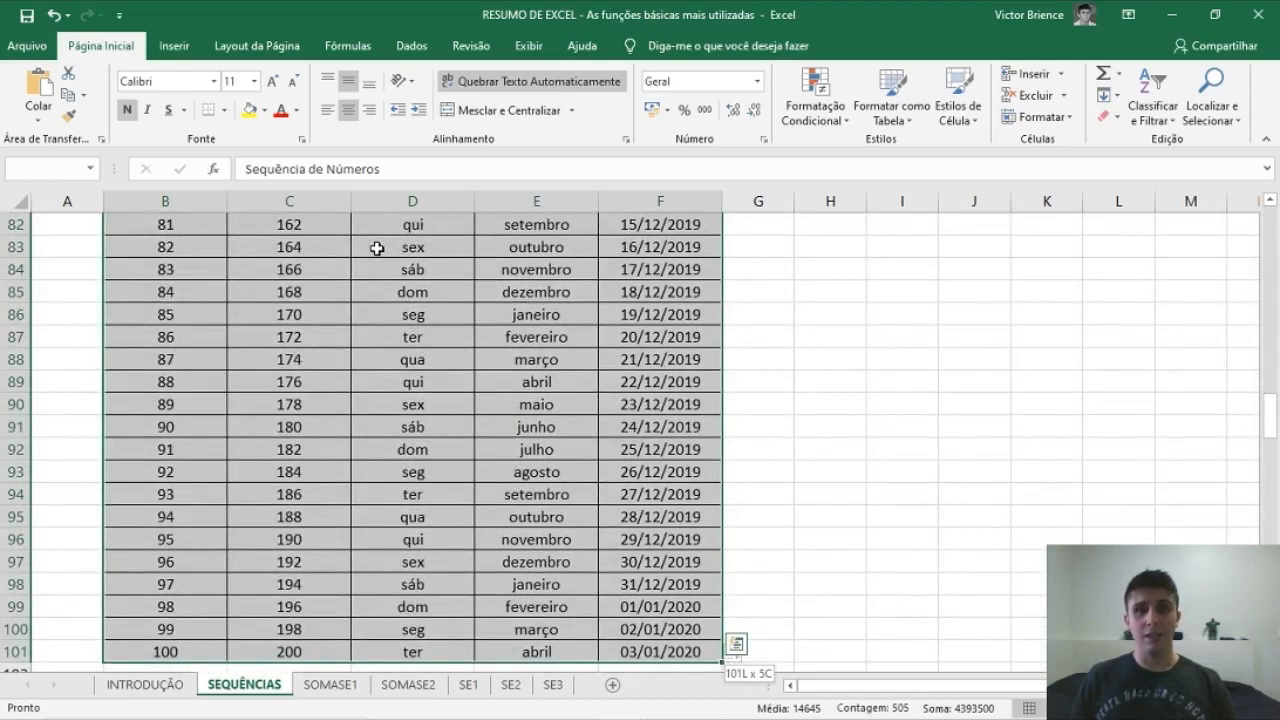
pyautogui.hotkey('ctrl', 'shift', 'Up')
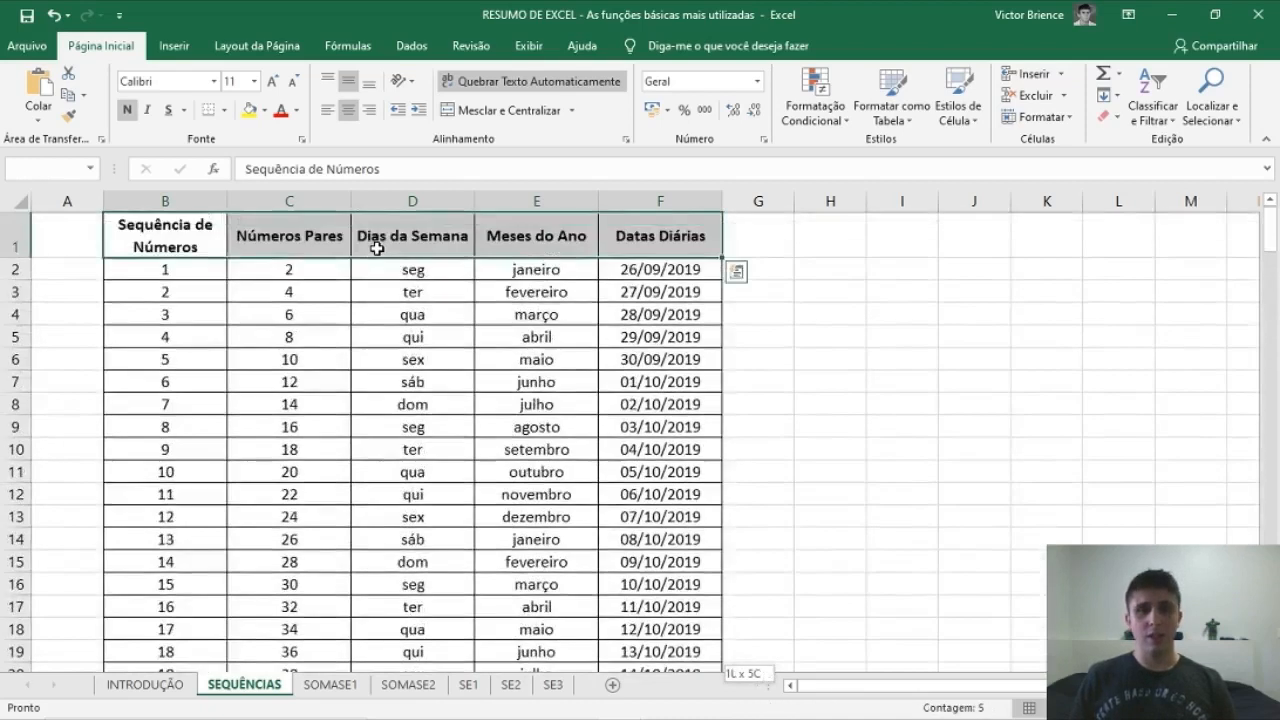
pyautogui.hotkey('ctrl', 'shift', 'Left')
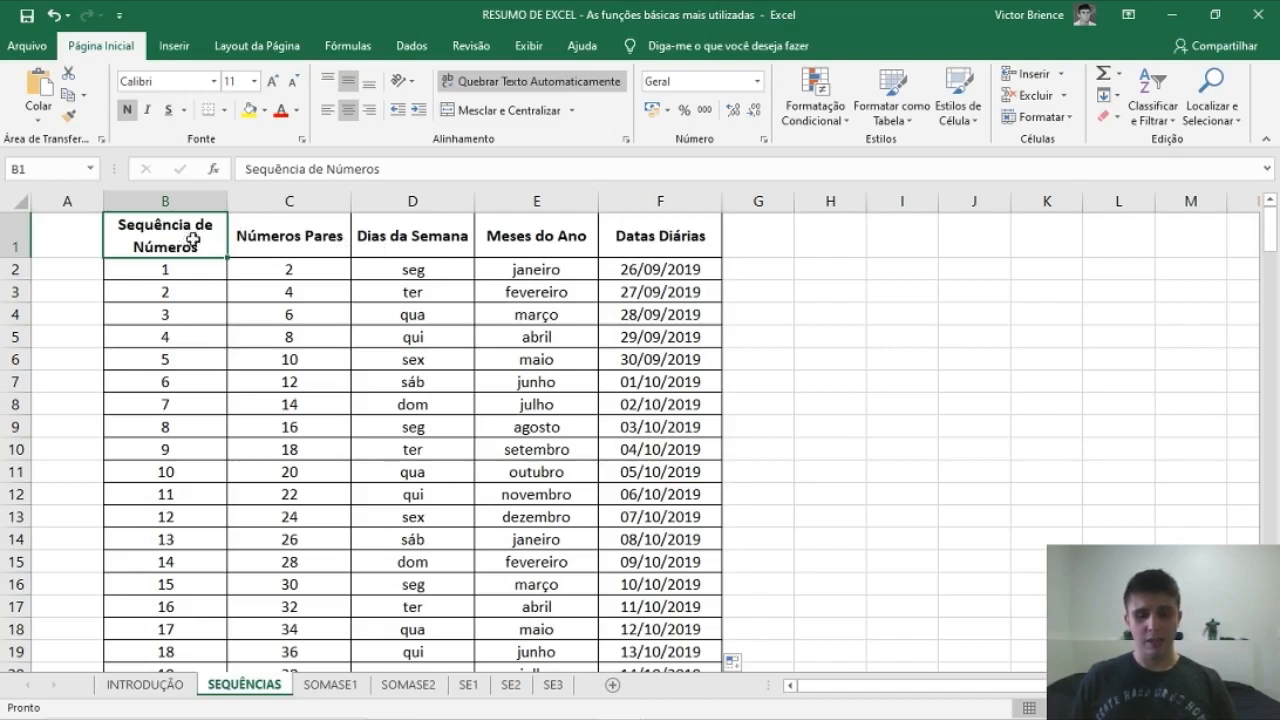
pyautogui.hotkey('ctrl', 'shift', 'Right')
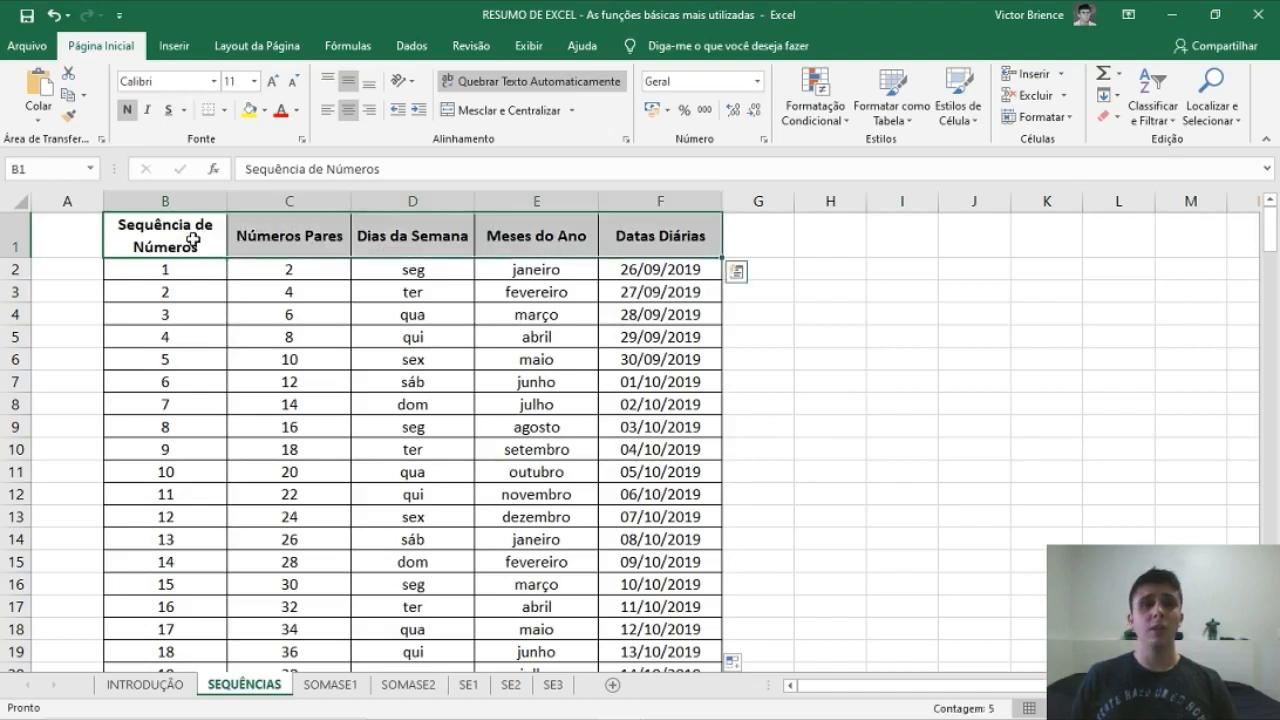
pyautogui.click(193, 238)
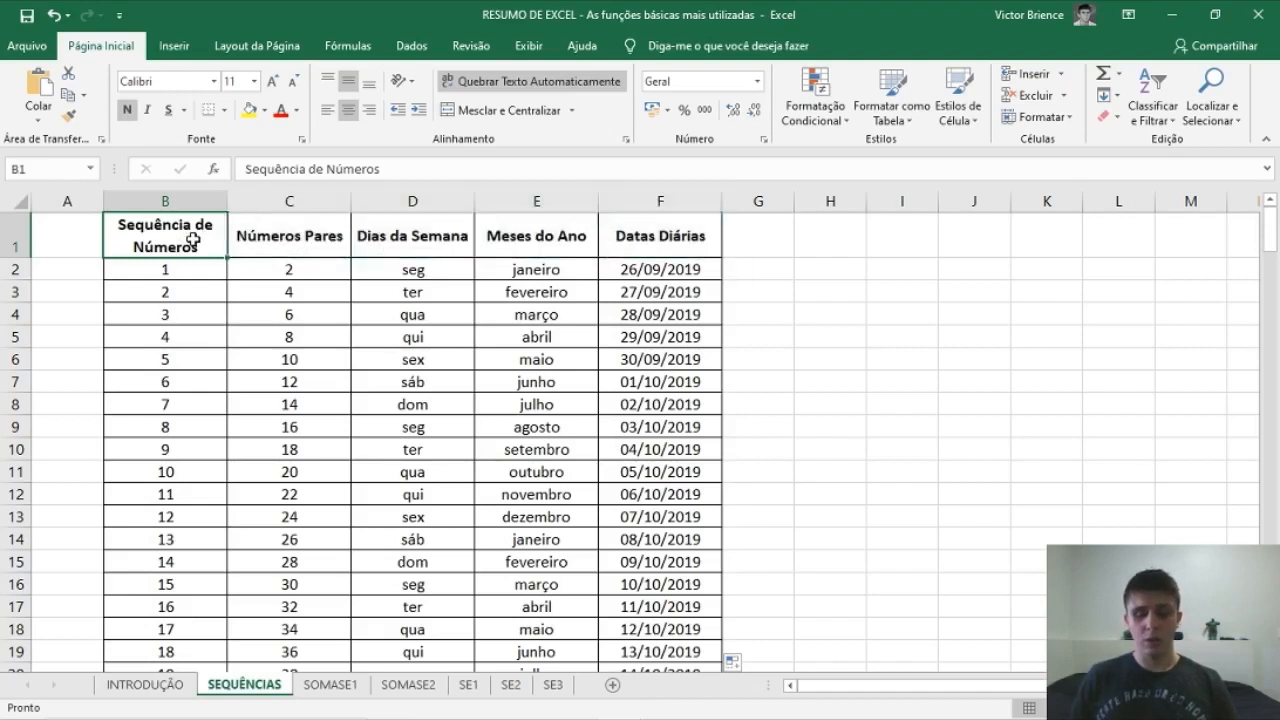
pyautogui.hotkey('ctrl', 'shift', 'Down')
pyautogui.hotkey('ctrl', 'shift', 'Up')
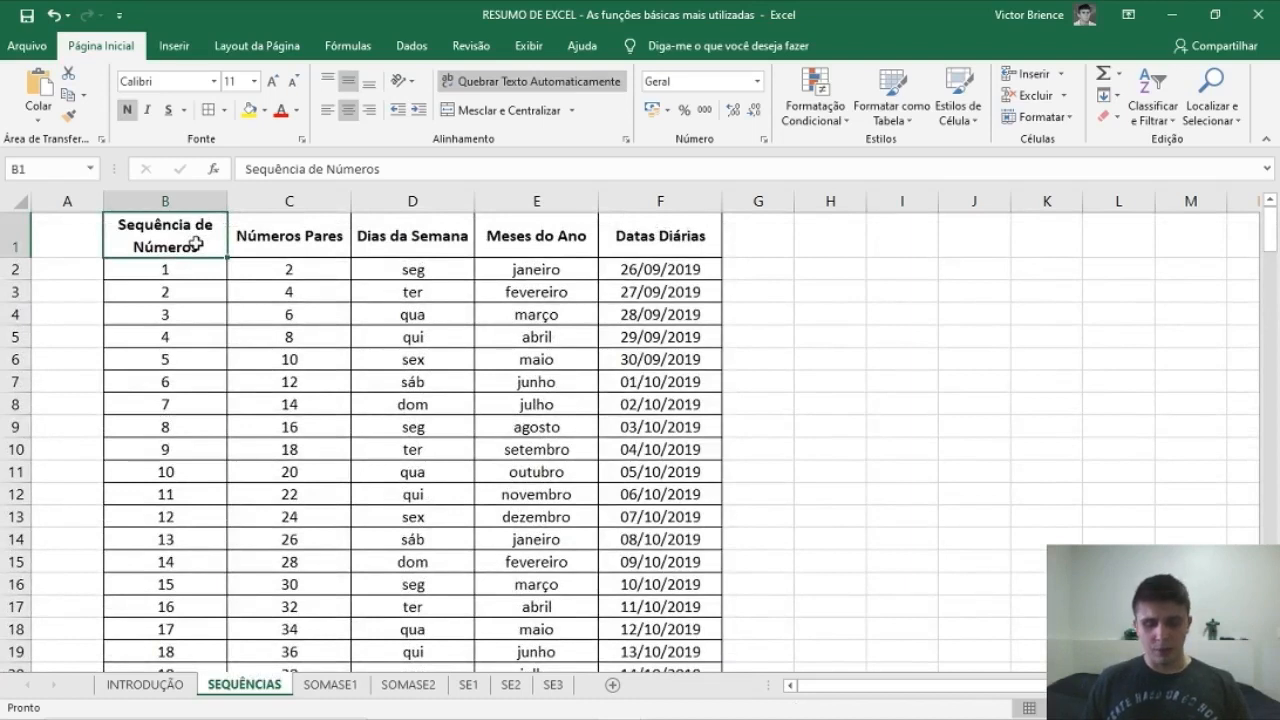
# Remove all borders from the whole table B1:F101
pyautogui.hotkey('ctrl', 'shift', 'Right')
pyautogui.hotkey('ctrl', 'shift', 'Down')
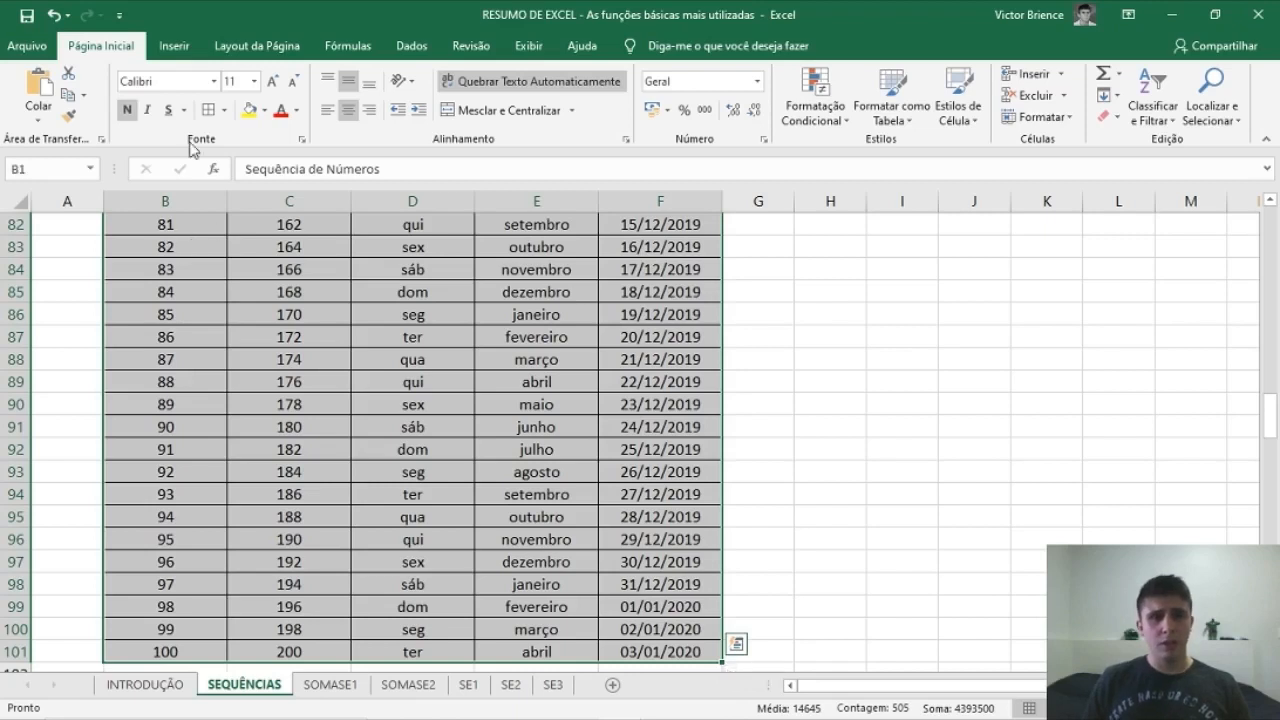
pyautogui.click(225, 113)
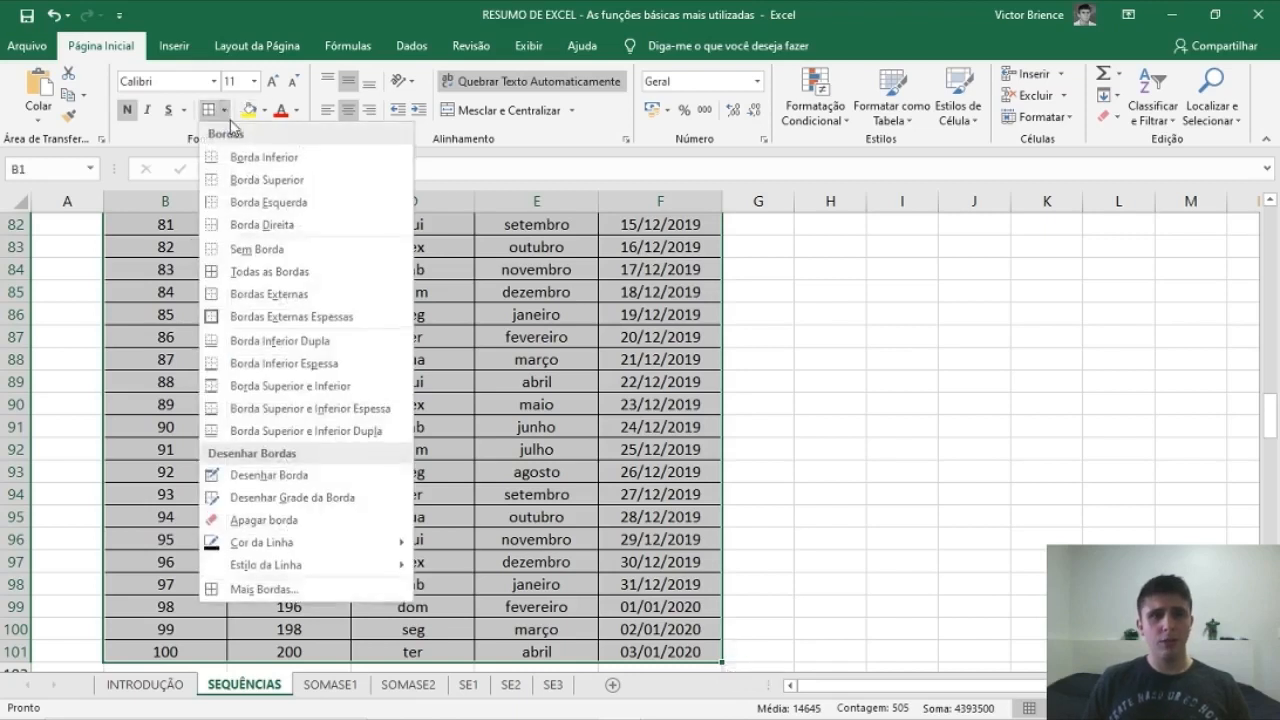
pyautogui.click(246, 247)
pyautogui.click(318, 292)
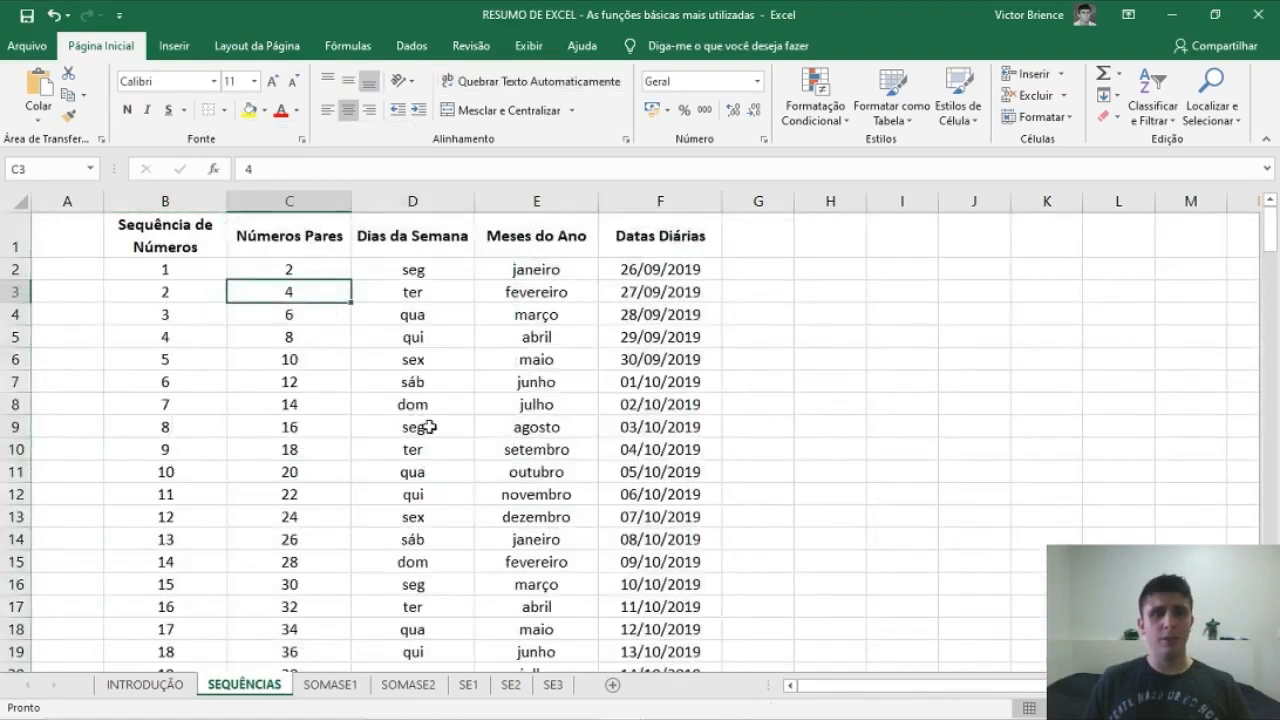
# Apply all borders (Todas as Bordas) to the whole table B1:F101
pyautogui.click(183, 240)
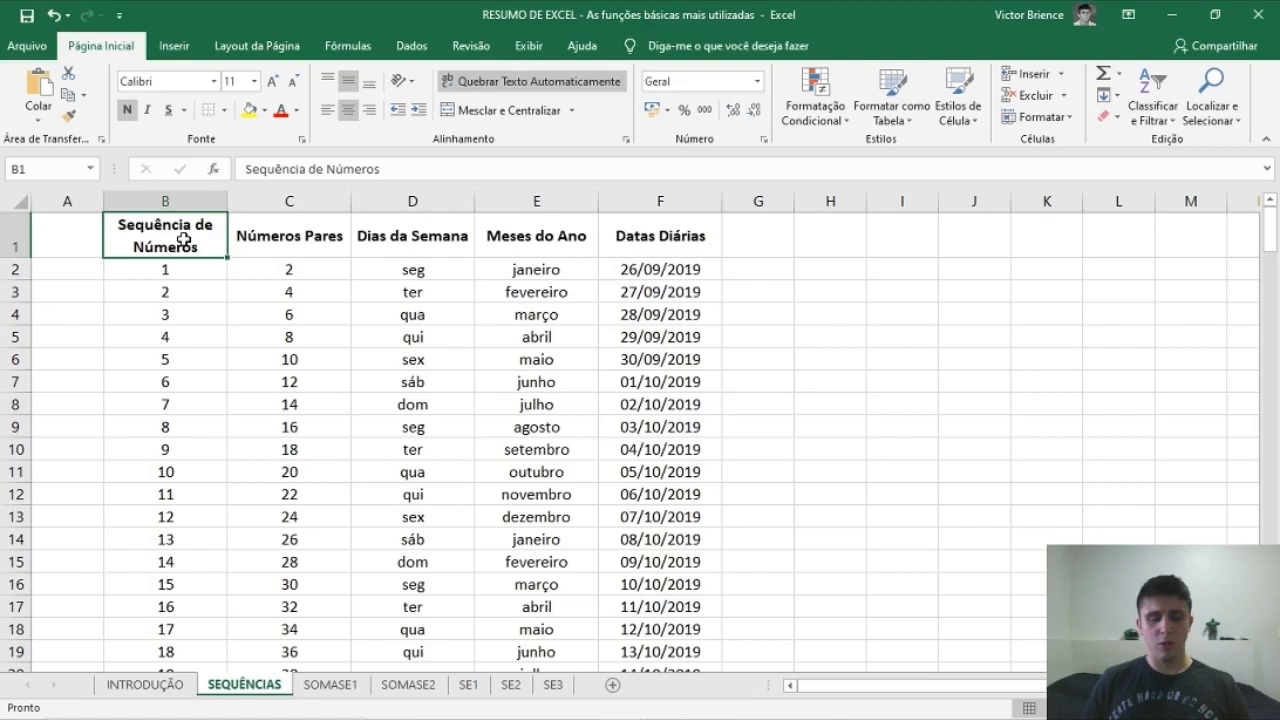
pyautogui.hotkey('ctrl', 'shift', 'Right')
pyautogui.hotkey('ctrl', 'shift', 'Down')
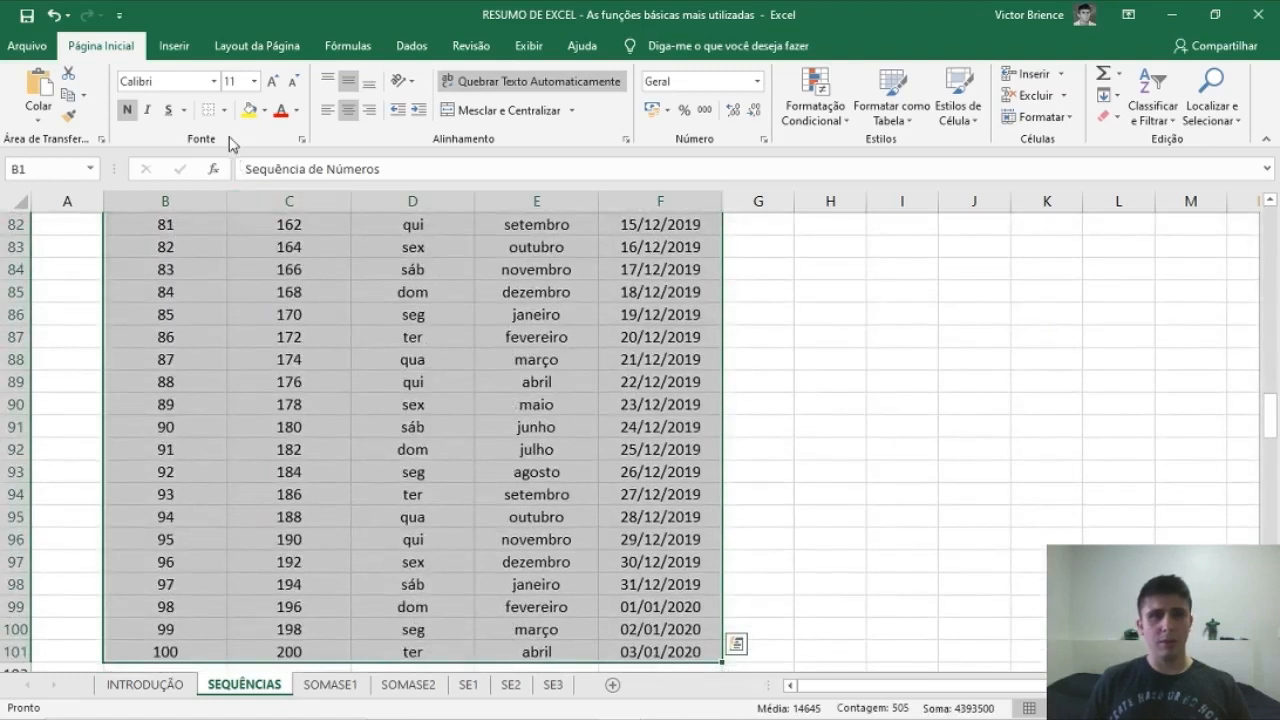
pyautogui.click(223, 112)
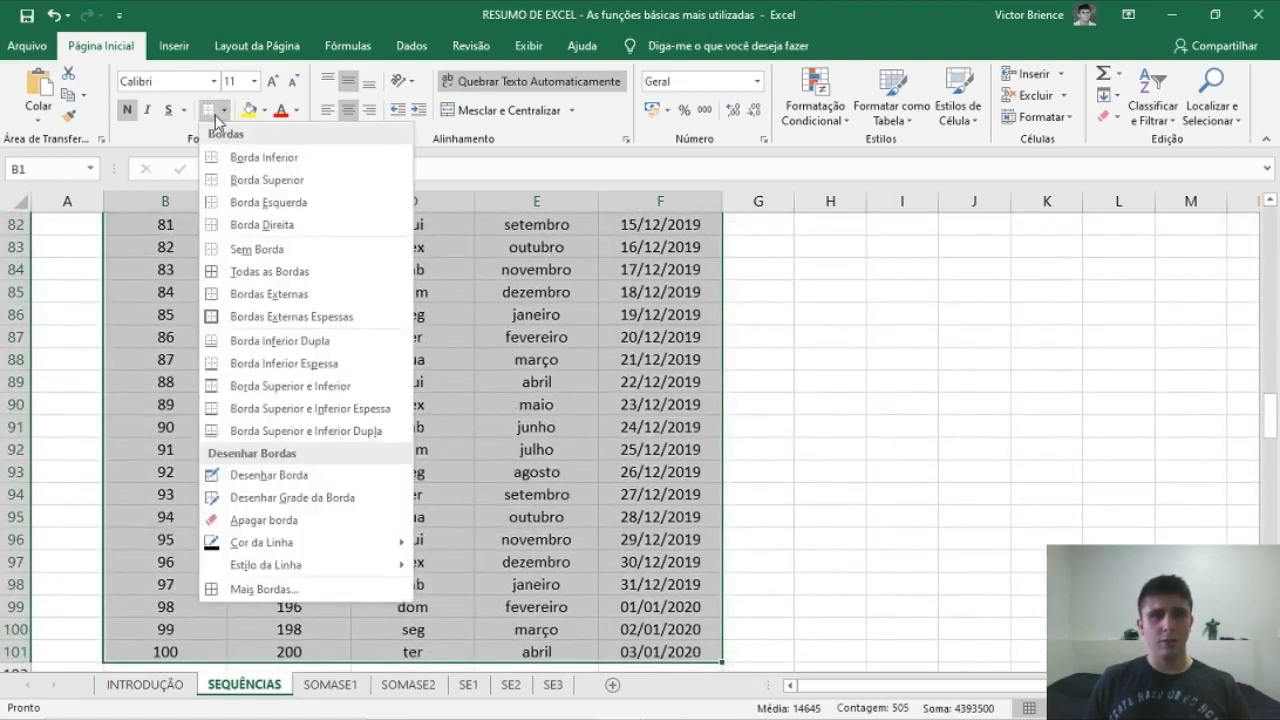
pyautogui.click(255, 271)
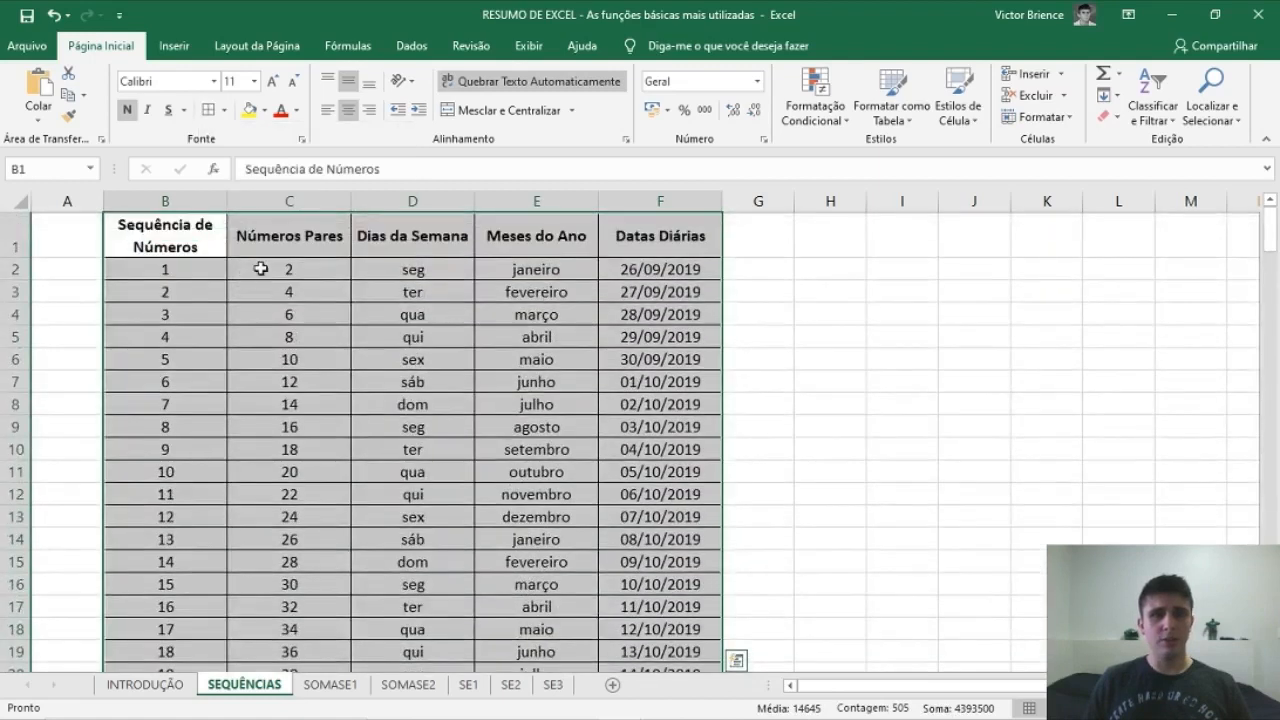
# Fill the header cells B1:F1 with the standard light blue color
pyautogui.click(210, 248)
pyautogui.moveTo(208, 237); pyautogui.dragTo(610, 241)
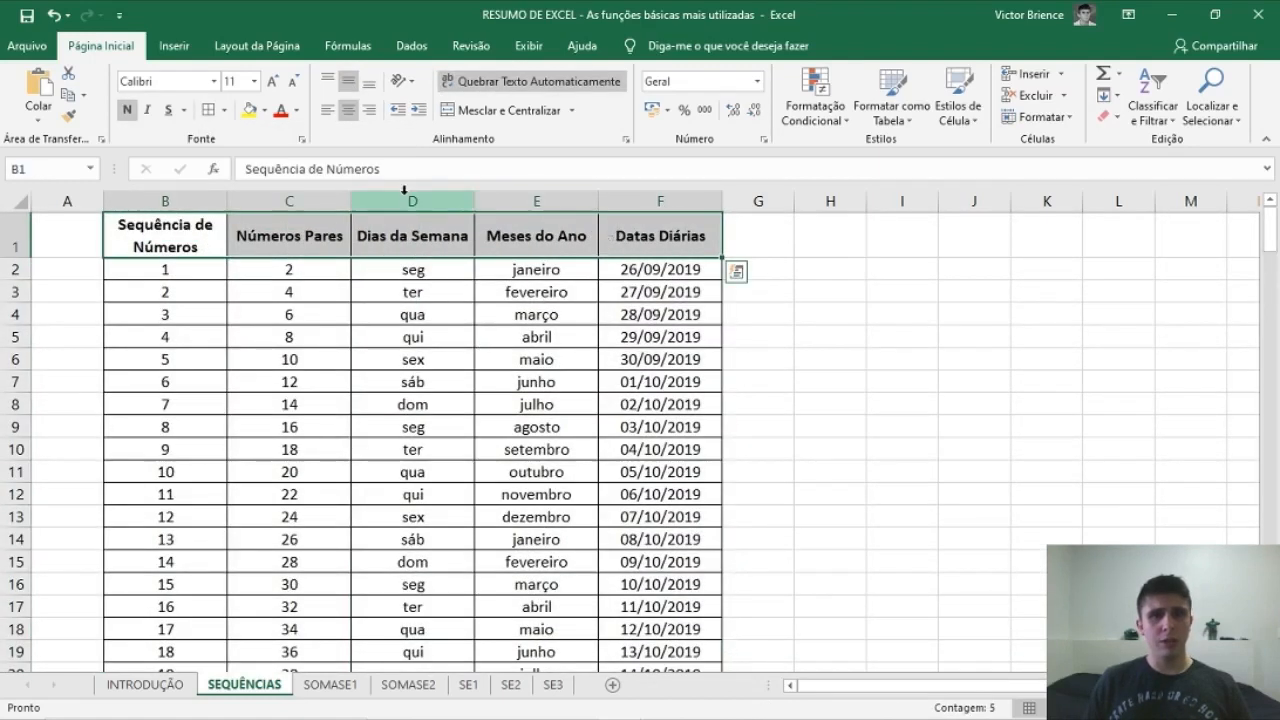
pyautogui.click(249, 110)
pyautogui.click(264, 110)
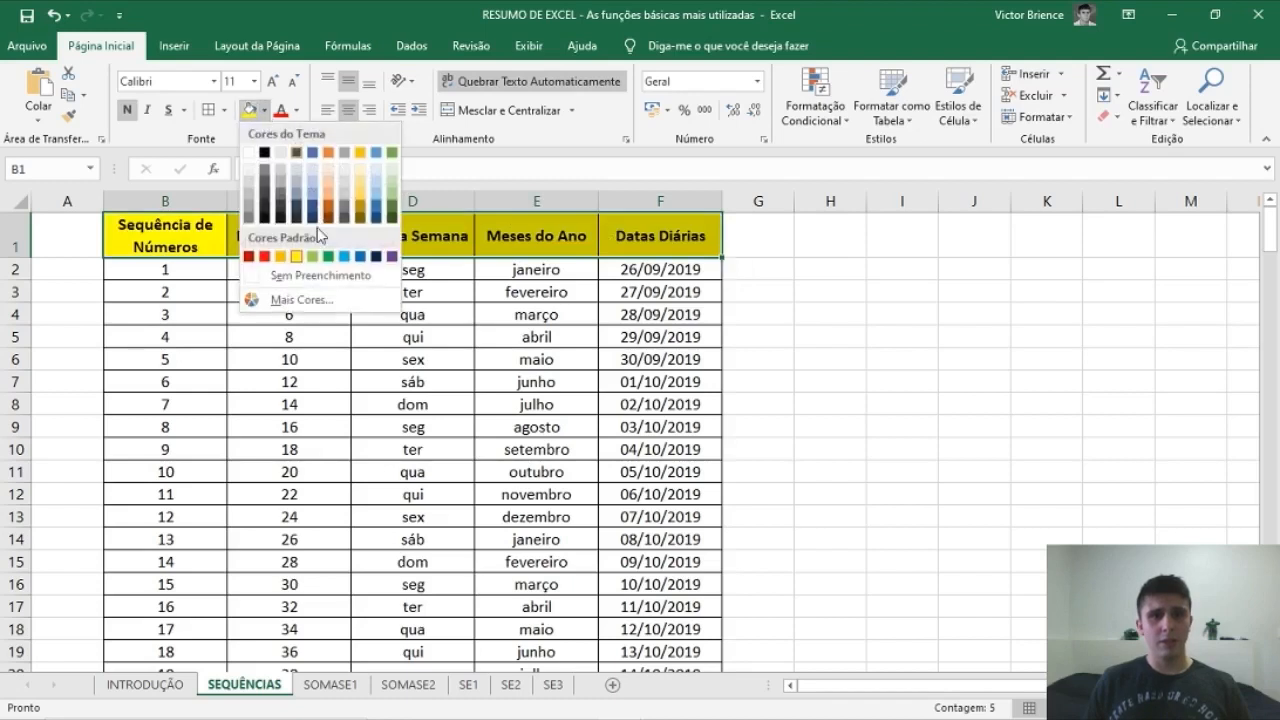
pyautogui.click(344, 257)
pyautogui.click(176, 238)
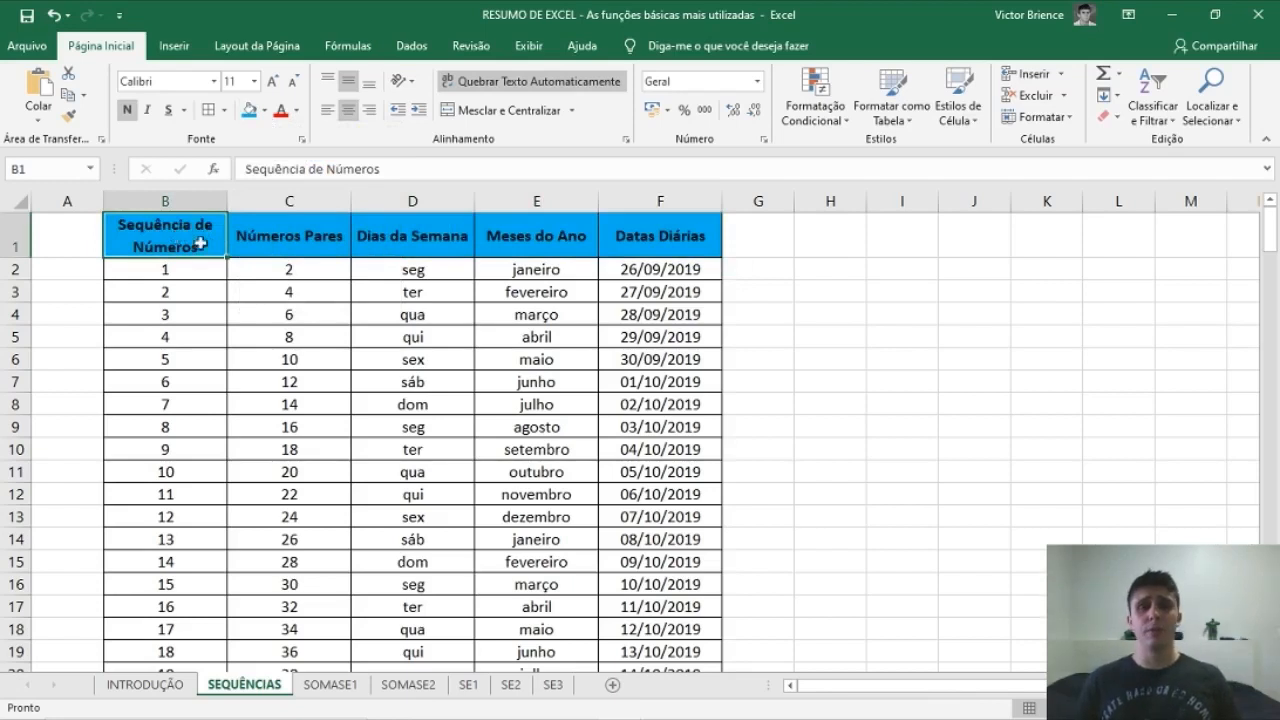
# Open the SOMASE1 sheet and go through the Mês, Estado, Vendedor and Quantidade headers of the sales table
pyautogui.click(338, 684)
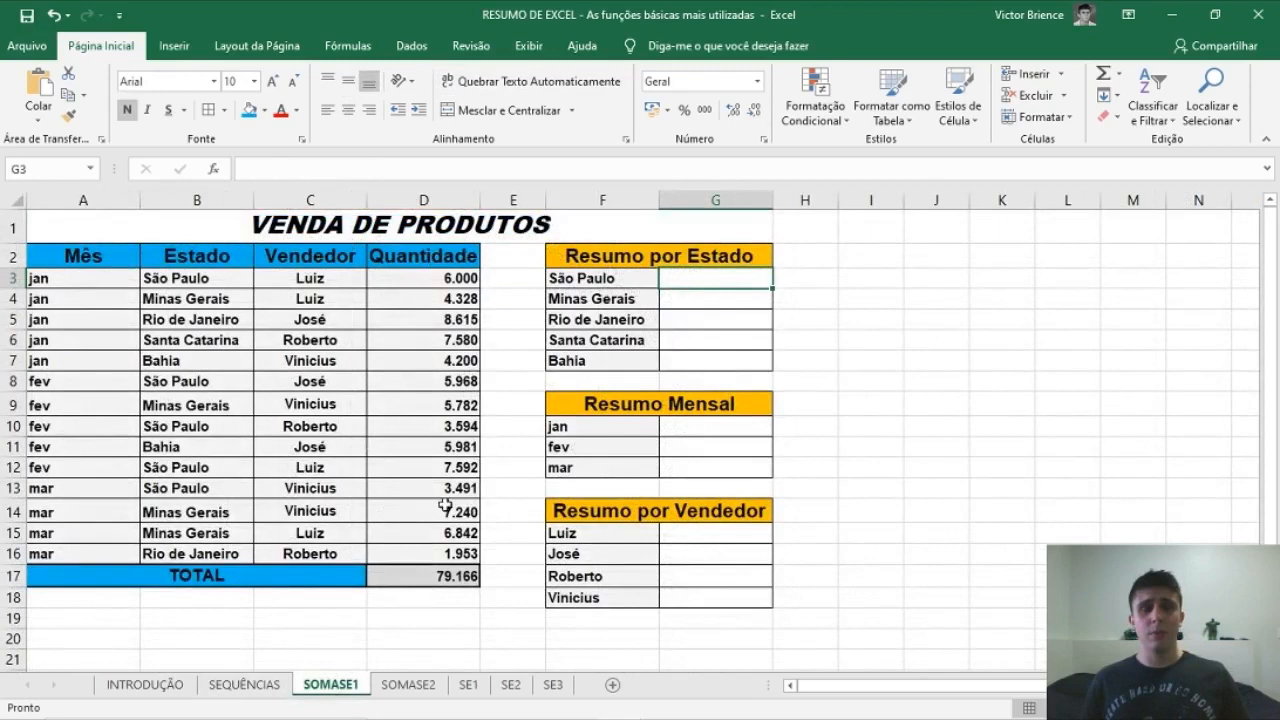
pyautogui.click(72, 255)
pyautogui.click(179, 259)
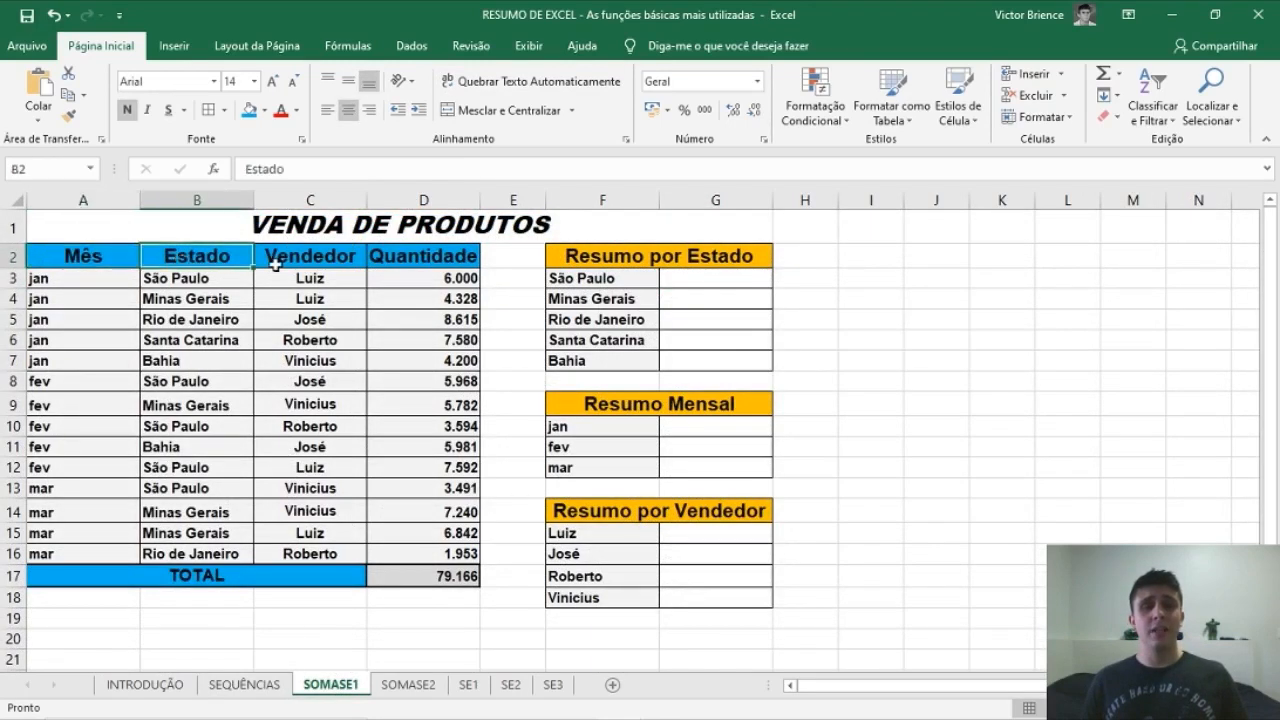
pyautogui.click(295, 257)
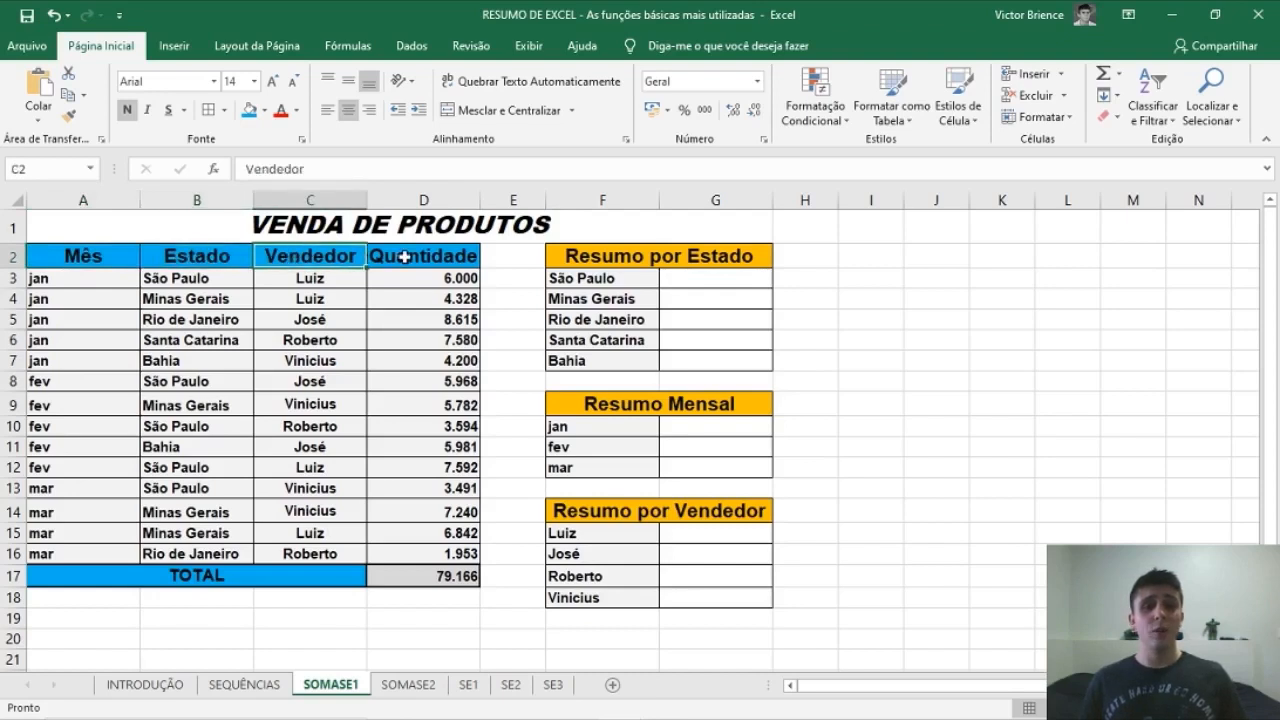
pyautogui.click(404, 257)
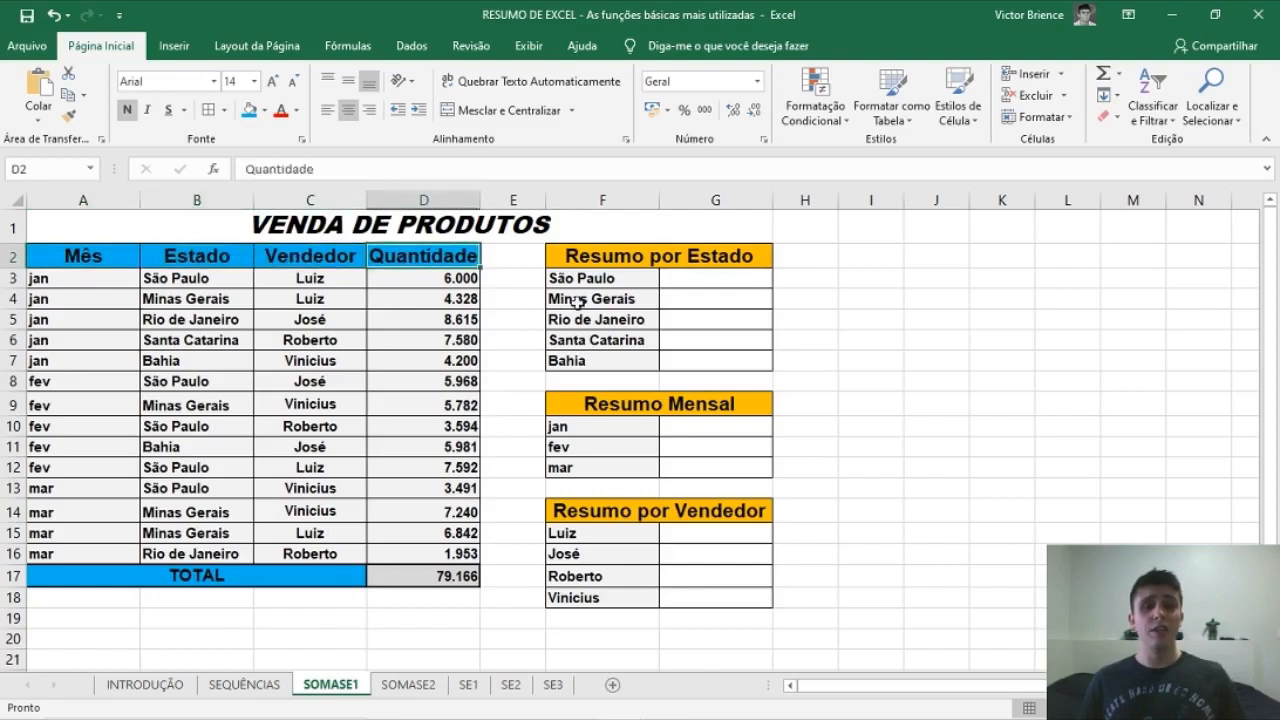
# Start a SOMASE formula in G3 for São Paulo with the Estado column as absolute range $B$3:$B$16
pyautogui.click(696, 285)
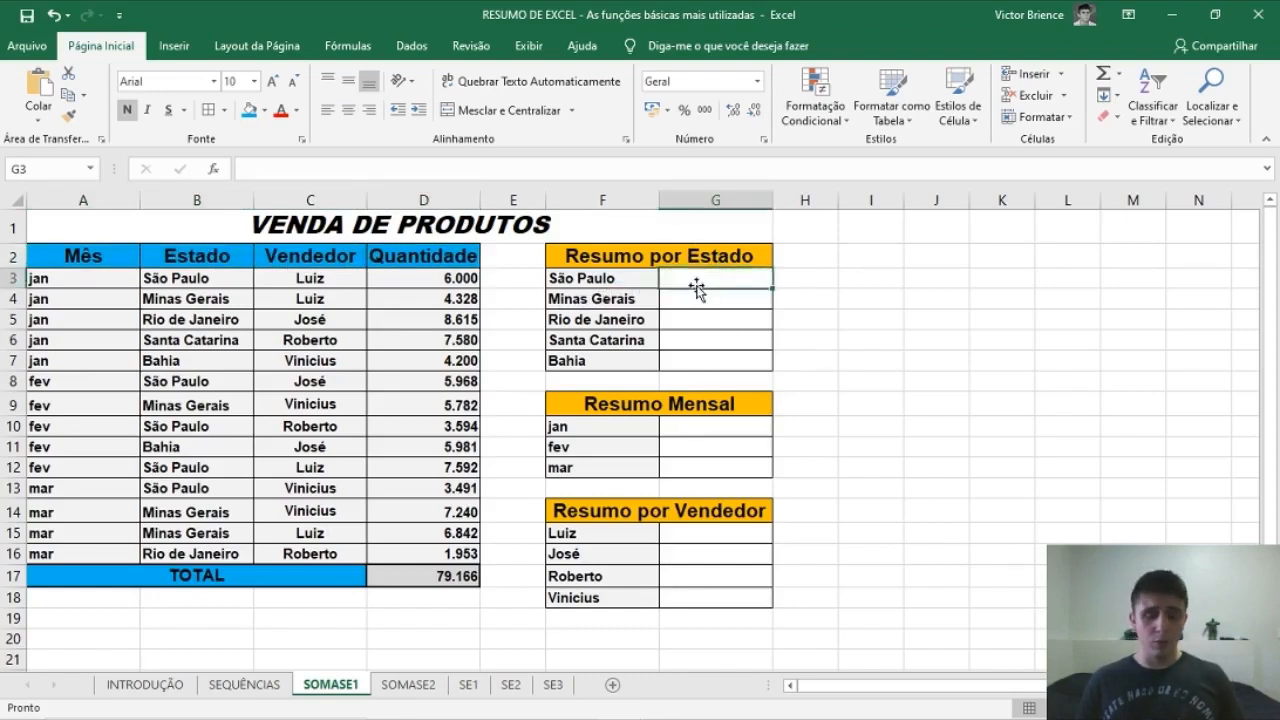
pyautogui.write('=')
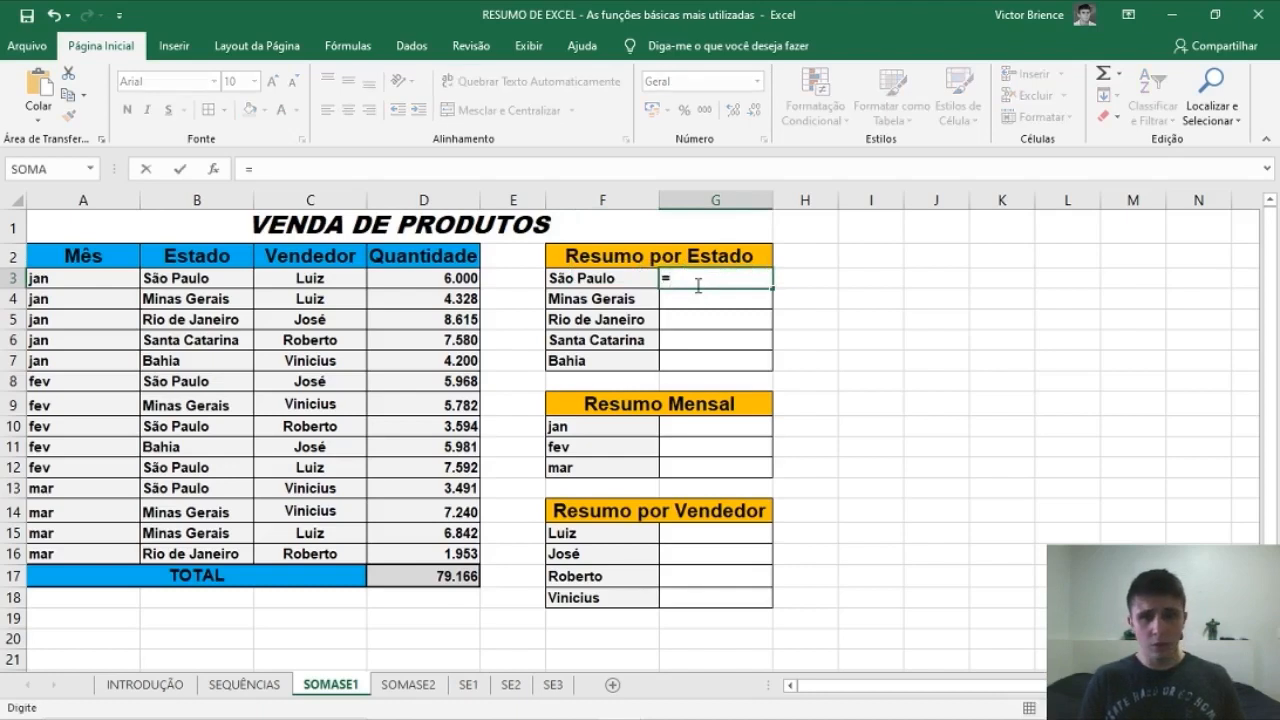
pyautogui.write('somas')
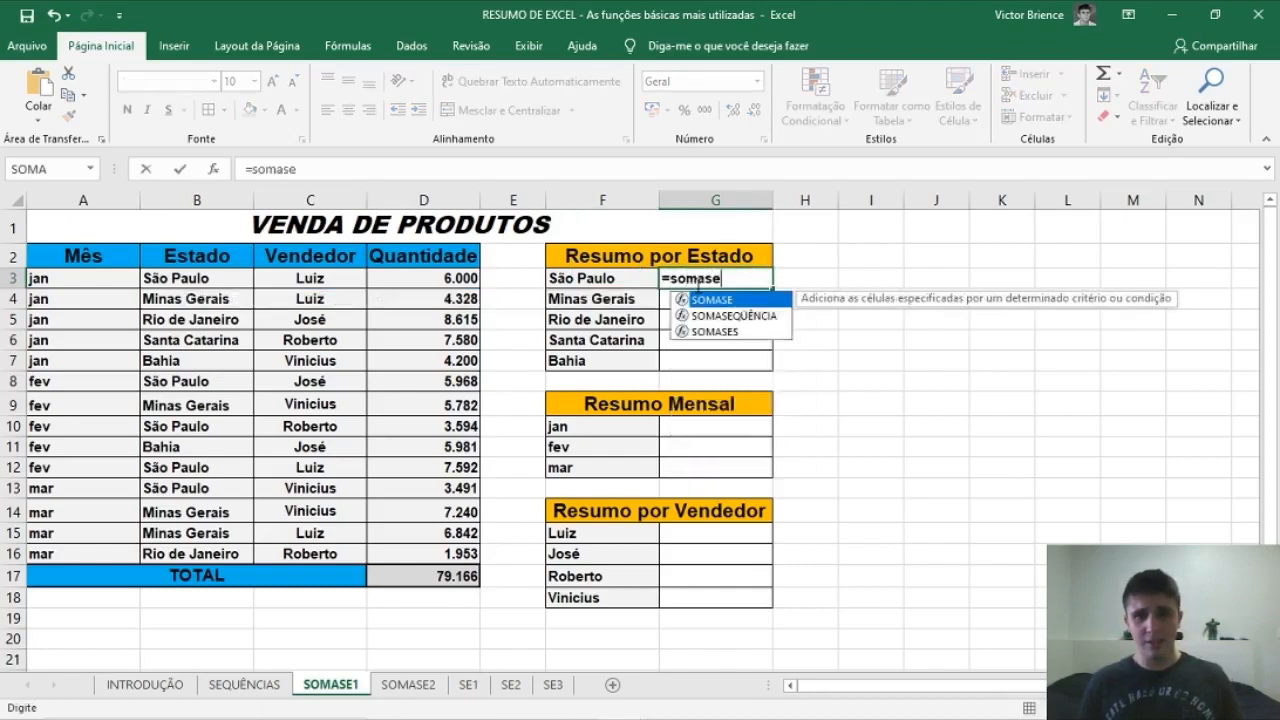
pyautogui.write('e')
pyautogui.press('Tab')
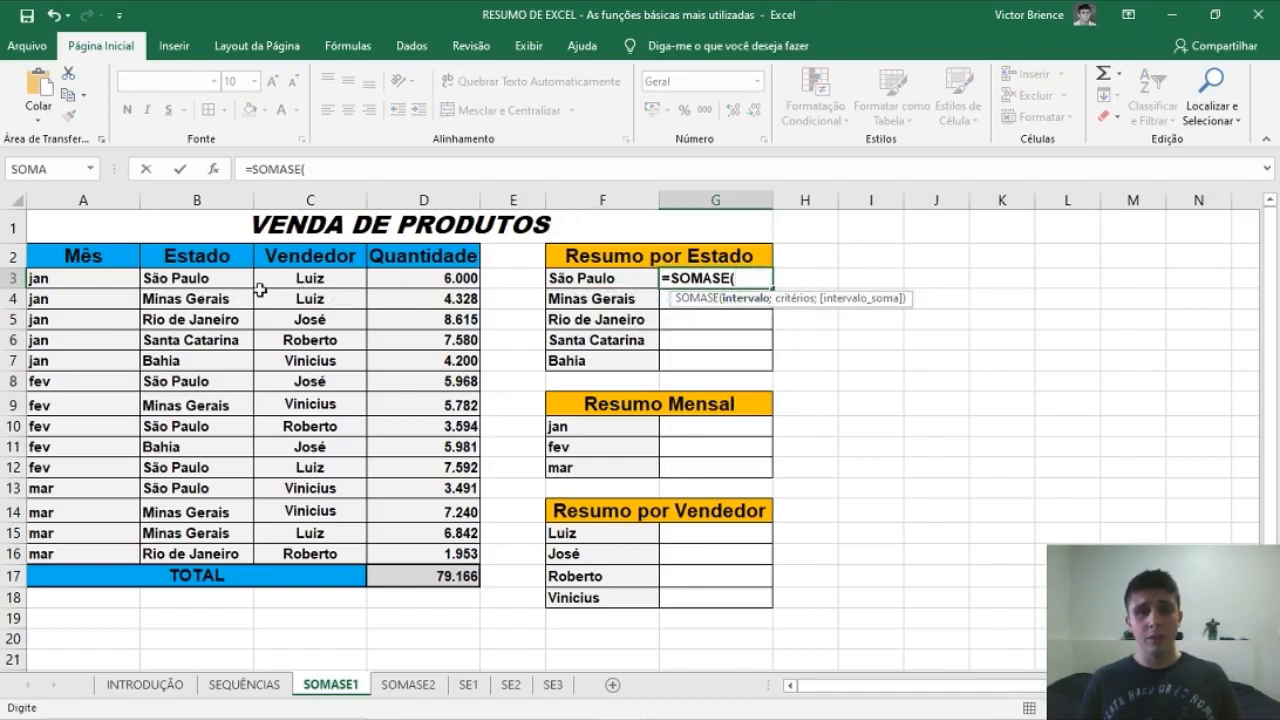
pyautogui.moveTo(190, 281); pyautogui.dragTo(164, 553)
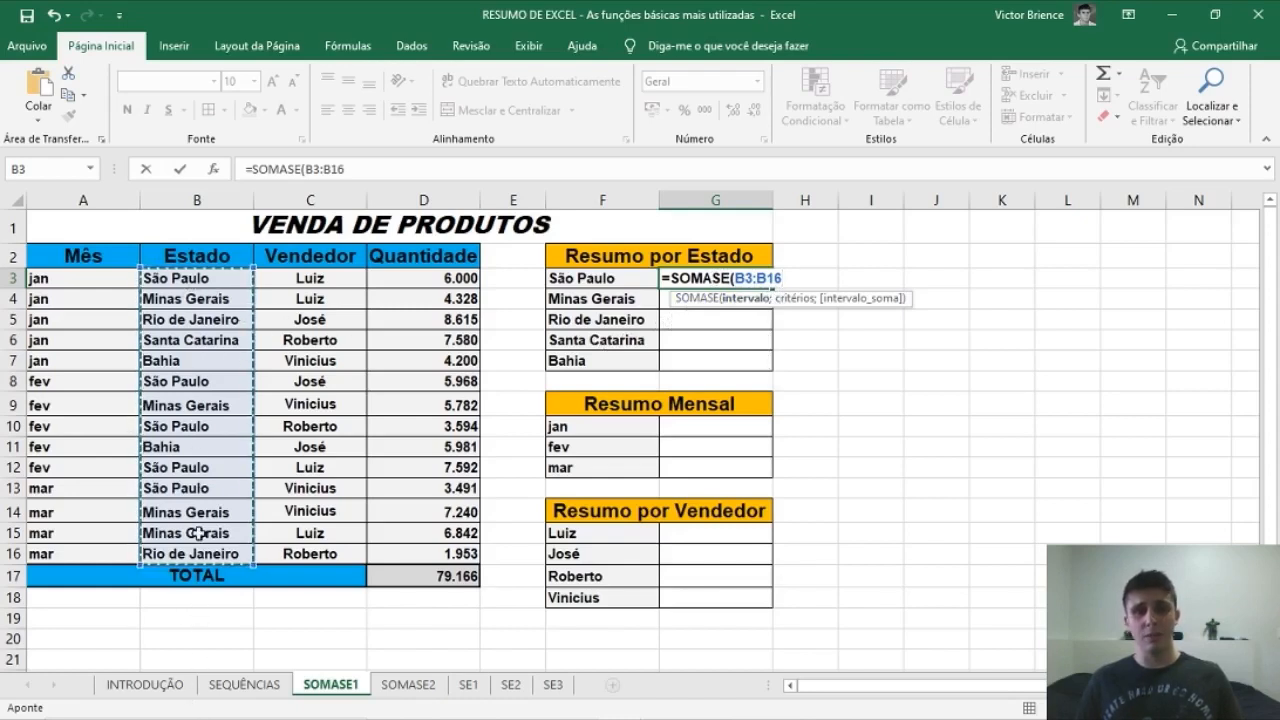
pyautogui.press('F4')
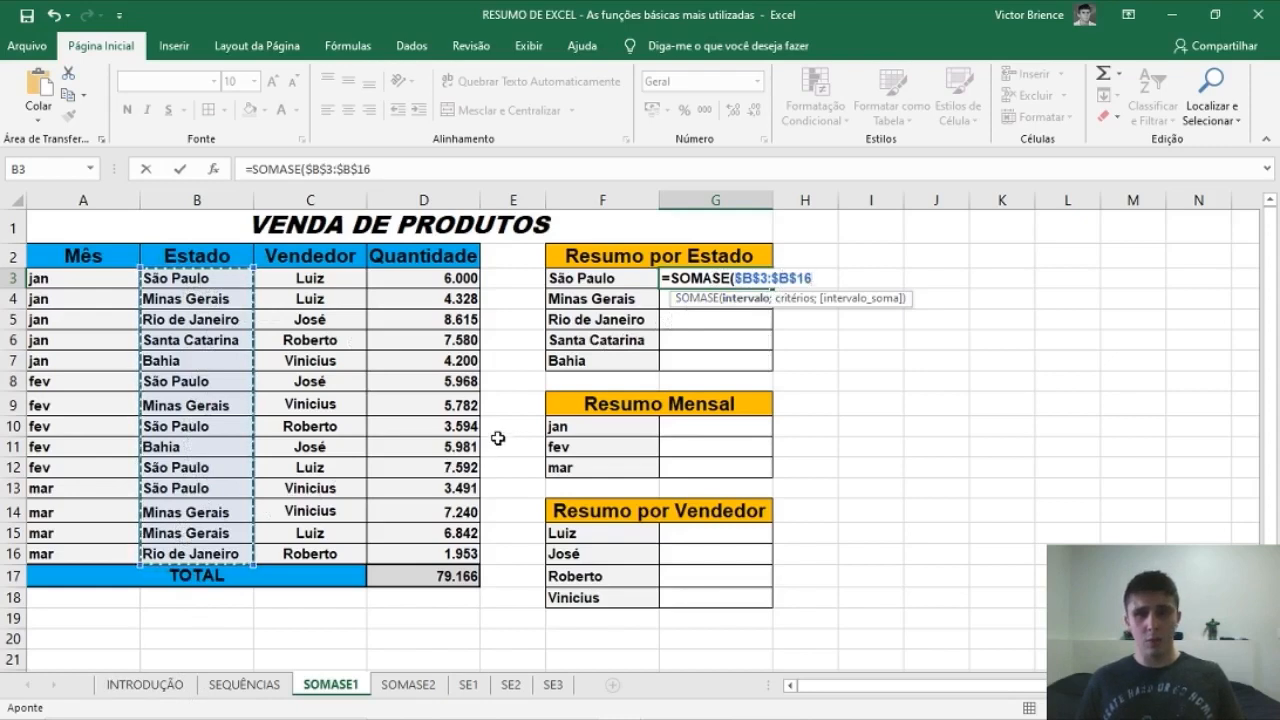
# Complete the G3 formula with criterion F3 and sum range $D$3:$D$16, and fill it down to G7
pyautogui.write(';')
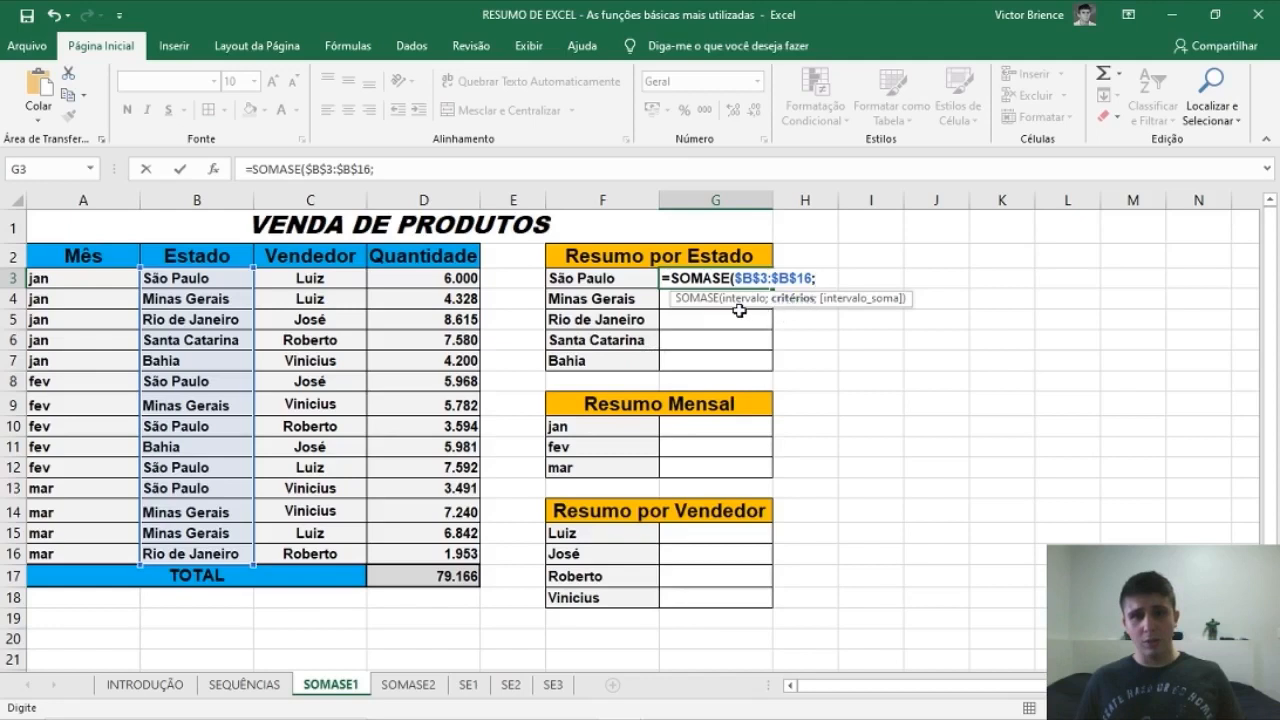
pyautogui.click(583, 281)
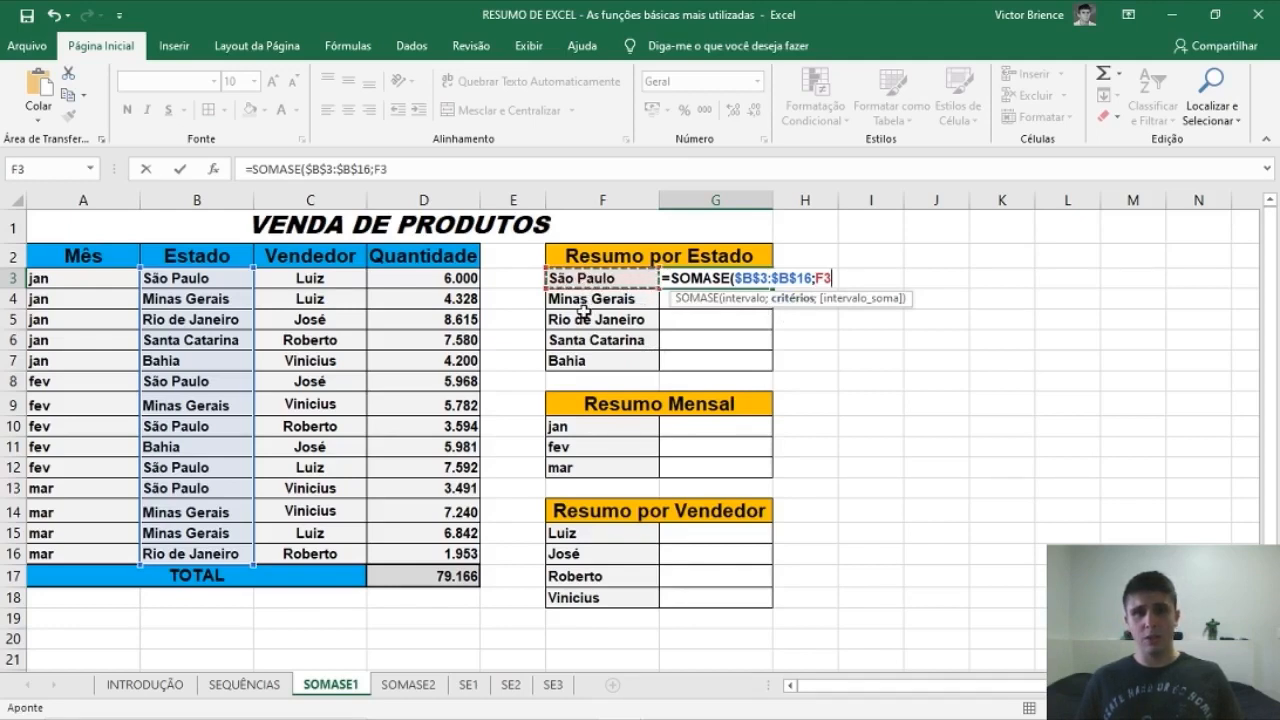
pyautogui.write(';')
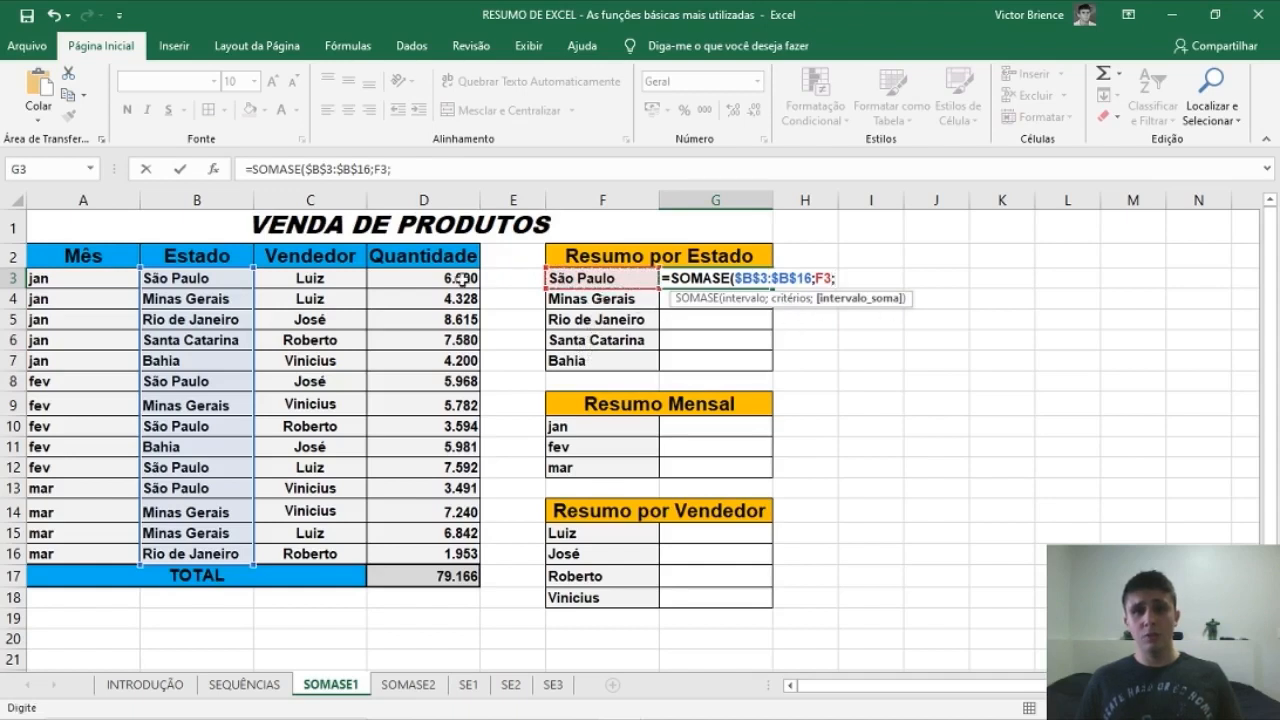
pyautogui.moveTo(441, 283); pyautogui.dragTo(394, 547)
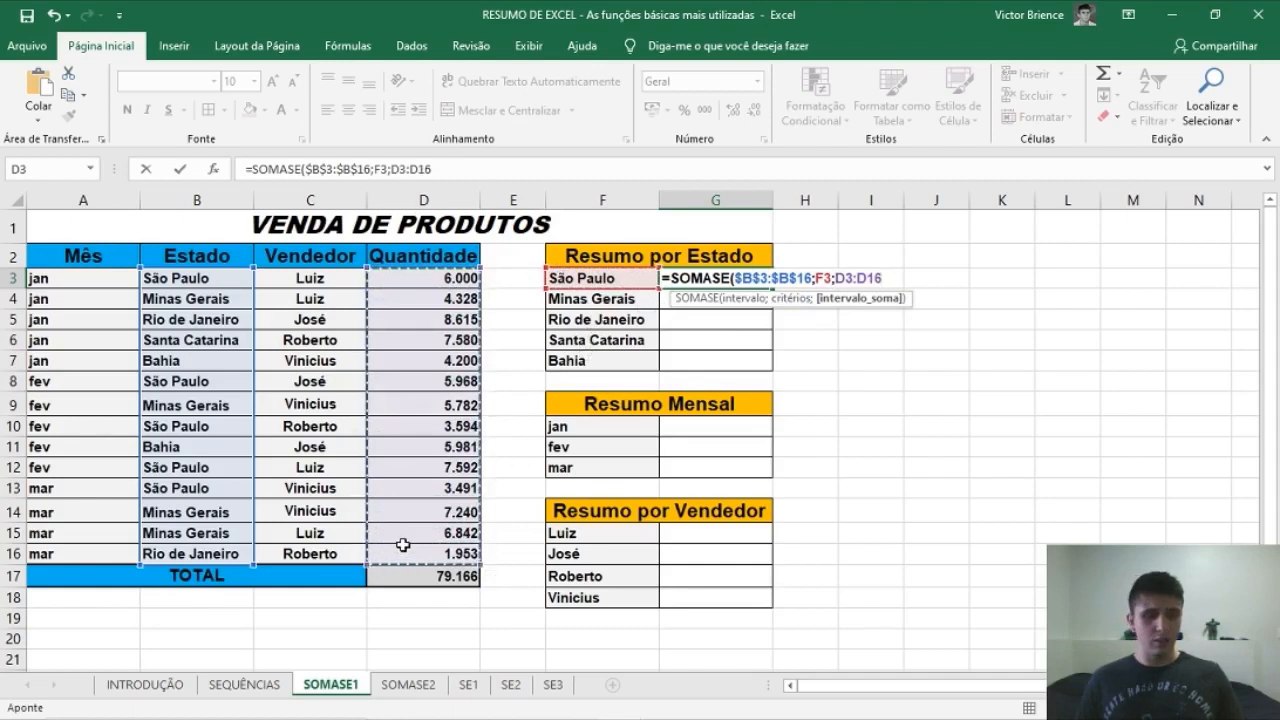
pyautogui.press('F4')
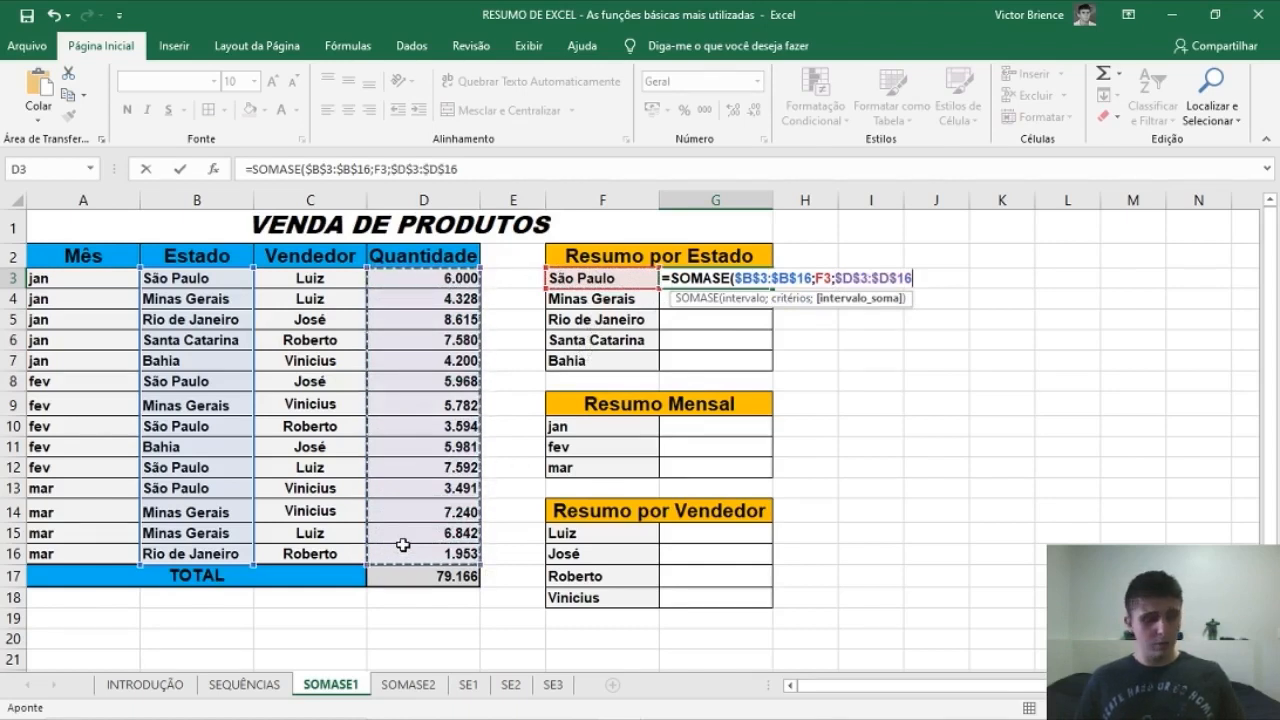
pyautogui.write(')')
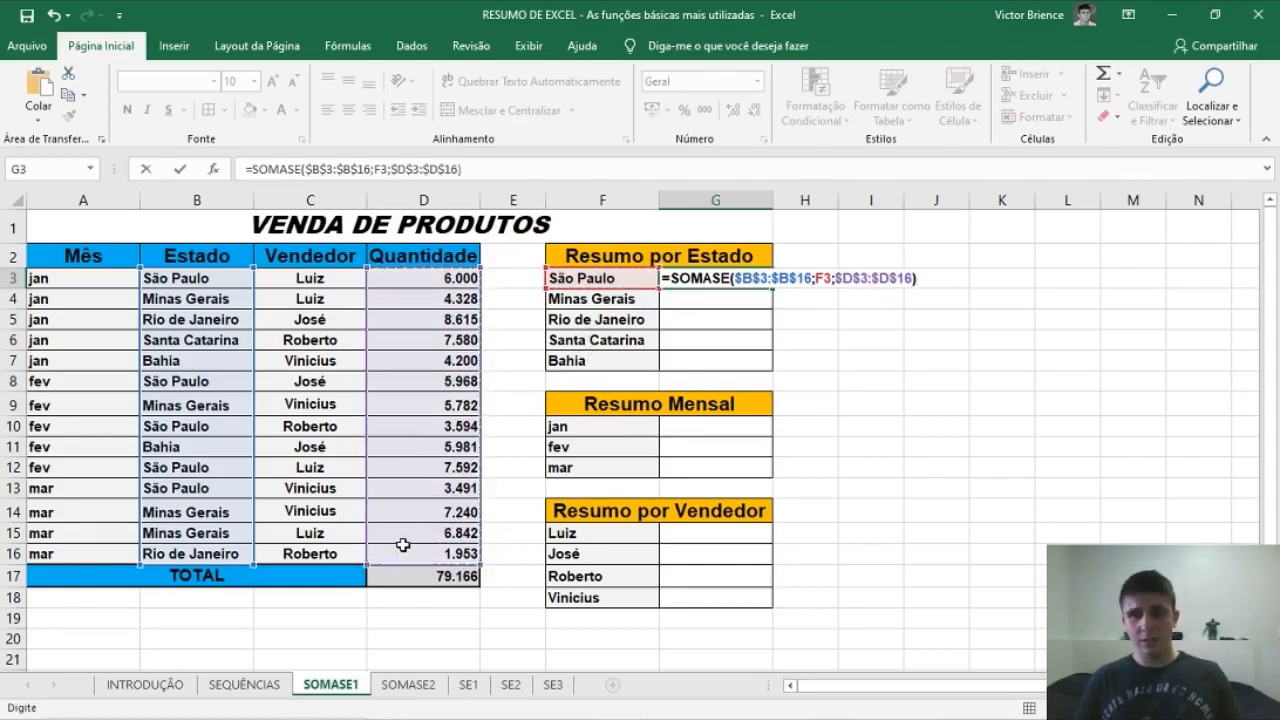
pyautogui.press('Return')
pyautogui.click(705, 280)
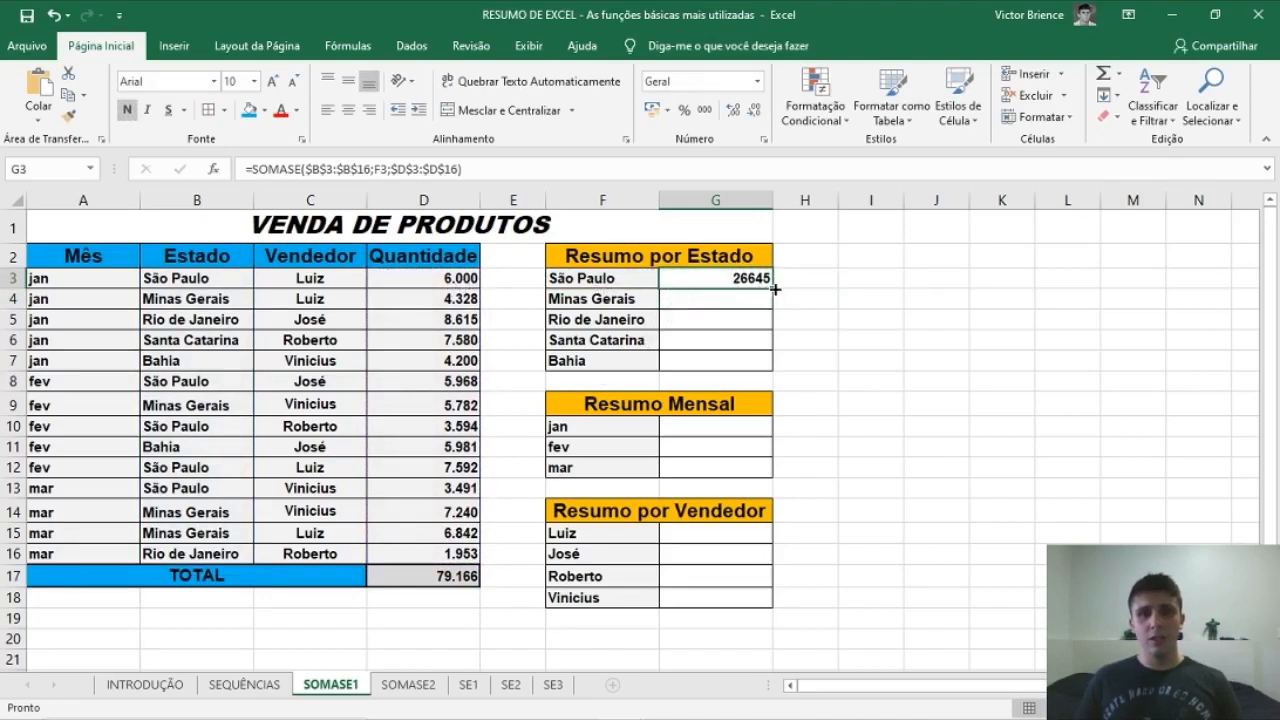
pyautogui.moveTo(775, 289); pyautogui.dragTo(757, 362)
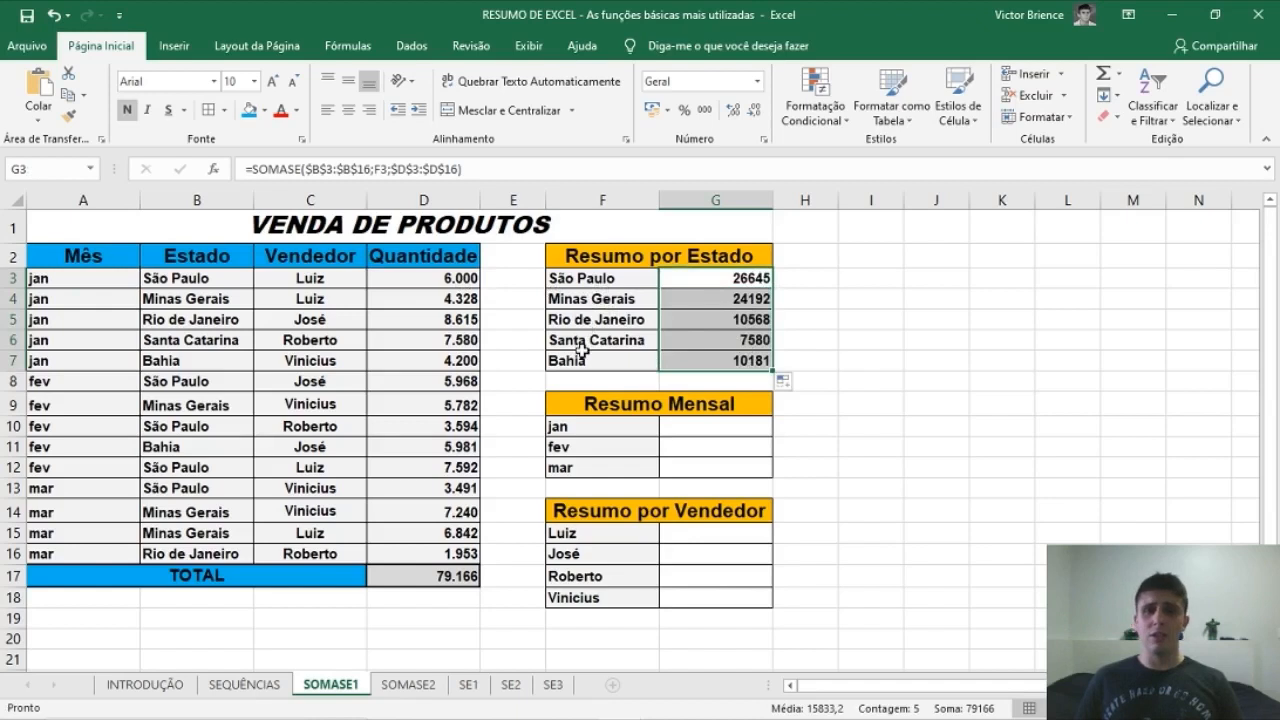
# Enter =SOMASE($A$3:$A$16;F10;$D$3:$D$16) in G10 to sum the jan sales in Resumo Mensal
pyautogui.click(698, 424)
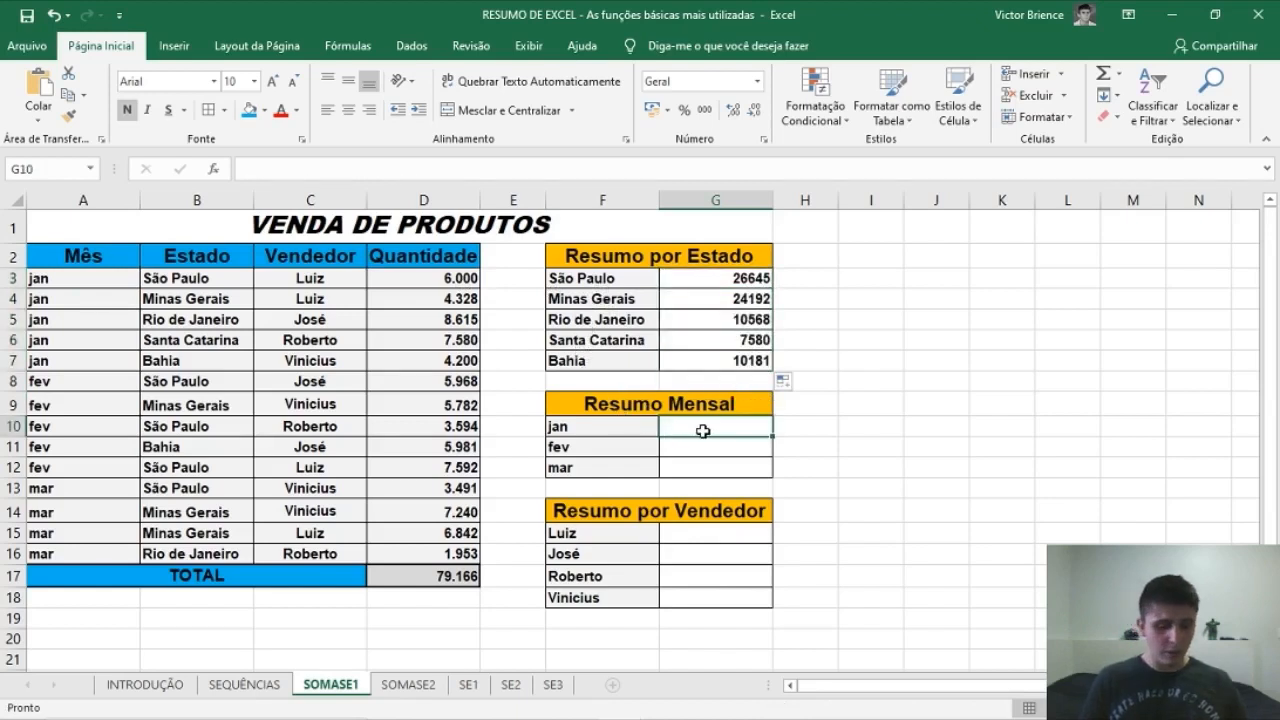
pyautogui.write('=somase')
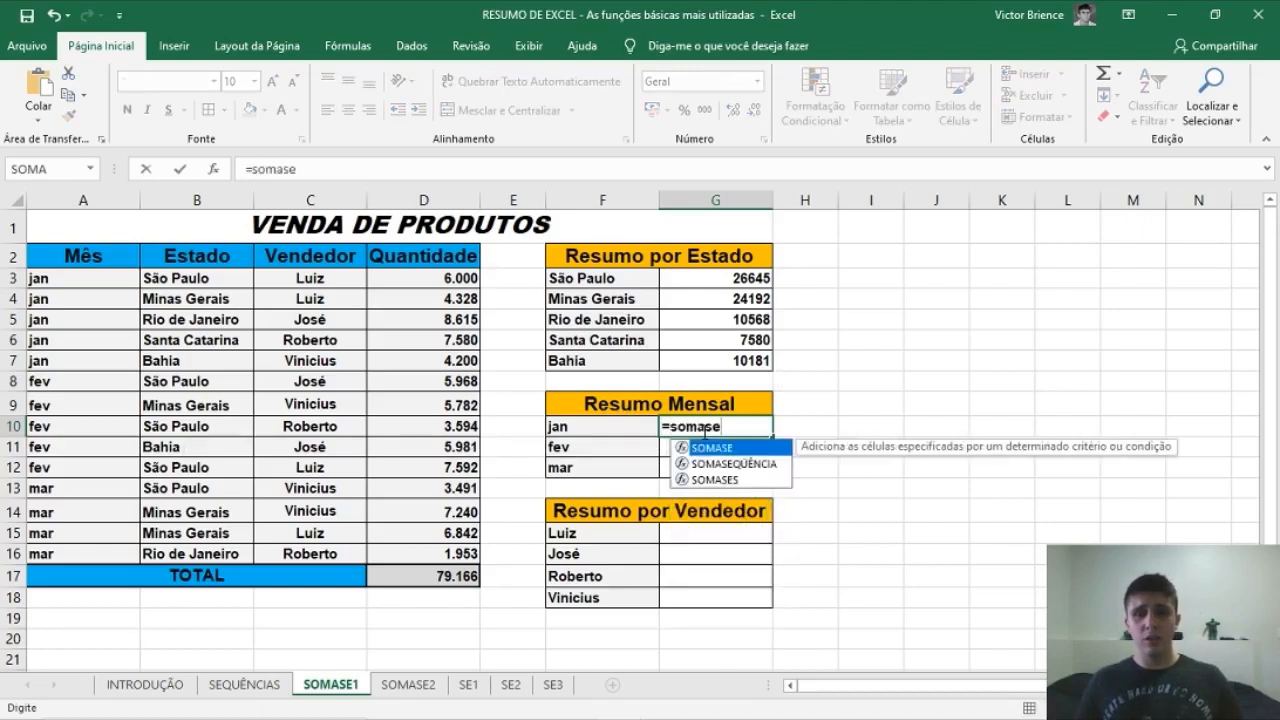
pyautogui.press('Tab')
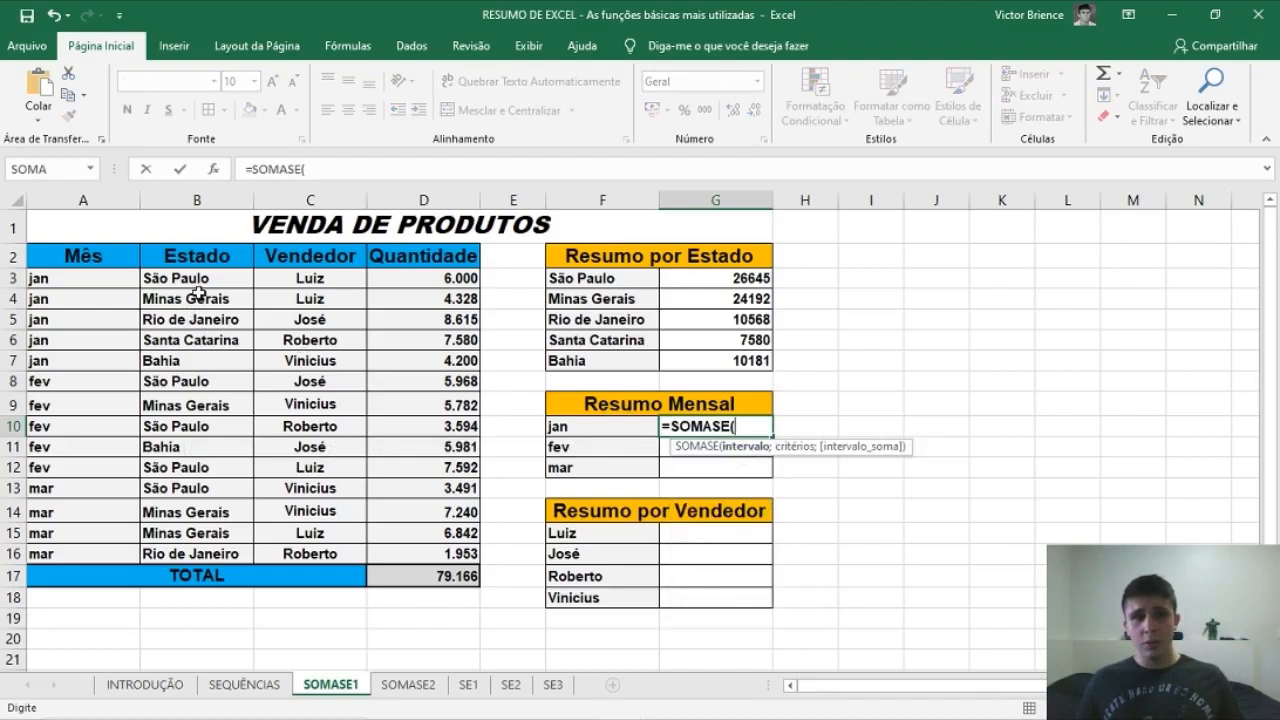
pyautogui.moveTo(75, 285); pyautogui.dragTo(86, 547)
pyautogui.press('F4')
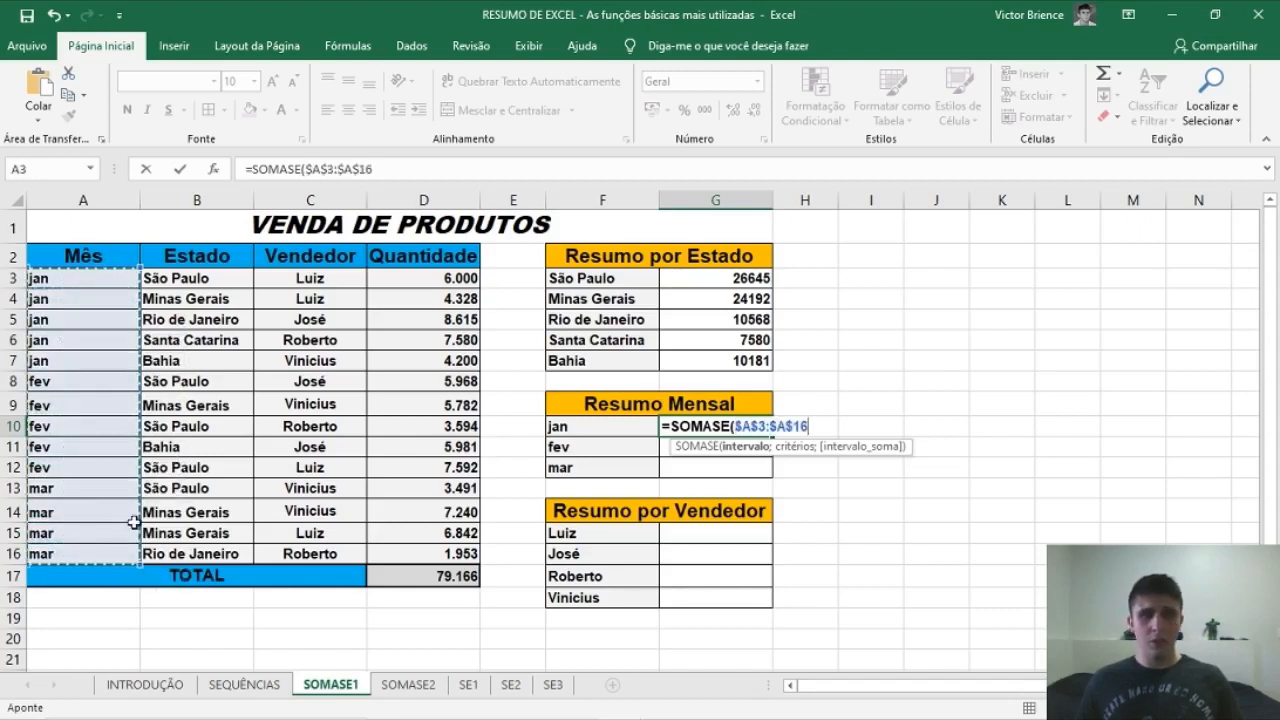
pyautogui.write(';')
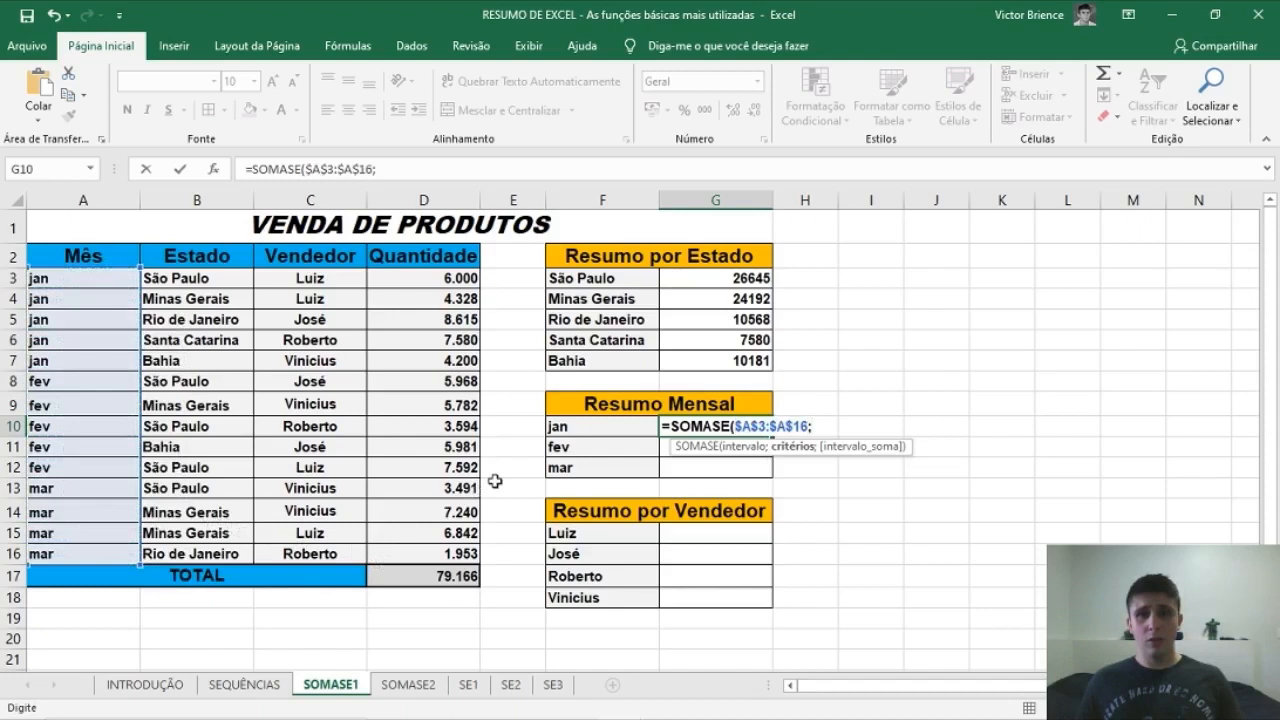
pyautogui.click(573, 427)
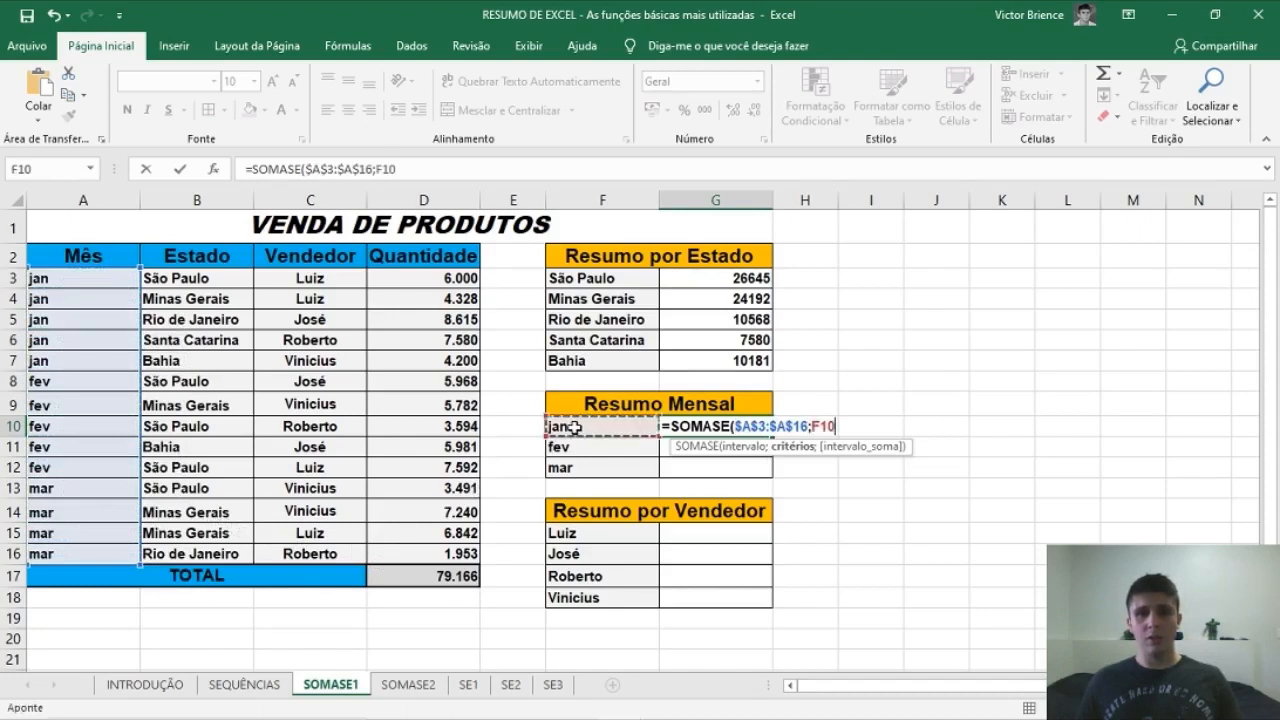
pyautogui.write(';')
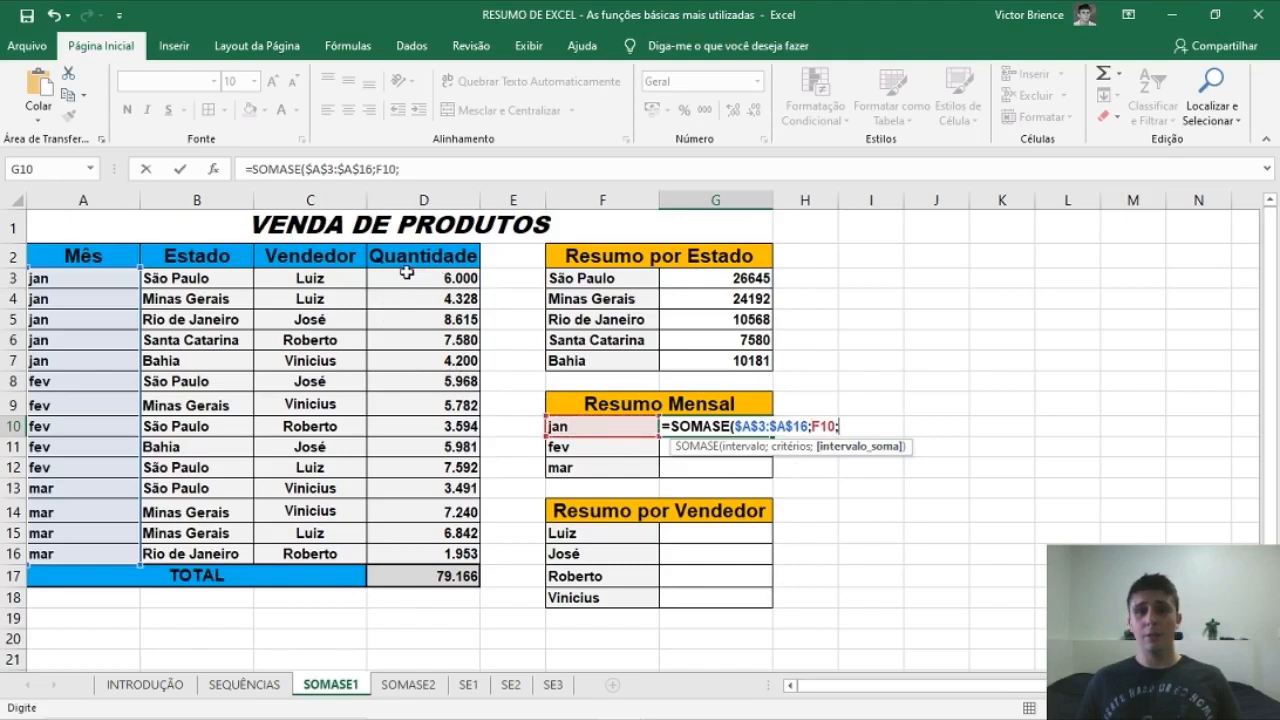
pyautogui.moveTo(425, 279); pyautogui.dragTo(431, 546)
pyautogui.press('F4')
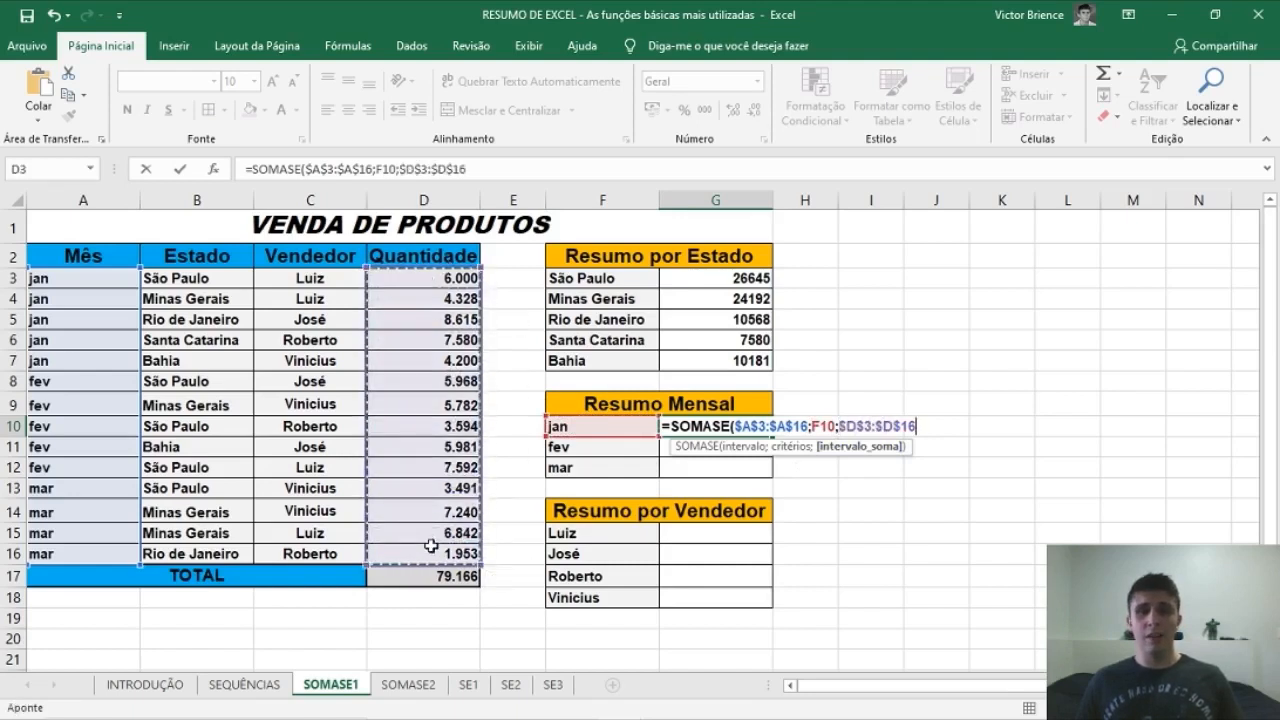
pyautogui.press('Return')
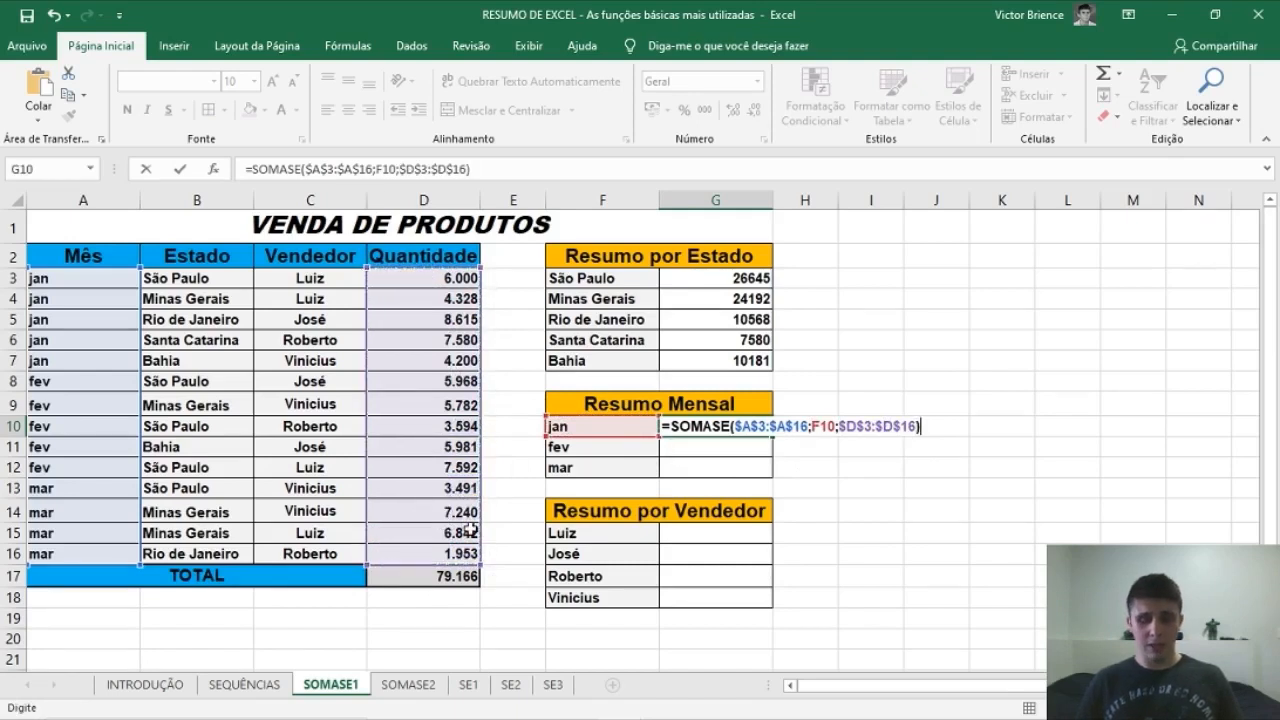
# Fill the jan formula from G10 down to G12 for fev and mar, and check both month labels
pyautogui.click(691, 428)
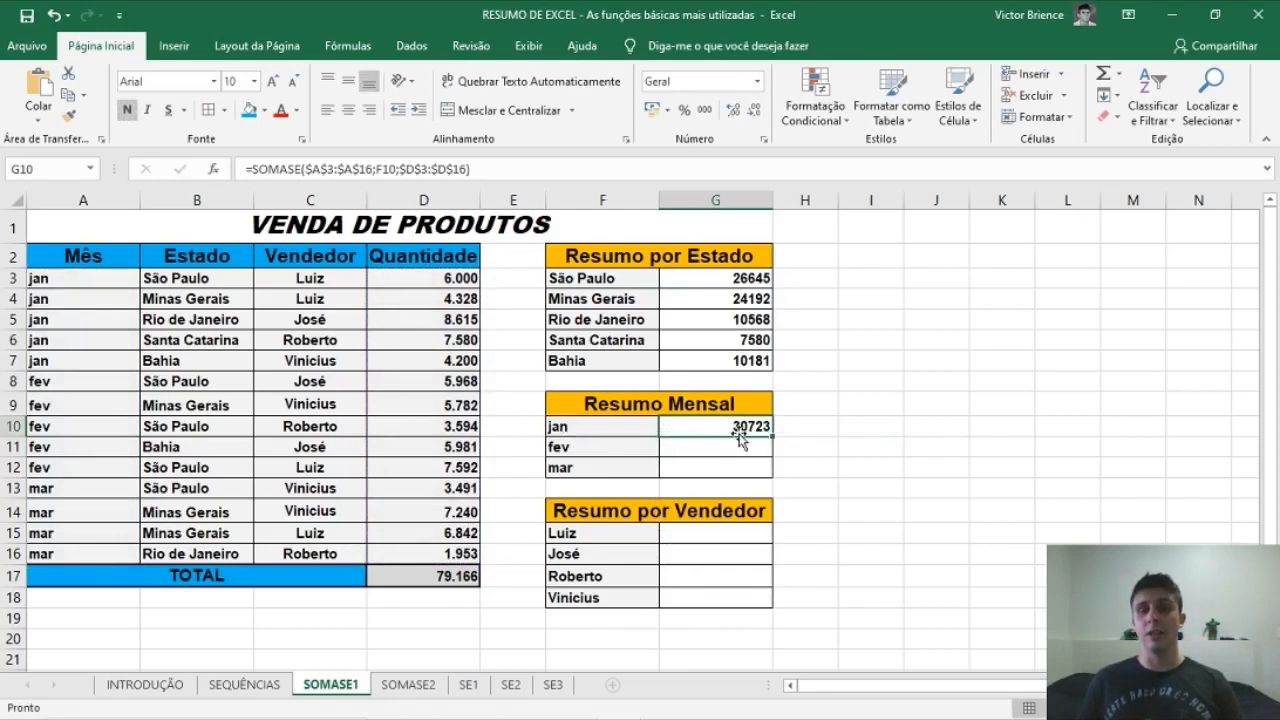
pyautogui.moveTo(773, 437); pyautogui.dragTo(771, 472)
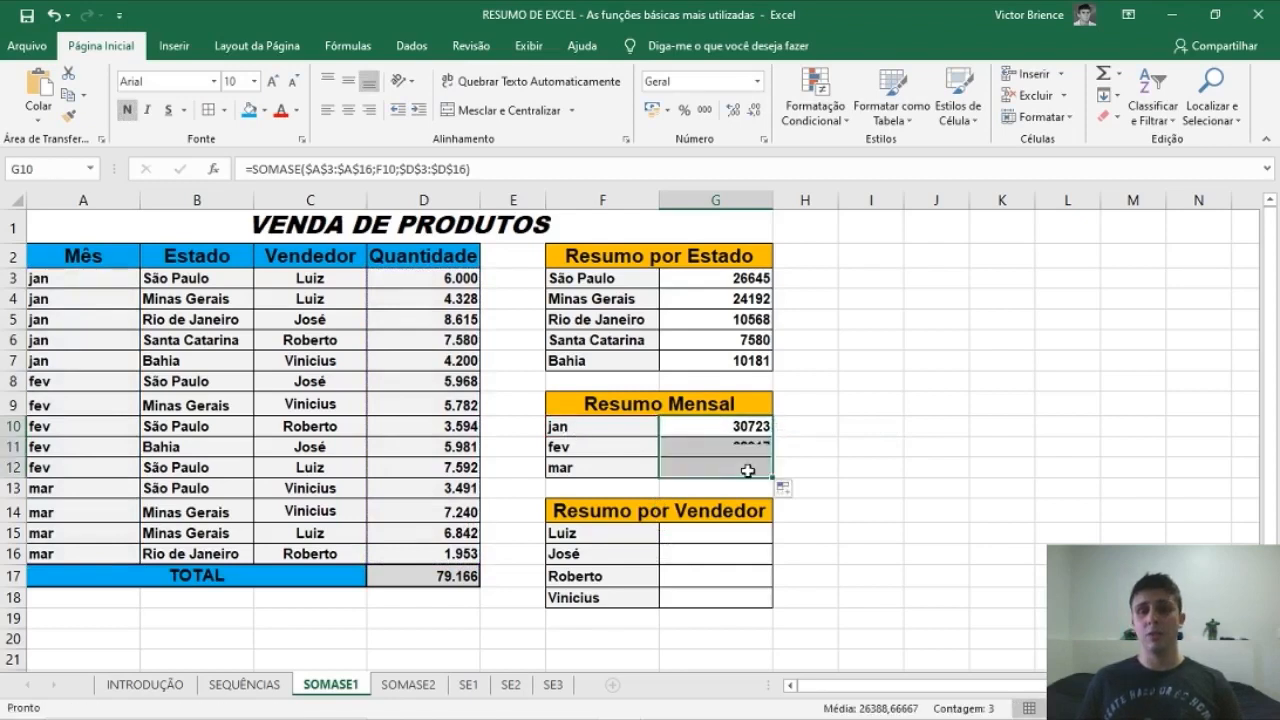
pyautogui.click(563, 451)
pyautogui.click(566, 465)
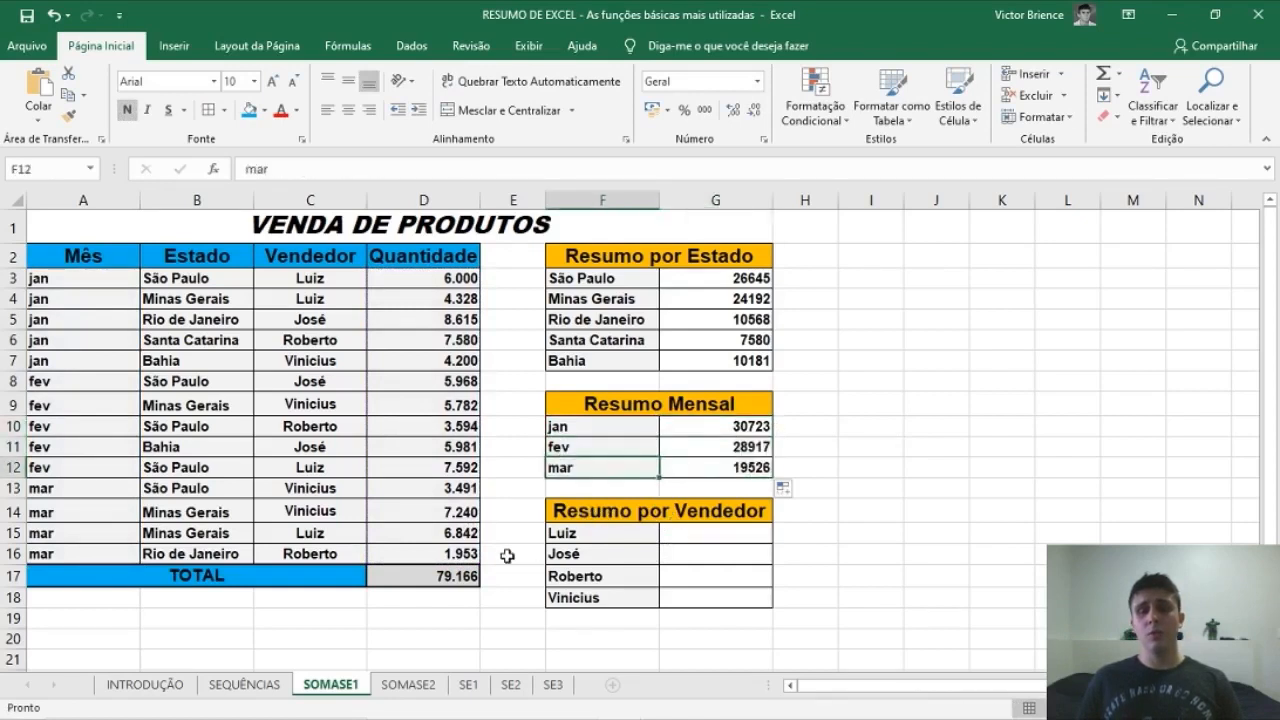
# Enter =SOMASE($C$3:$C$16;F15;$D$3:$D$16) in G15 to sum the first salesperson's sales in Resumo por Vendedor
pyautogui.click(687, 537)
pyautogui.write('=')
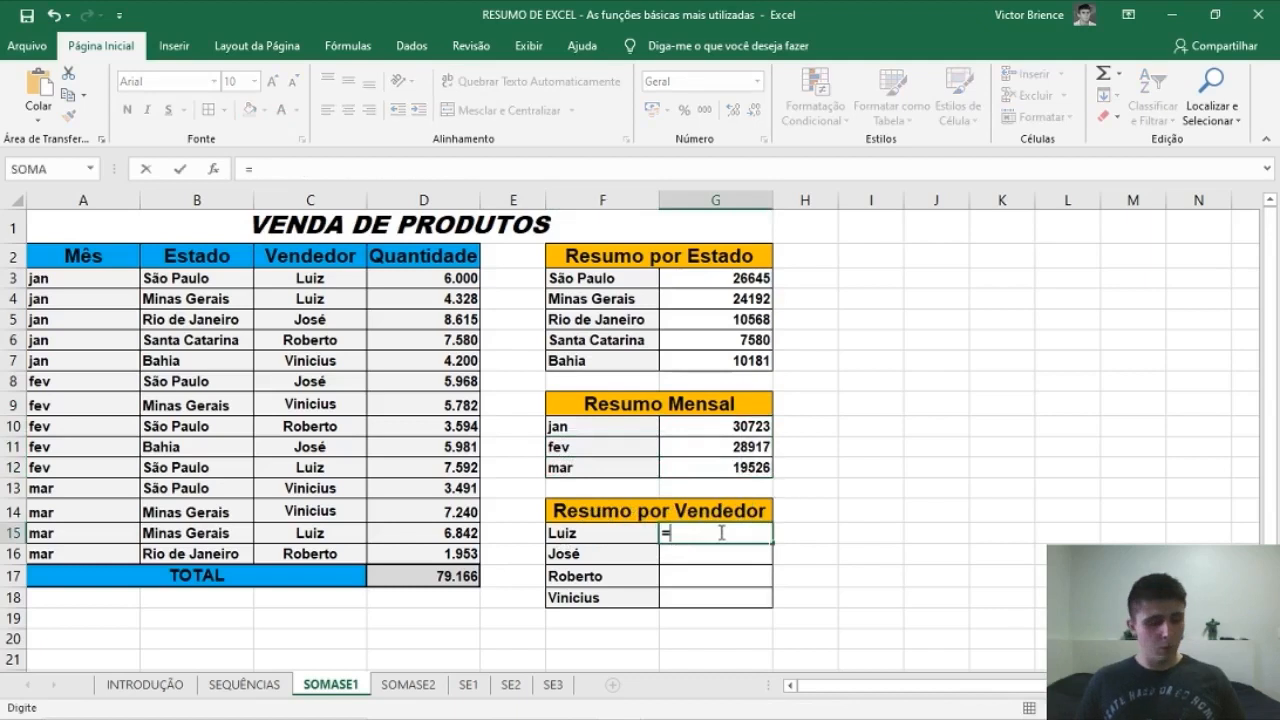
pyautogui.write('somase')
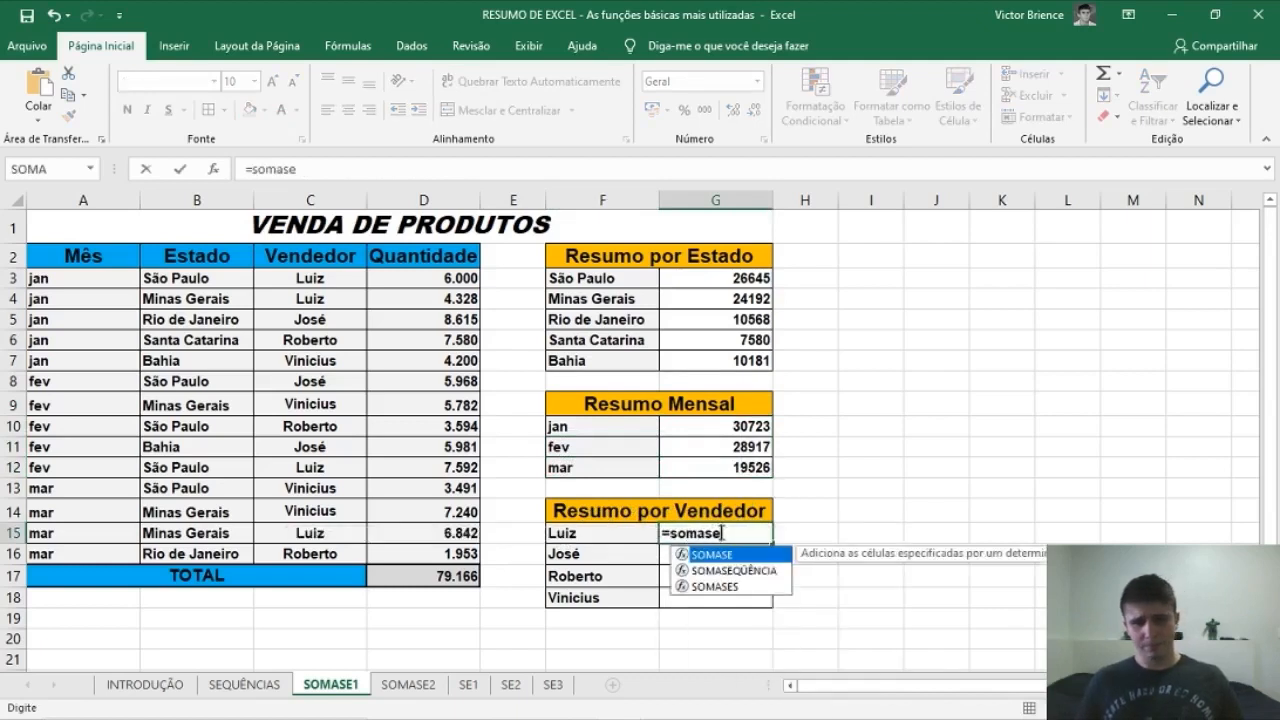
pyautogui.press('Tab')
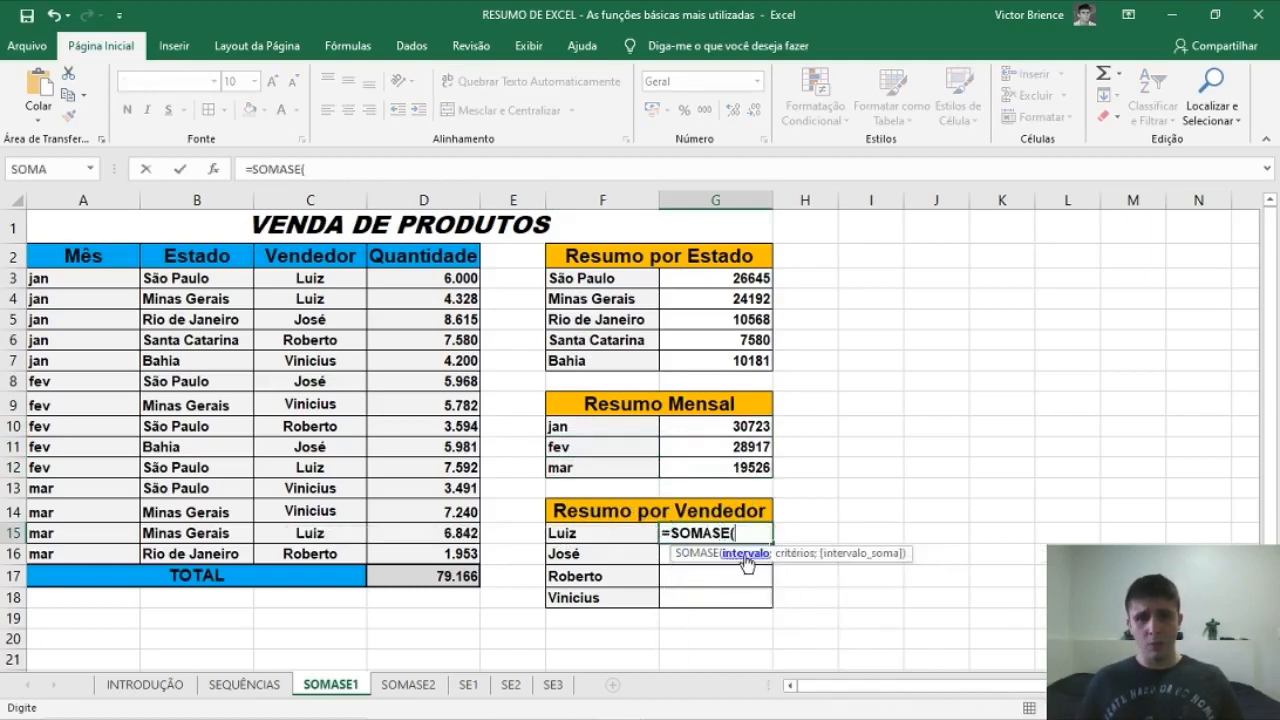
pyautogui.moveTo(299, 280); pyautogui.dragTo(299, 543)
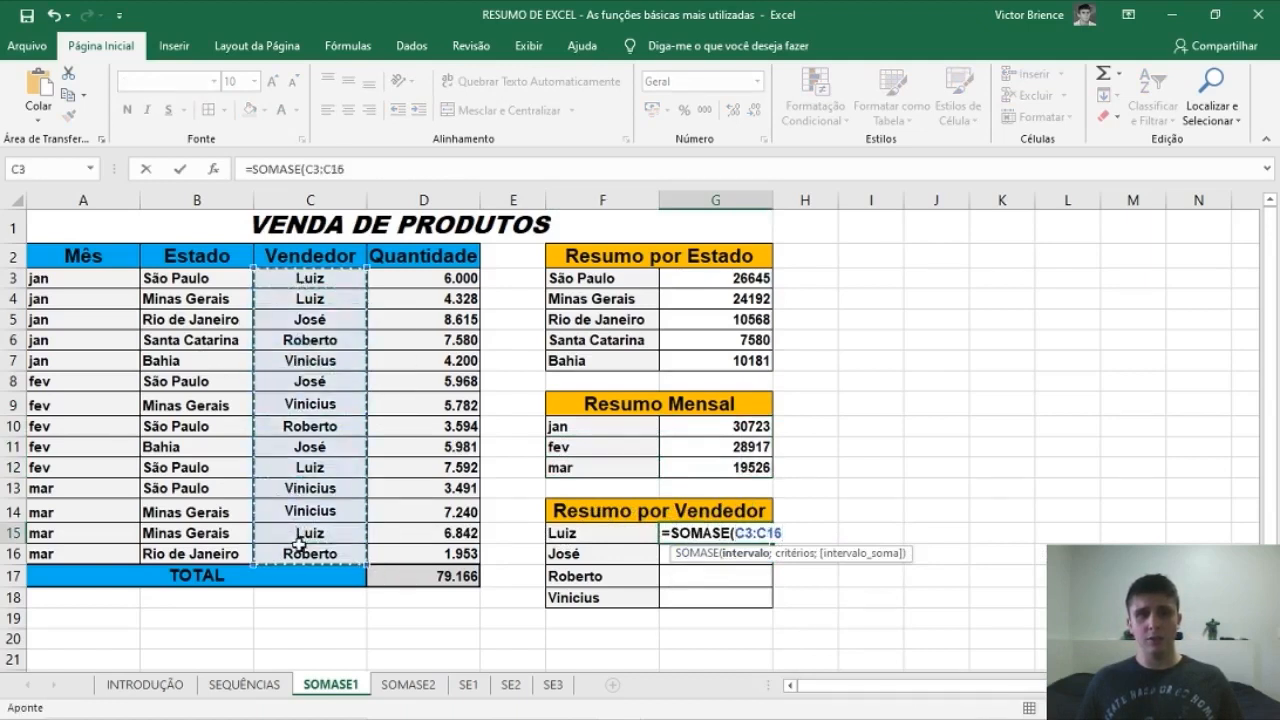
pyautogui.press('F4')
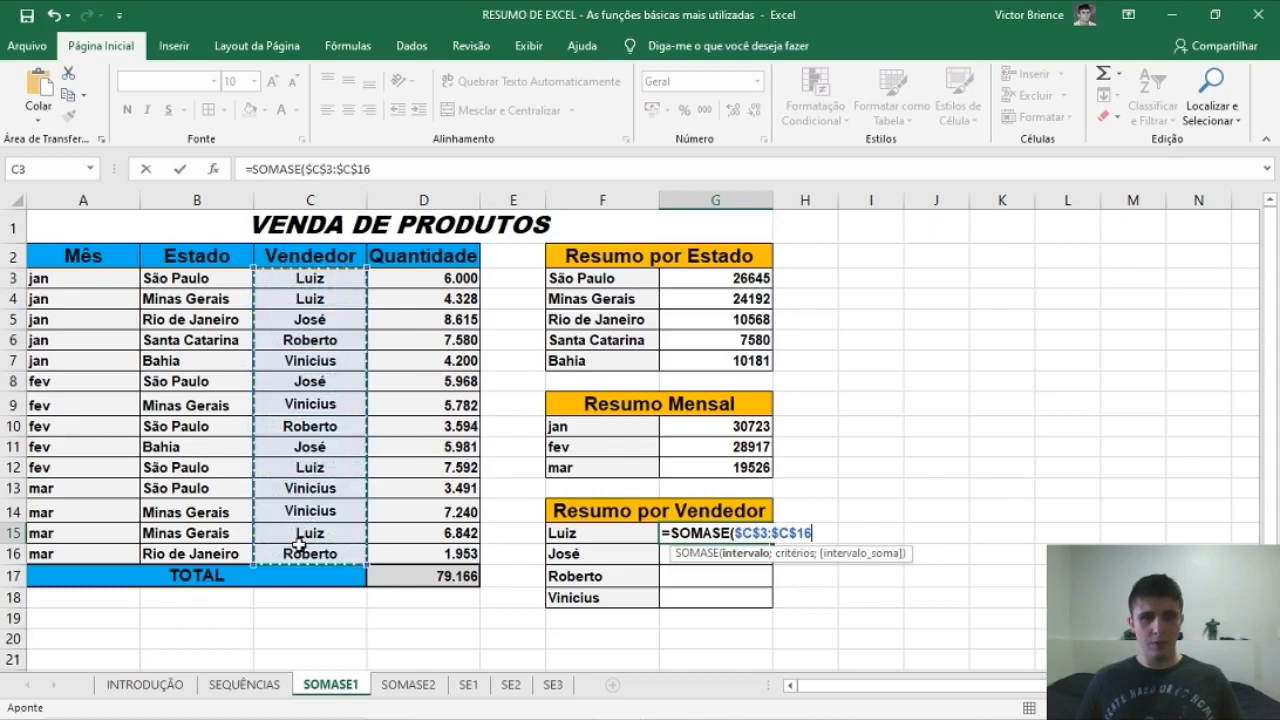
pyautogui.write(';')
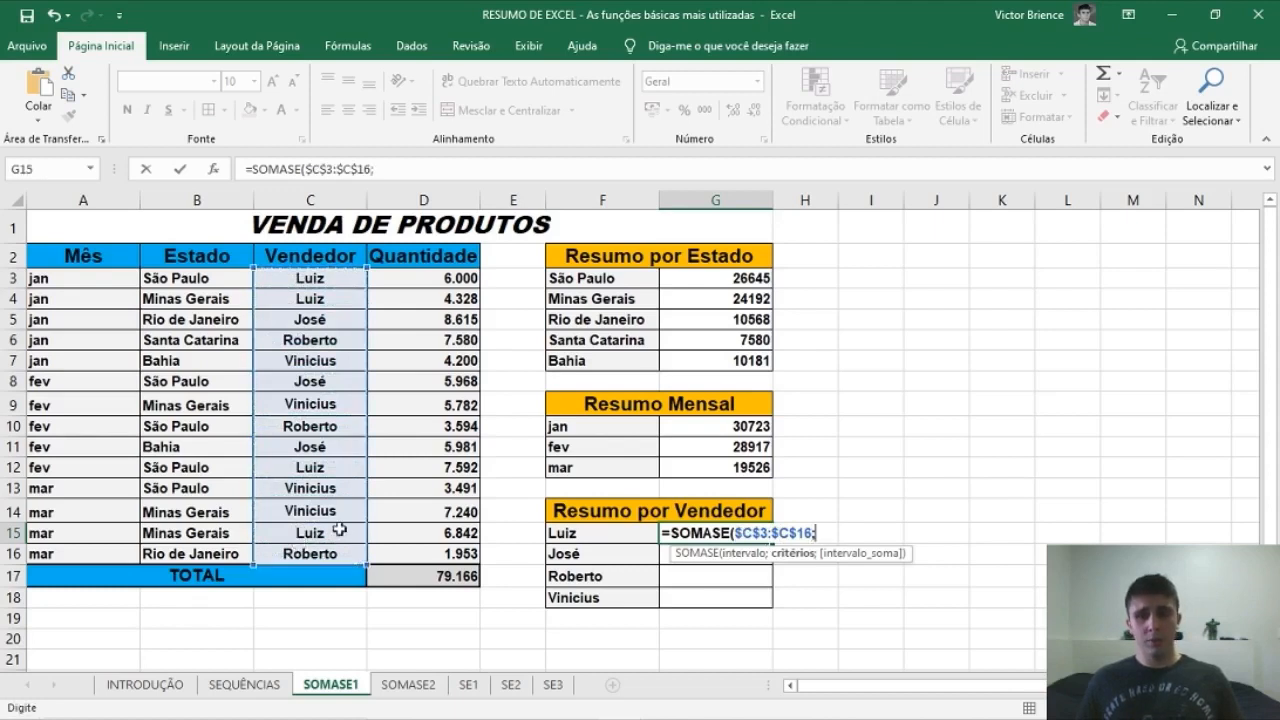
pyautogui.click(585, 533)
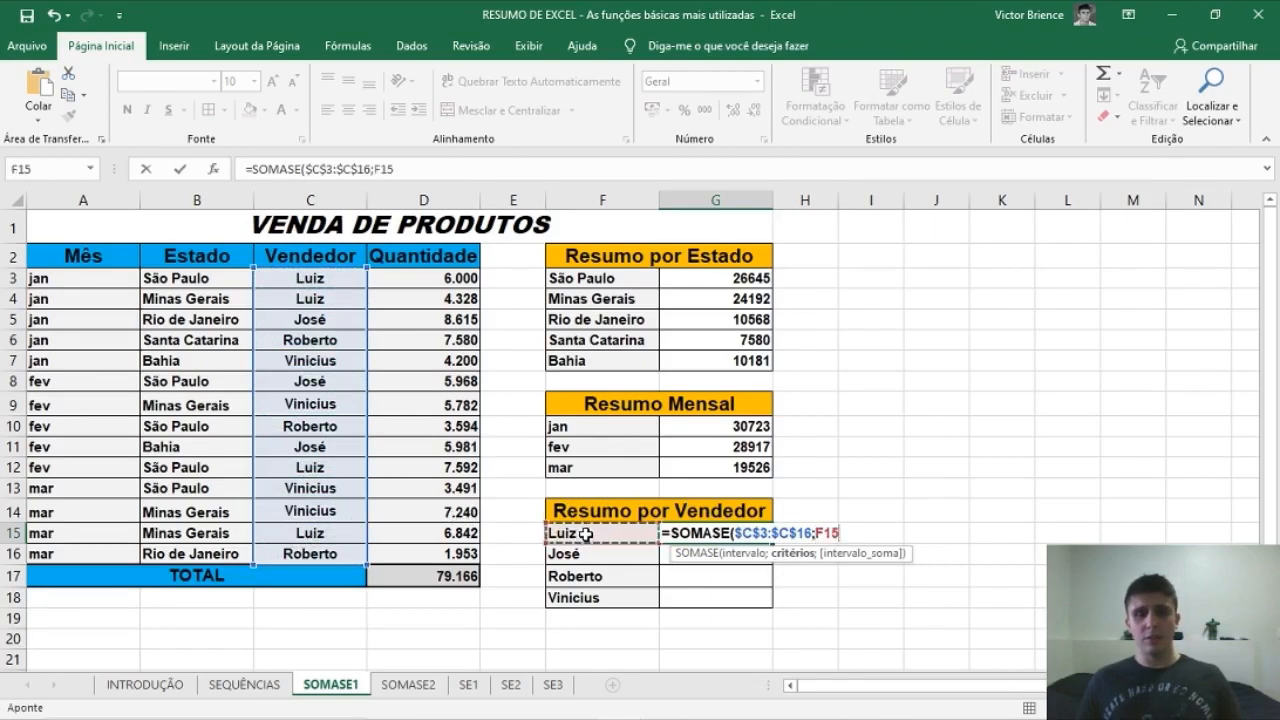
pyautogui.write(';')
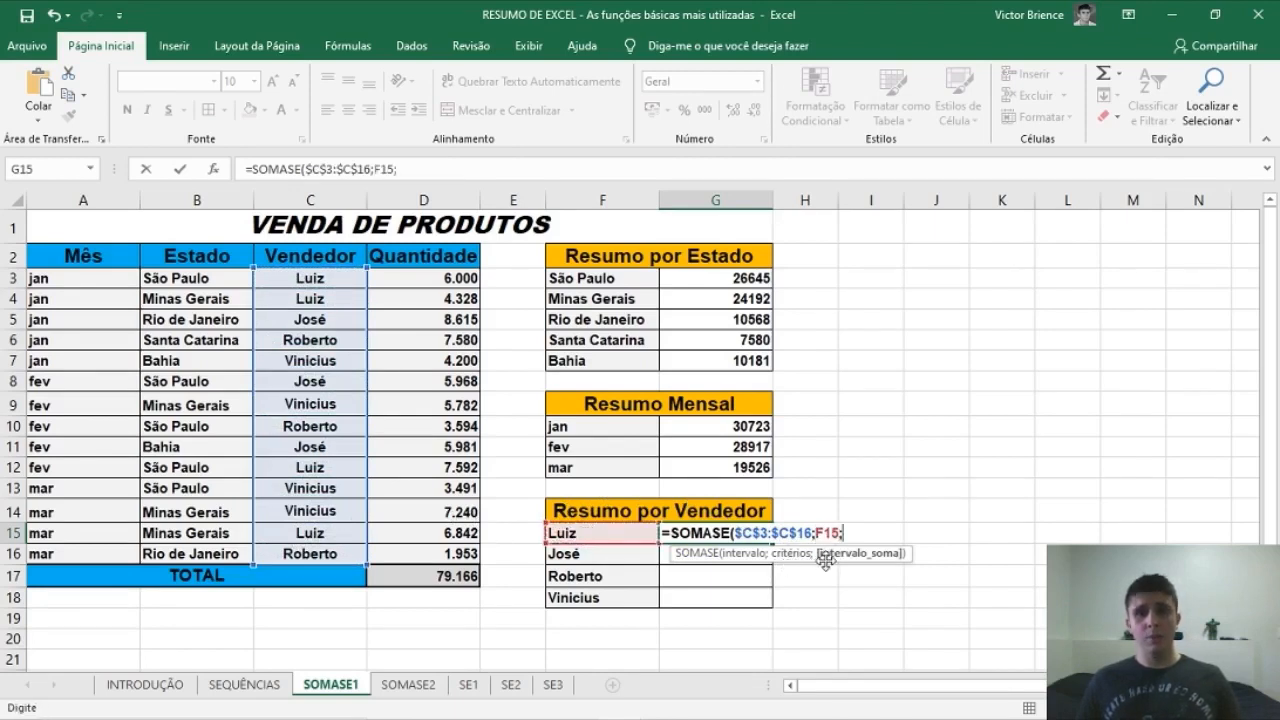
pyautogui.moveTo(423, 283); pyautogui.dragTo(417, 553)
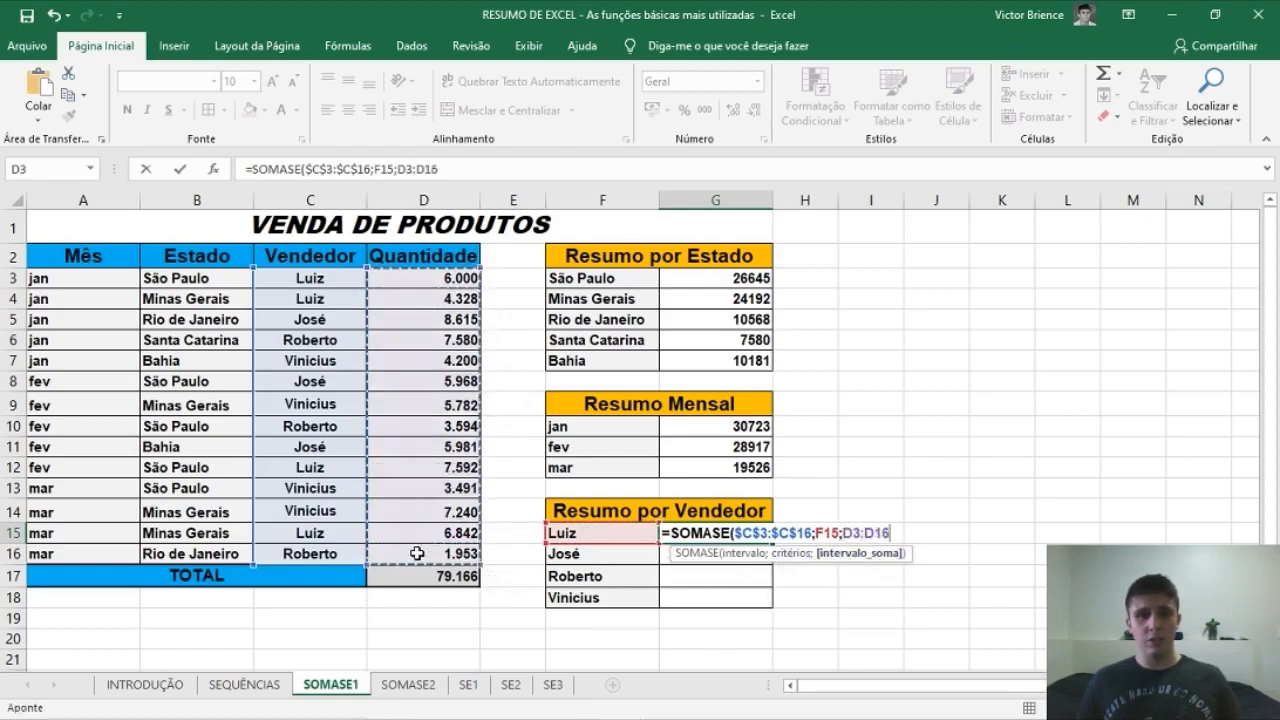
pyautogui.press('F4')
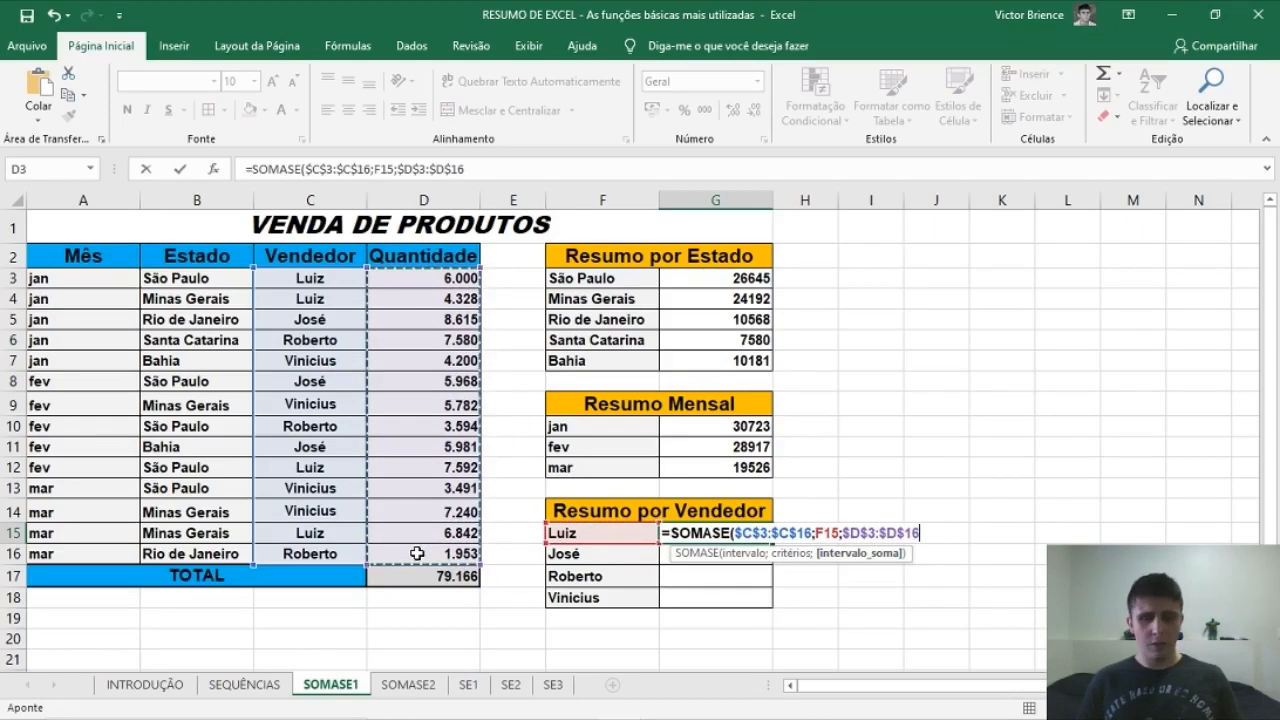
pyautogui.press('Return')
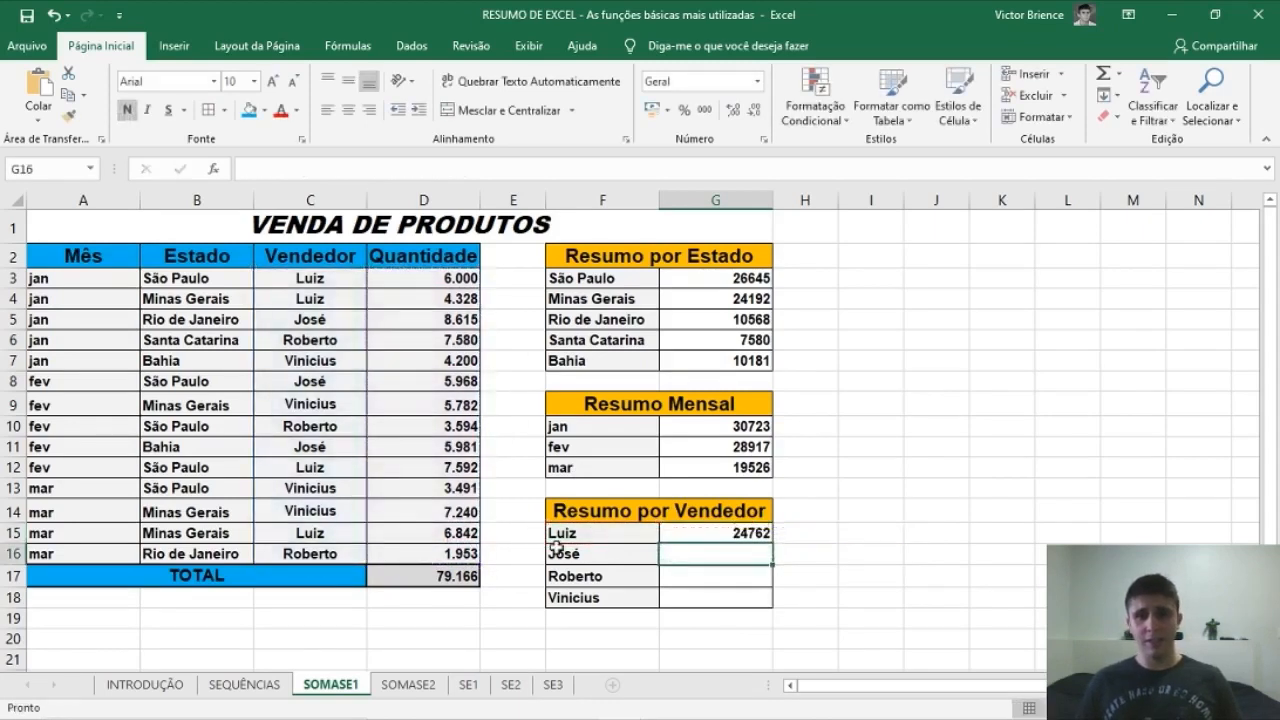
# Fill the salesperson formula from G15 down to G18 for the remaining salespeople
pyautogui.click(717, 535)
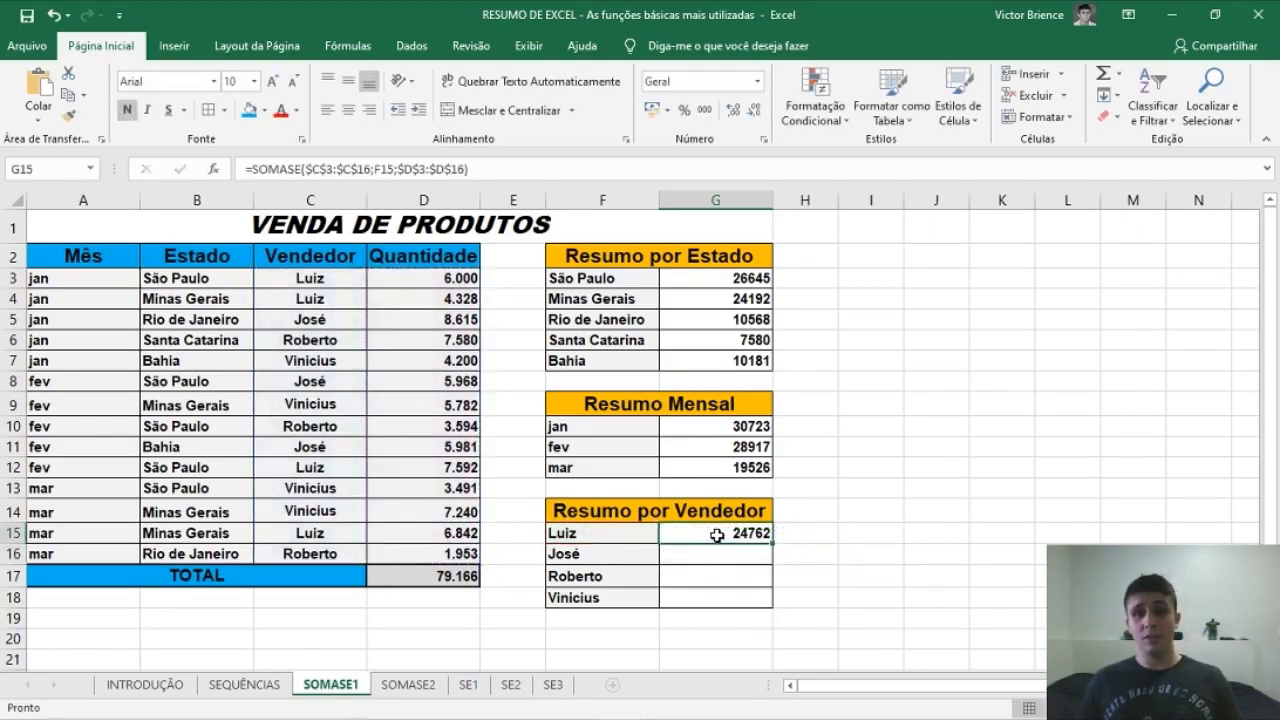
pyautogui.moveTo(773, 540); pyautogui.dragTo(745, 600)
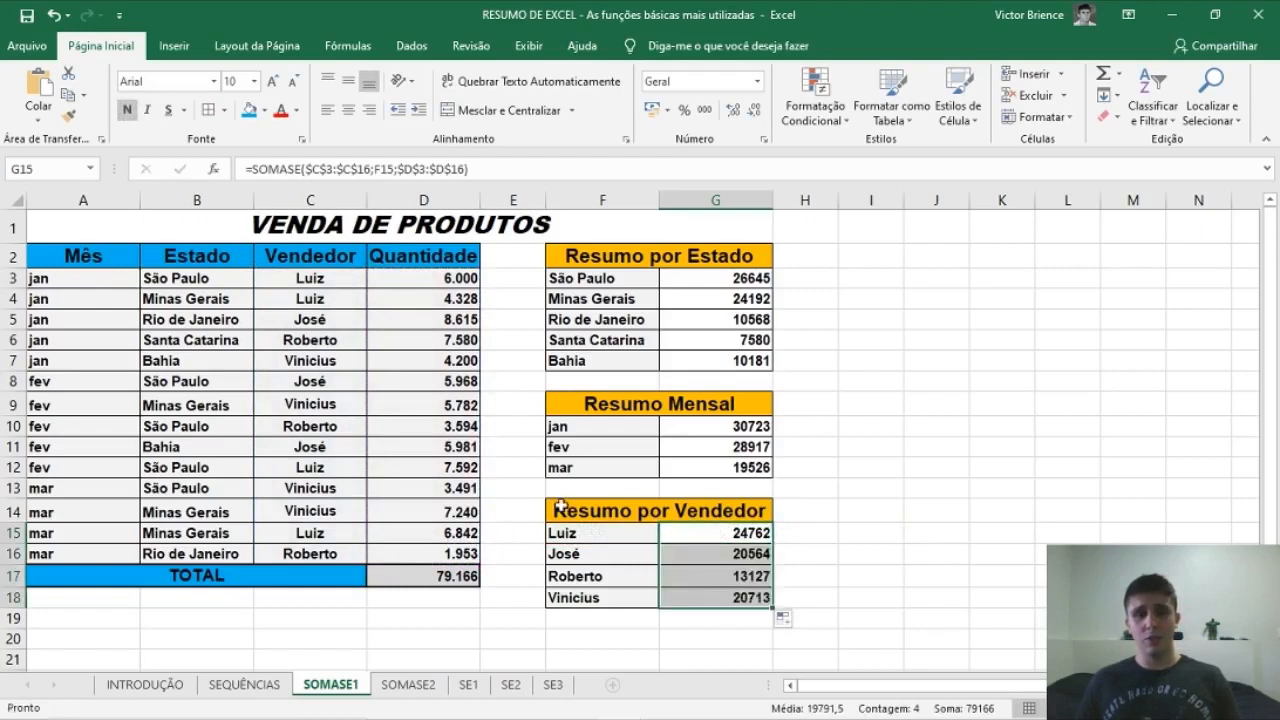
pyautogui.click(72, 258)
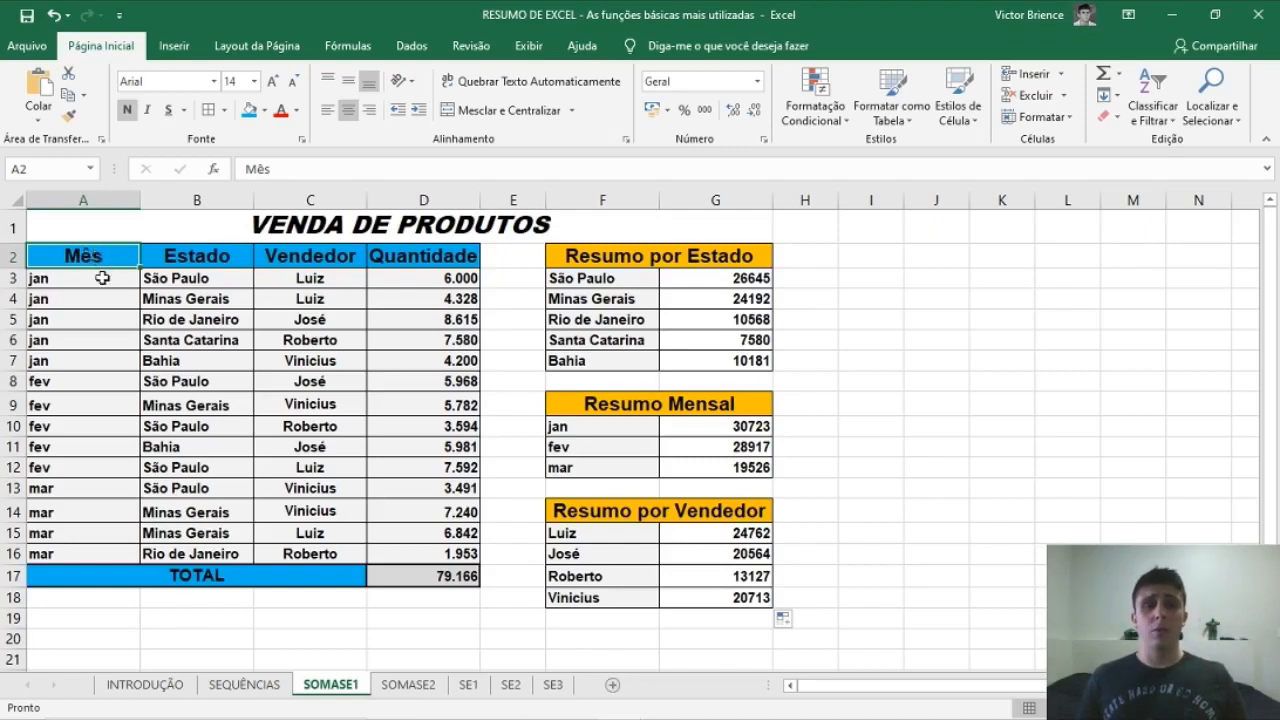
# Open the SOMASE2 sheet and examine the product quantities in the table and the summing condition in E3
pyautogui.click(400, 685)
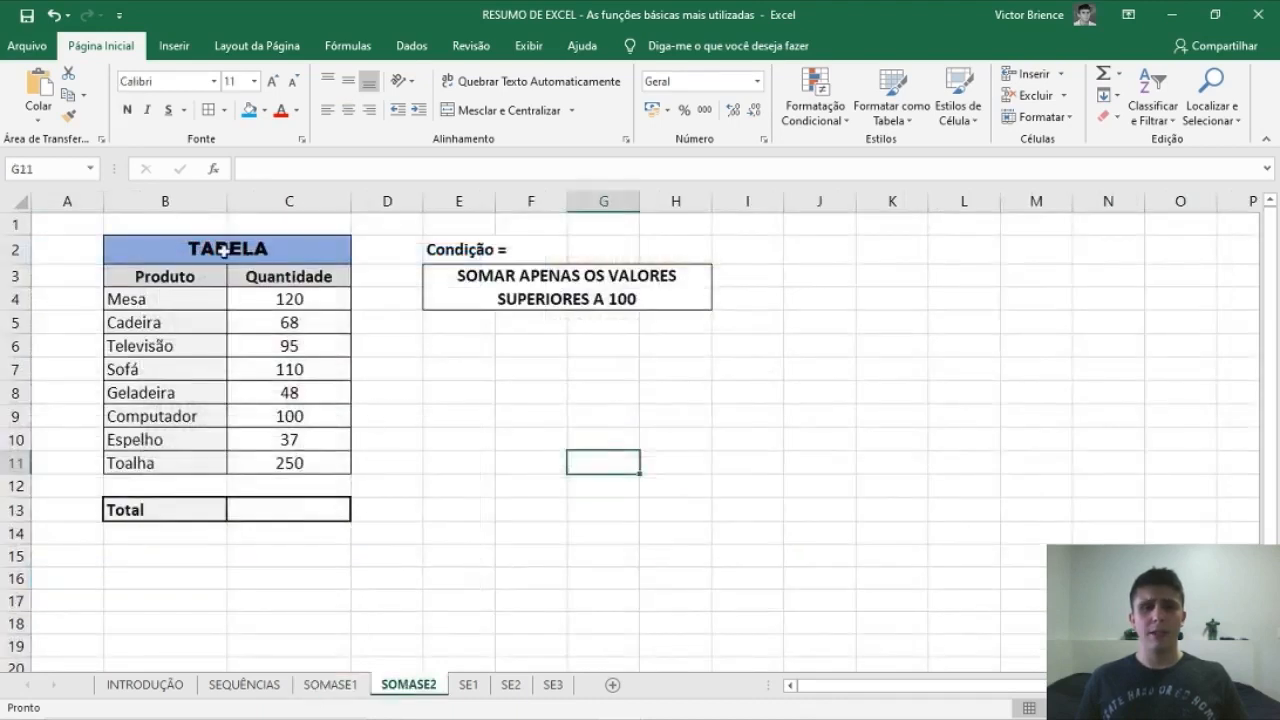
pyautogui.moveTo(125, 299); pyautogui.dragTo(134, 279)
pyautogui.click(134, 346)
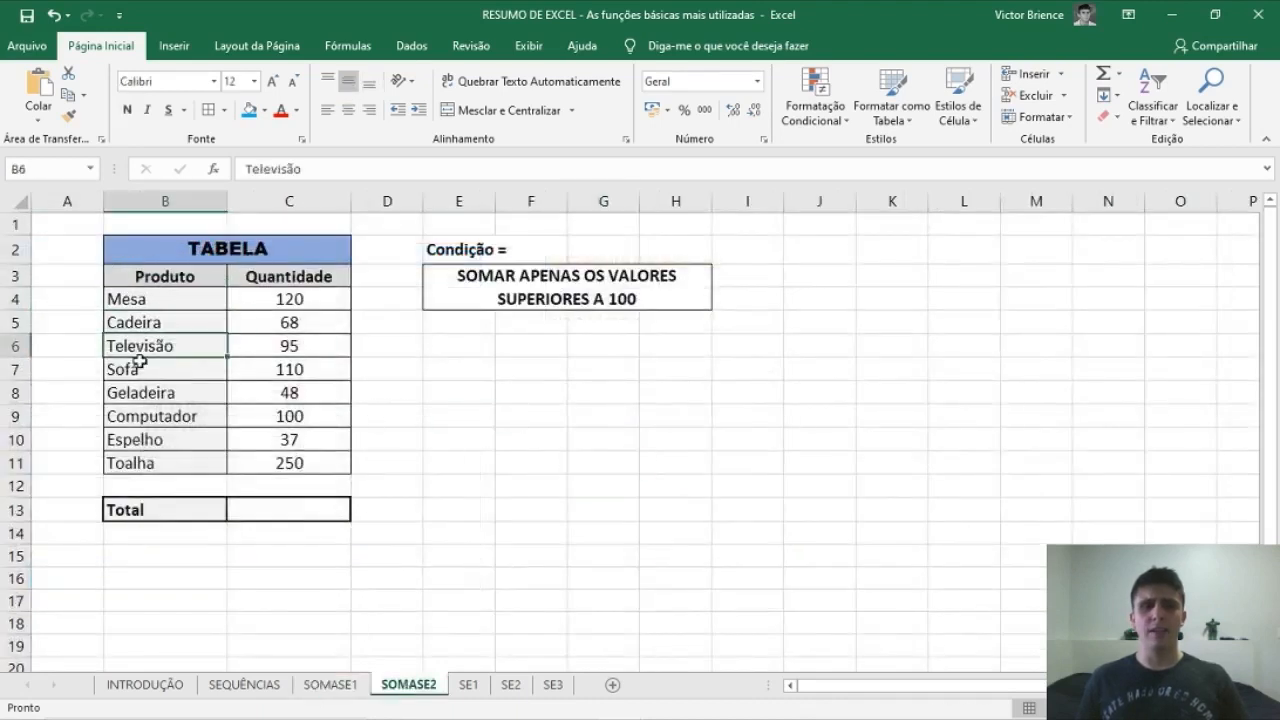
pyautogui.moveTo(281, 305); pyautogui.dragTo(290, 463)
pyautogui.click(452, 415)
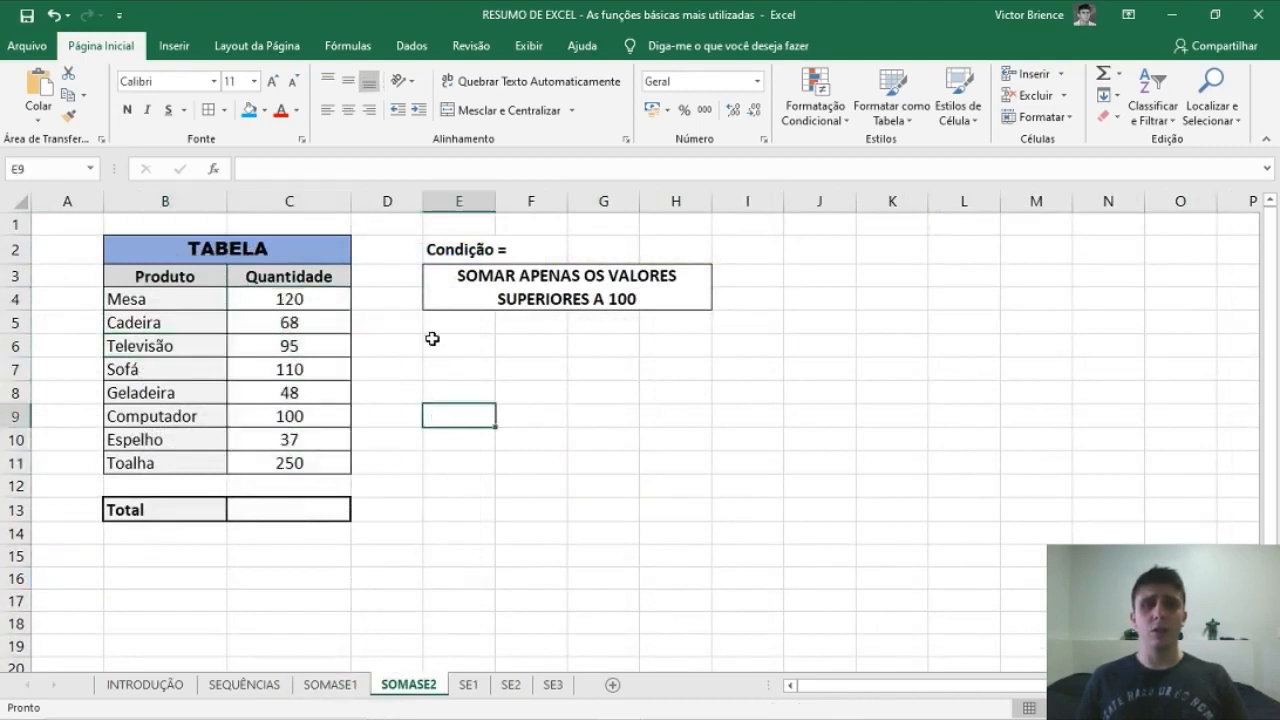
pyautogui.click(436, 250)
pyautogui.click(510, 283)
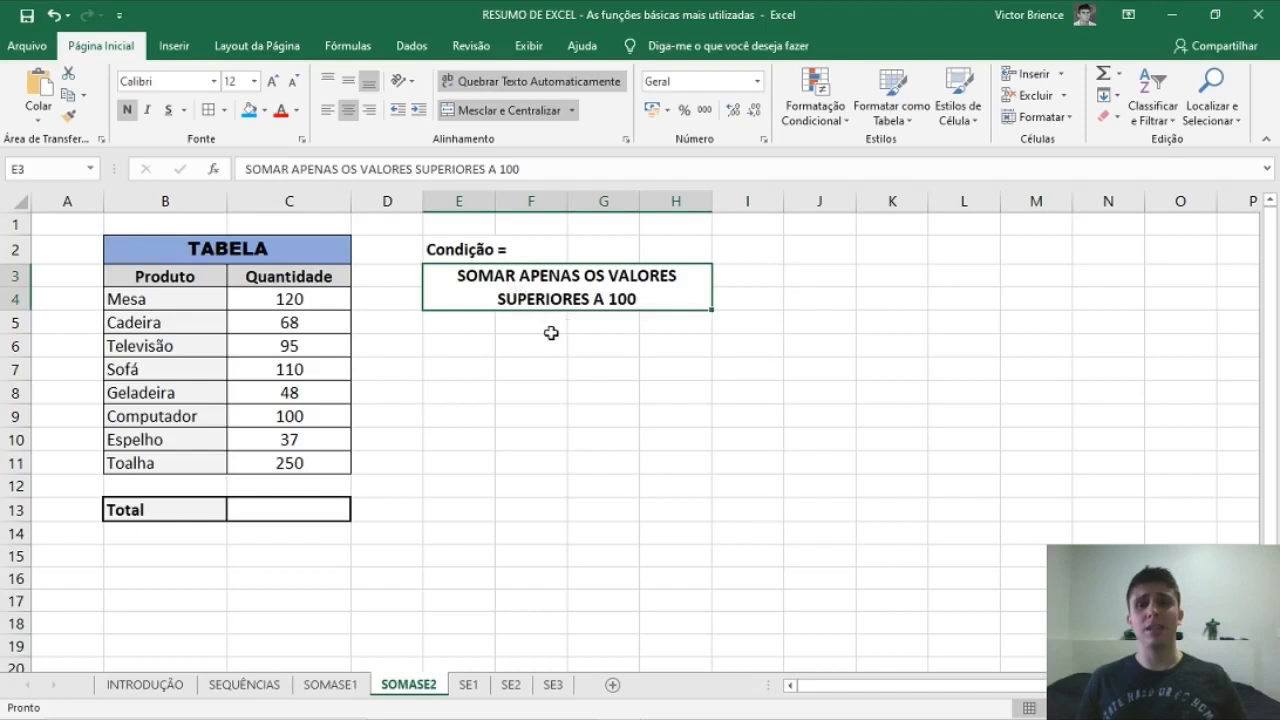
# Enter =SOMASE(C4:C11;">100") in C13 to total only the quantities above 100, and check the formula
pyautogui.click(281, 506)
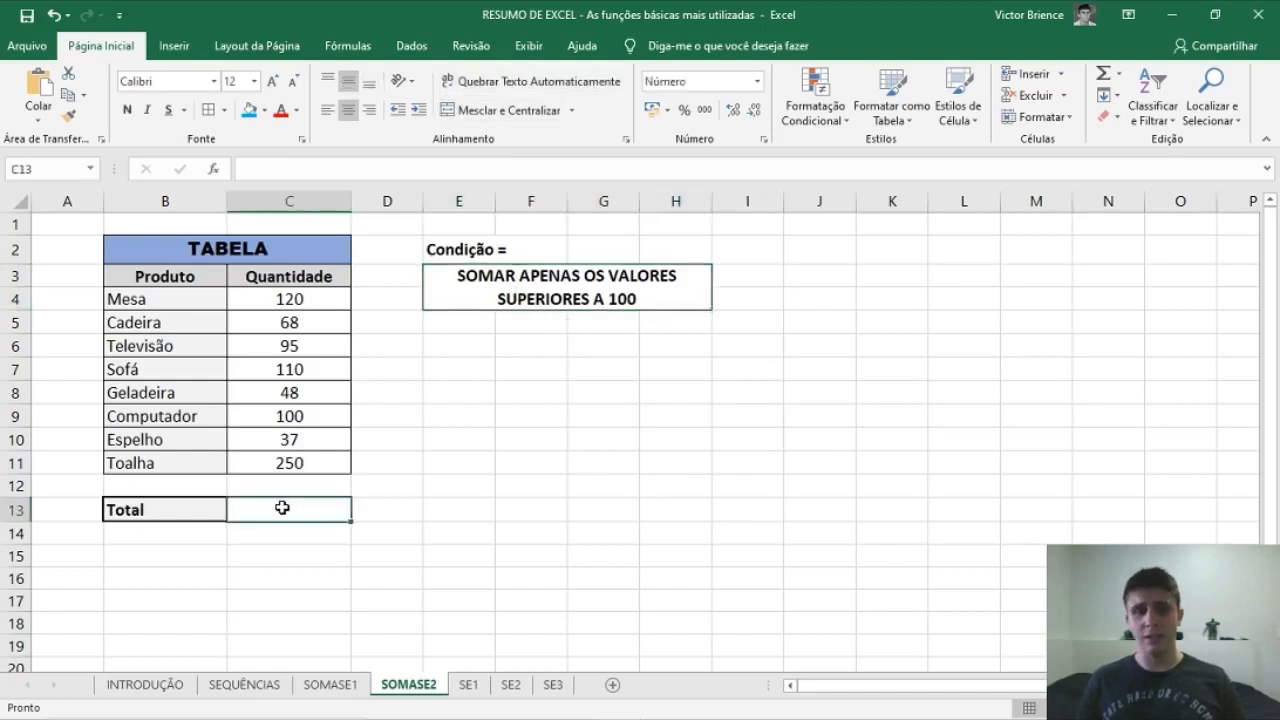
pyautogui.write('=somase')
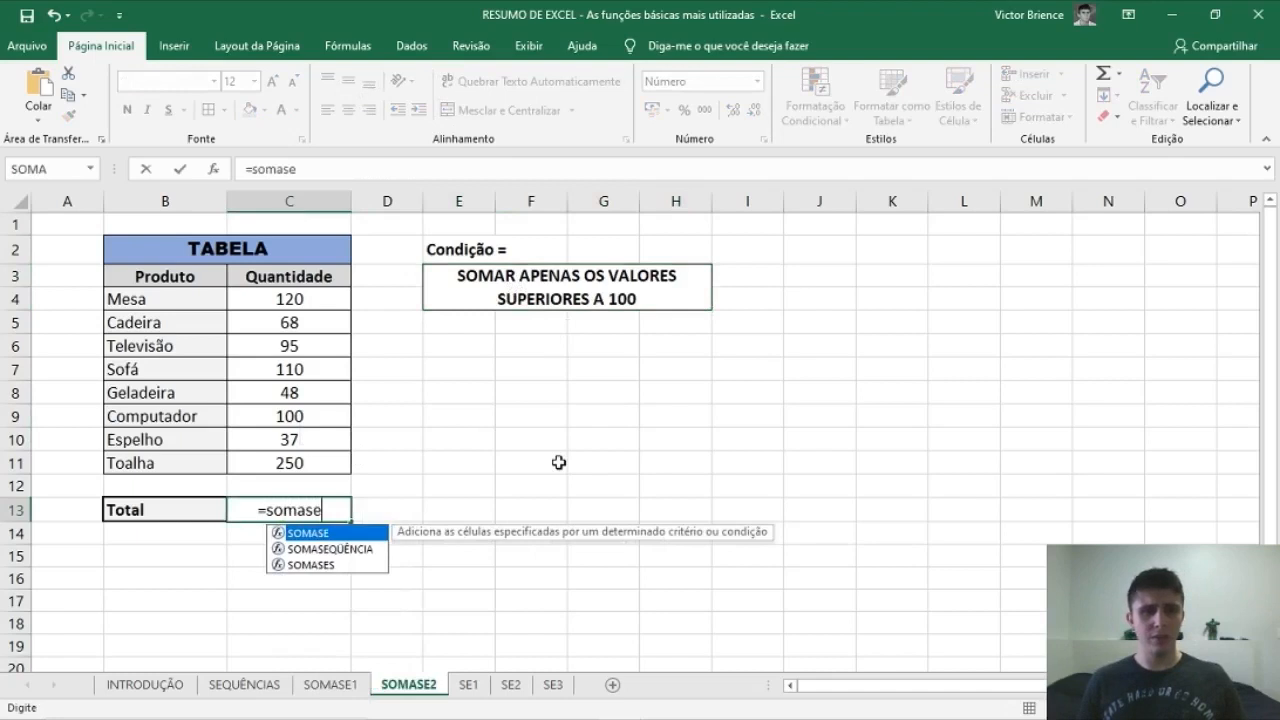
pyautogui.press('Tab')
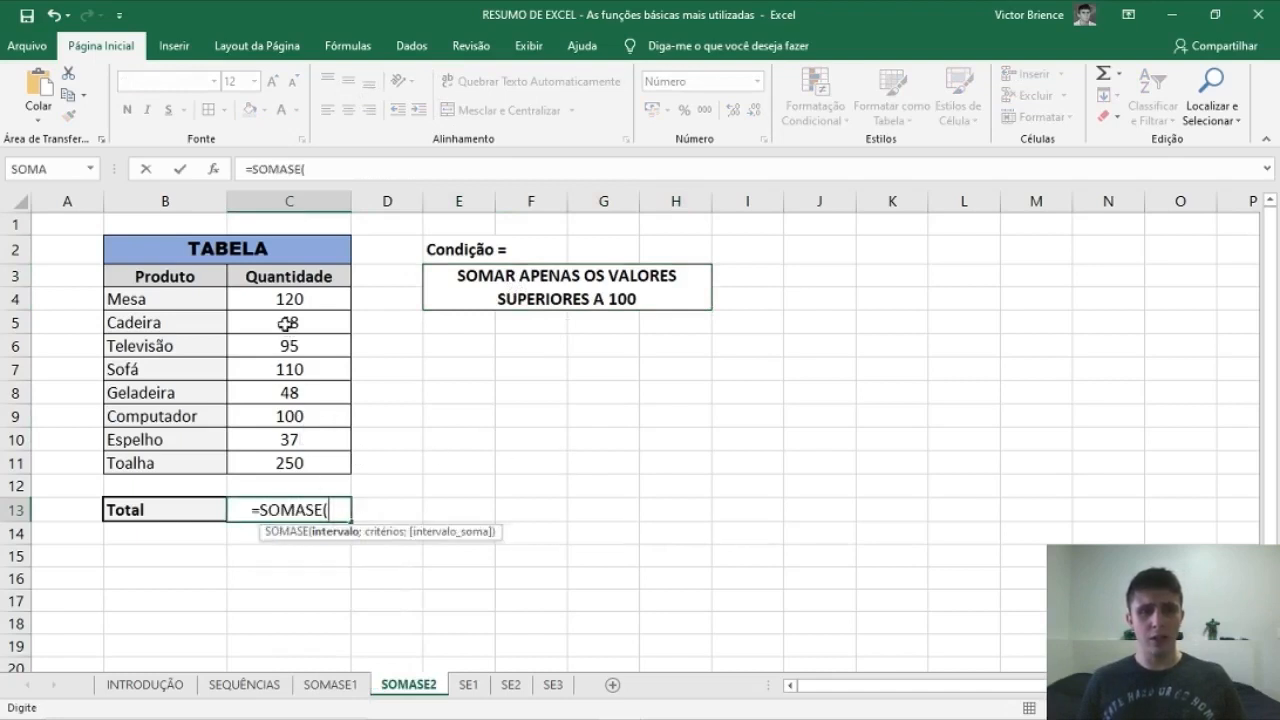
pyautogui.moveTo(278, 306); pyautogui.dragTo(294, 463)
pyautogui.write(';')
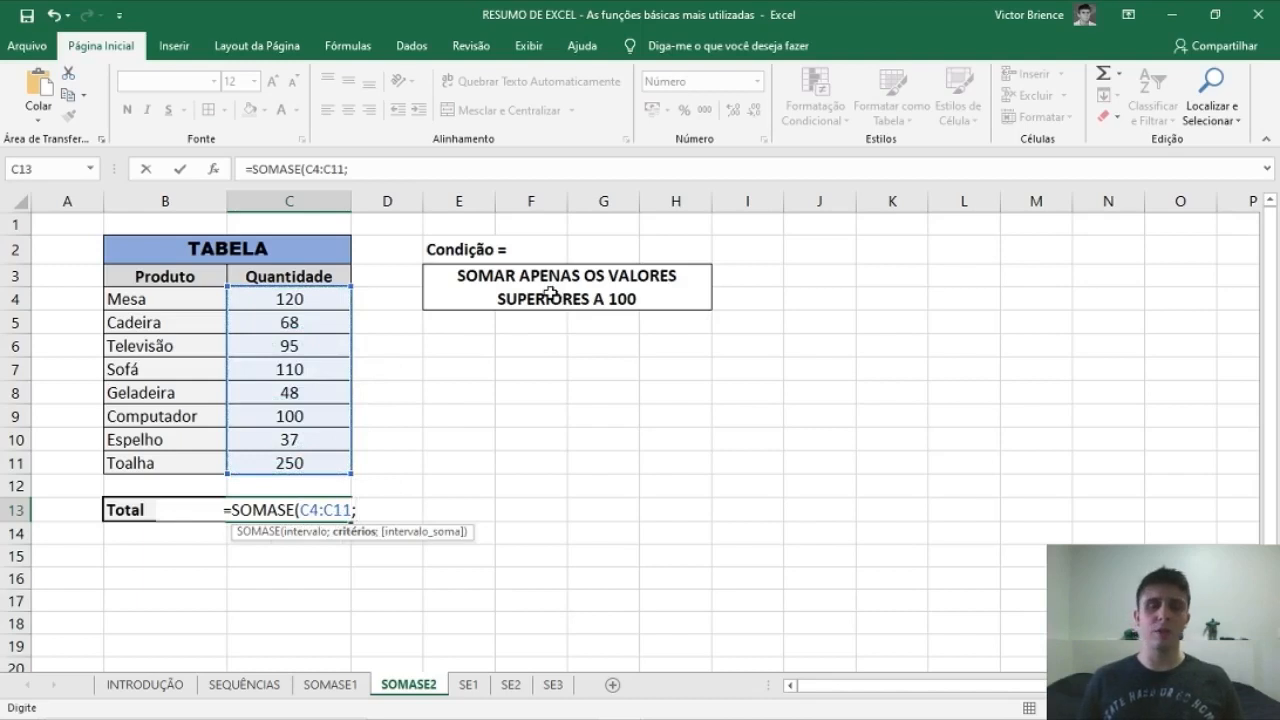
pyautogui.write('">100')
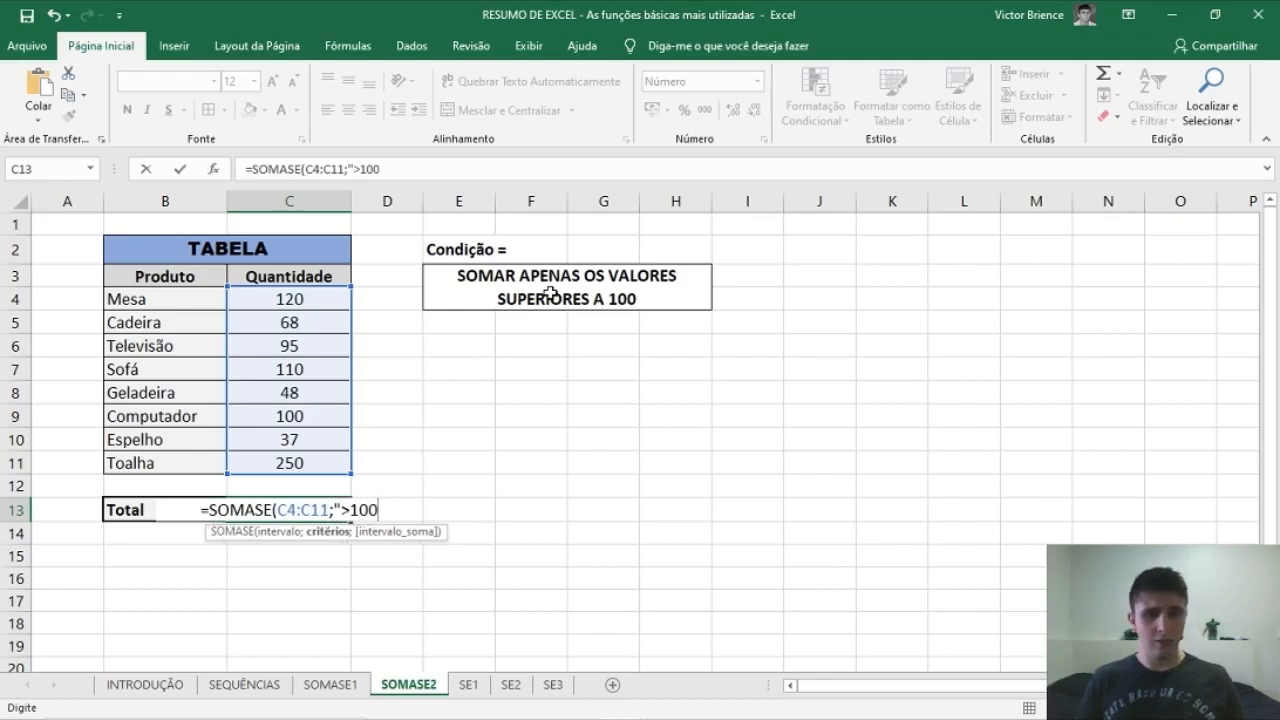
pyautogui.write('")')
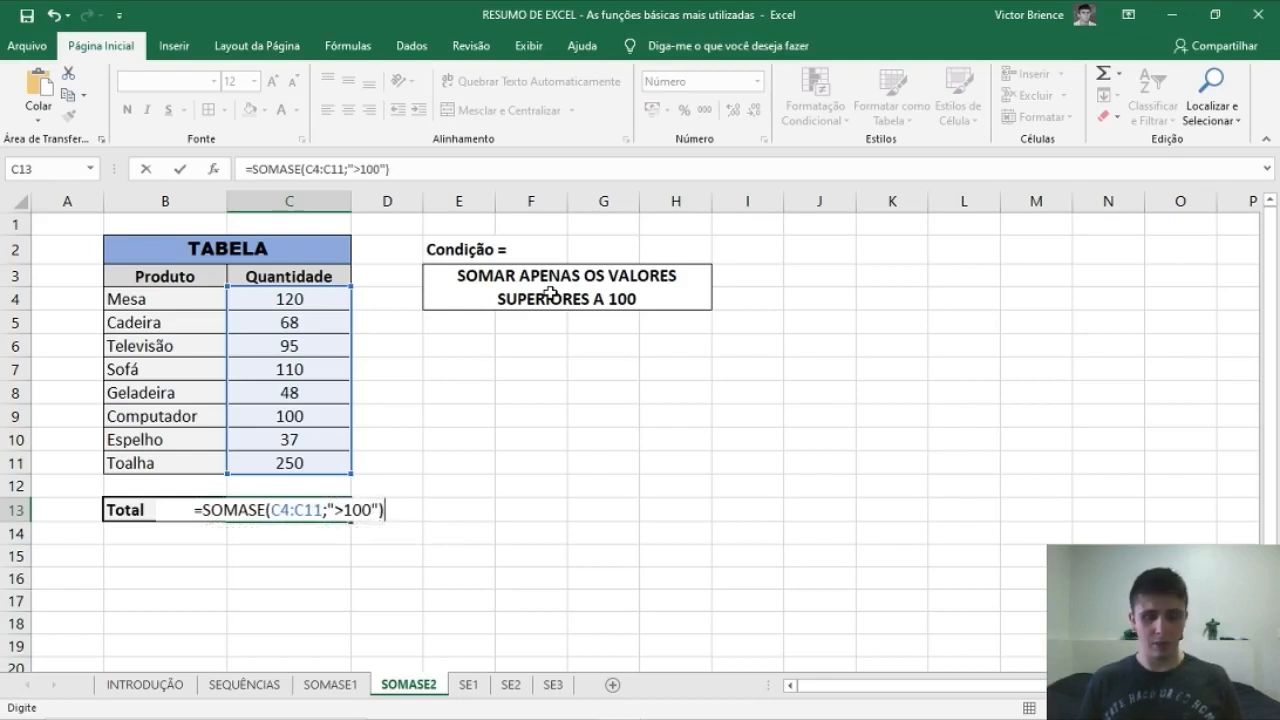
pyautogui.press('Return')
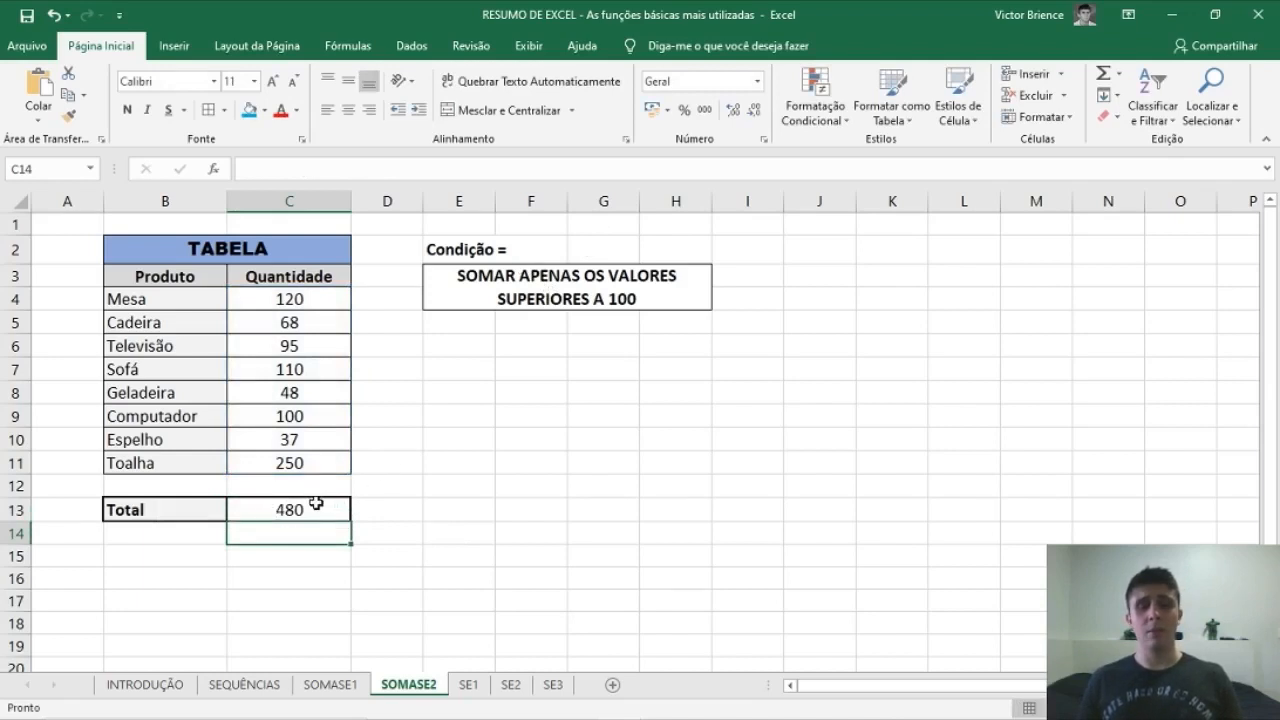
pyautogui.click(273, 419)
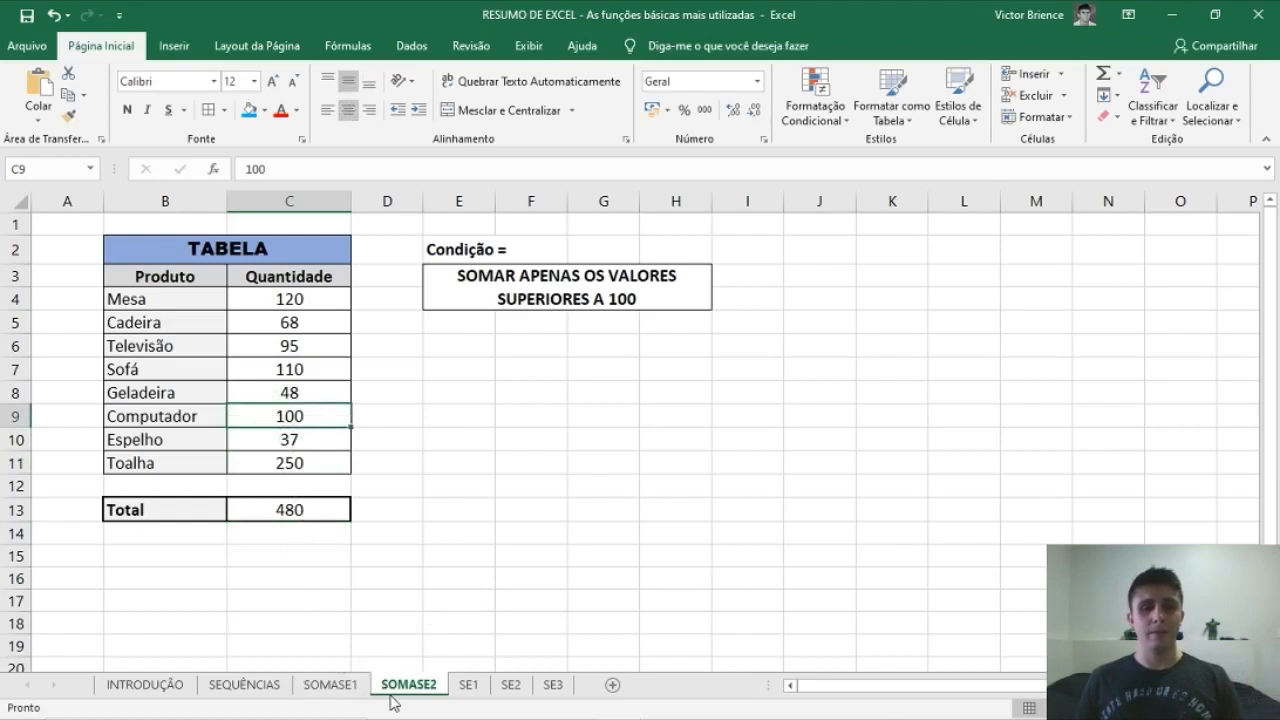
pyautogui.hotkey('ctrl', 'Down')
pyautogui.hotkey('ctrl', 'Down')
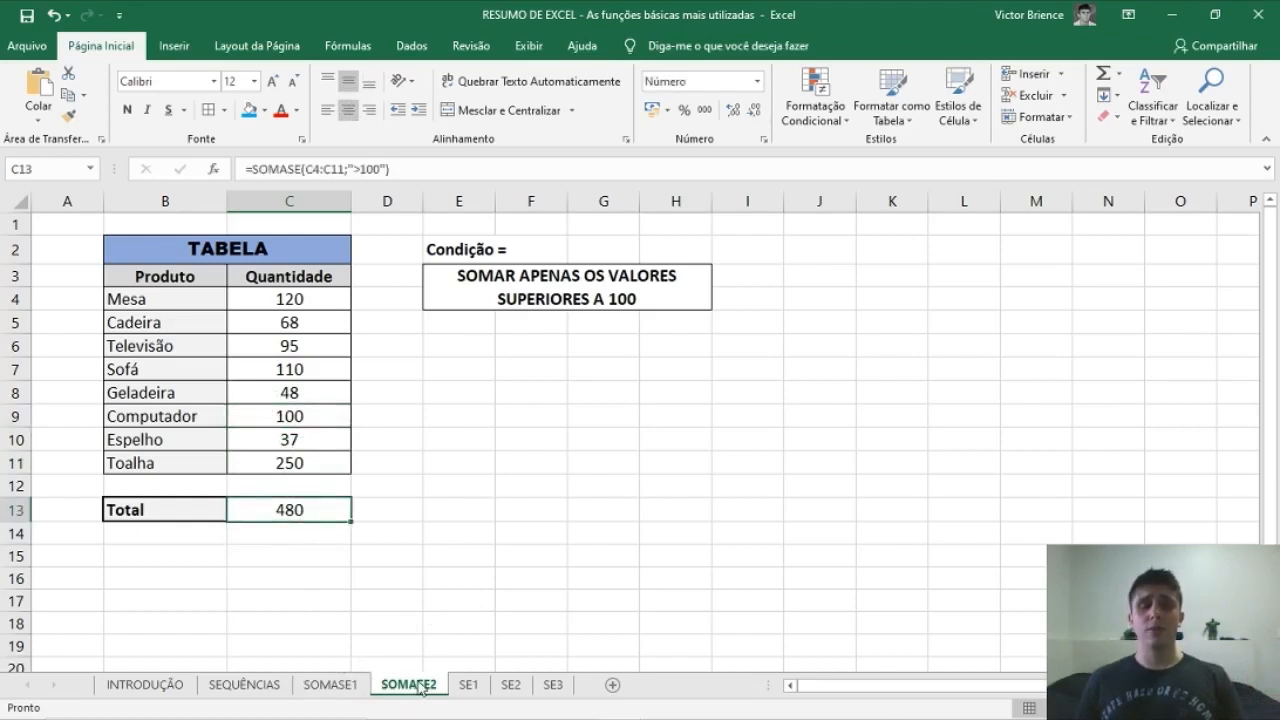
# Open the SE1 sheet and examine the country and Qtde columns of the PRODUÇÃO table and the average formula in G4
pyautogui.click(470, 685)
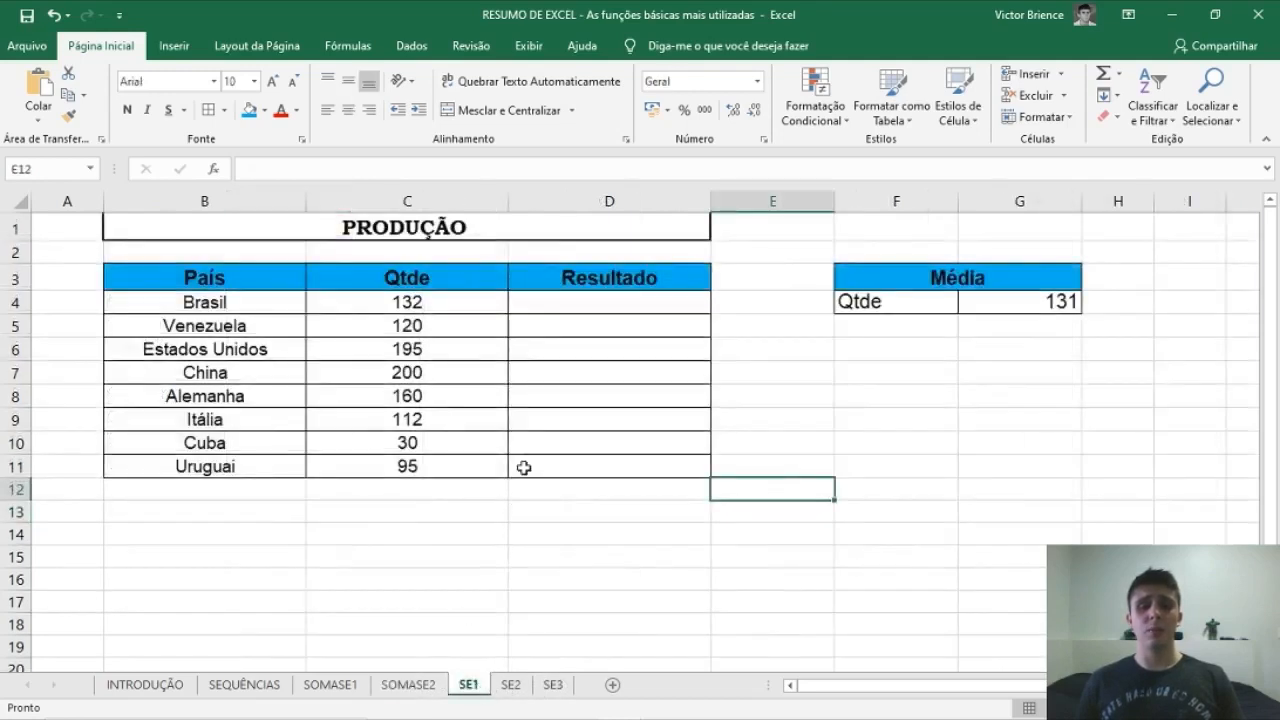
pyautogui.click(436, 302)
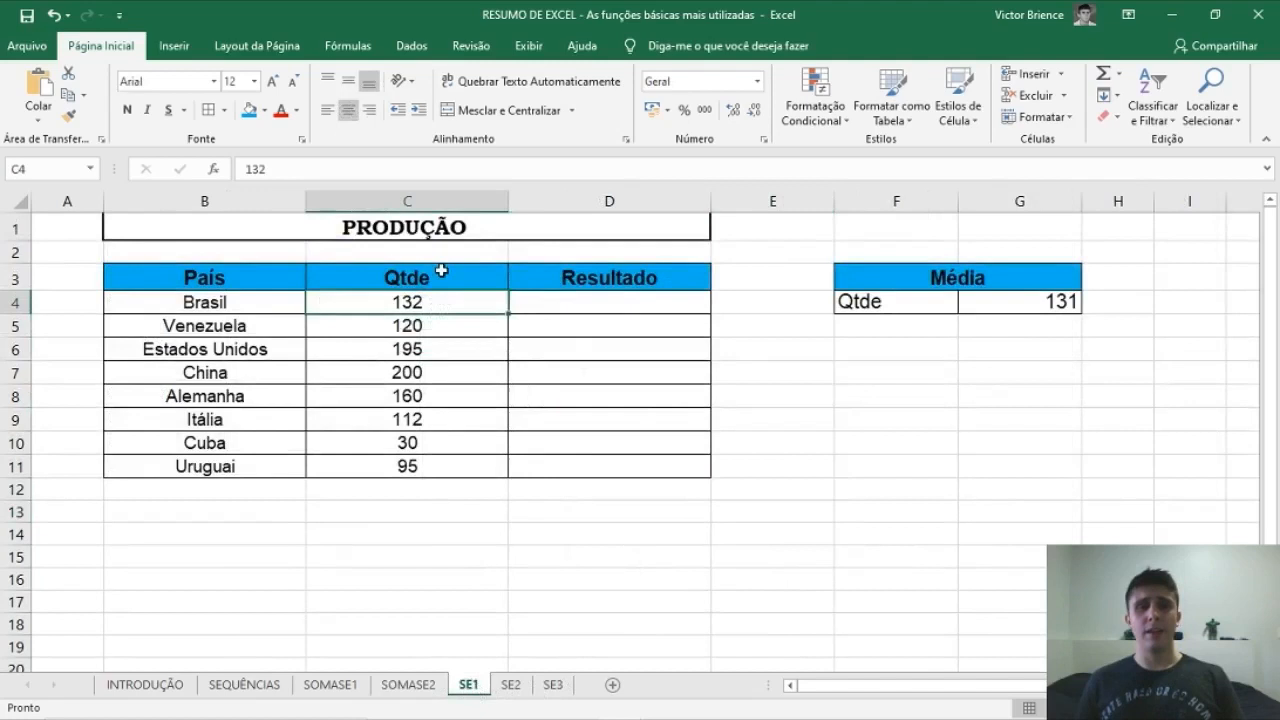
pyautogui.click(357, 228)
pyautogui.moveTo(225, 308); pyautogui.dragTo(206, 469)
pyautogui.moveTo(409, 305); pyautogui.dragTo(395, 460)
pyautogui.click(852, 393)
pyautogui.click(1003, 299)
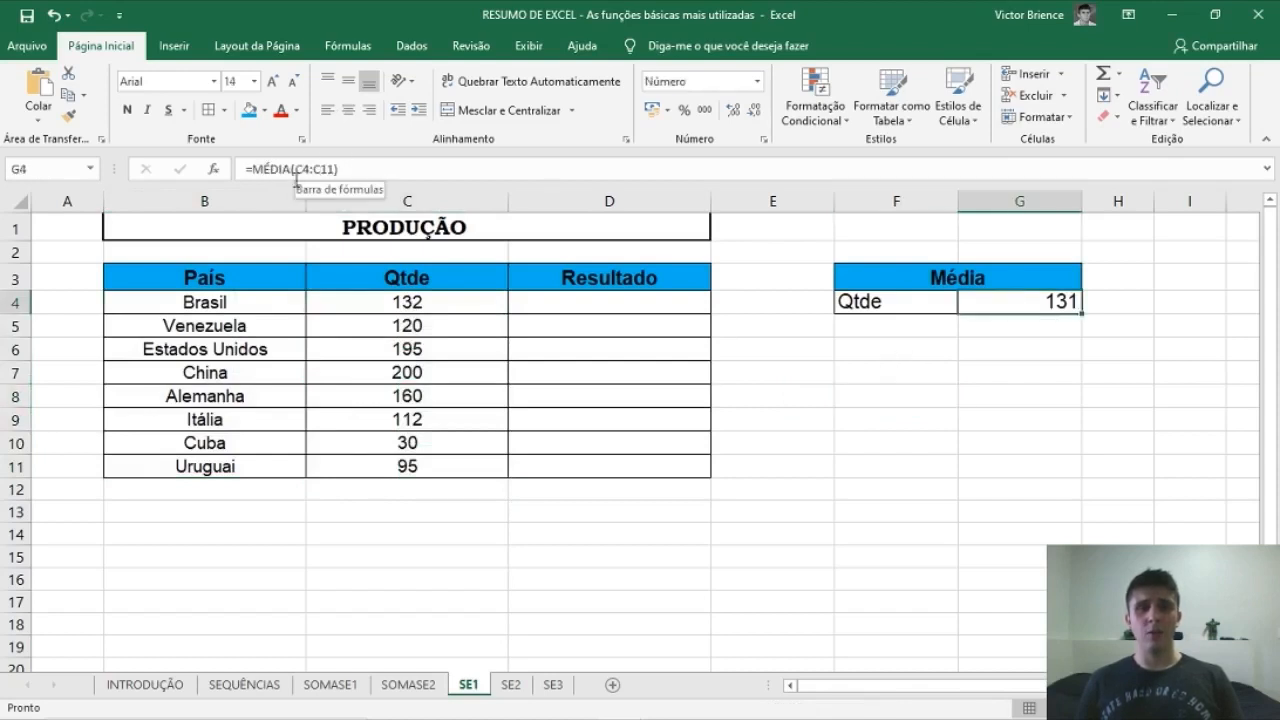
# Start an SE formula in D4 testing whether Brasil's quantity exceeds the average, using C4>$G$4 with the average cell locked
pyautogui.click(570, 302)
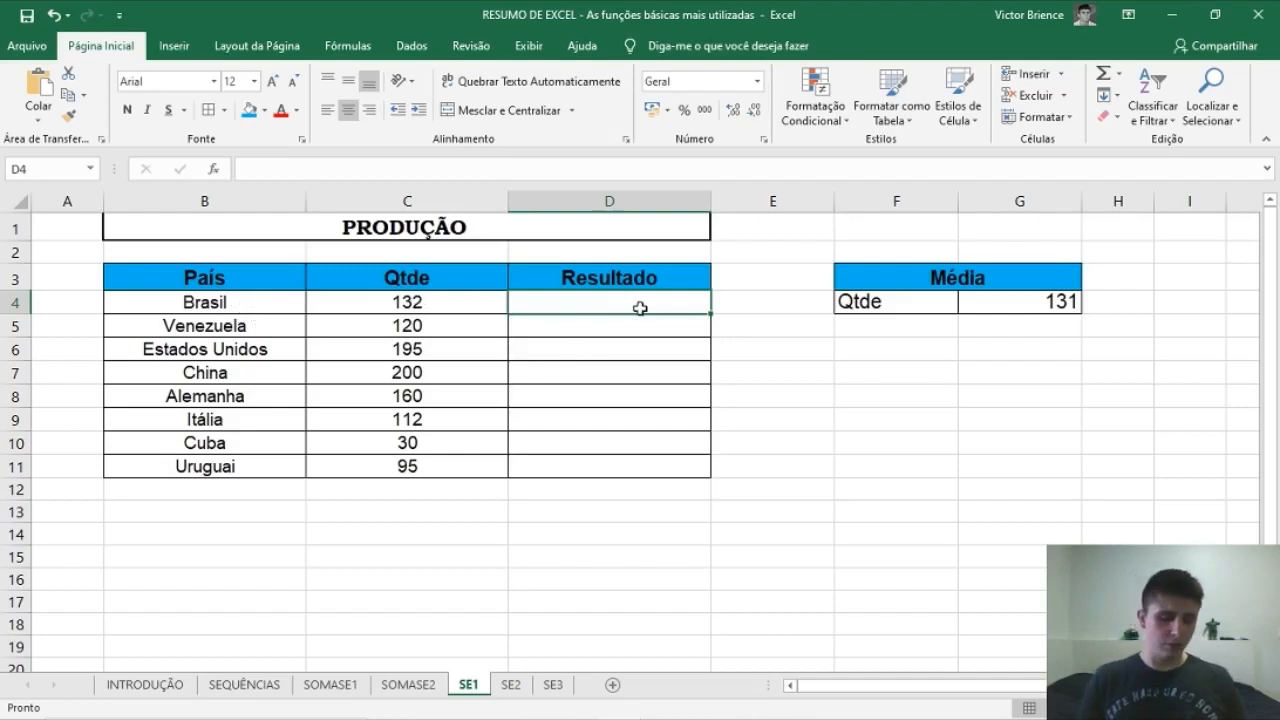
pyautogui.write('=SE(')
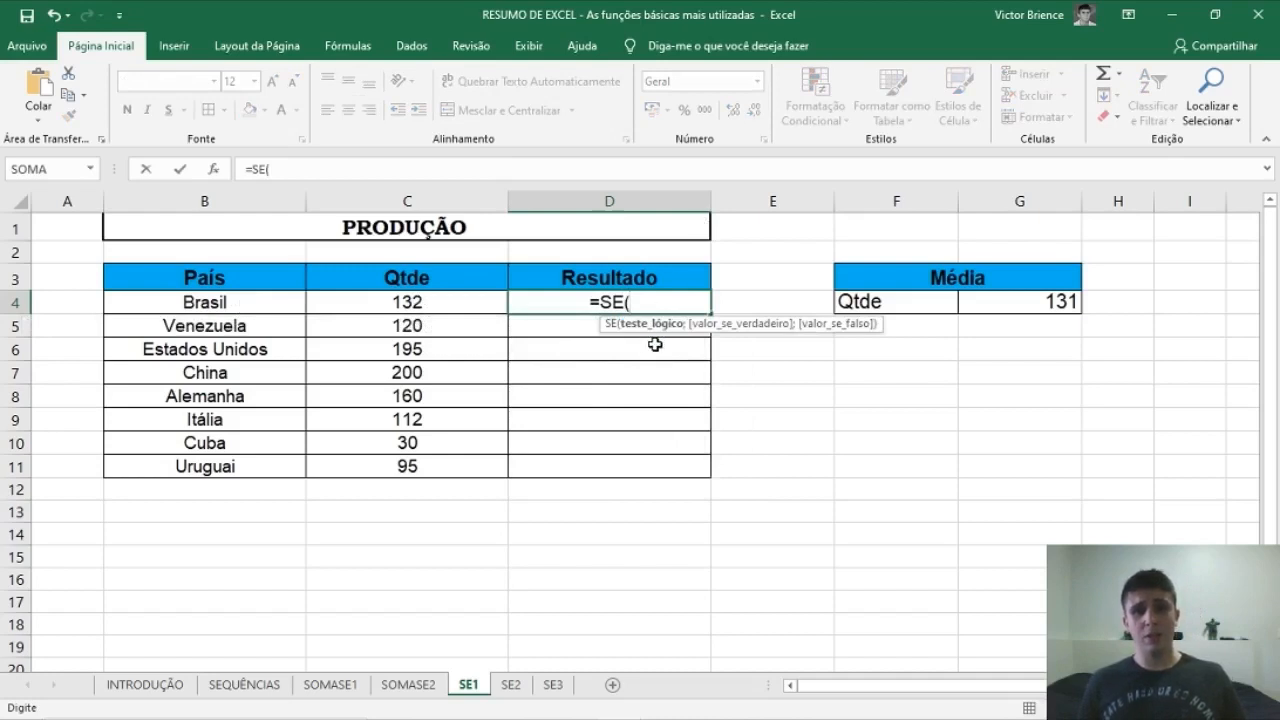
pyautogui.click(416, 303)
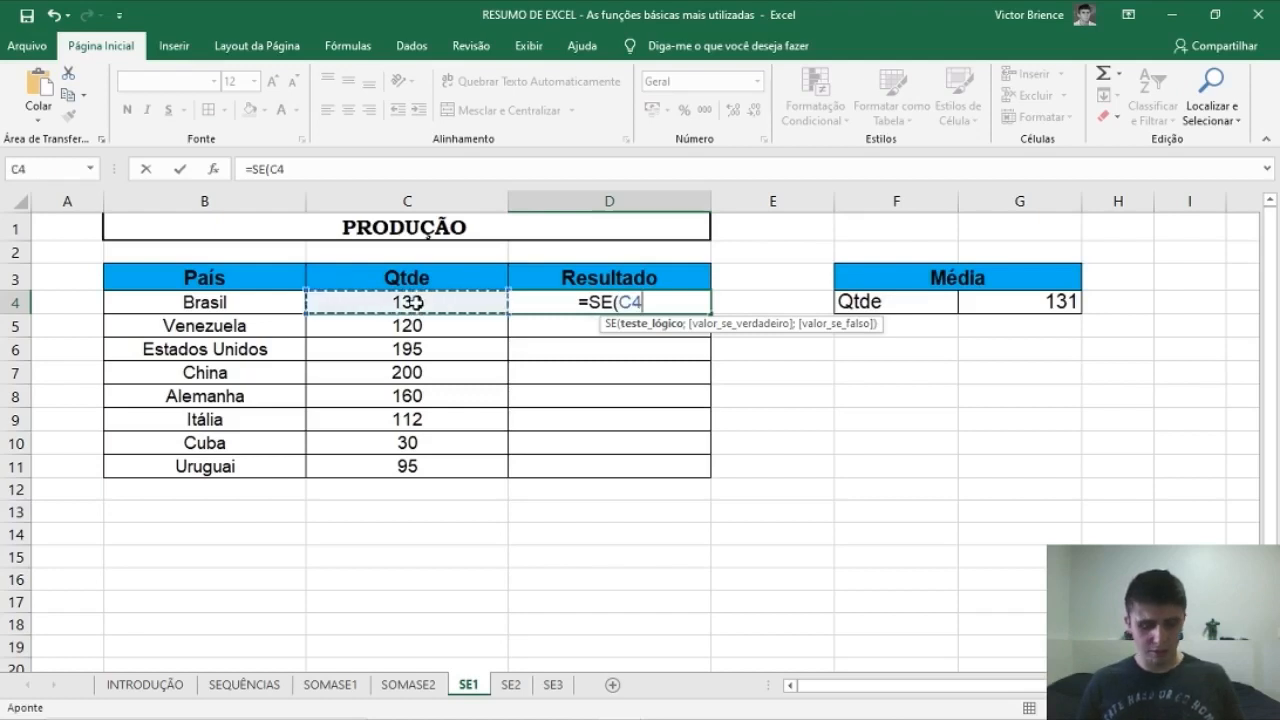
pyautogui.write('>')
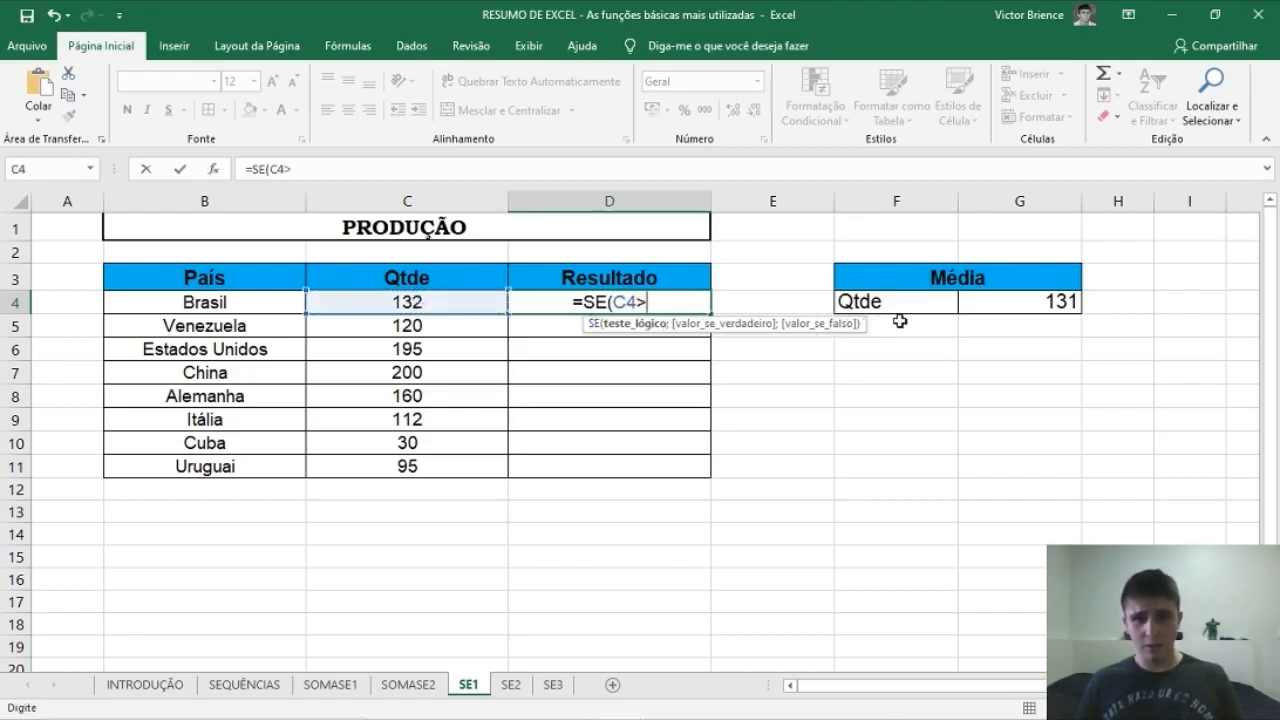
pyautogui.click(1012, 300)
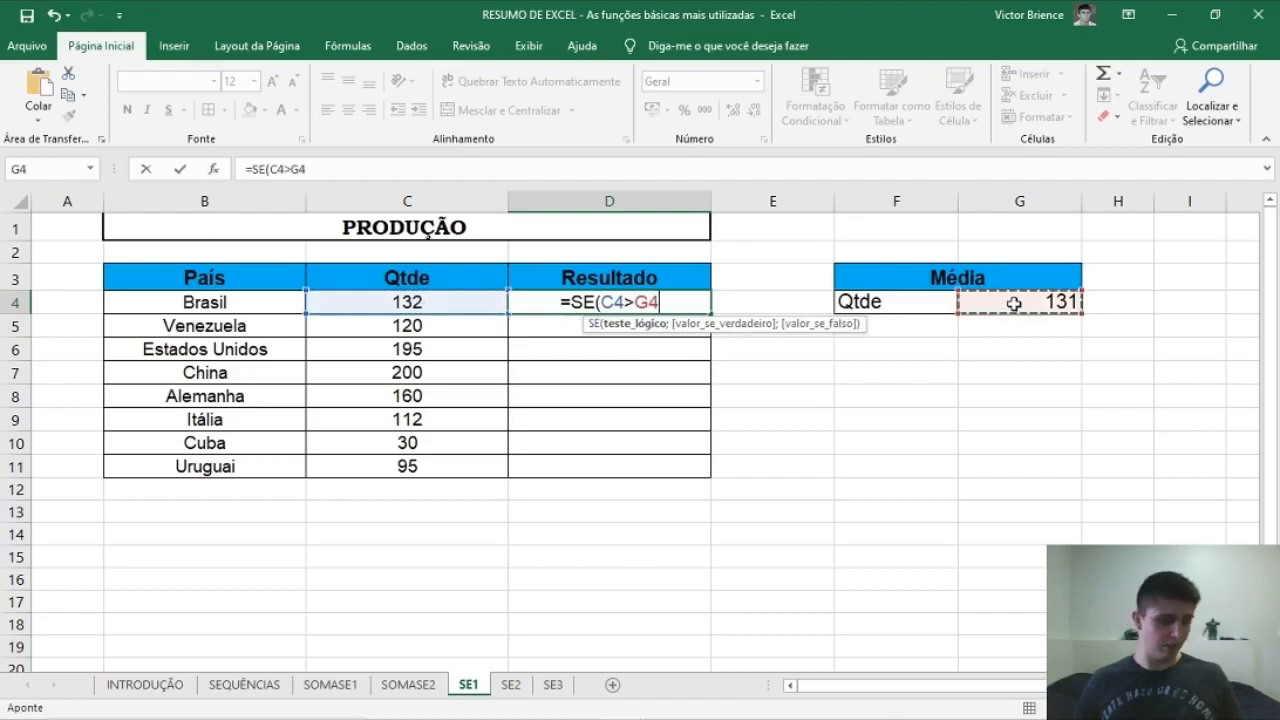
pyautogui.press('F4')
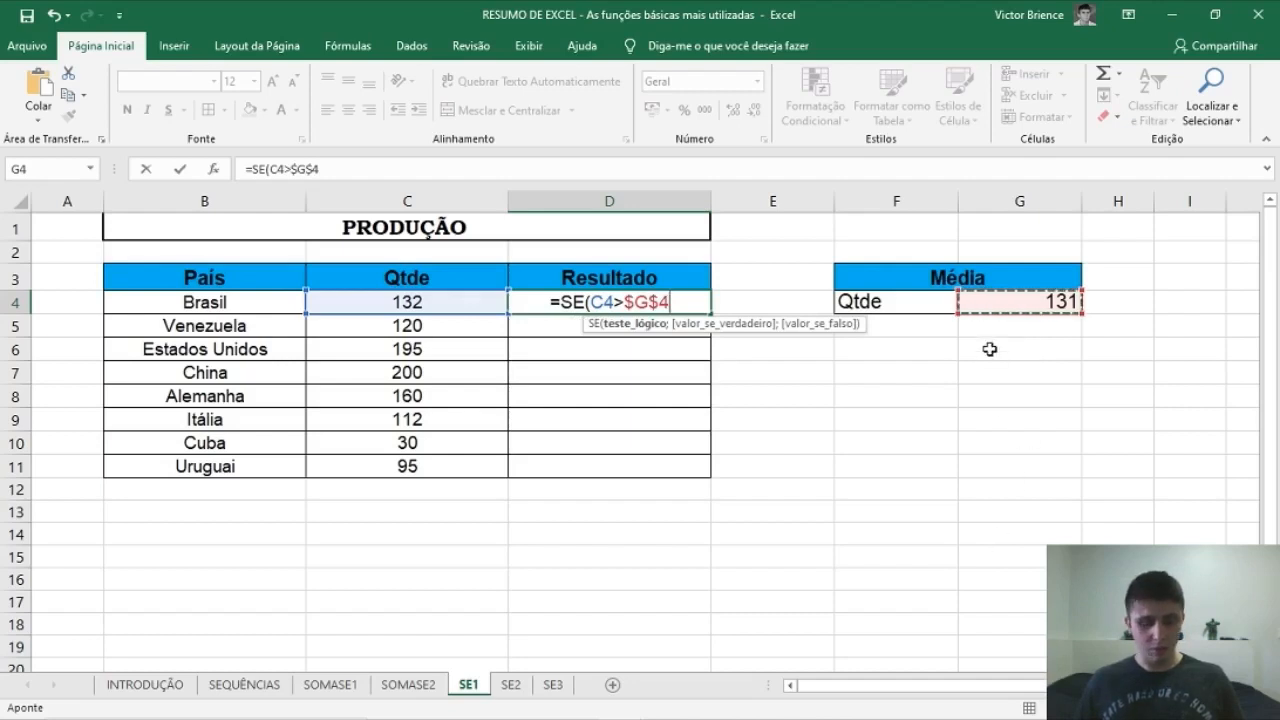
pyautogui.write(';')
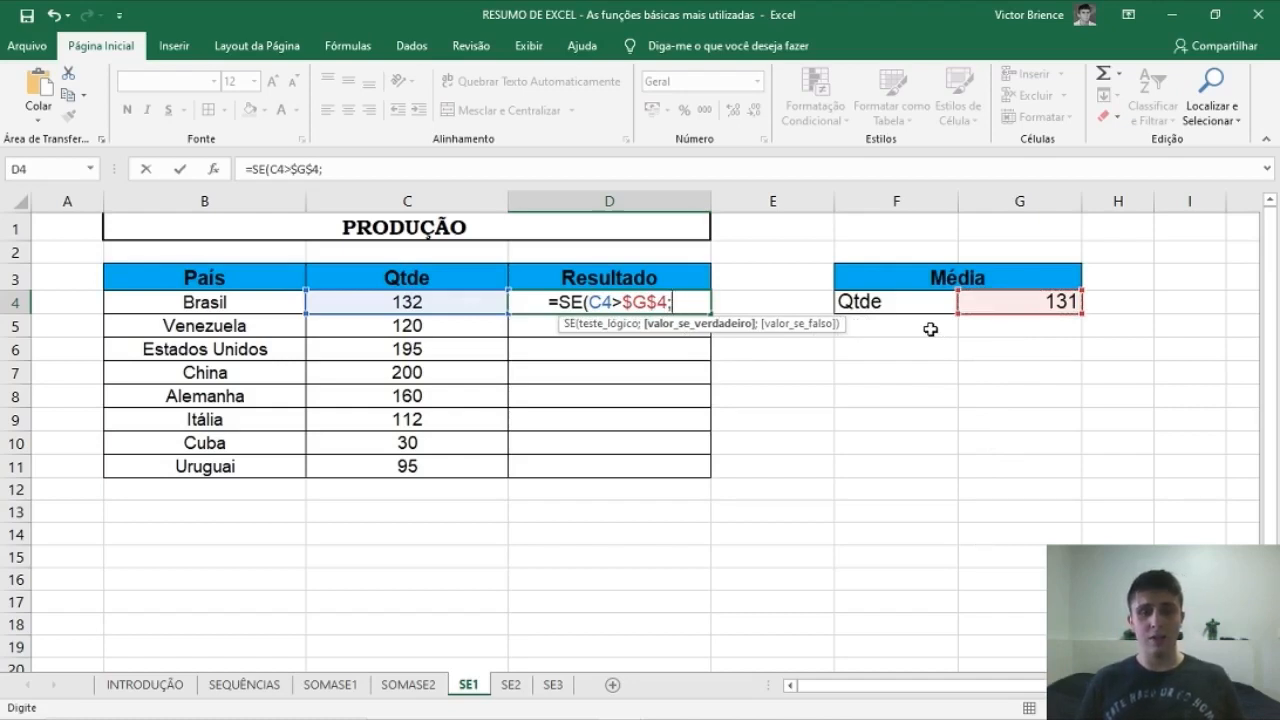
# Complete the D4 formula with "ACIMA DA MÉDIA" as the true result and "ABAIXO DA MÉDIA" as the false result
pyautogui.write('"ACIM')
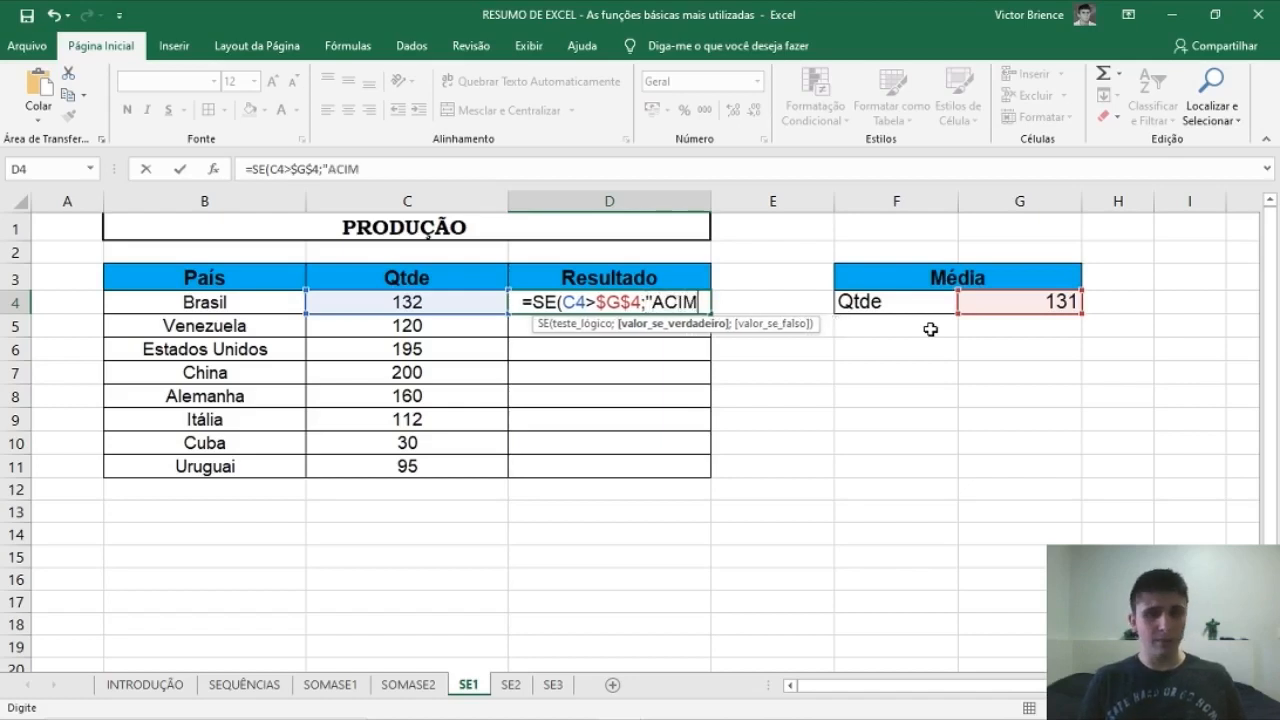
pyautogui.write('A DA MÉDIA')
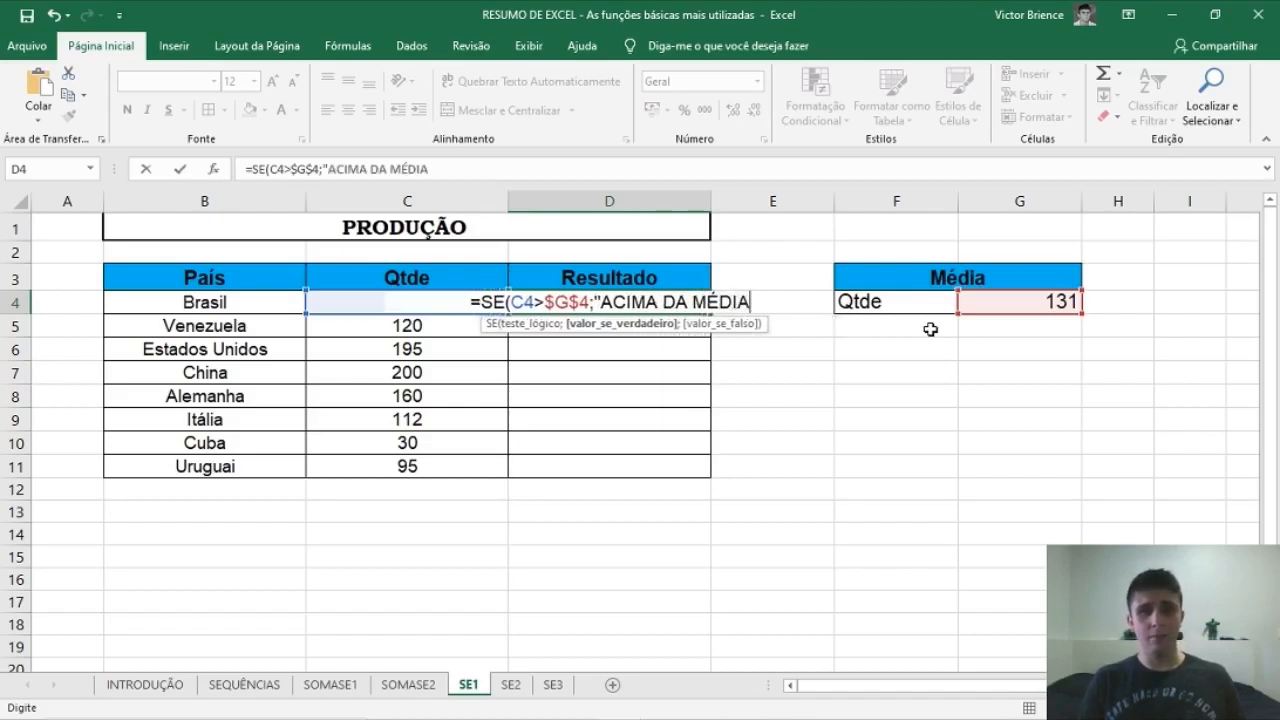
pyautogui.write('"')
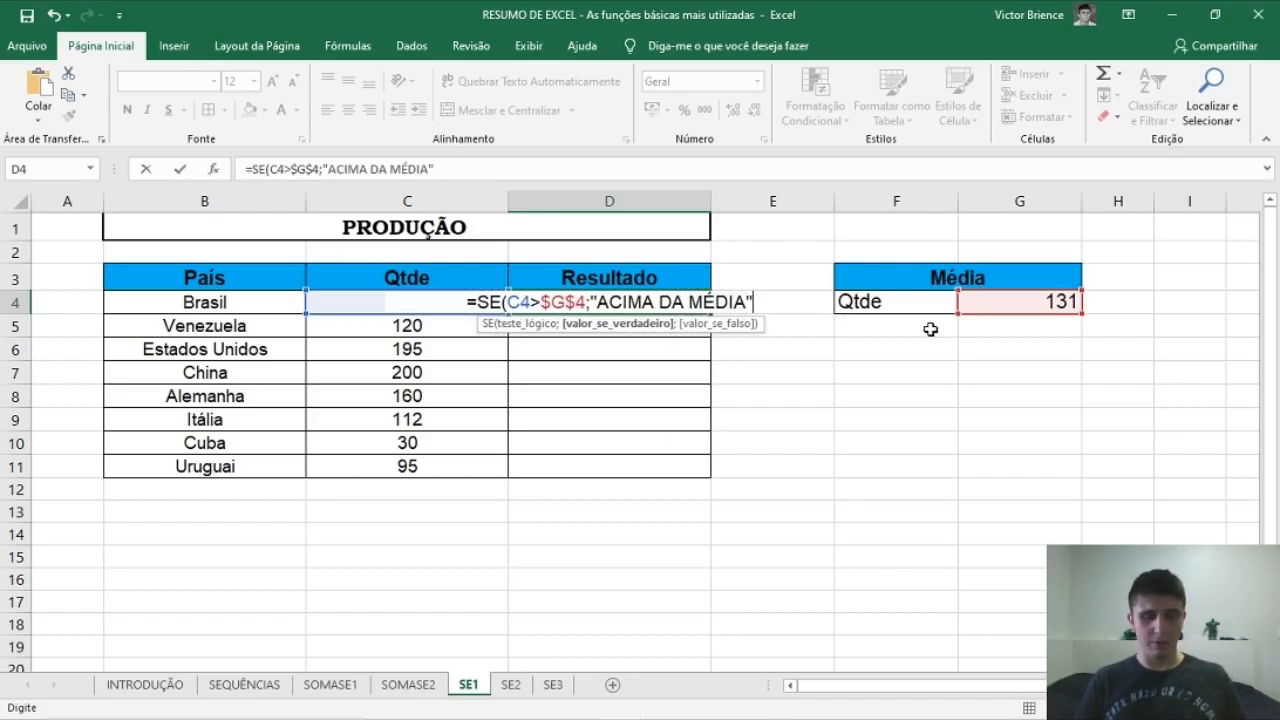
pyautogui.write(';')
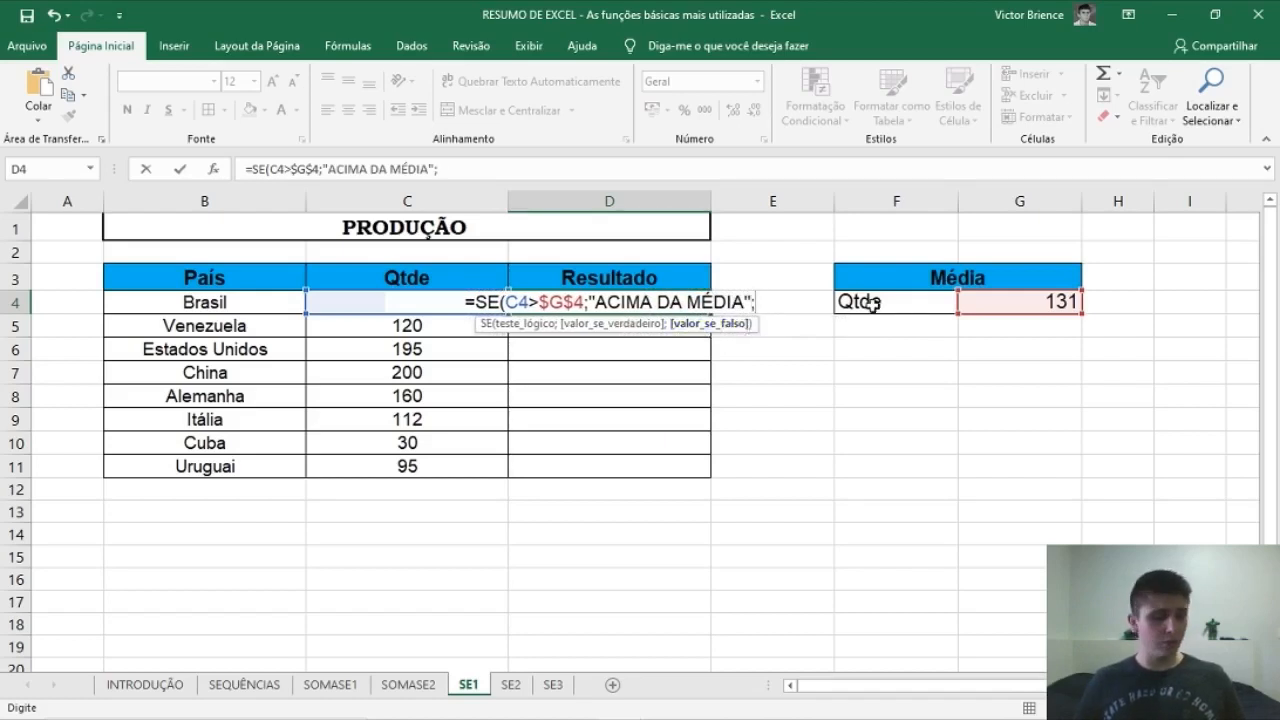
pyautogui.write('"')
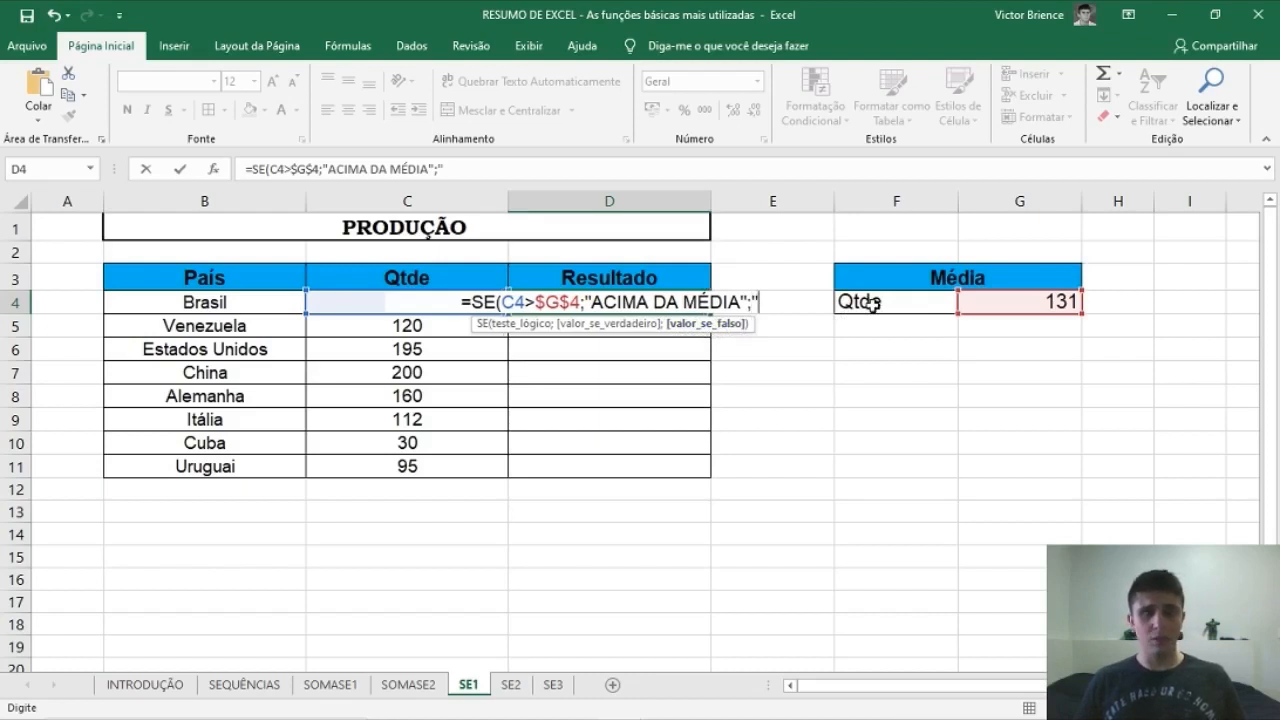
pyautogui.write('ABA')
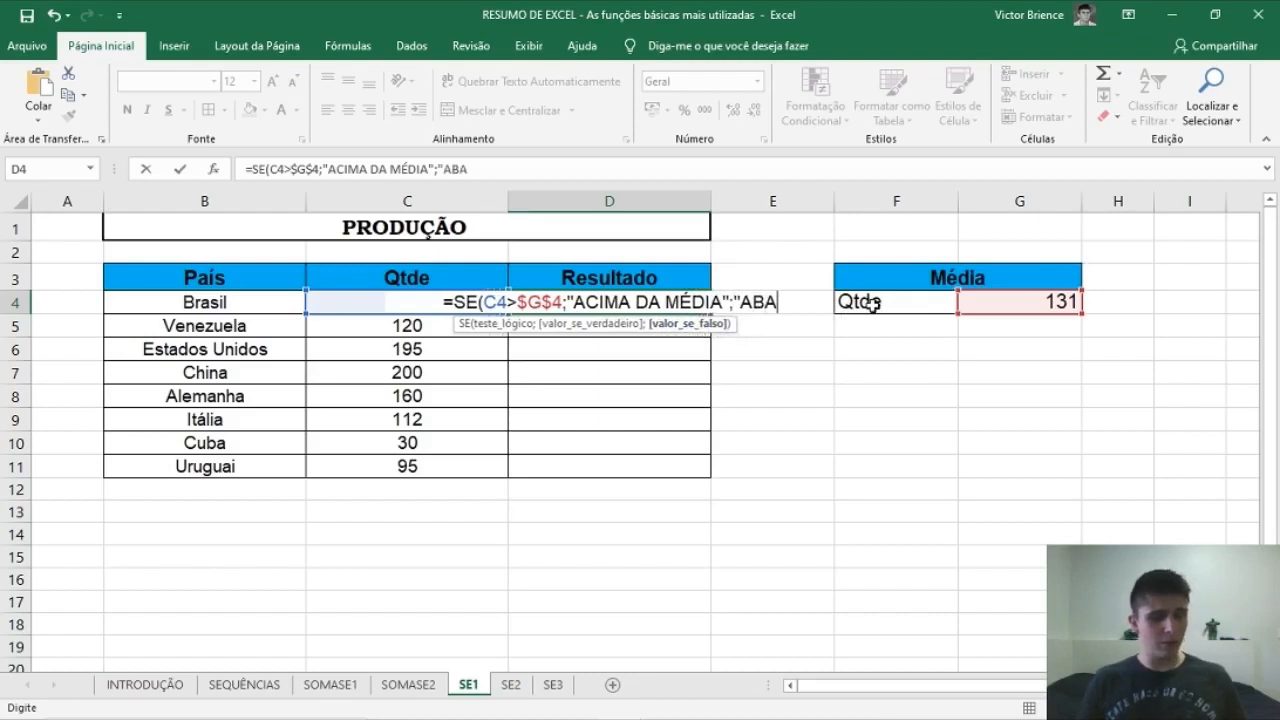
pyautogui.write('IXO DA MÉDIA')
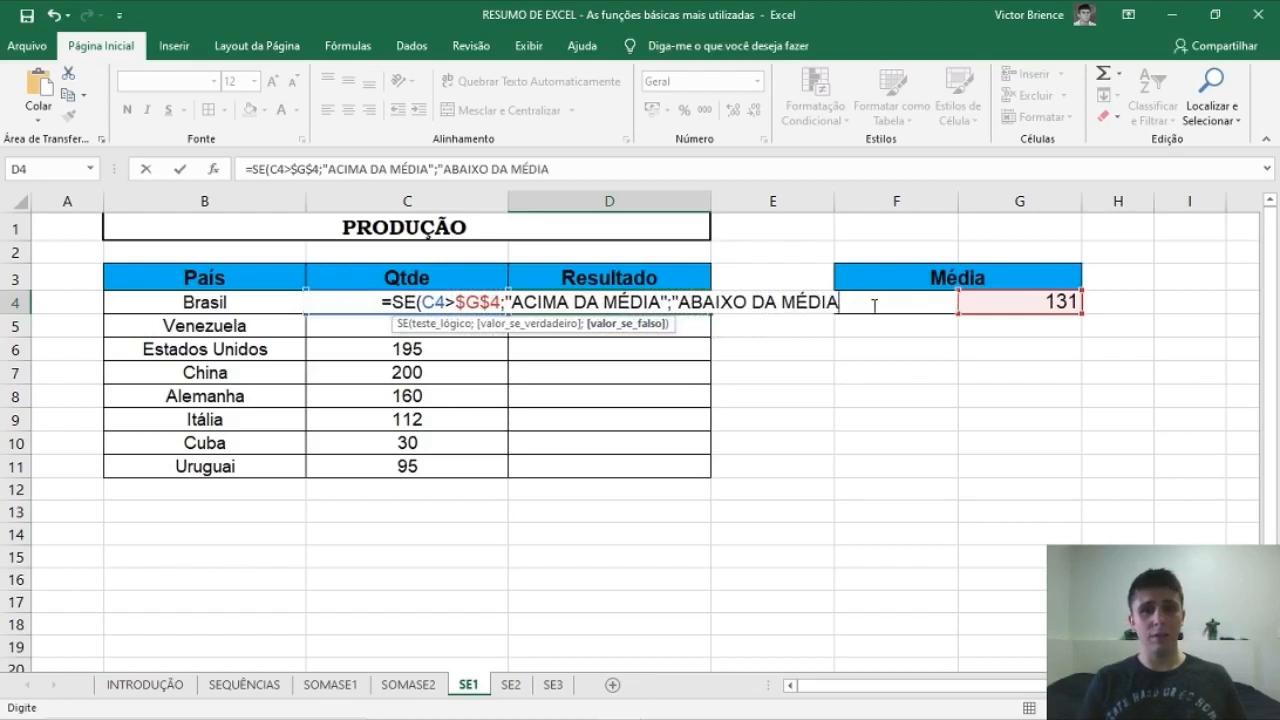
pyautogui.write('"')
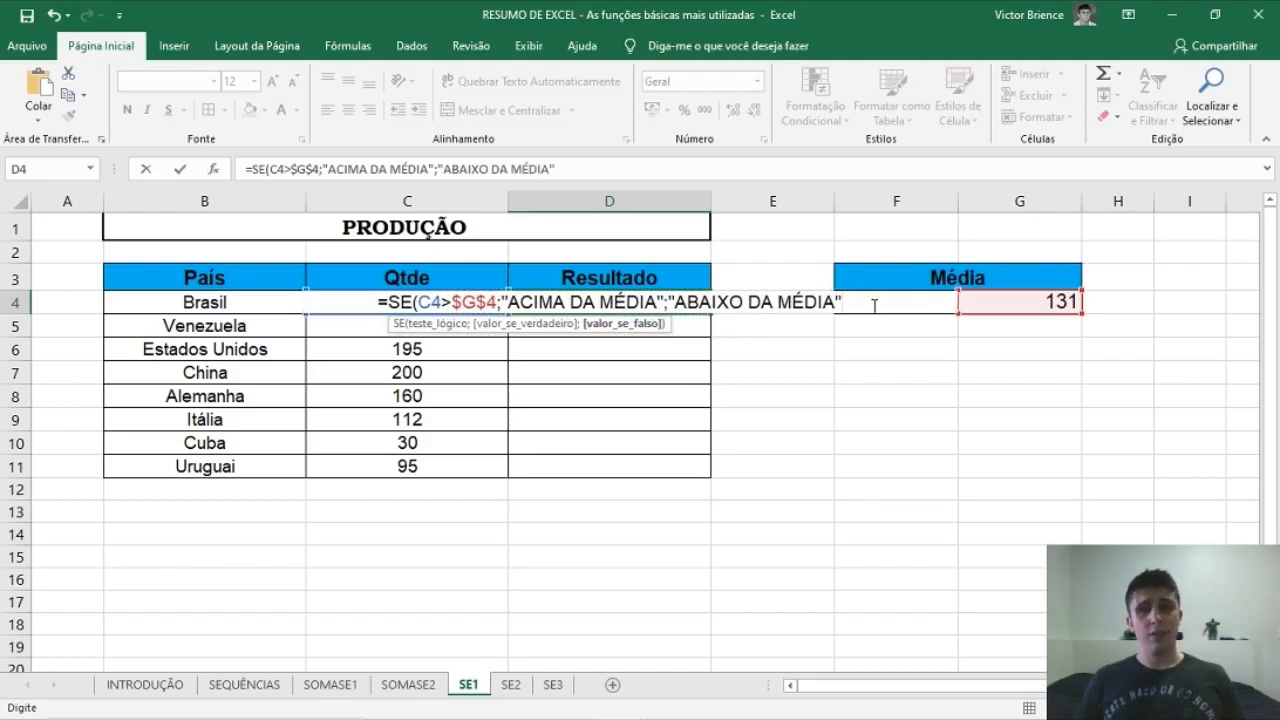
pyautogui.write(')')
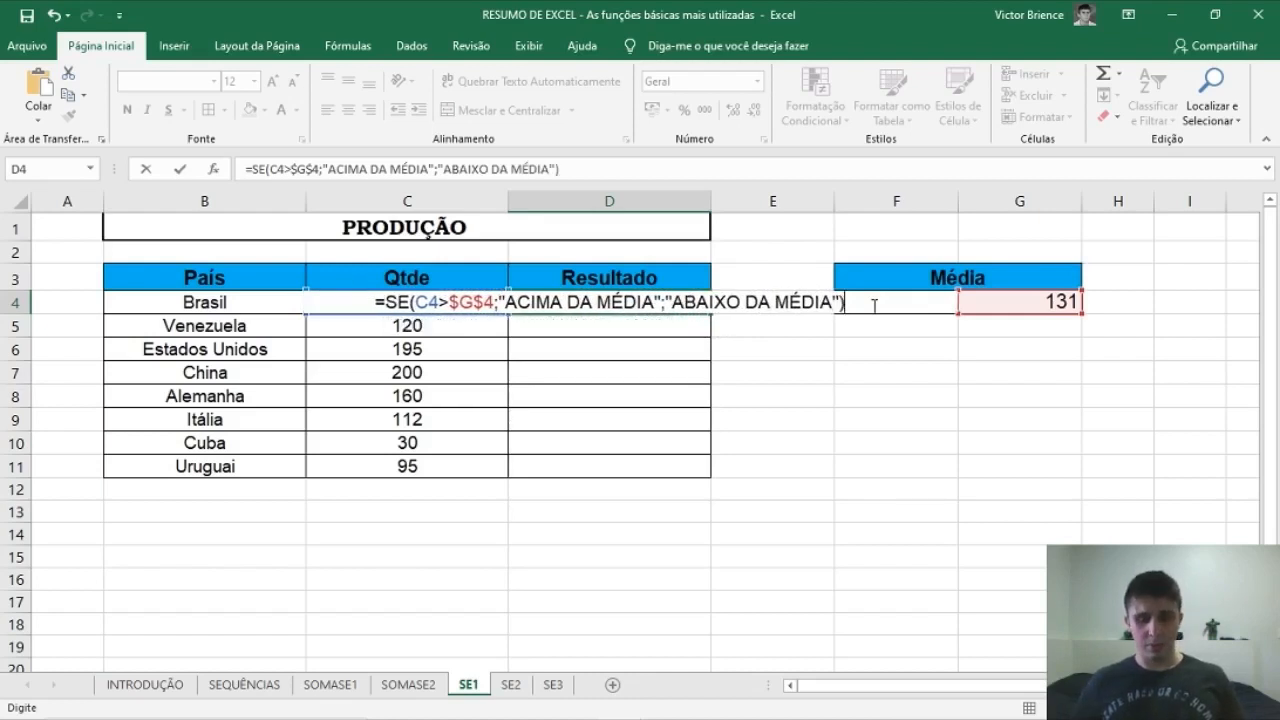
pyautogui.press('Return')
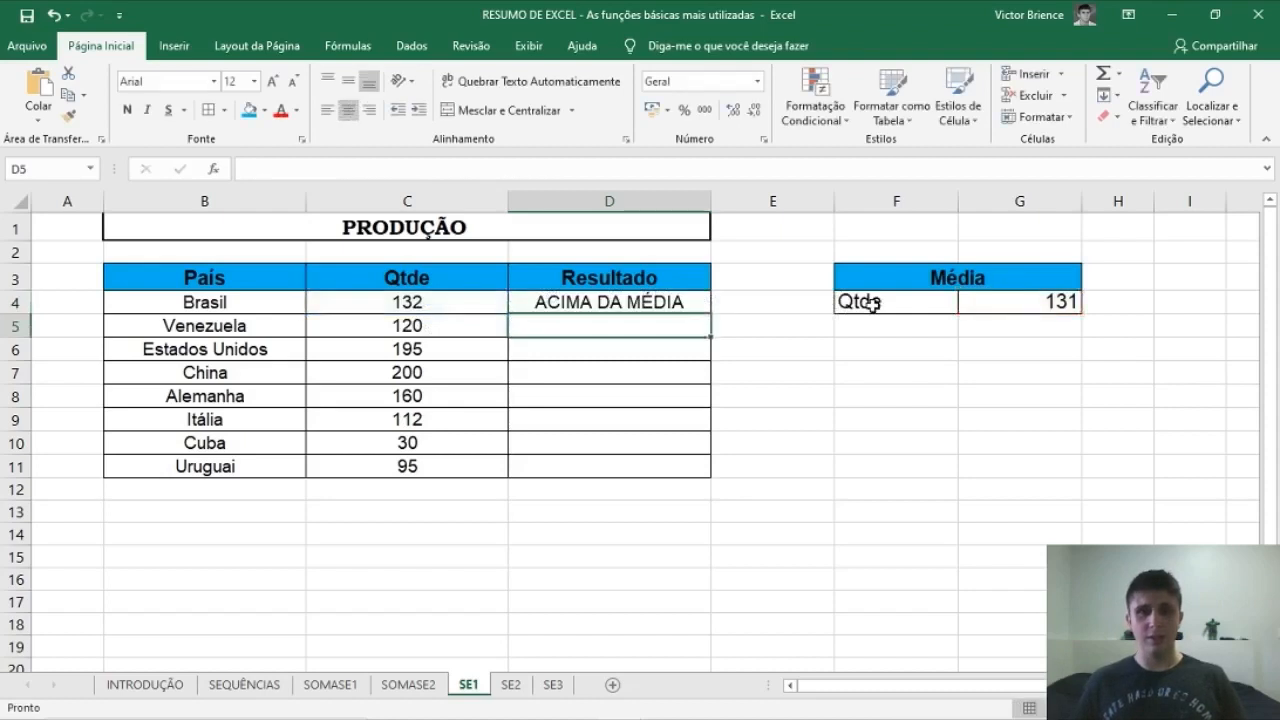
# Check the D4 formula against C4 and G4, and fill it down to D11 for the remaining countries
pyautogui.click(557, 303)
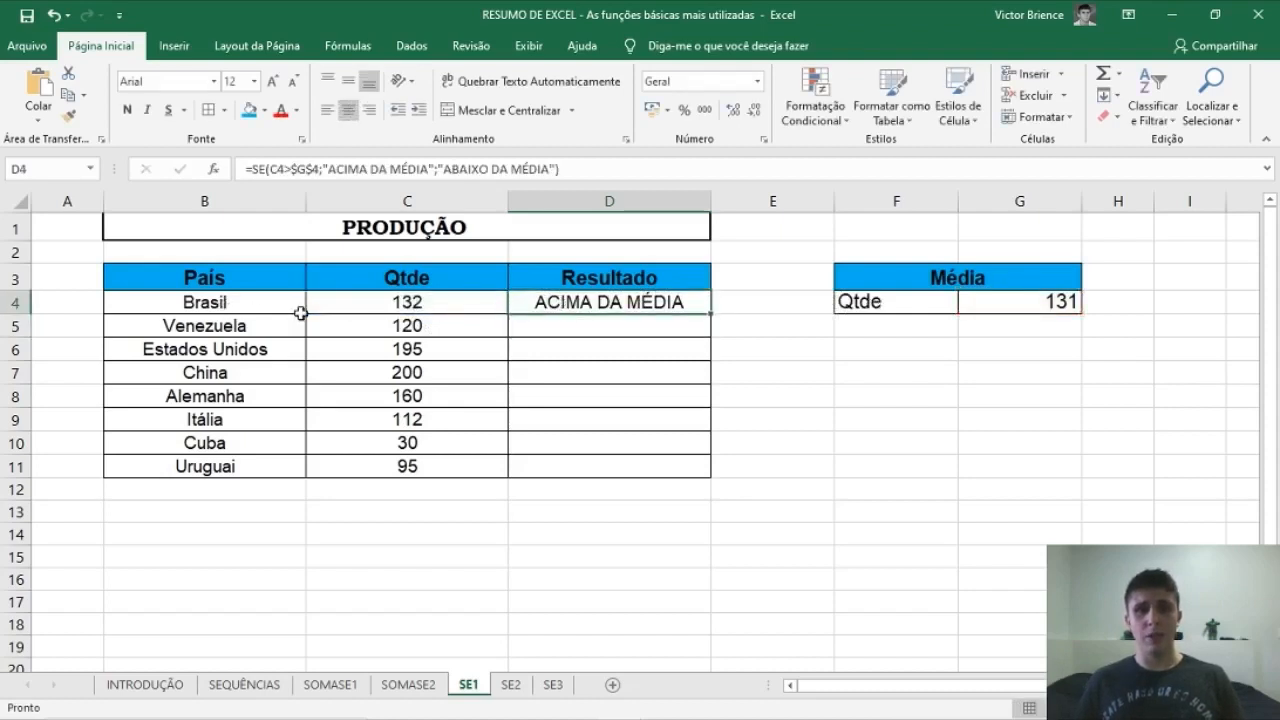
pyautogui.click(405, 305)
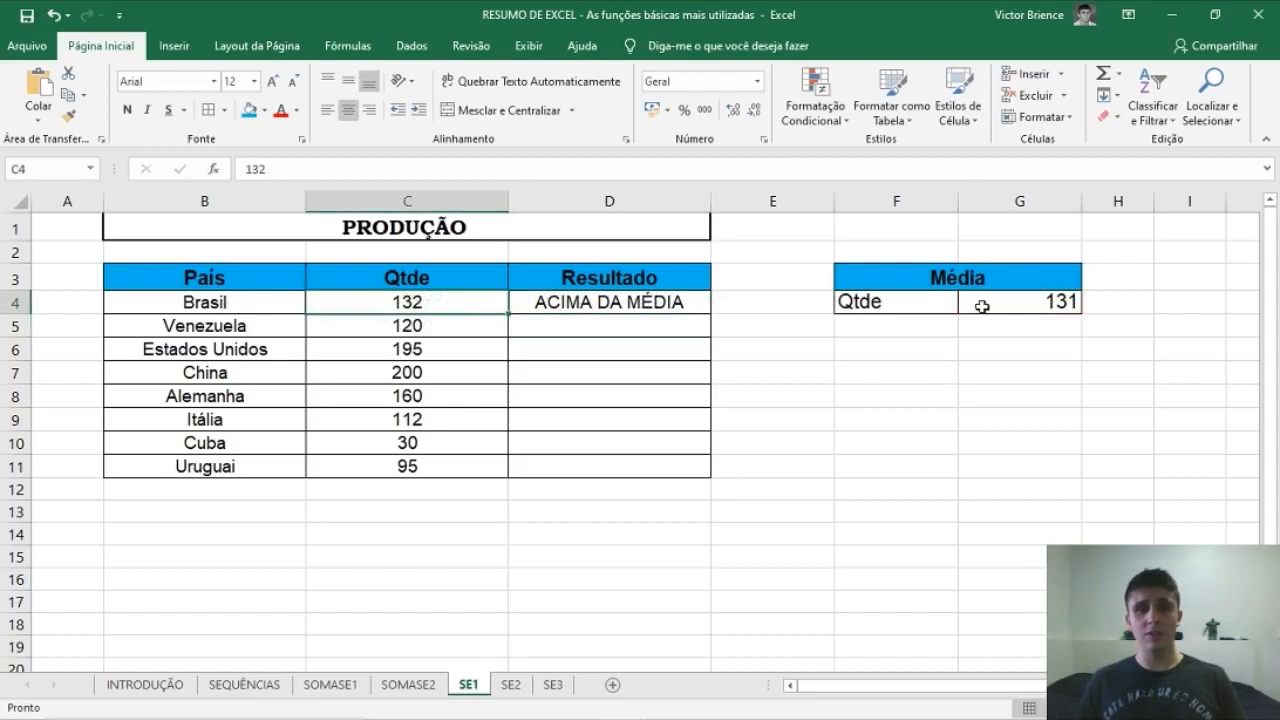
pyautogui.click(1032, 308)
pyautogui.click(617, 299)
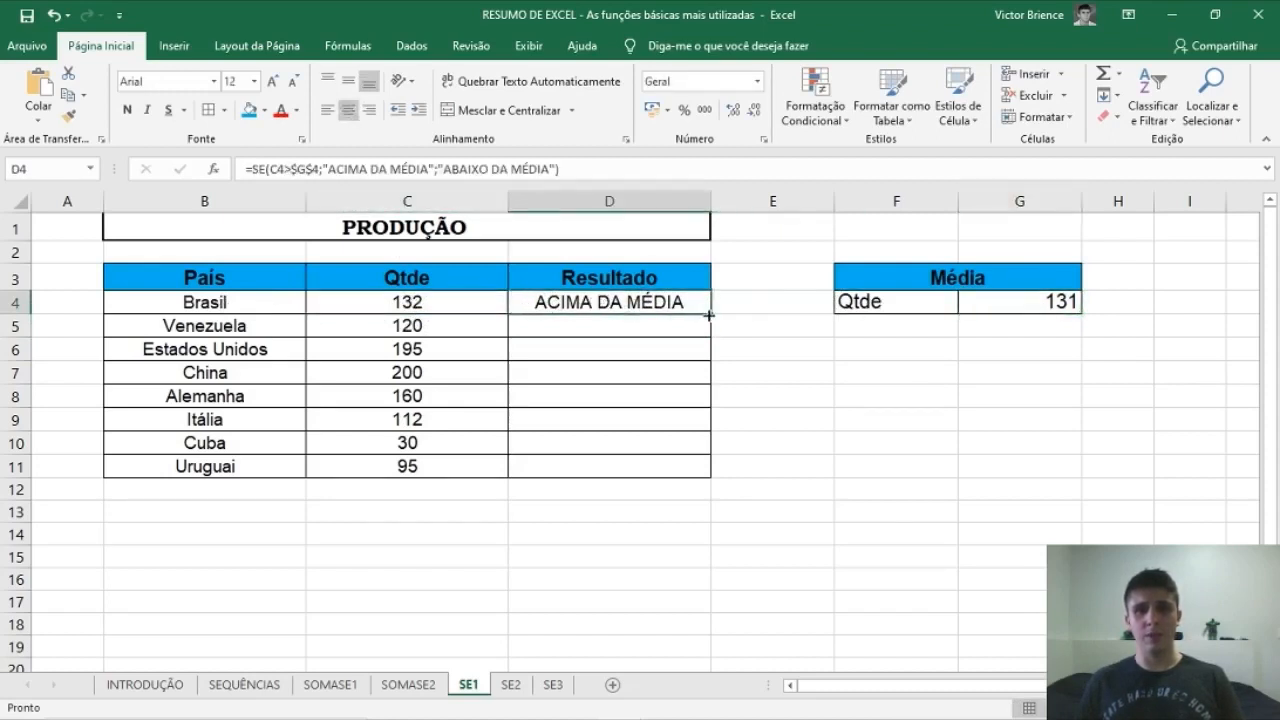
pyautogui.moveTo(710, 313); pyautogui.dragTo(658, 472)
pyautogui.click(764, 370)
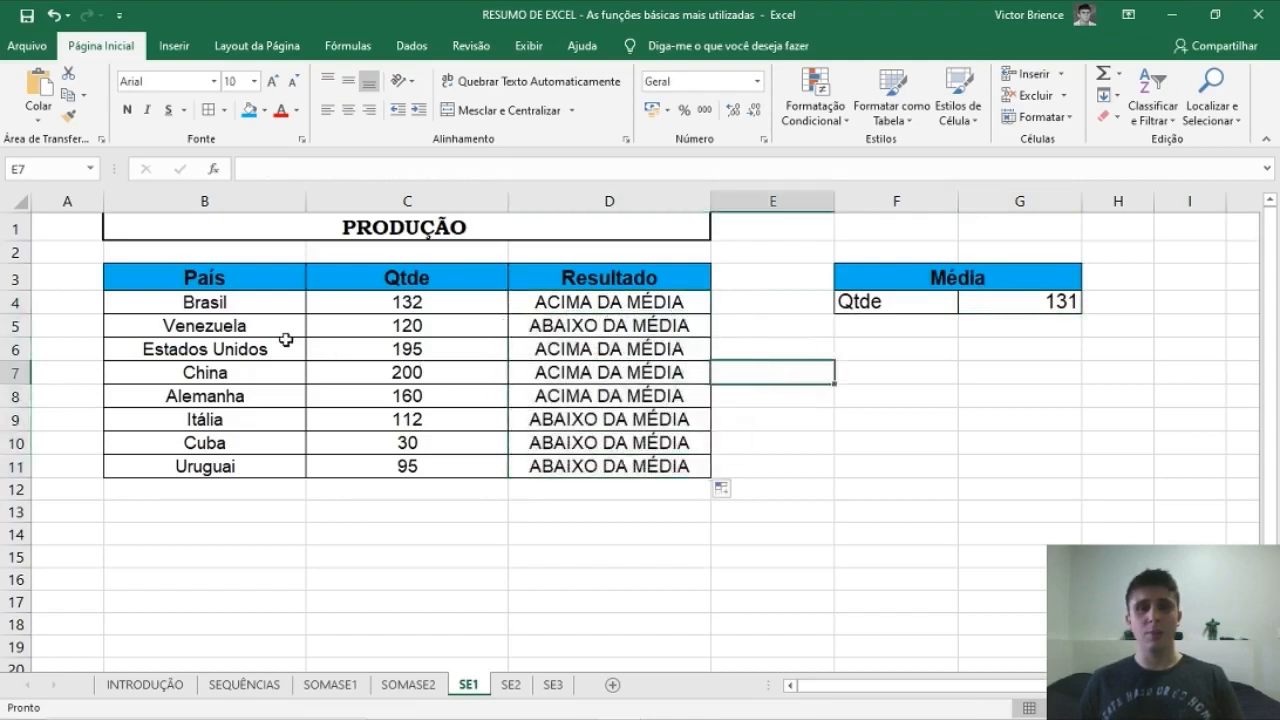
pyautogui.click(390, 332)
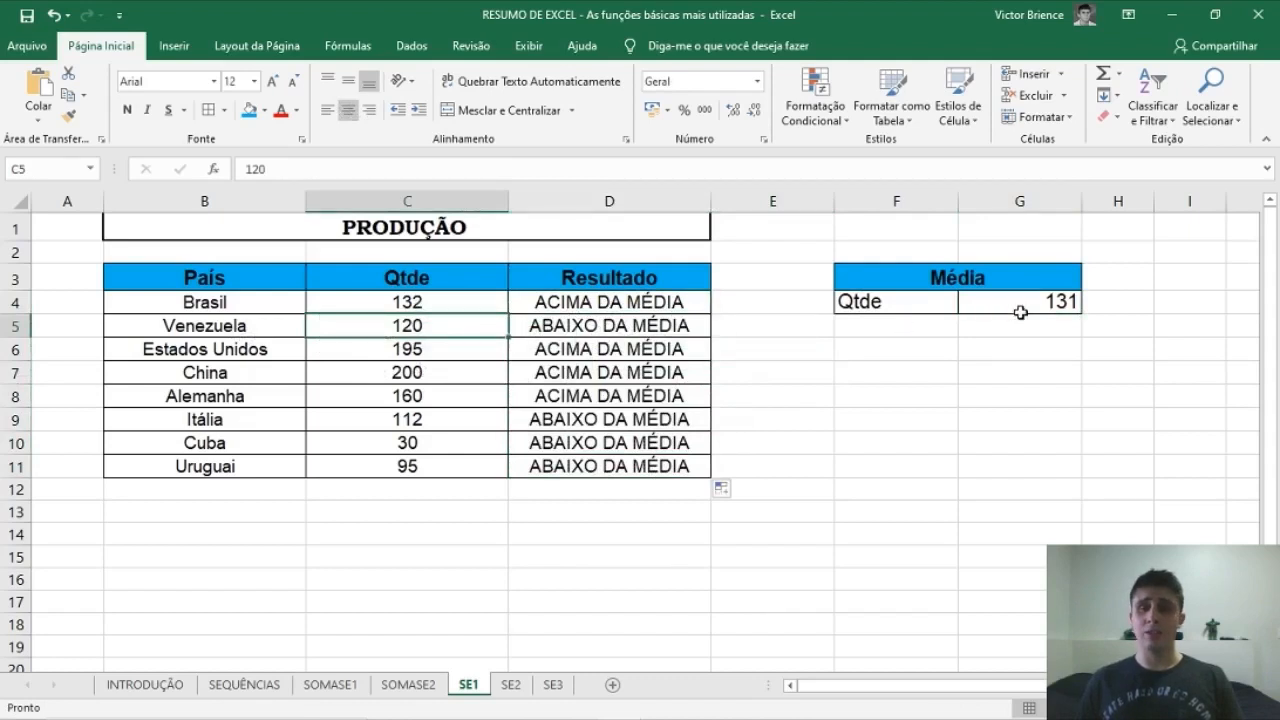
pyautogui.click(203, 276)
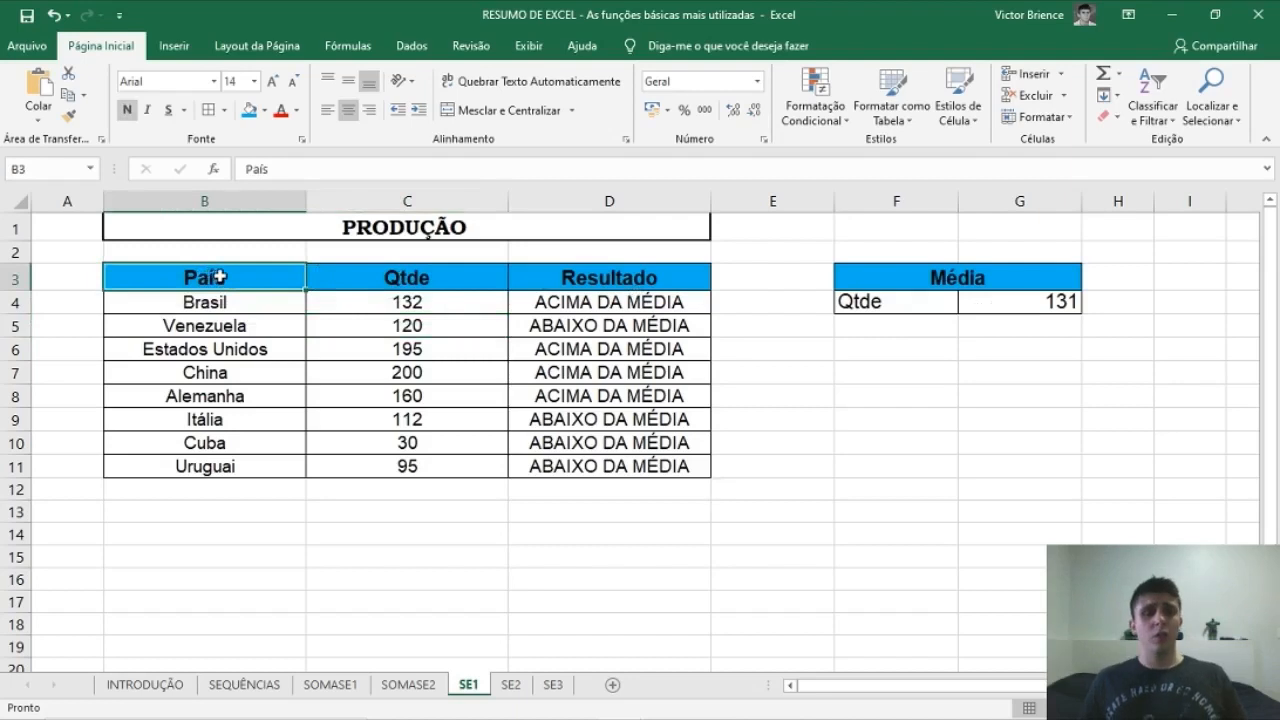
# Open the SE2 sheet and examine the product table and the discount conditions in B10 and B11
pyautogui.click(510, 685)
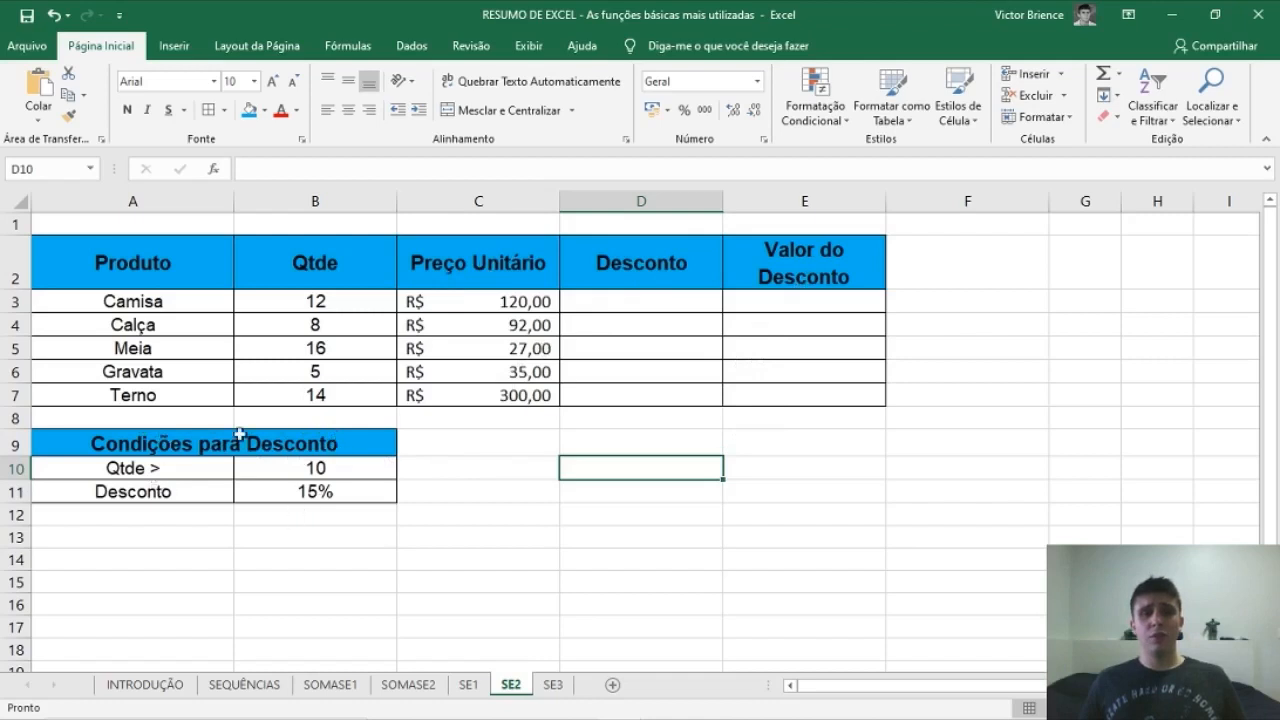
pyautogui.click(305, 474)
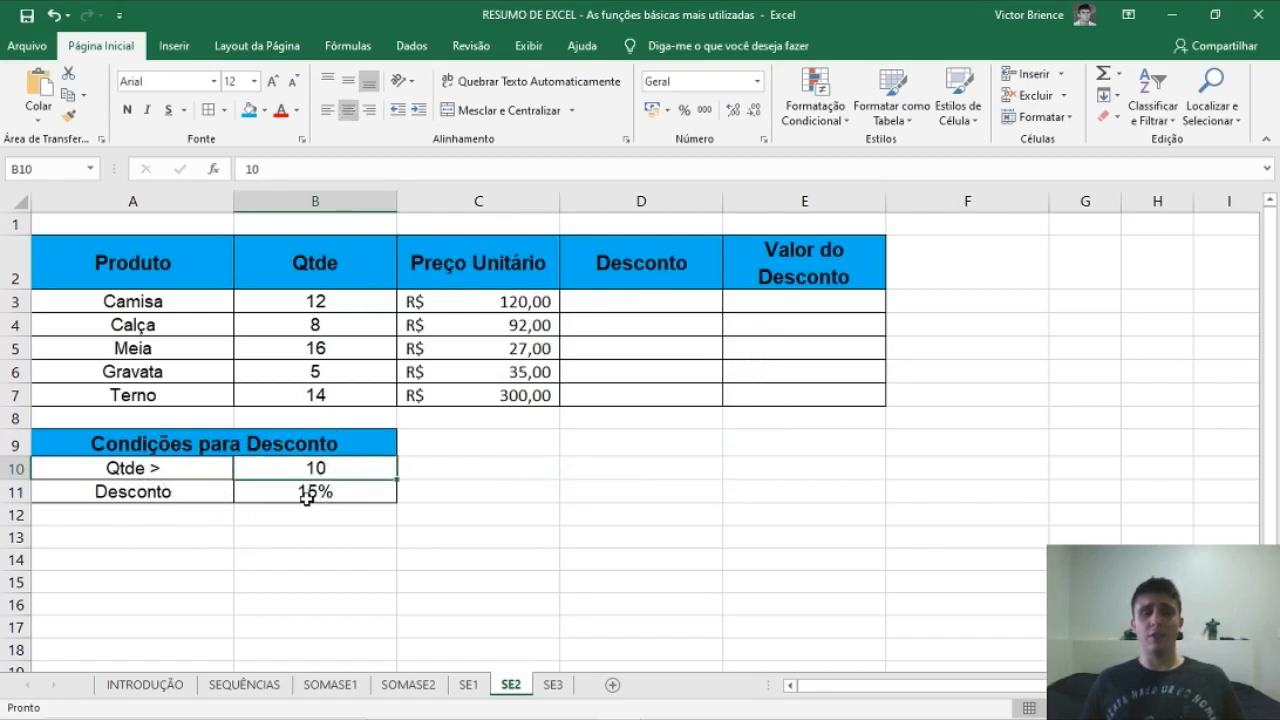
pyautogui.click(307, 498)
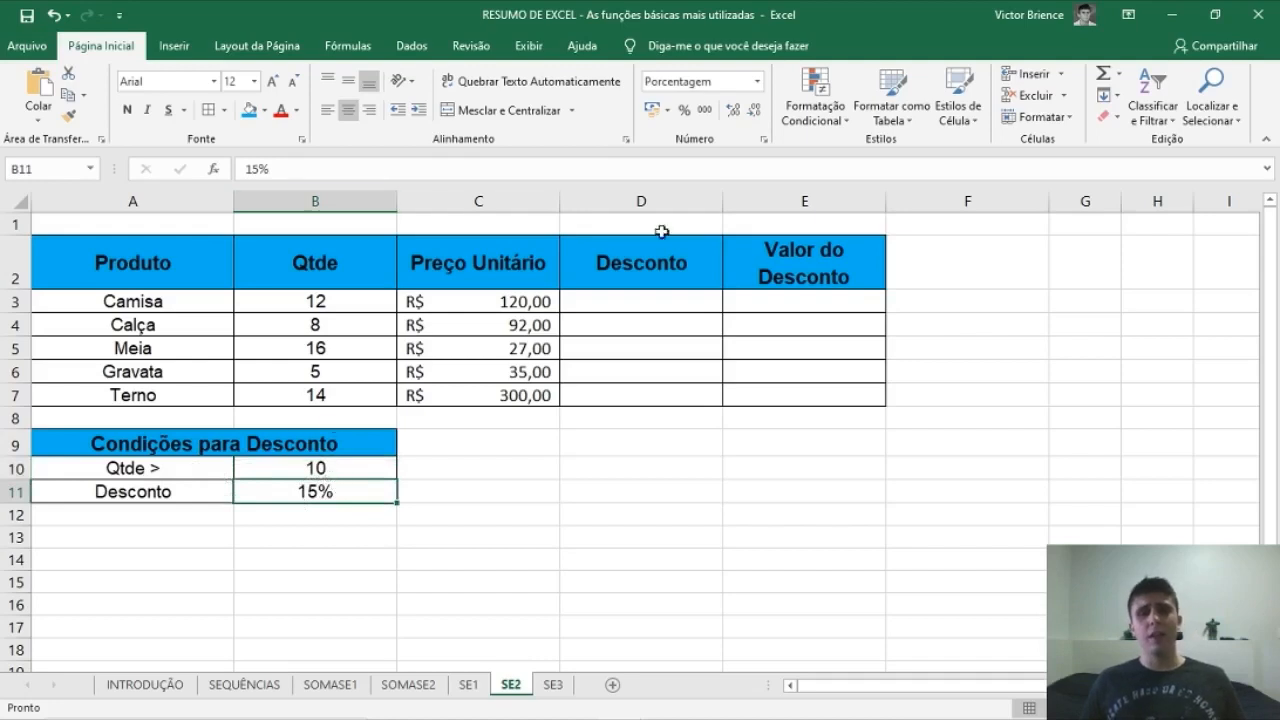
pyautogui.click(175, 263)
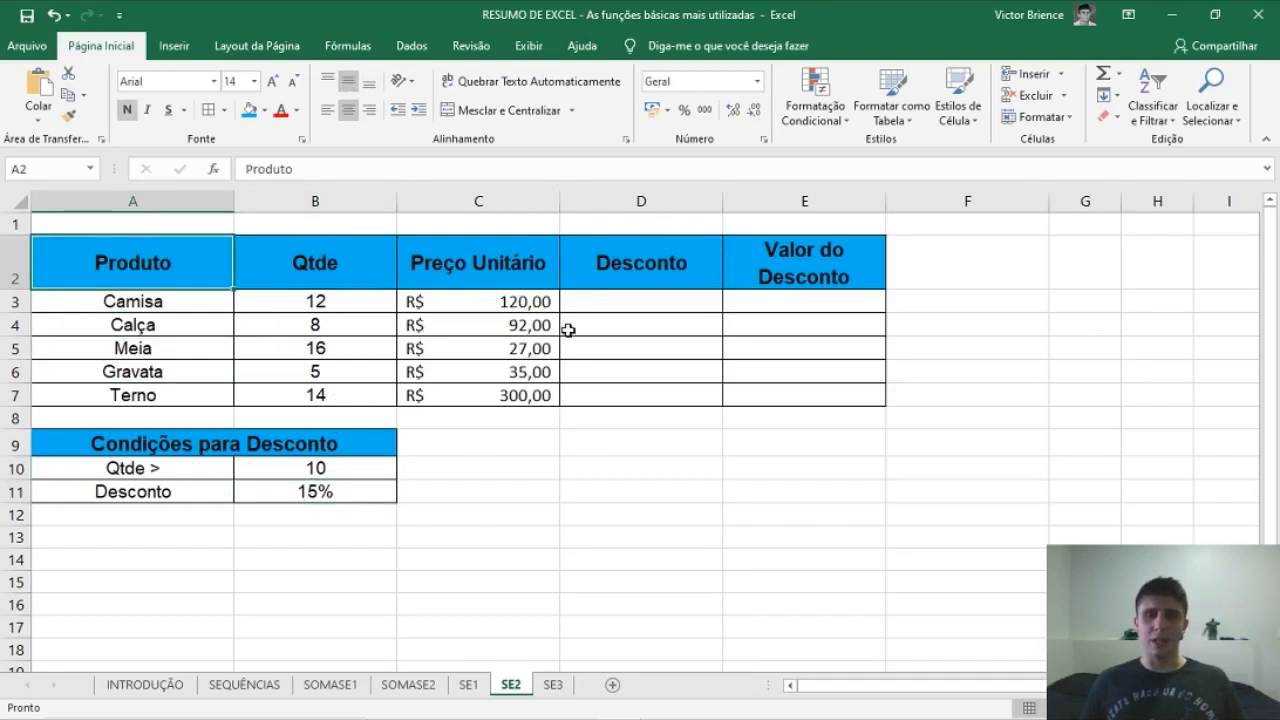
# Start an SE formula in D3 testing whether Camisa's quantity exceeds the discount threshold, using B3>$B$10 with the threshold cell locked
pyautogui.click(634, 303)
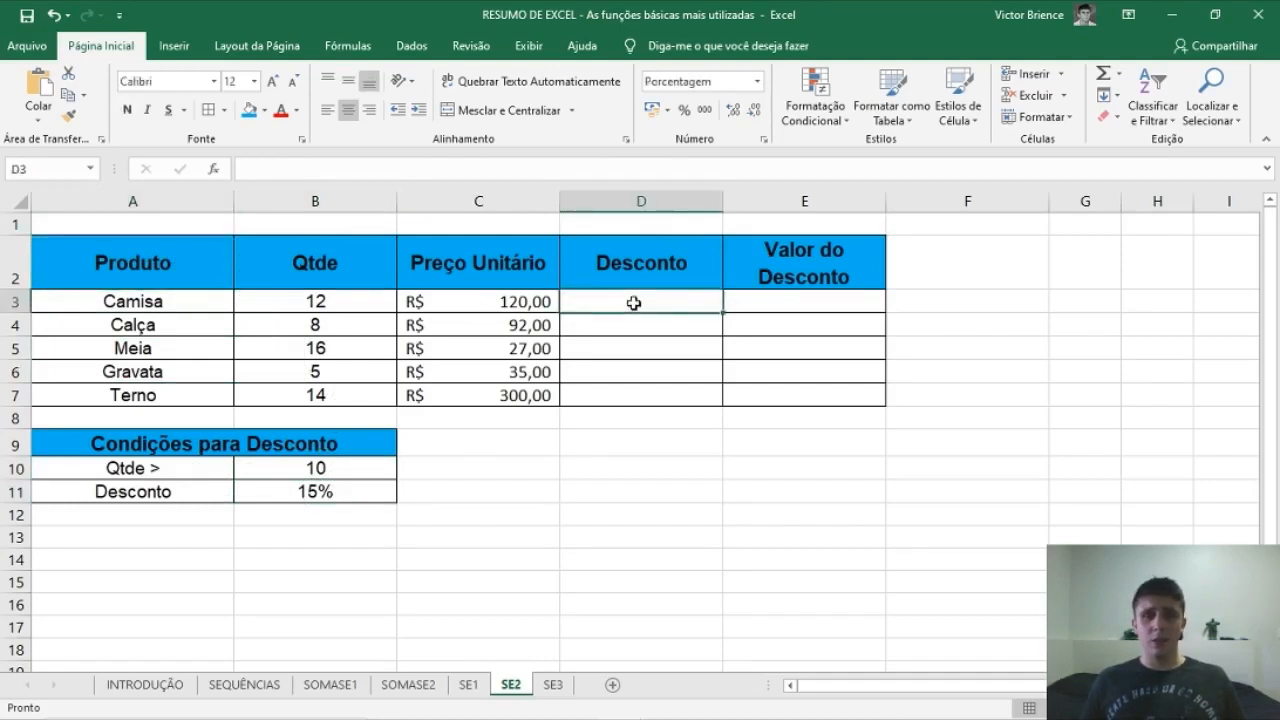
pyautogui.write('=SE')
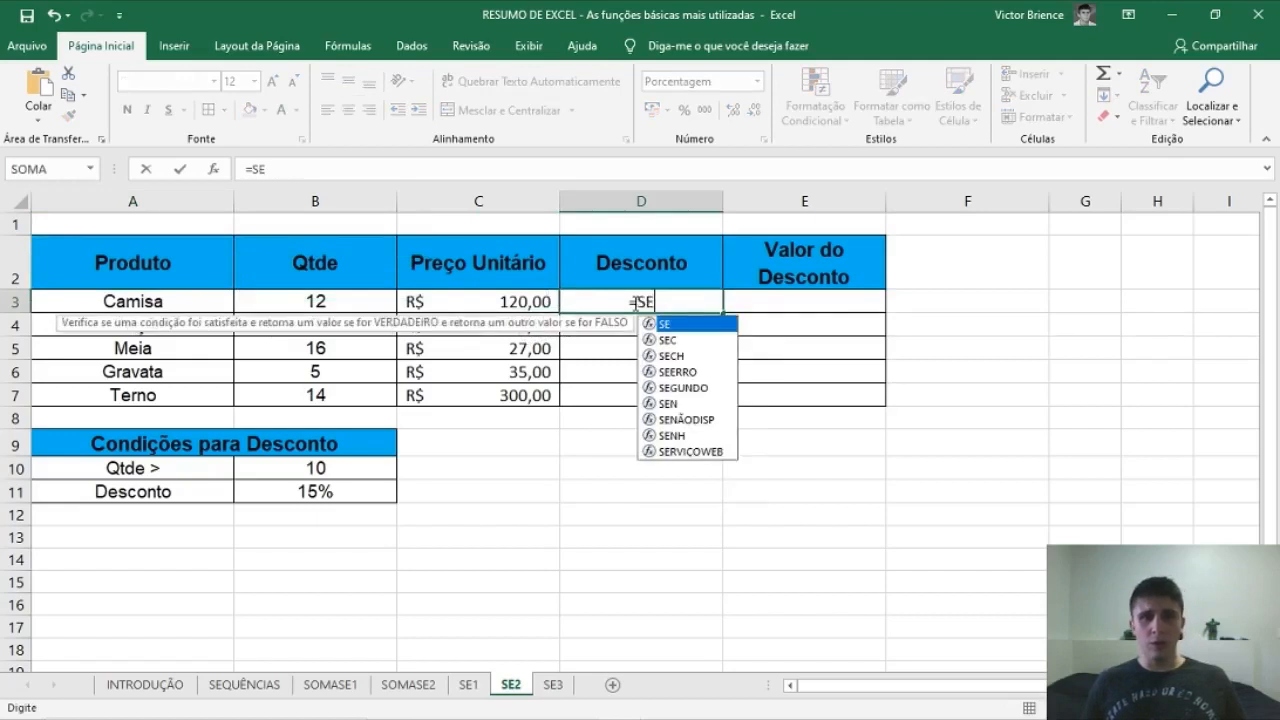
pyautogui.write('(')
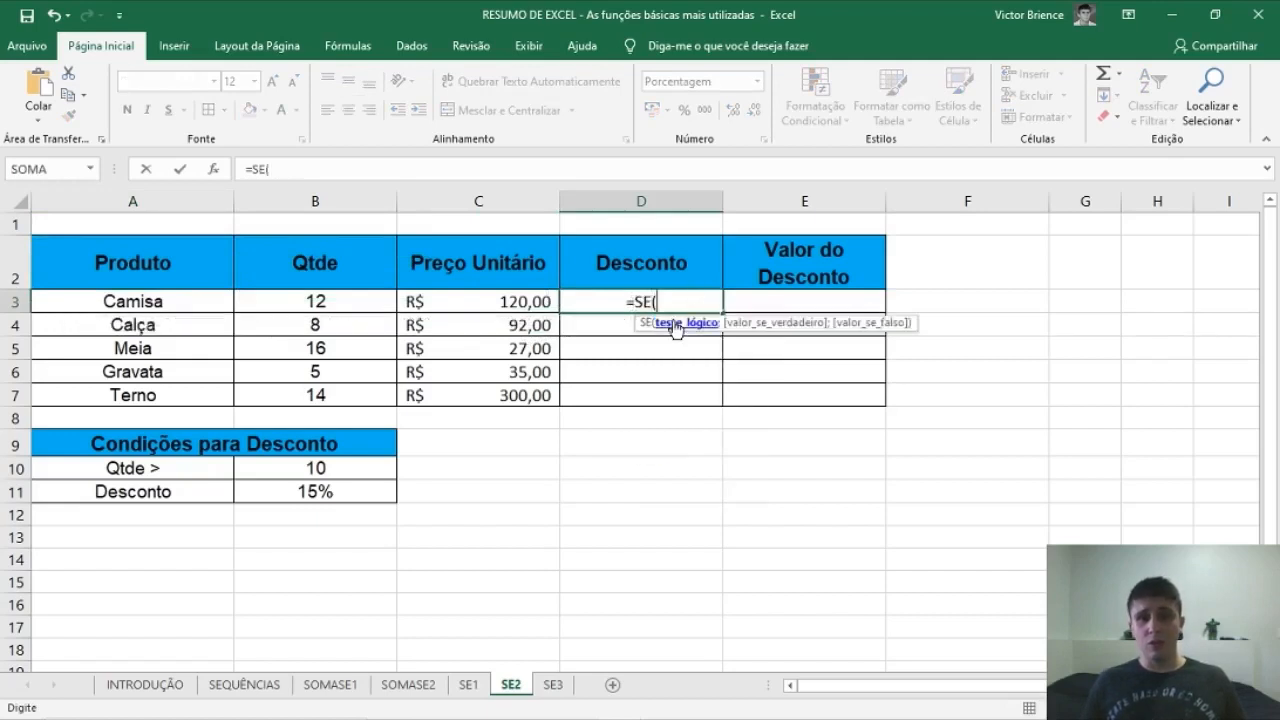
pyautogui.click(311, 305)
pyautogui.write('>')
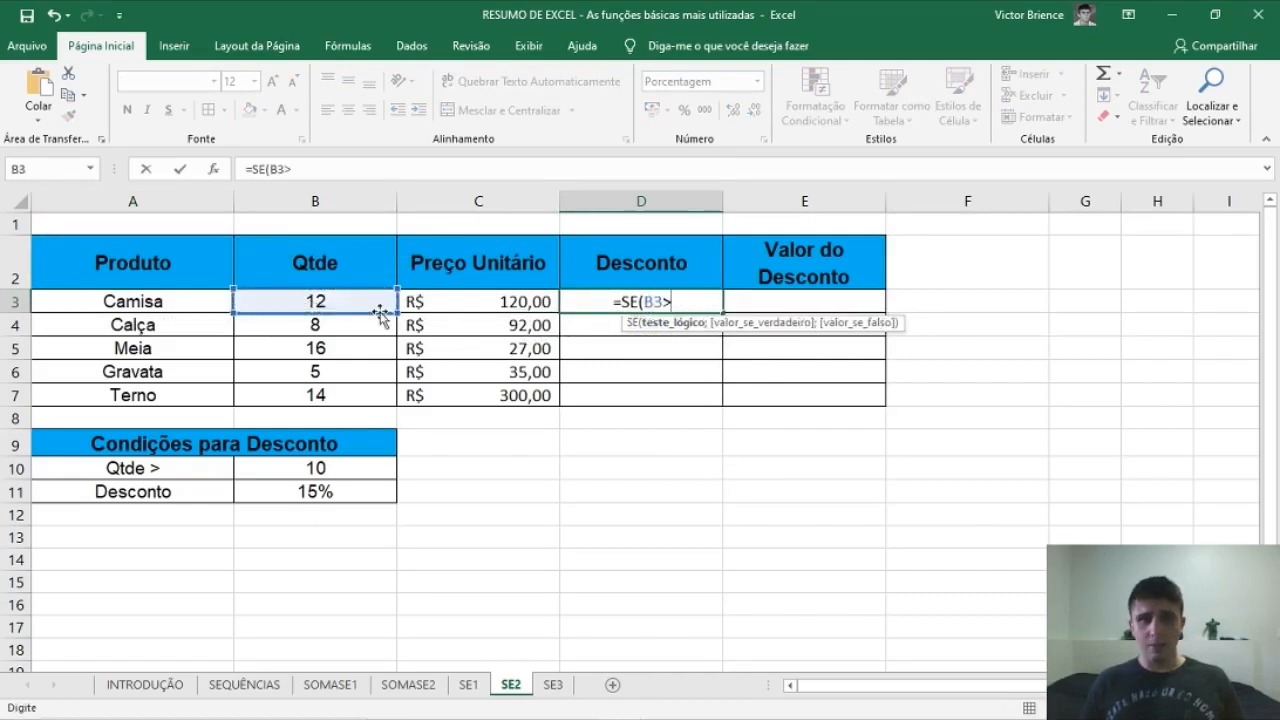
pyautogui.click(308, 474)
pyautogui.press('F4')
pyautogui.write(';')
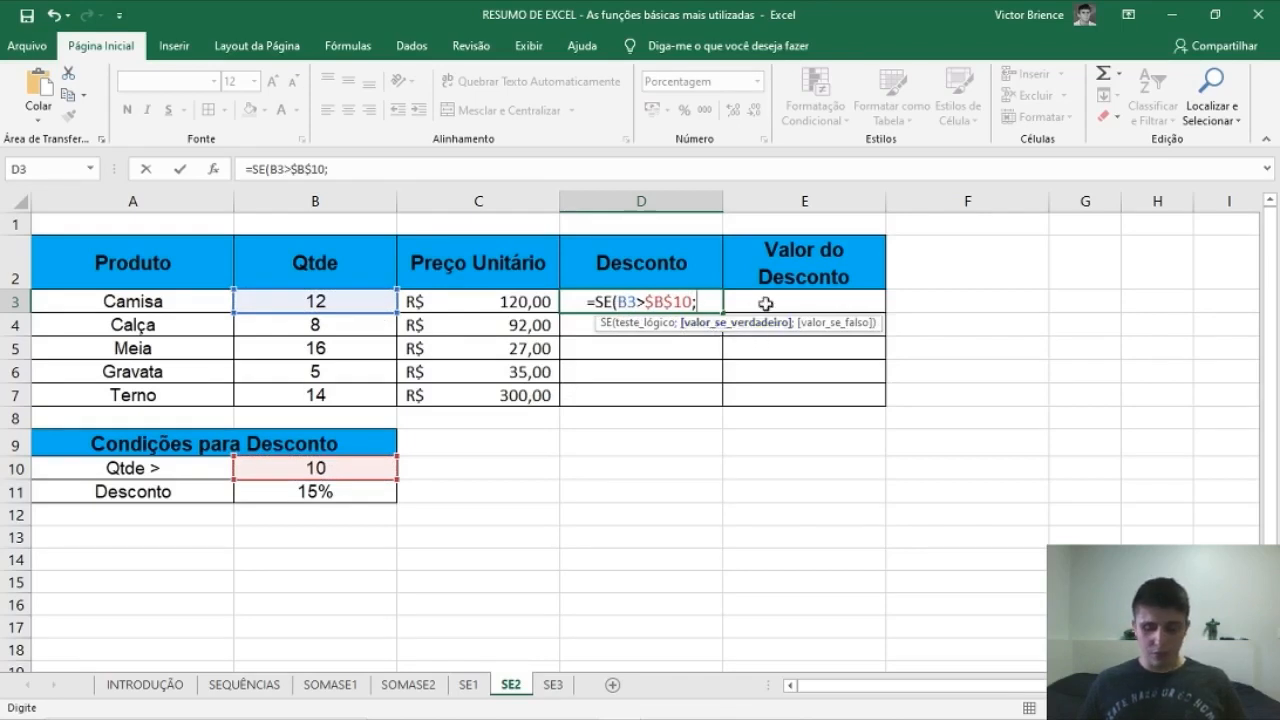
# Complete the D3 formula with 15% as the true result and 0 as the false result
pyautogui.write('15%;0')
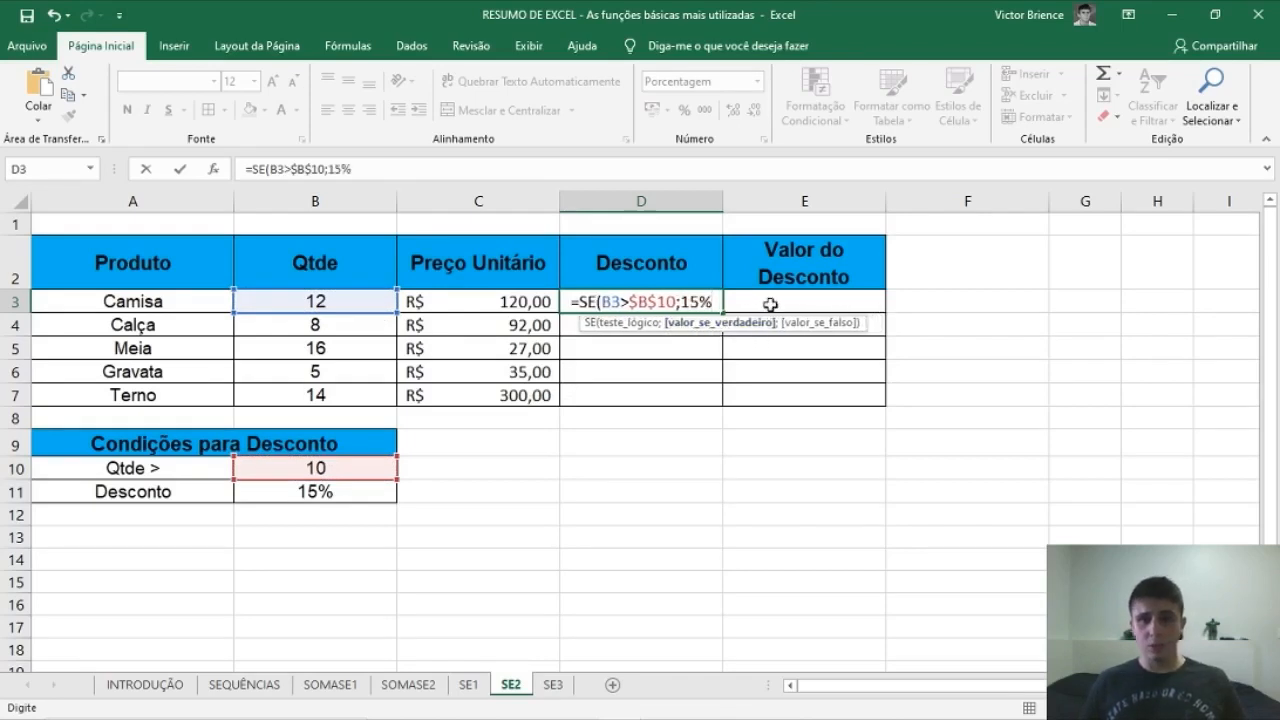
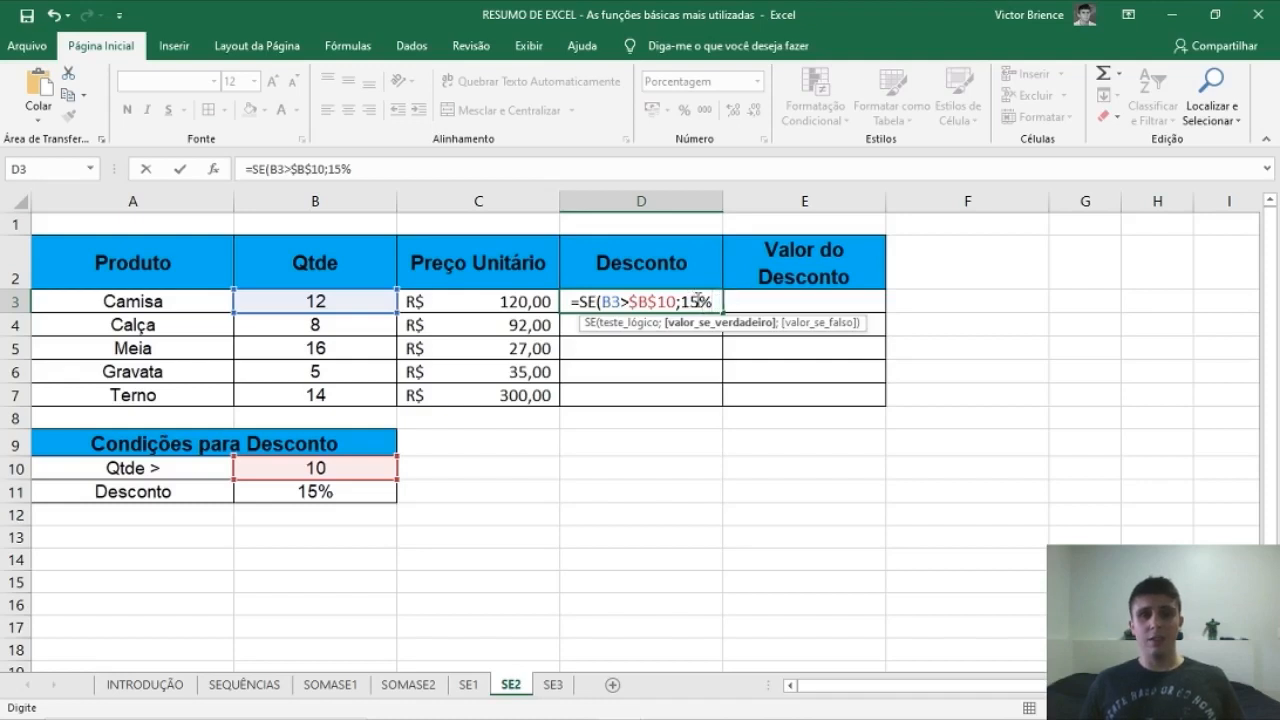
pyautogui.write(';')
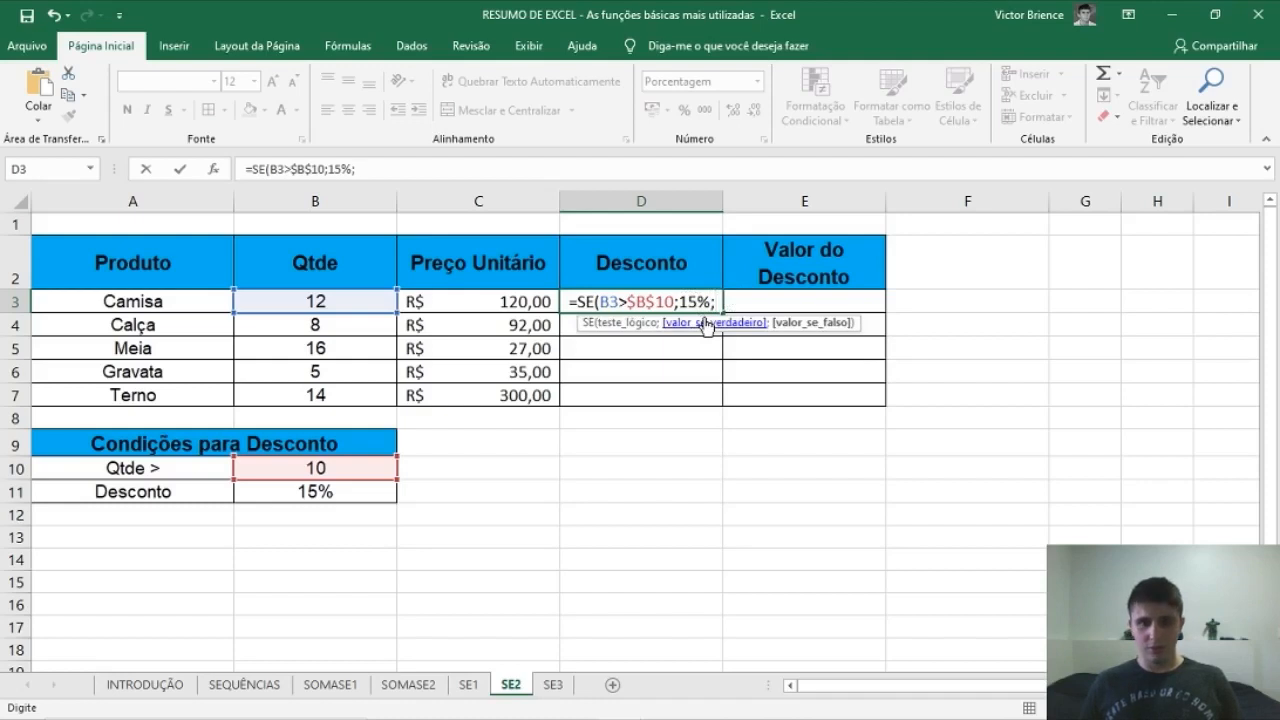
pyautogui.write('0')
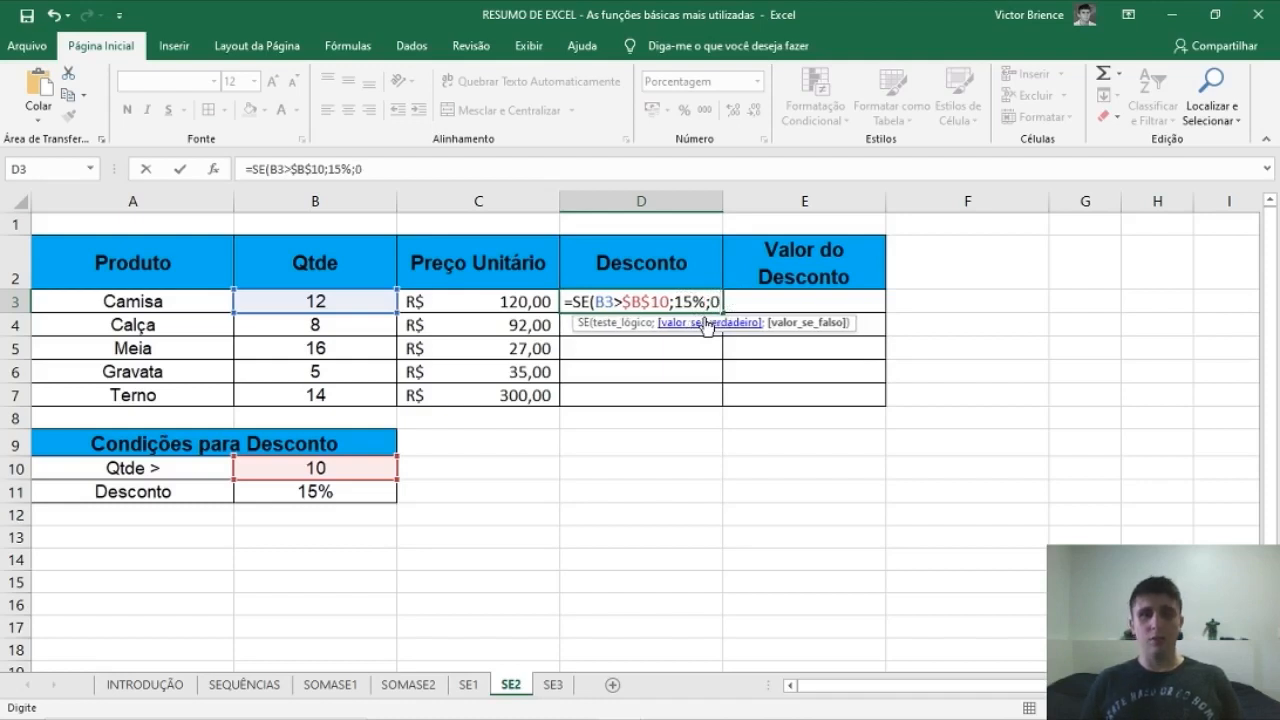
pyautogui.write(')')
pyautogui.press('Return')
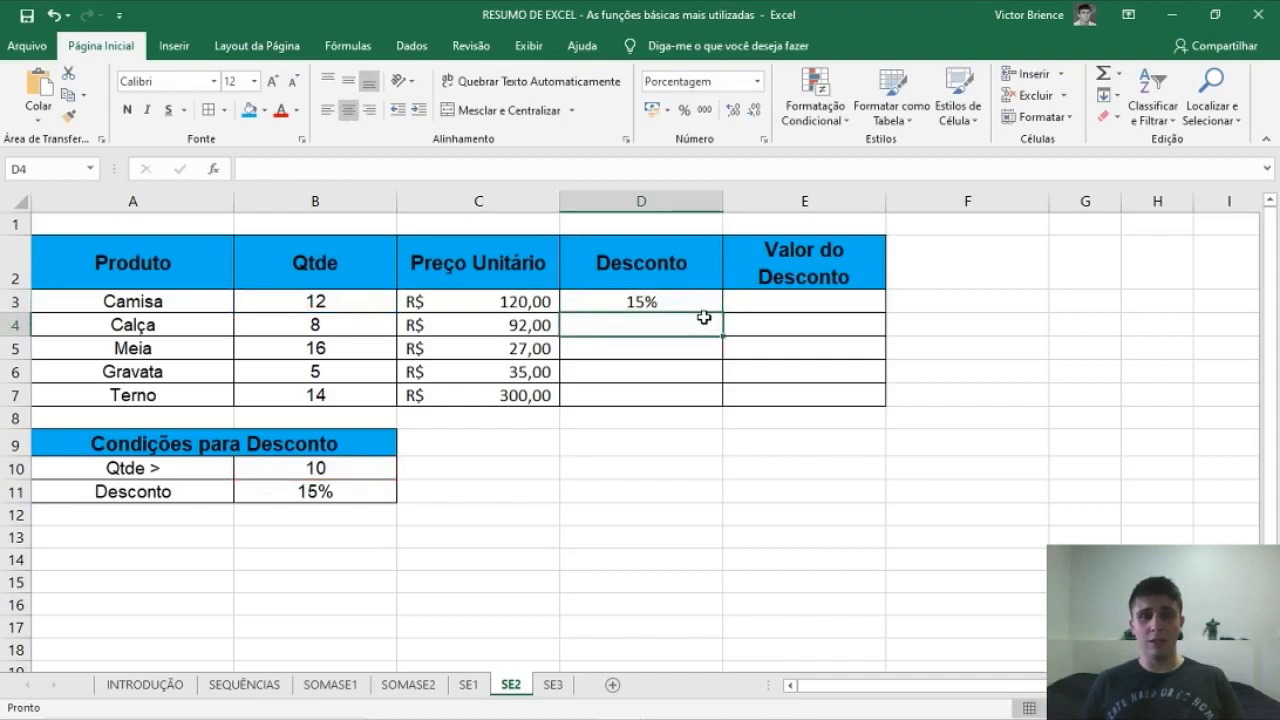
# Fill the D3 discount formula down to D7 for the remaining products and check the copy in D4
pyautogui.click(638, 300)
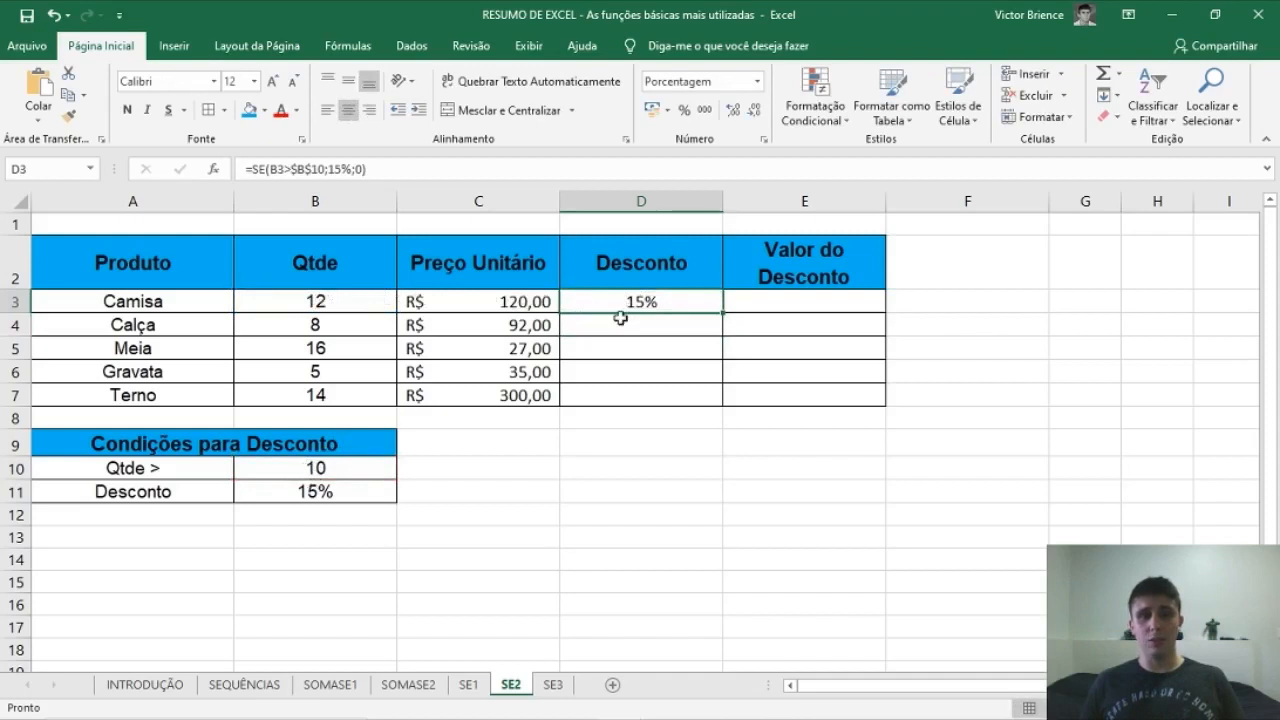
pyautogui.moveTo(717, 316); pyautogui.dragTo(655, 402)
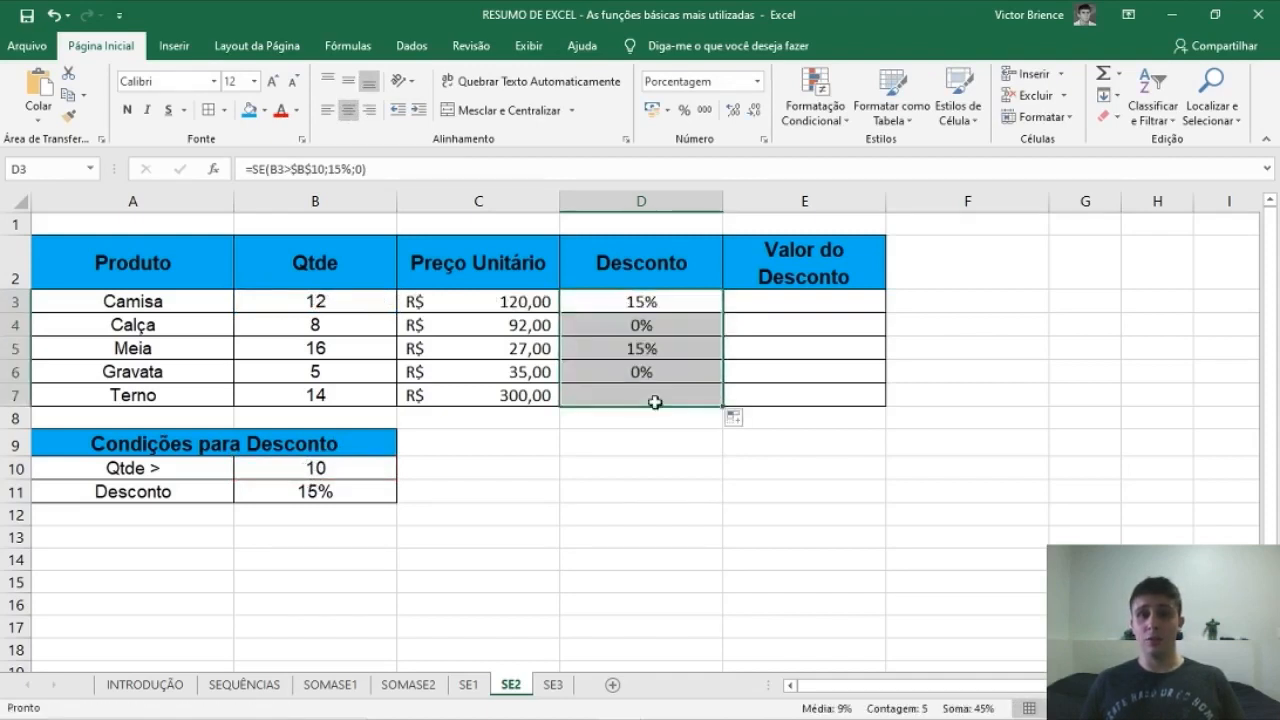
pyautogui.click(631, 320)
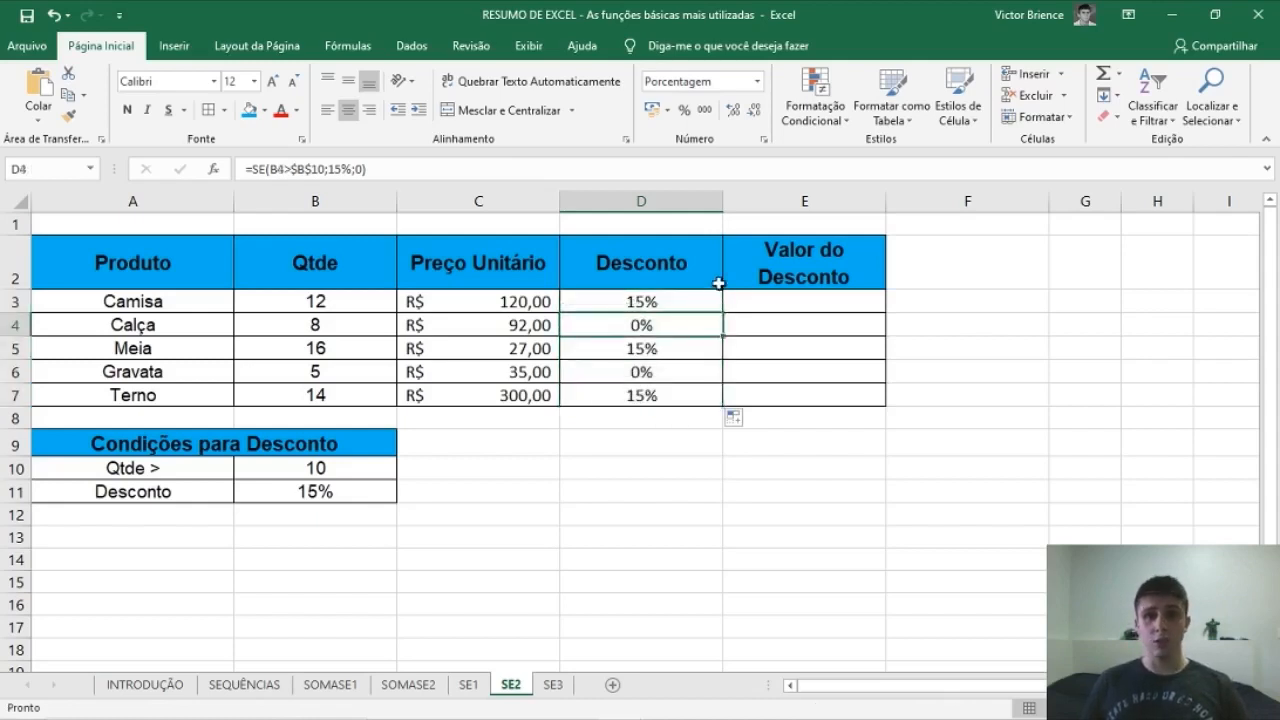
# Calculate Camisa's discount value in E3 with the formula =(B3*C3)*D3
pyautogui.click(780, 304)
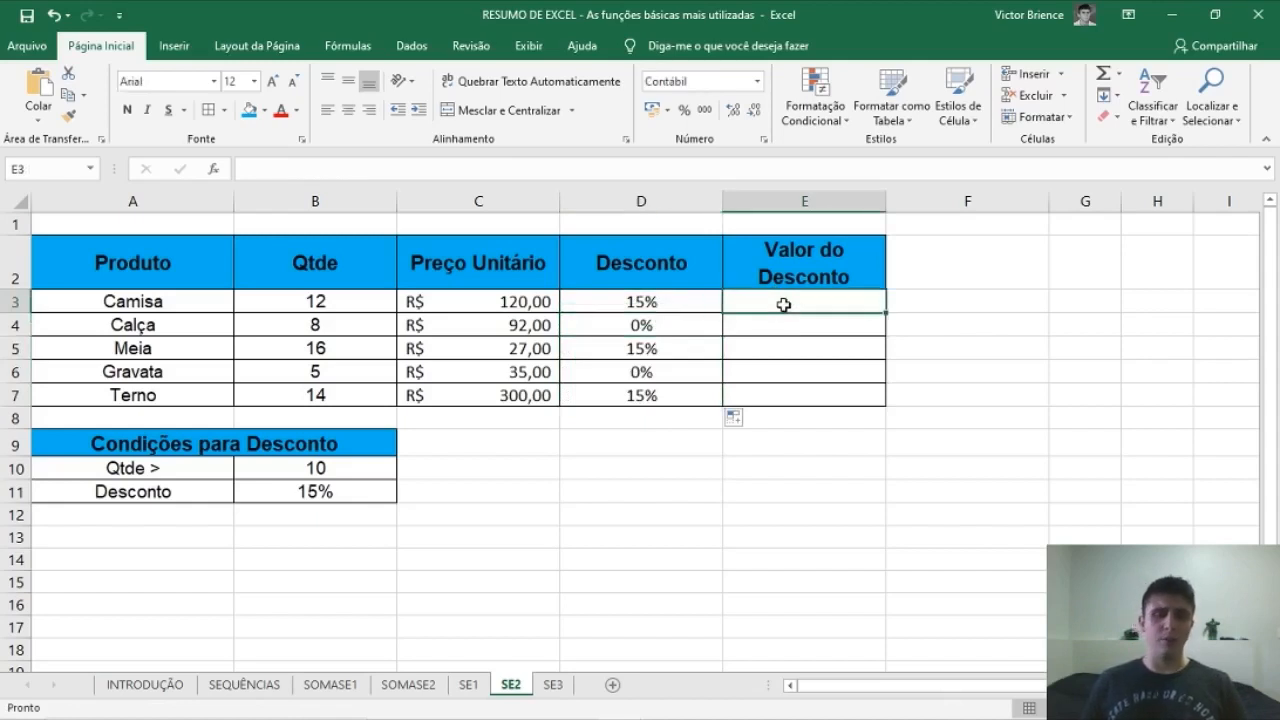
pyautogui.write('=(')
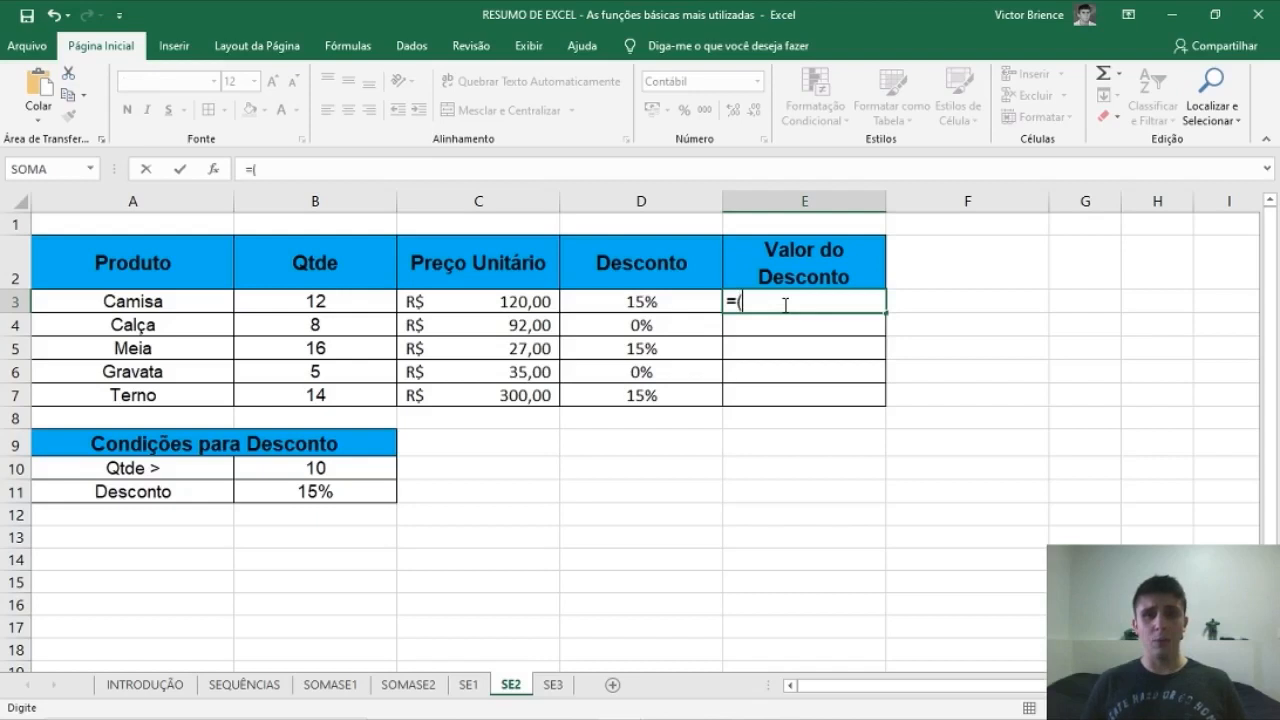
pyautogui.click(341, 300)
pyautogui.write('*')
pyautogui.click(461, 300)
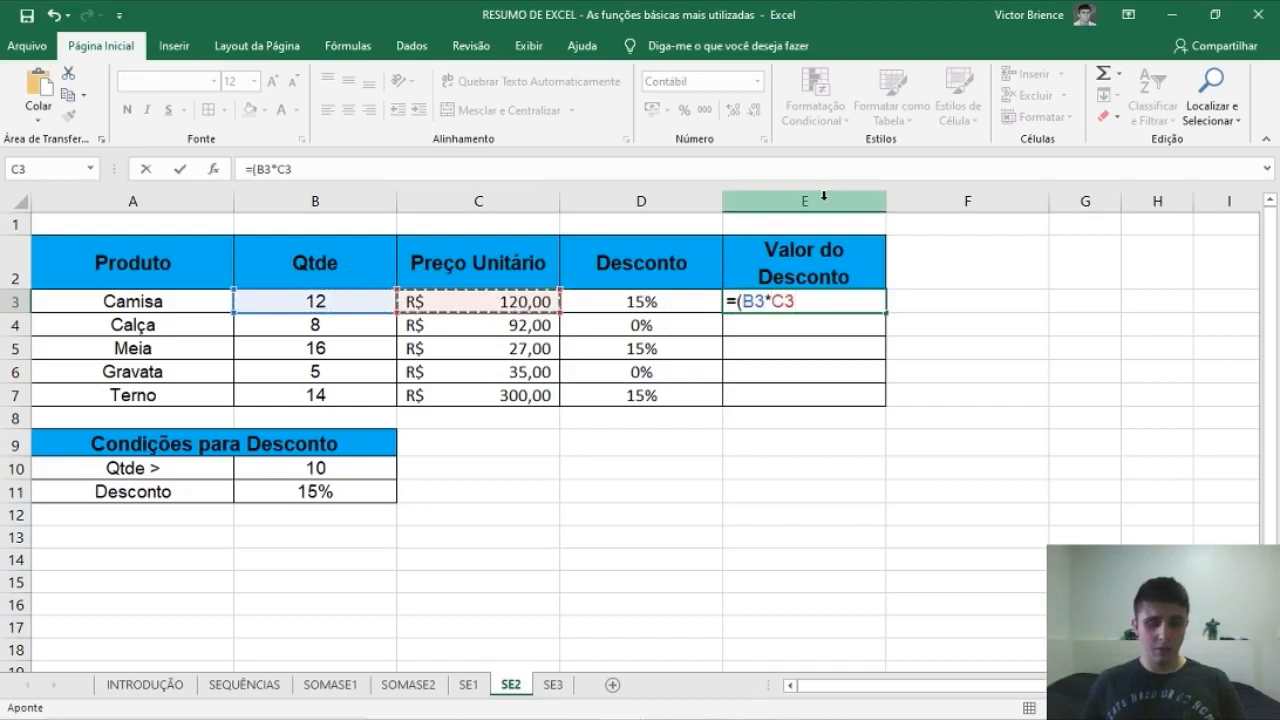
pyautogui.write(')*')
pyautogui.click(648, 300)
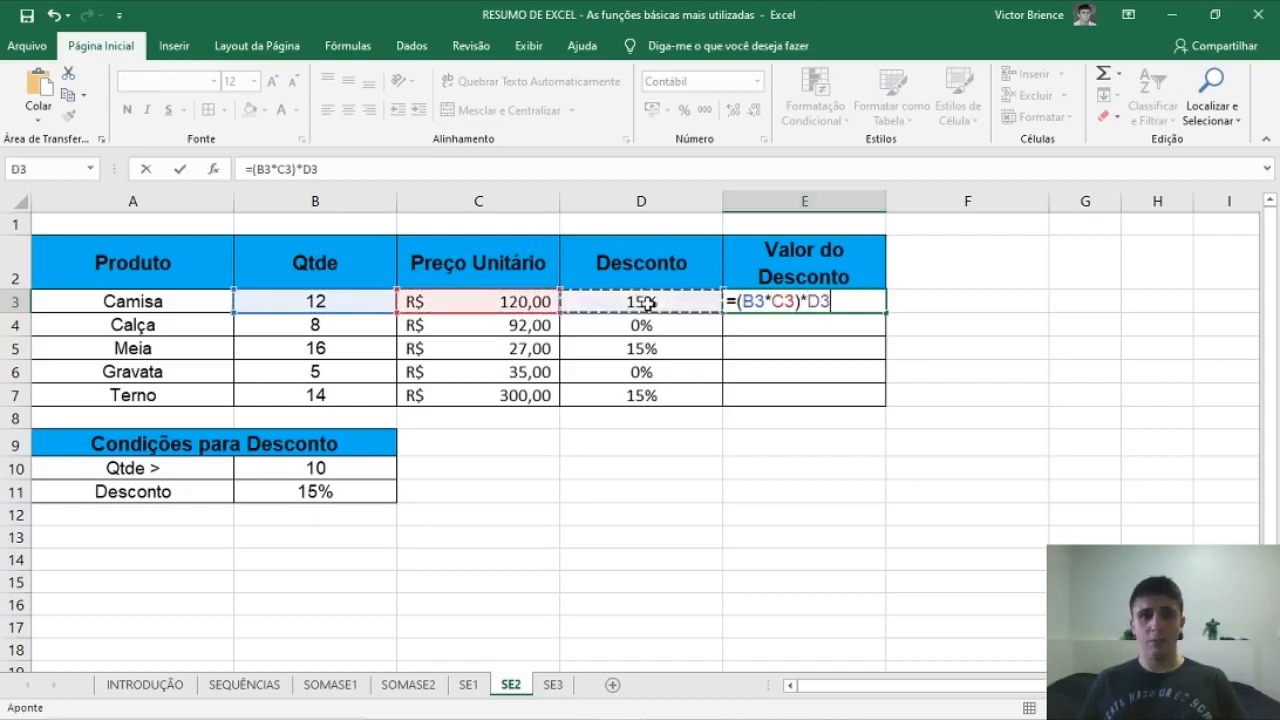
pyautogui.press('Return')
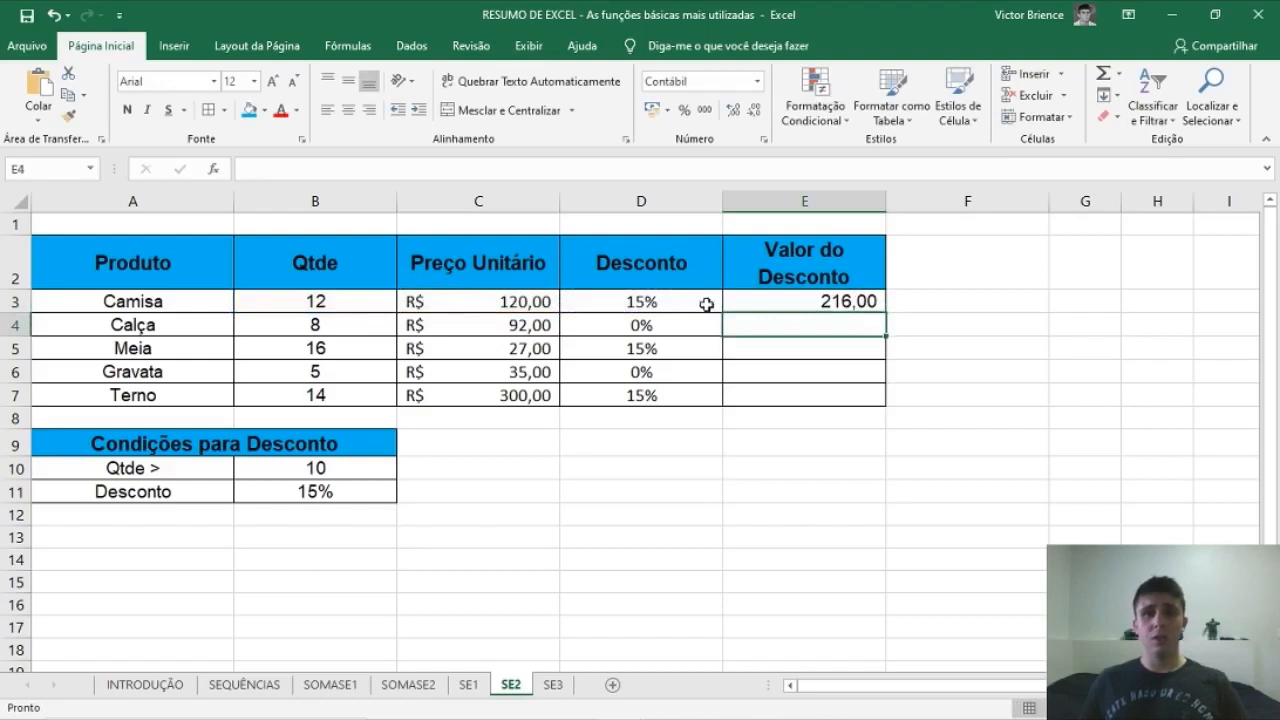
# Fill the E3 discount value formula down to E7 and check Calça's result against its discount in D4
pyautogui.click(792, 306)
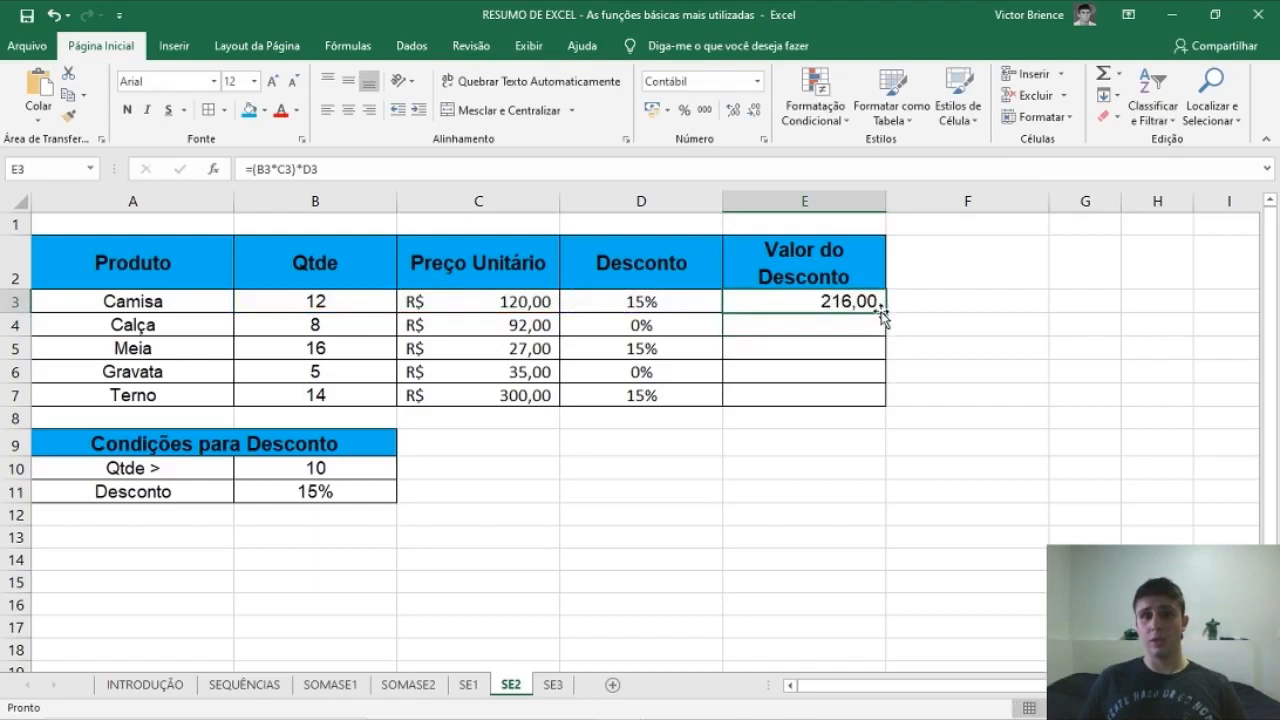
pyautogui.moveTo(884, 313); pyautogui.dragTo(863, 409)
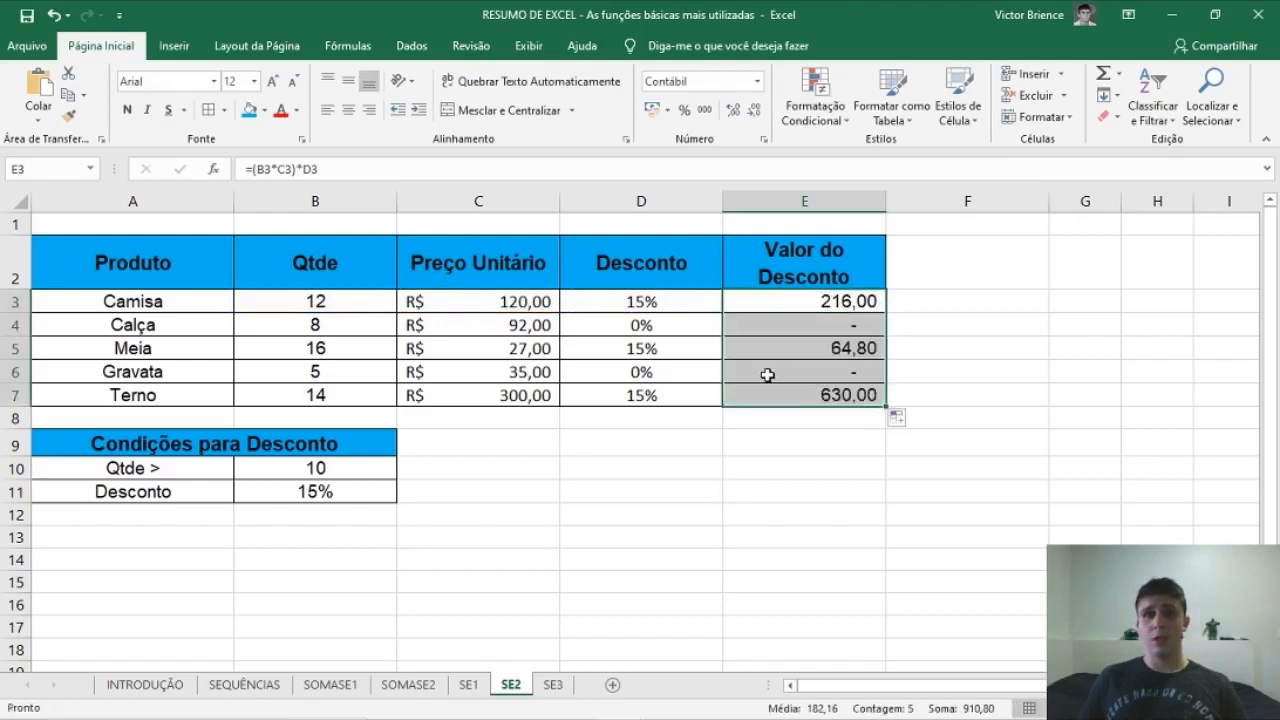
pyautogui.click(820, 323)
pyautogui.click(650, 327)
pyautogui.click(795, 325)
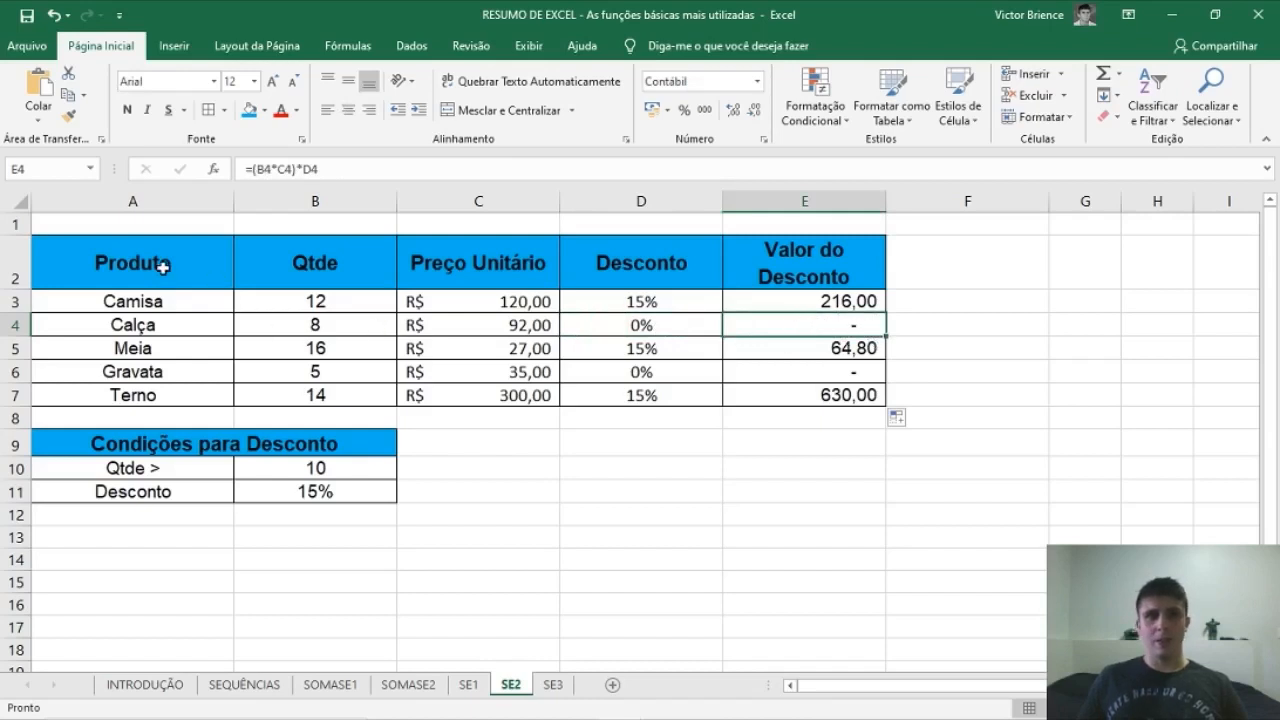
pyautogui.click(152, 267)
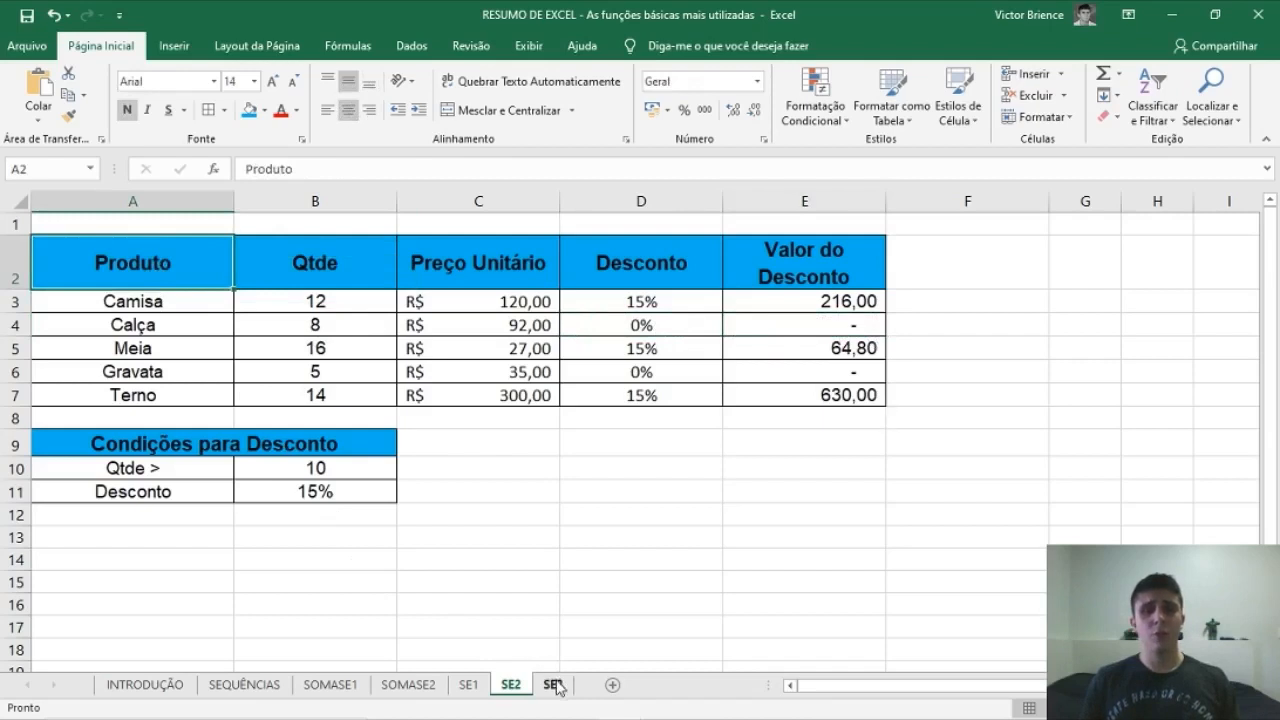
# Open the SE3 sheet and examine the subjects, the MÉDIA column and the STATUS column
pyautogui.click(553, 685)
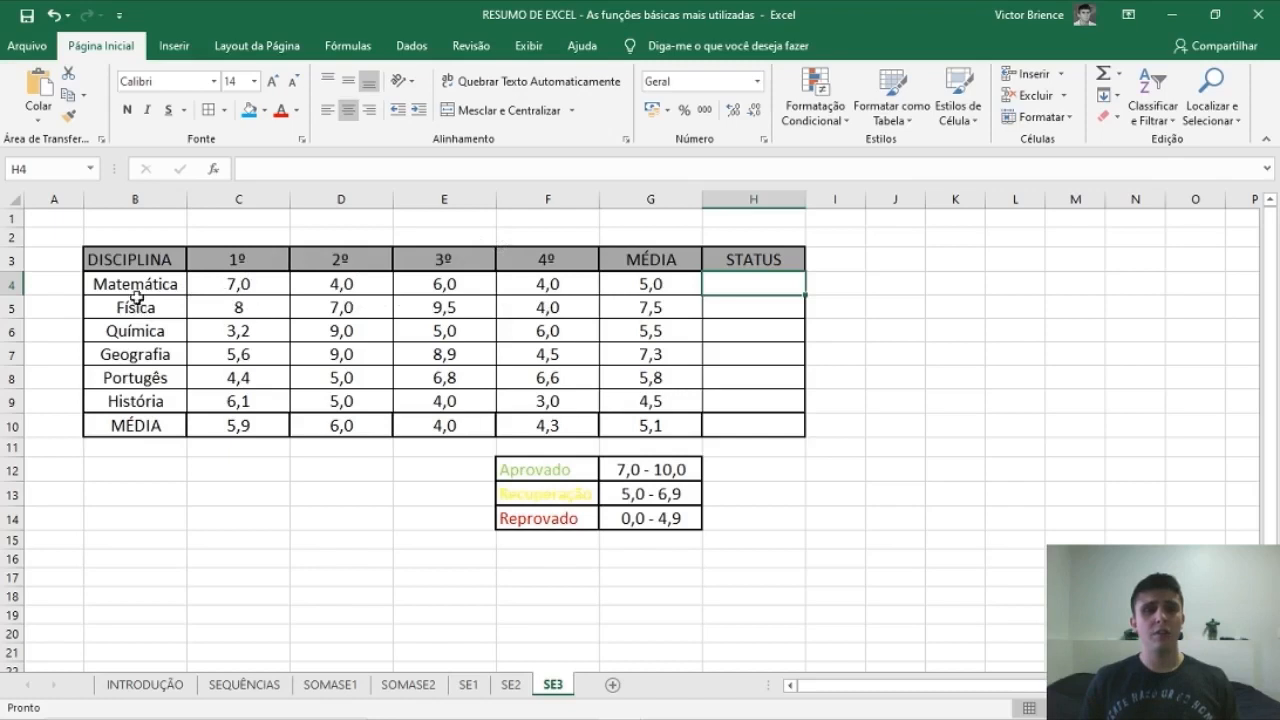
pyautogui.moveTo(134, 282); pyautogui.dragTo(135, 393)
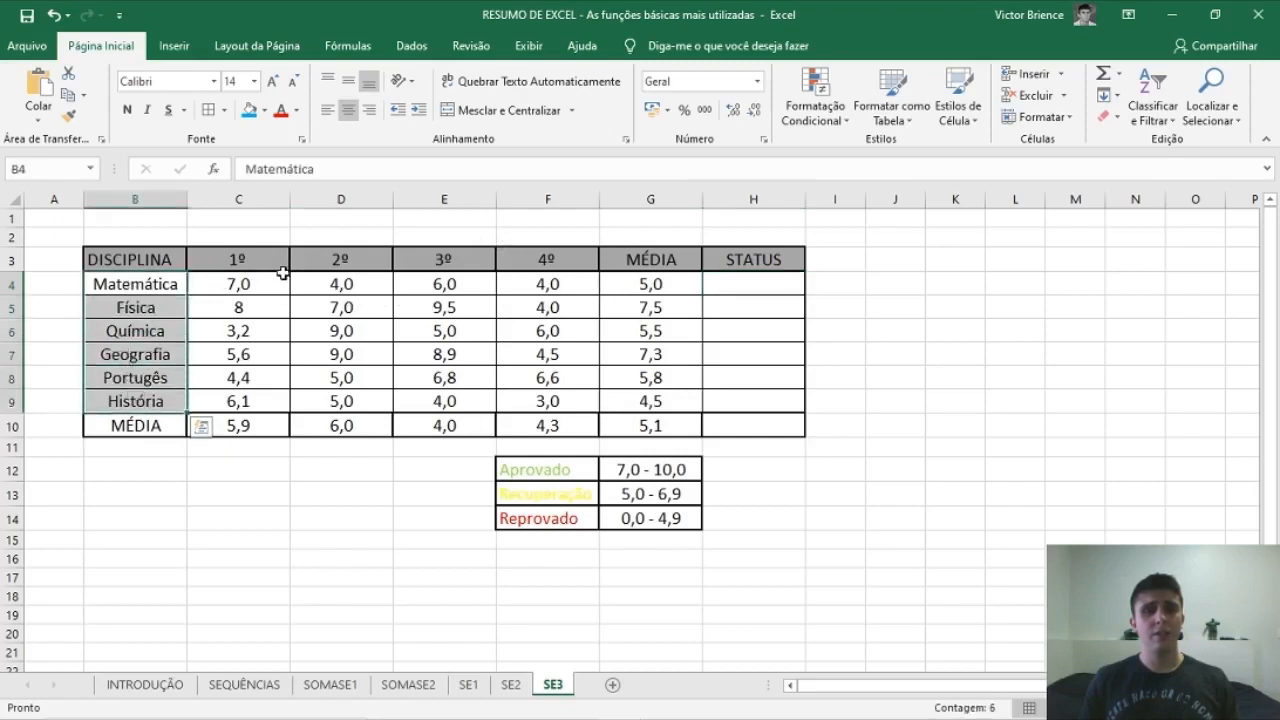
pyautogui.click(653, 262)
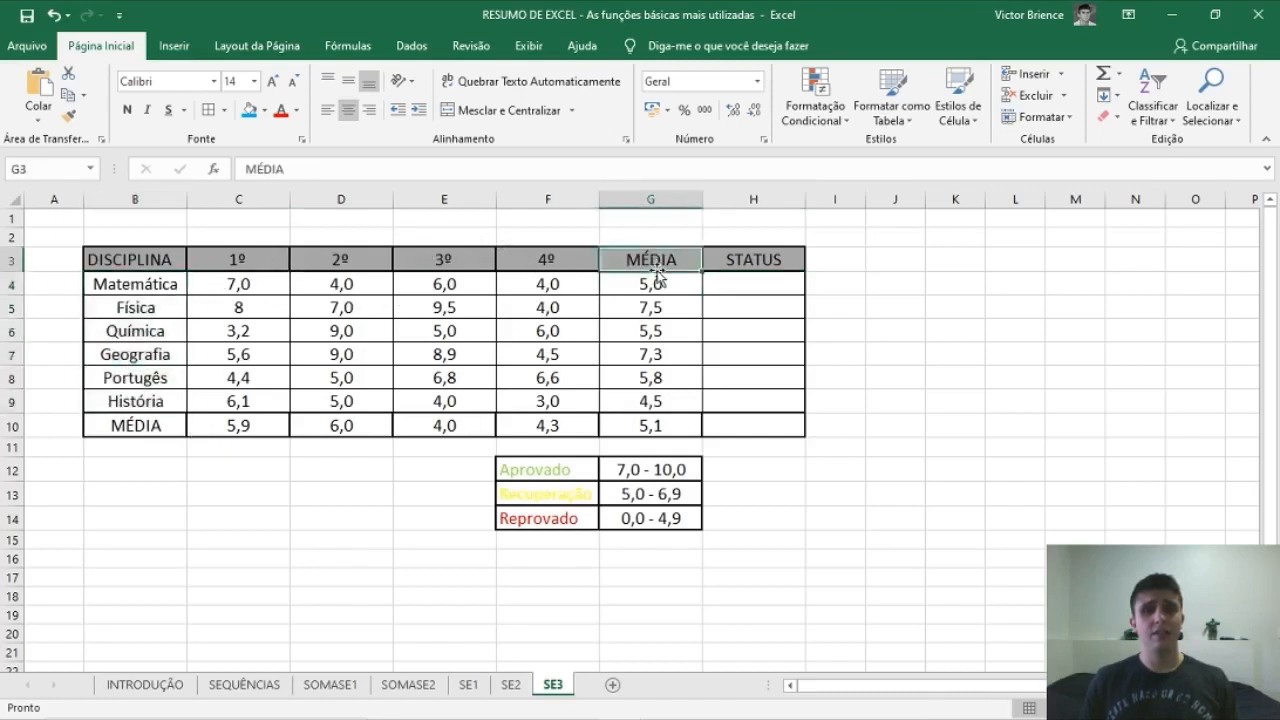
pyautogui.moveTo(650, 282); pyautogui.dragTo(654, 398)
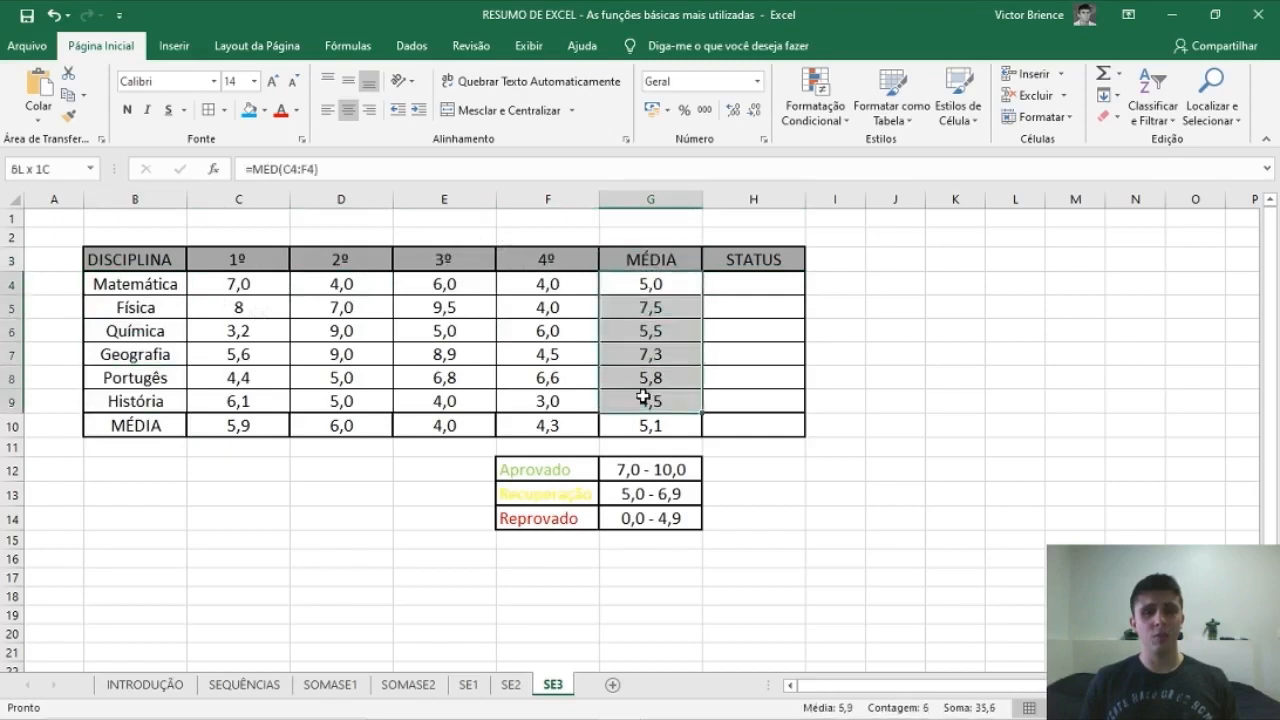
pyautogui.click(834, 354)
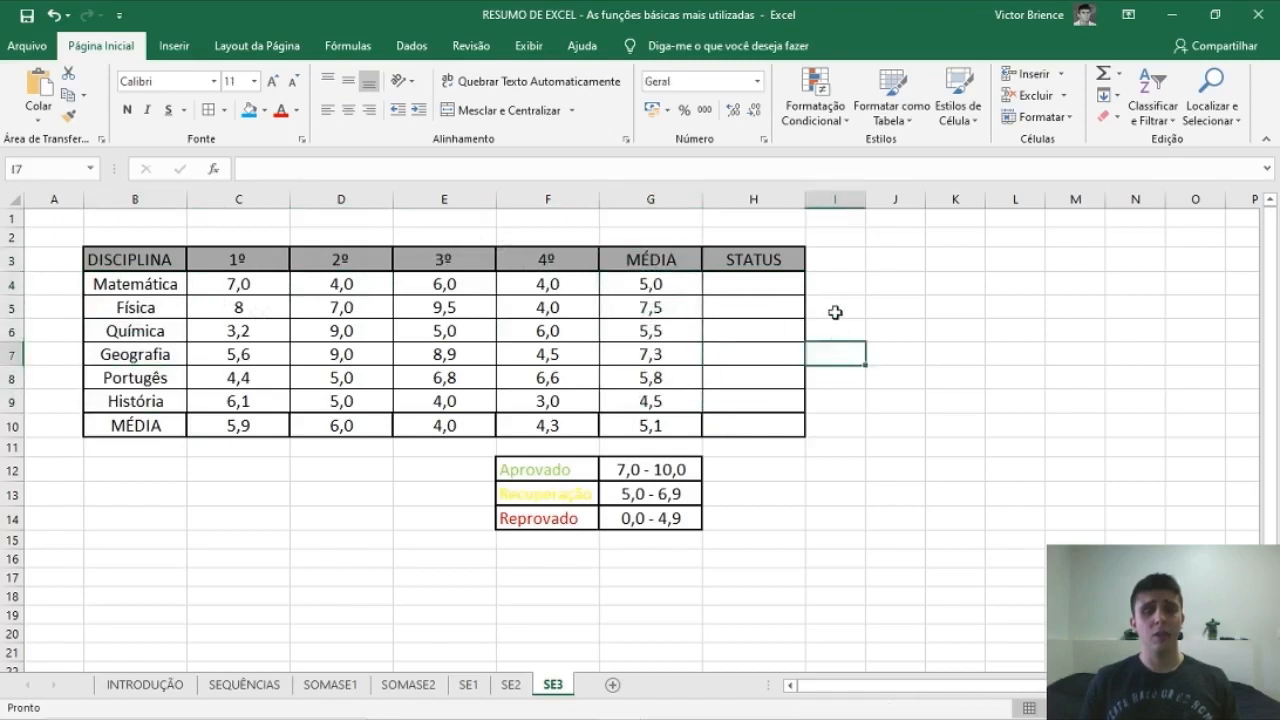
pyautogui.click(749, 262)
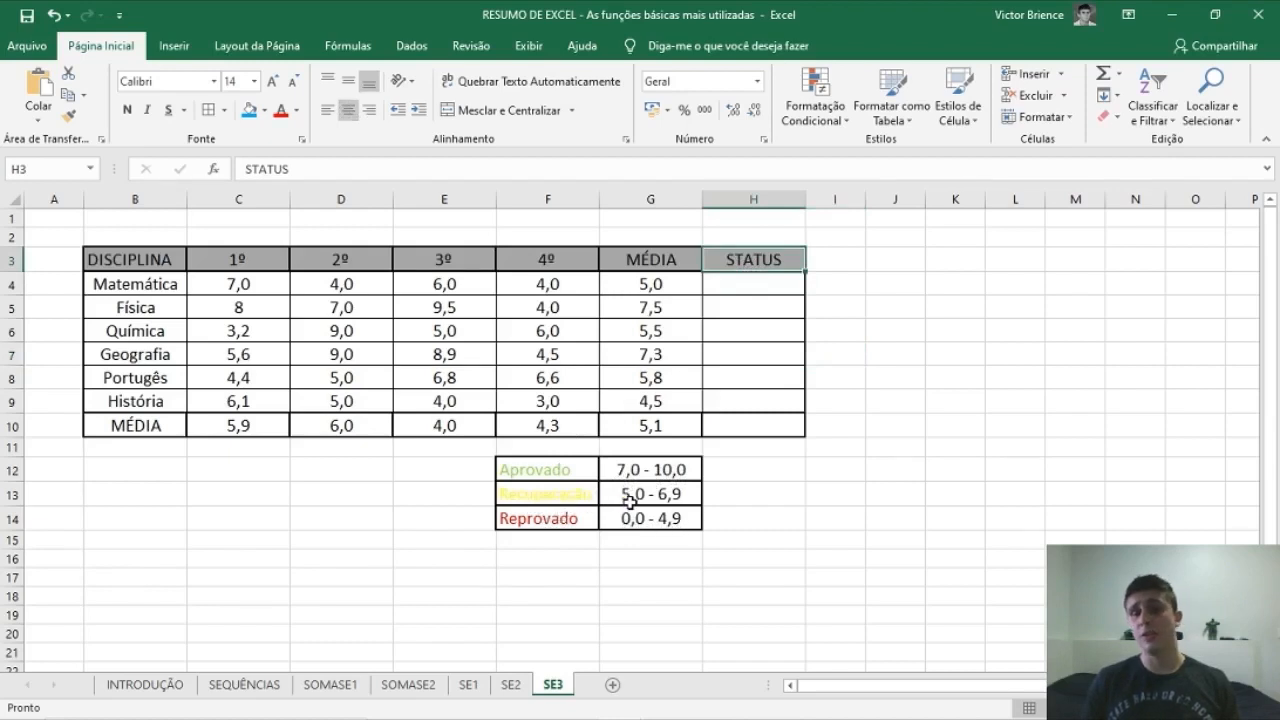
# Begin Matemática's status formula in H4 with =SE(G4>=7;"Aprovado"; as the test and its true result
pyautogui.click(751, 284)
pyautogui.write('=')
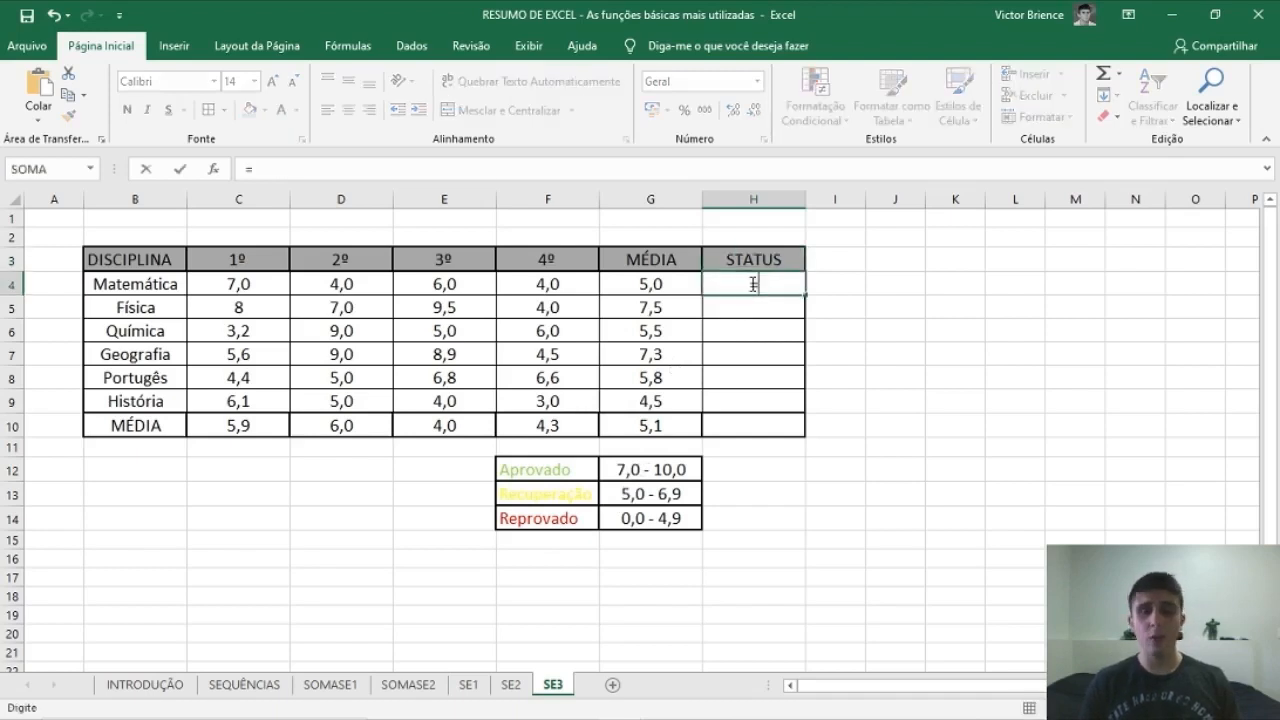
pyautogui.write('SE')
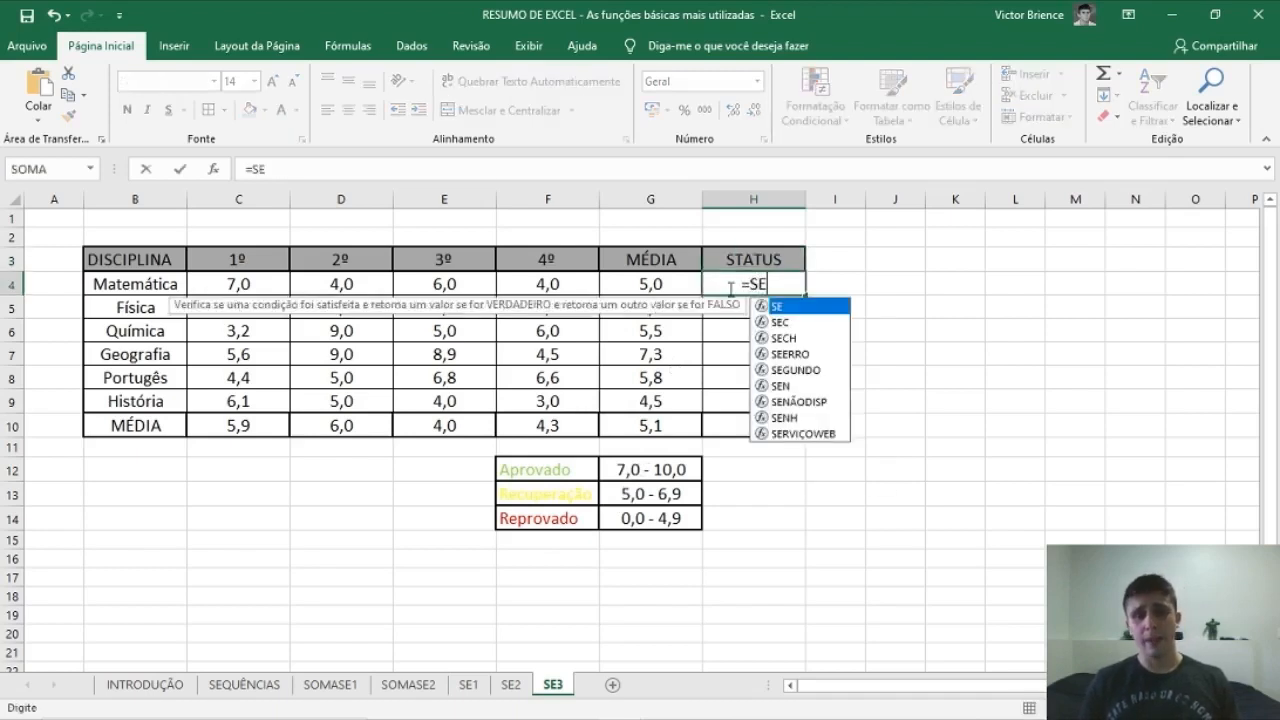
pyautogui.write('(')
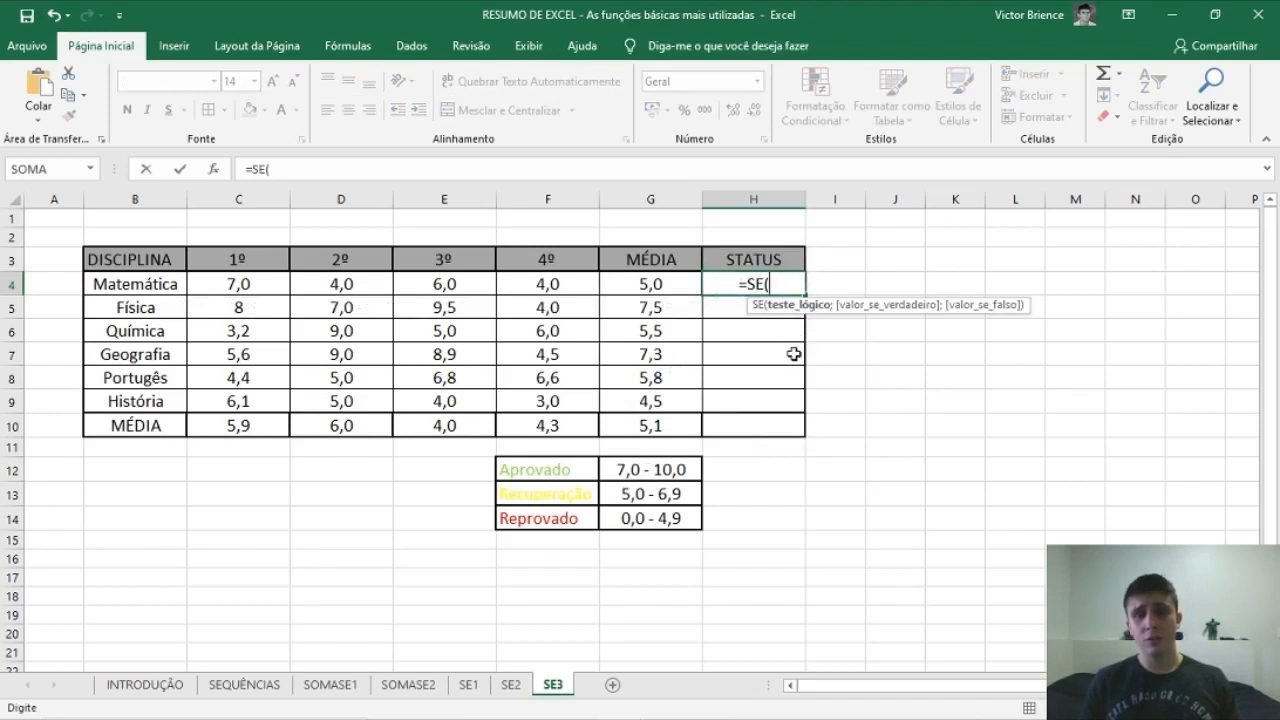
pyautogui.click(655, 285)
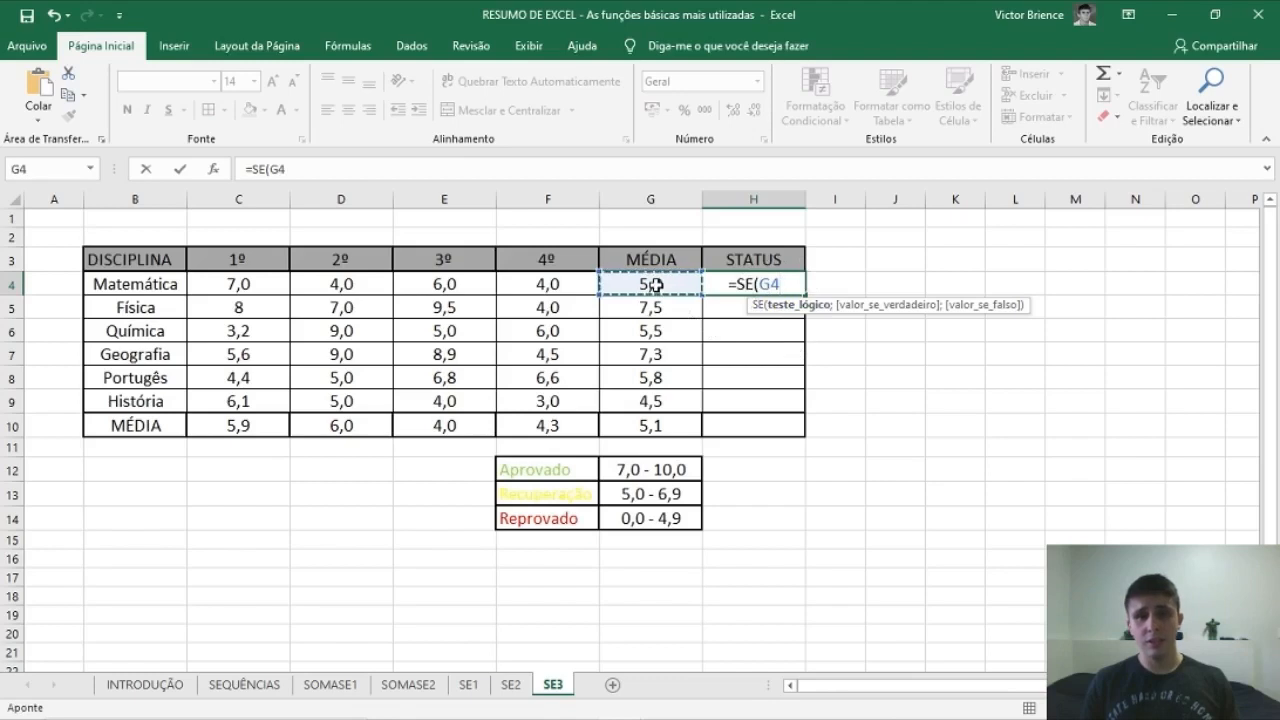
pyautogui.write('>')
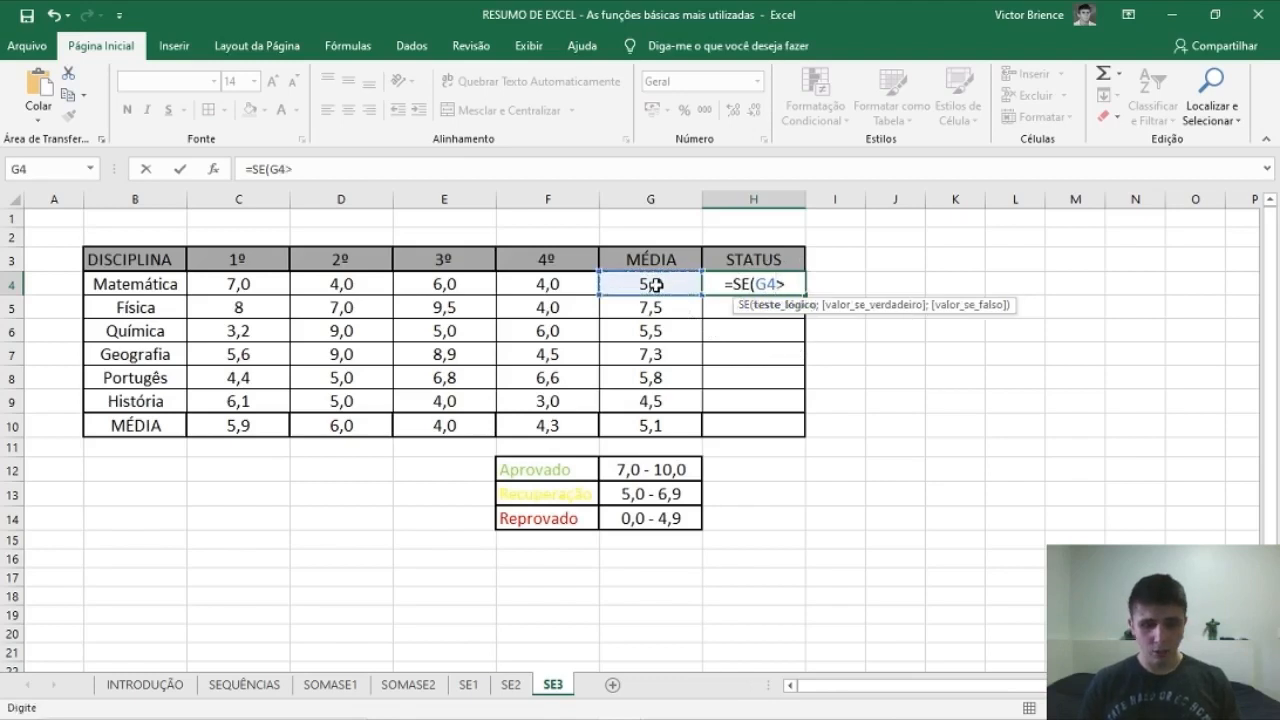
pyautogui.write('=7;')
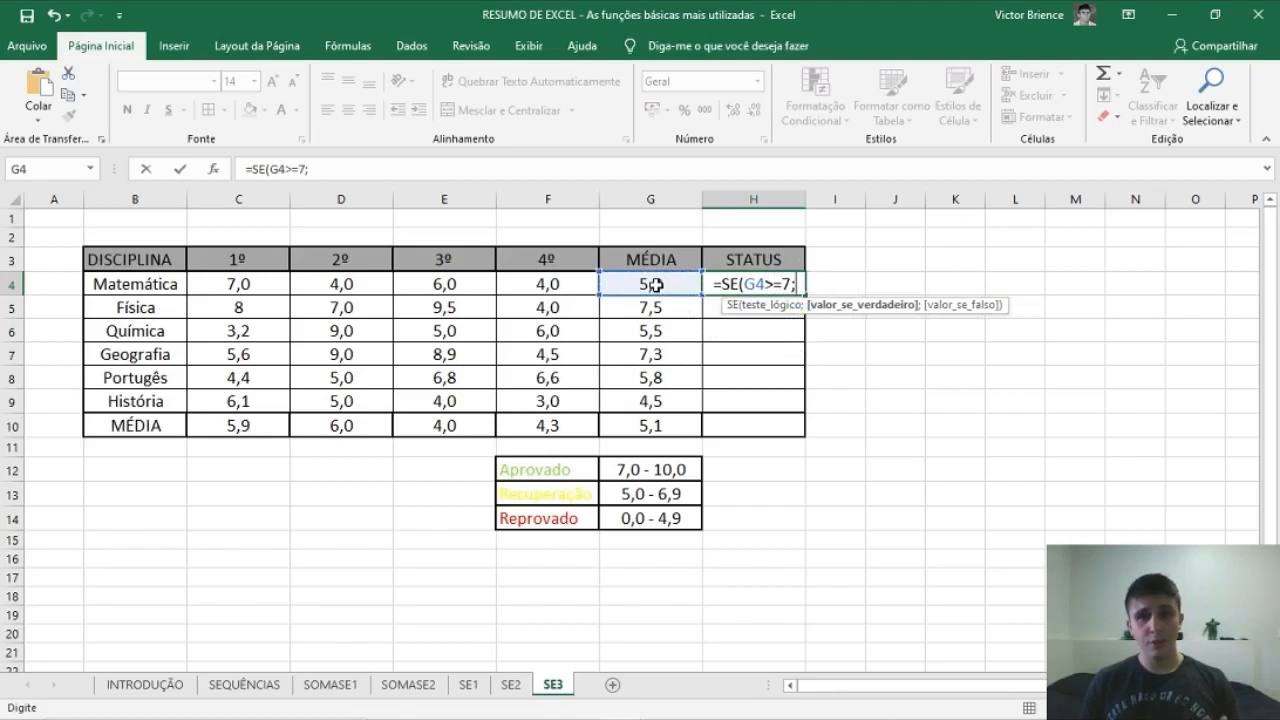
pyautogui.write('"')
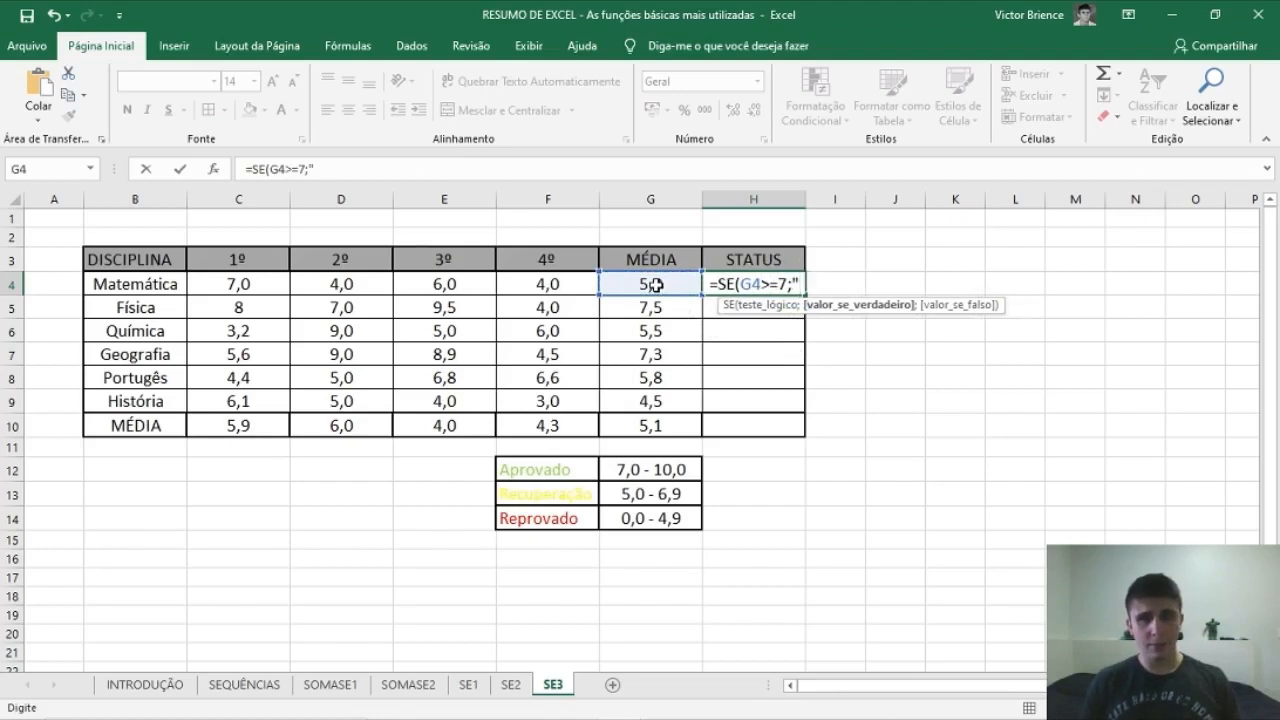
pyautogui.write('Aprova')
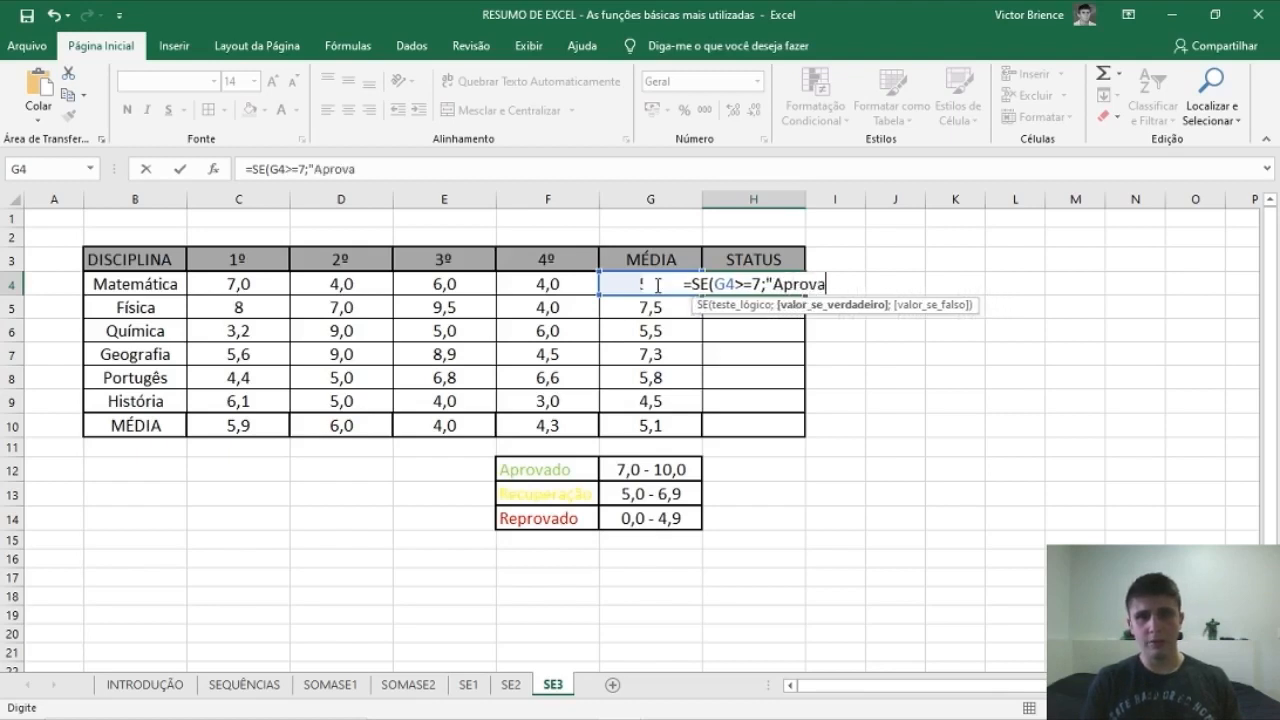
pyautogui.write('do"')
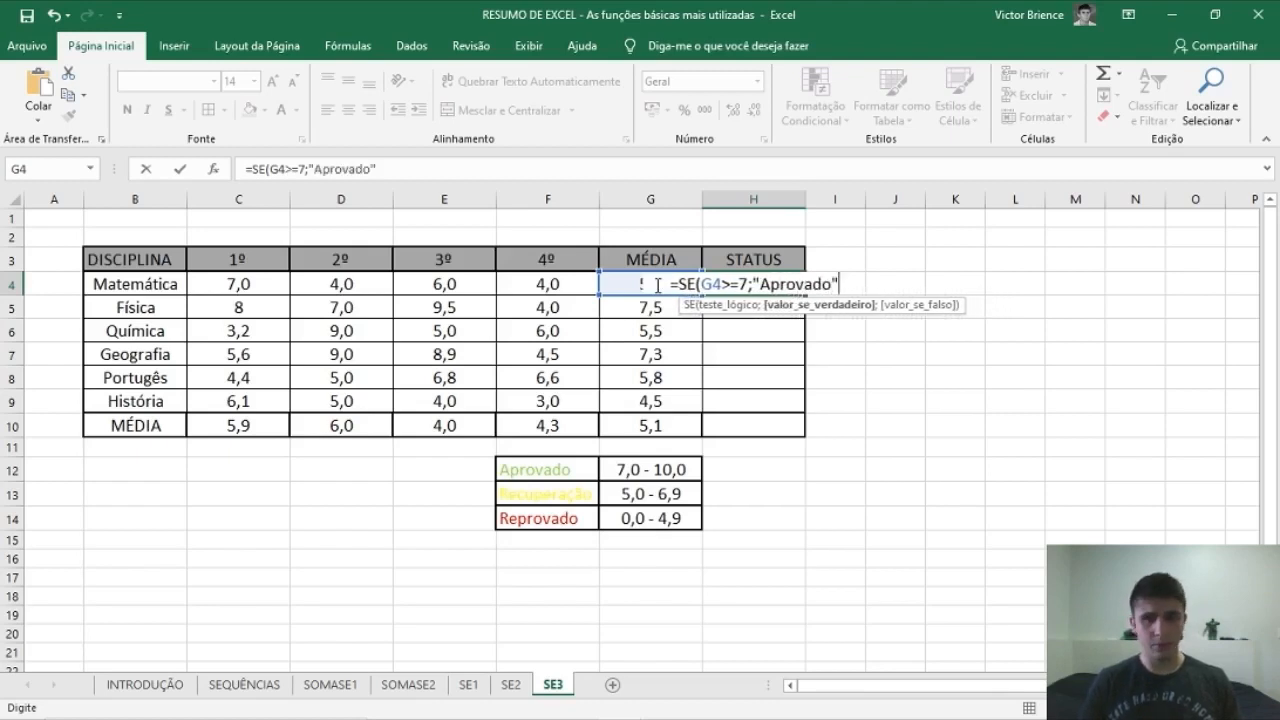
pyautogui.write(';')
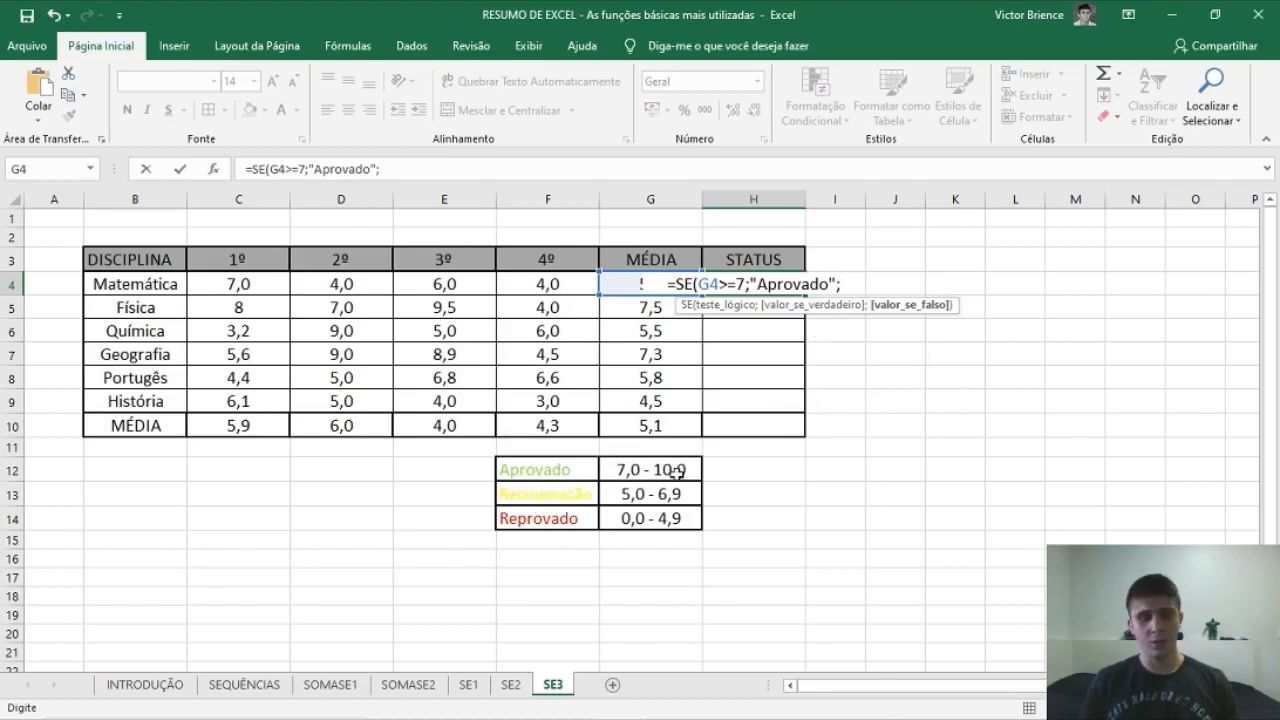
# Complete the H4 formula with the nested false result SE(G4>=5;"Recuperação";"Reprovado")) and enter it
pyautogui.write('se')
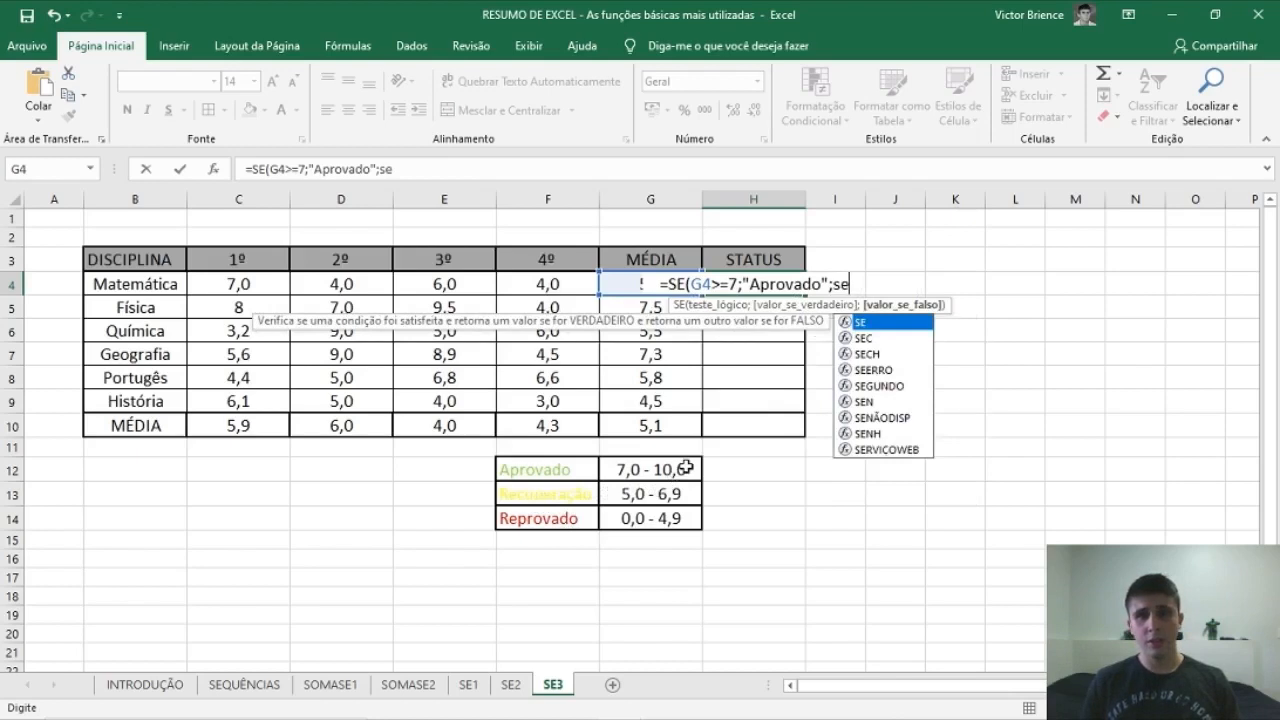
pyautogui.press('Tab')
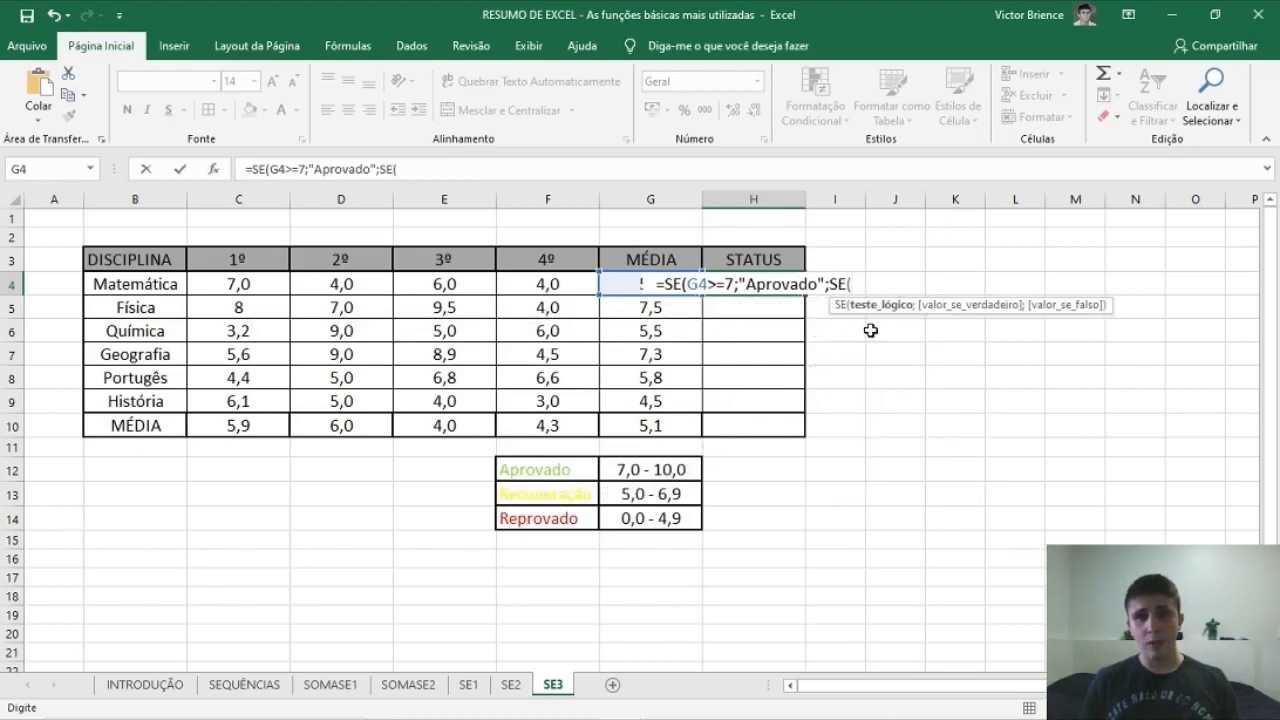
pyautogui.click(619, 284)
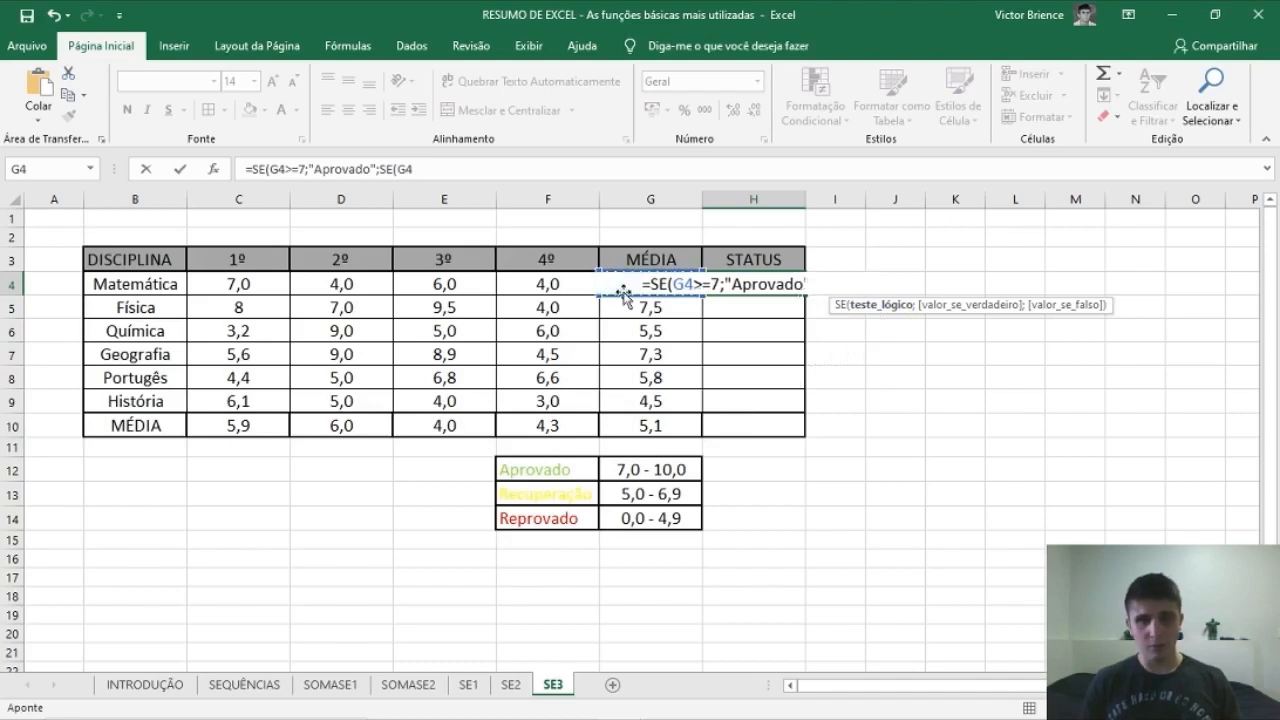
pyautogui.write('>=')
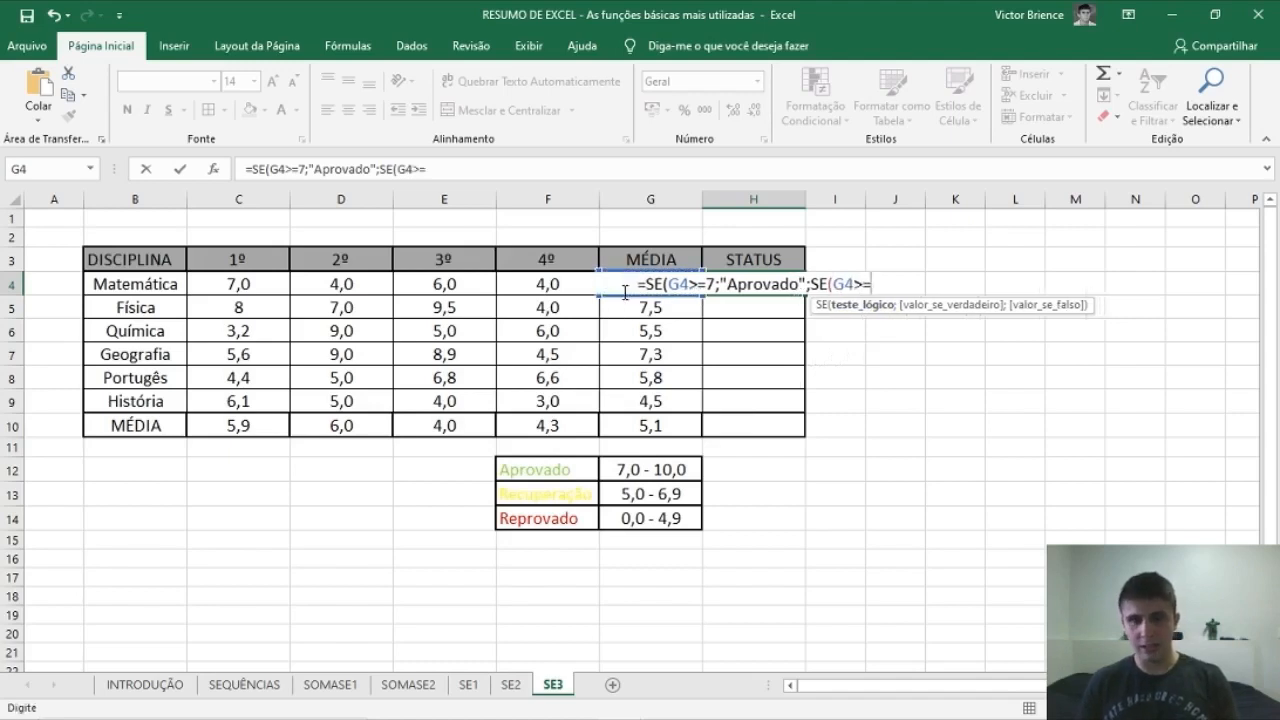
pyautogui.write('5')
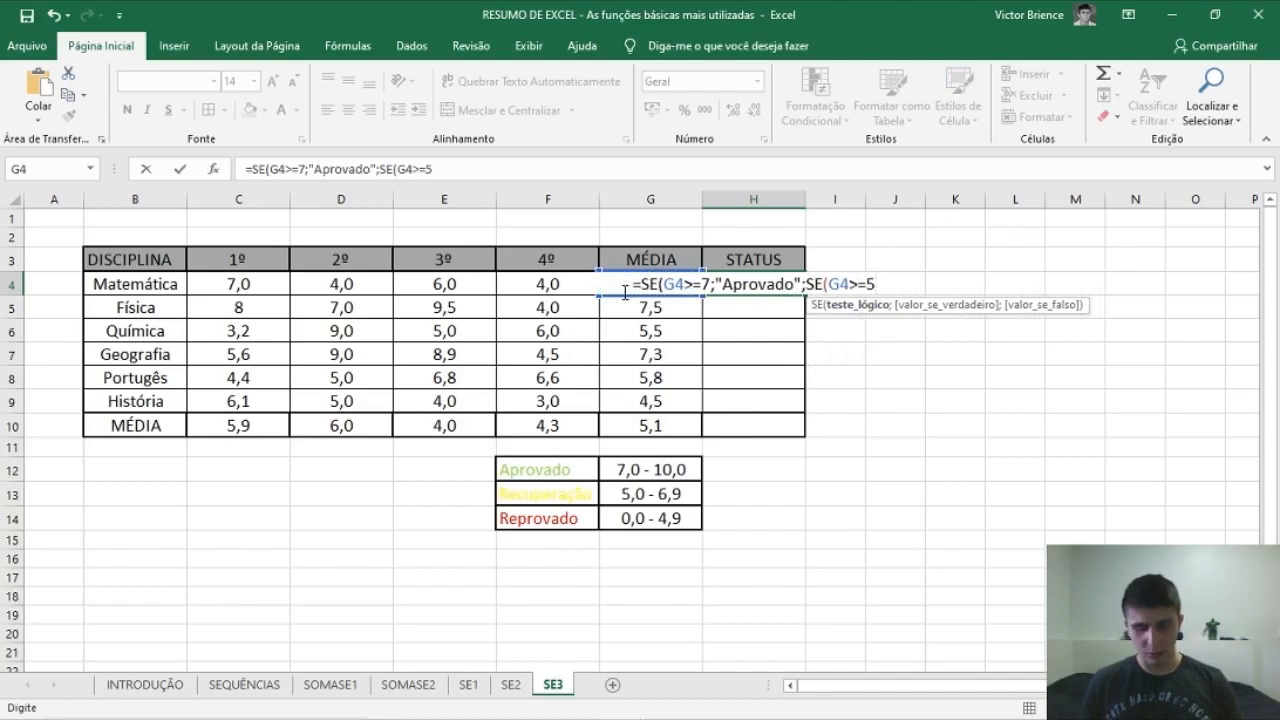
pyautogui.write(';')
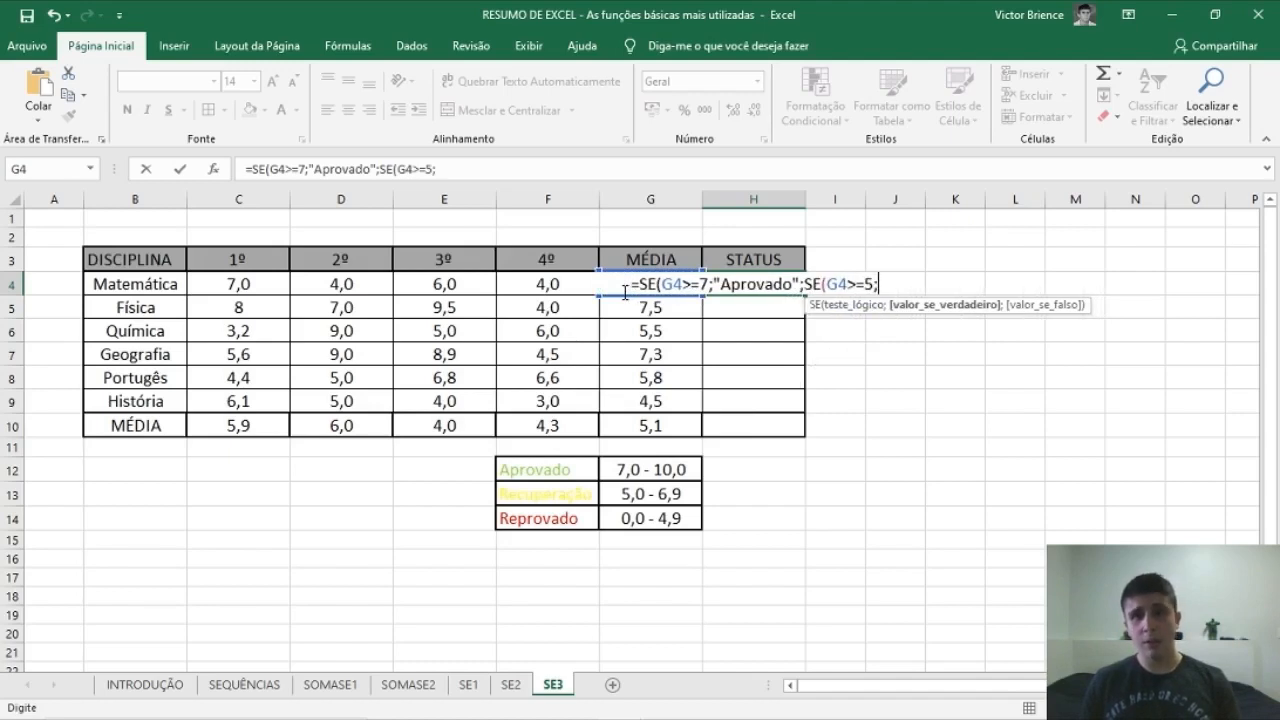
pyautogui.write('"')
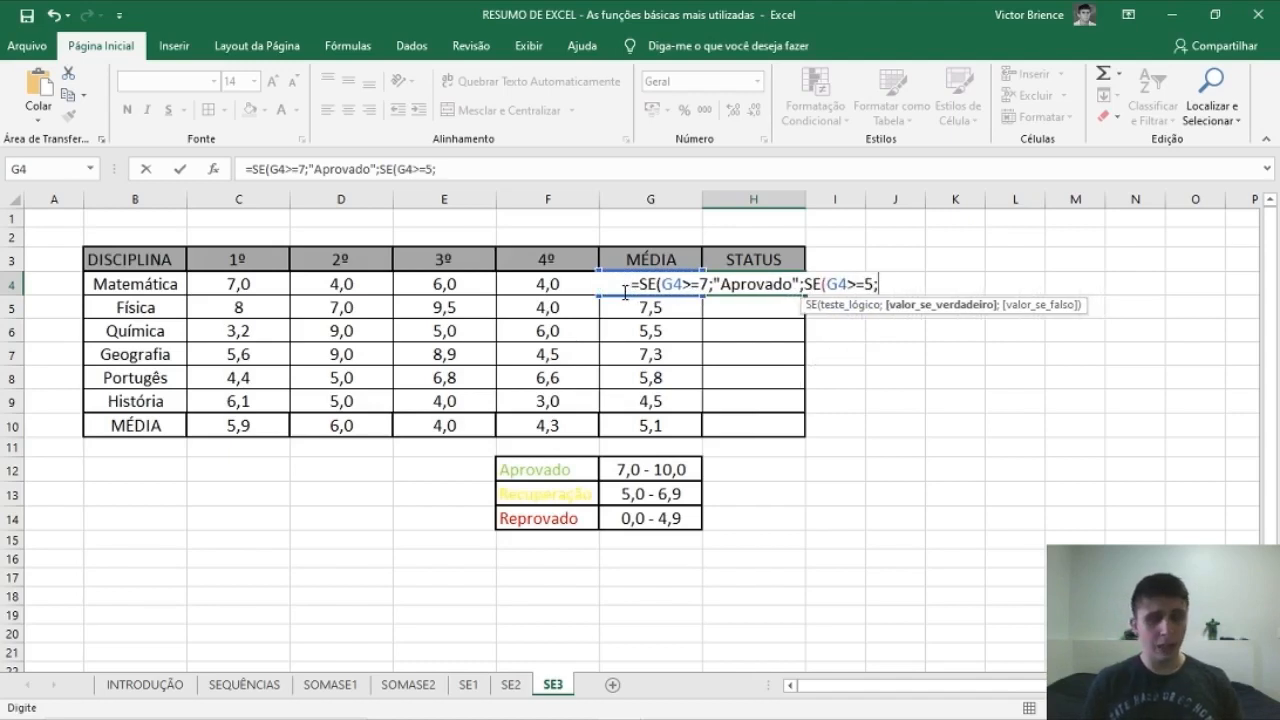
pyautogui.write('Rec')
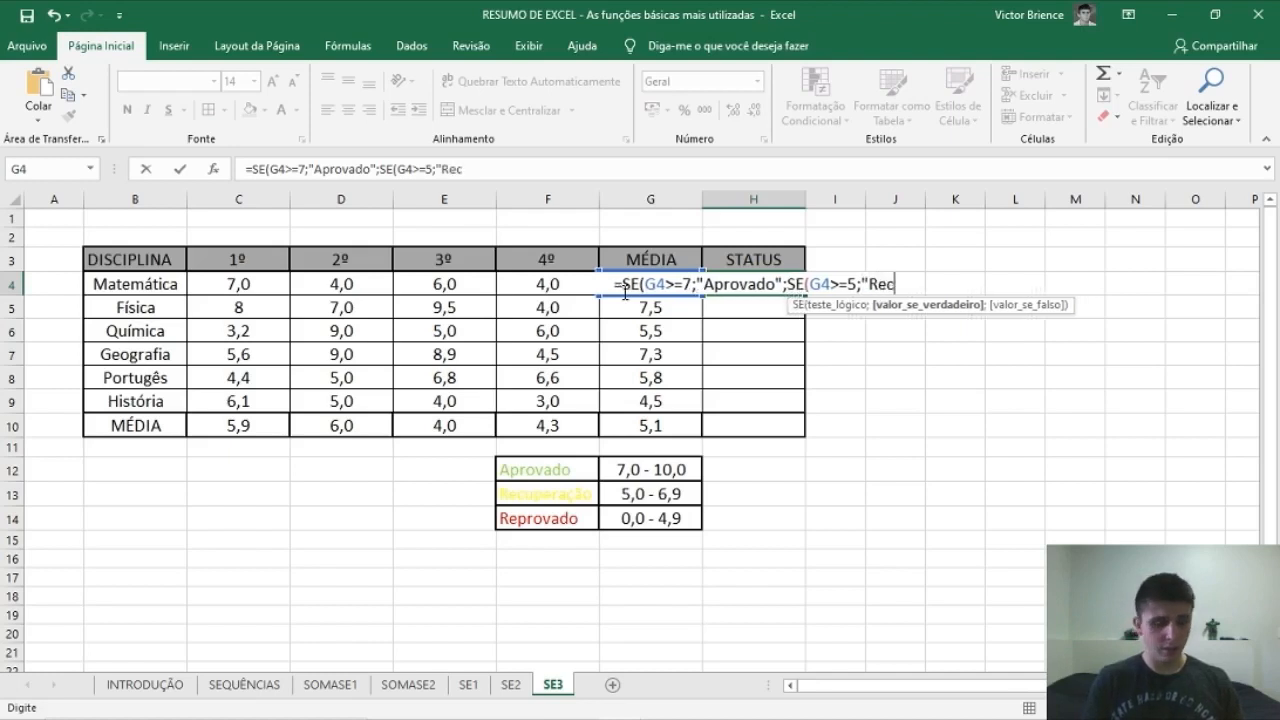
pyautogui.write('uperação')
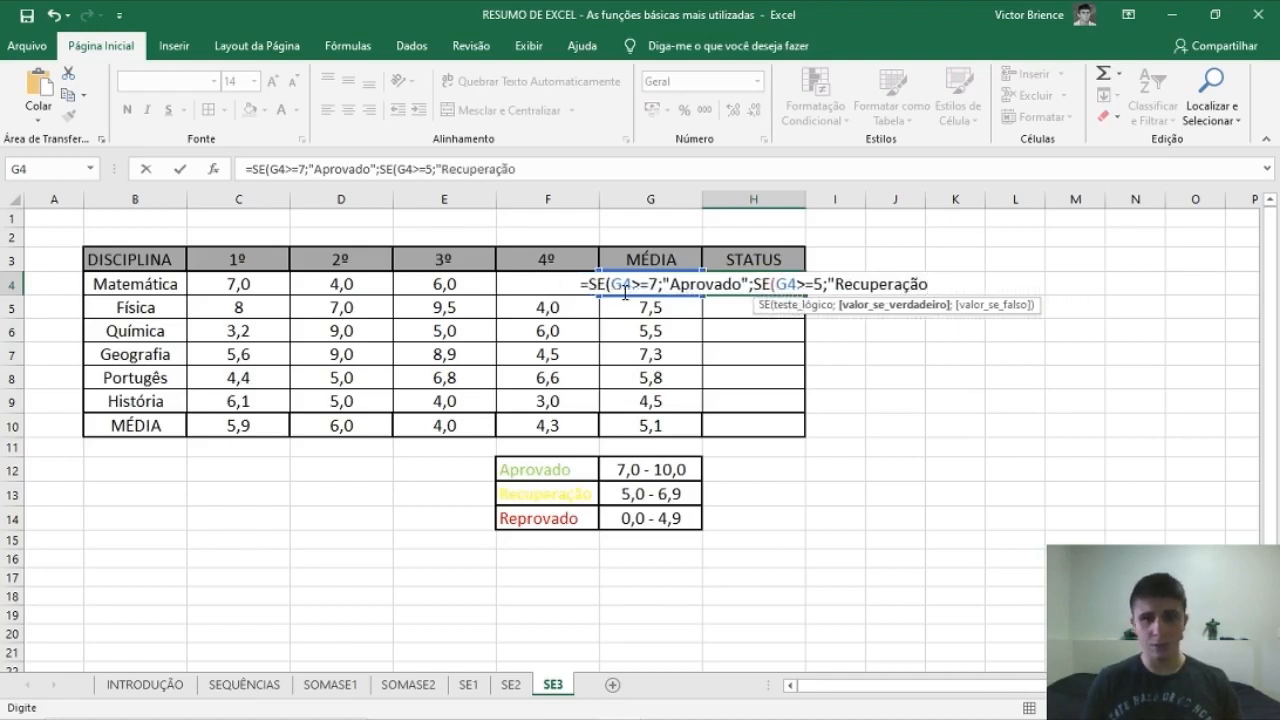
pyautogui.write('";')
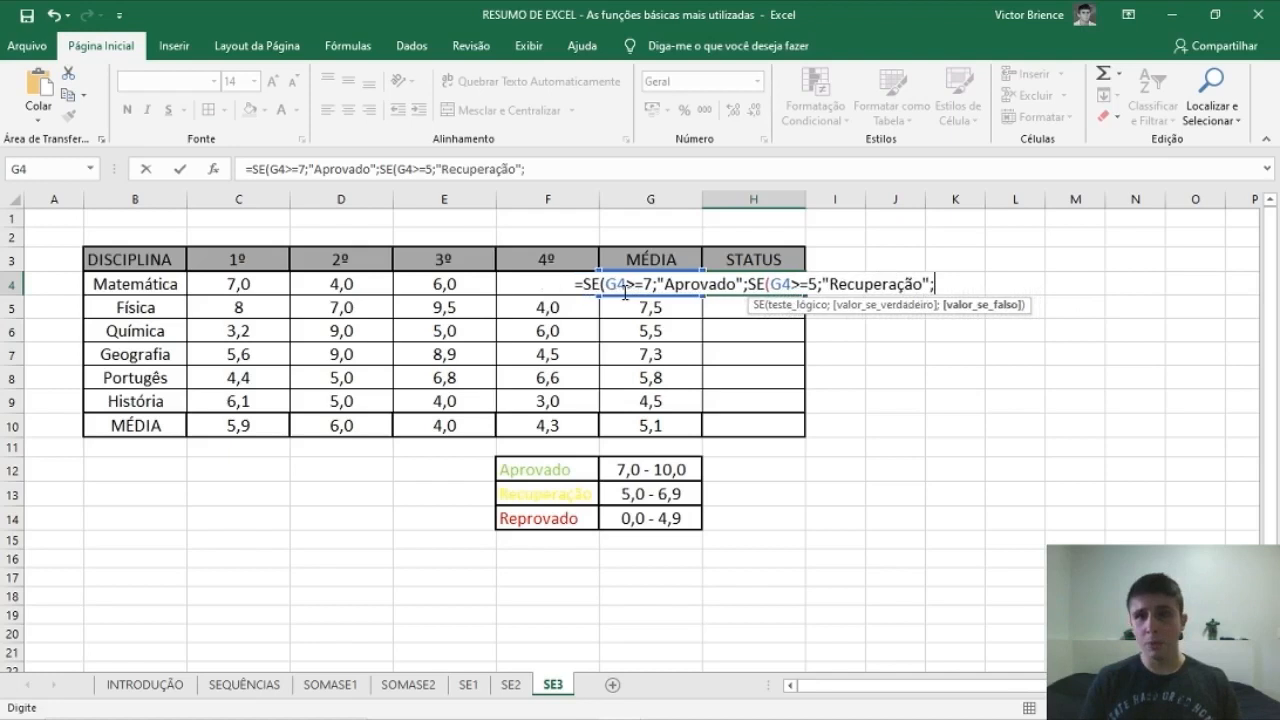
pyautogui.write('"')
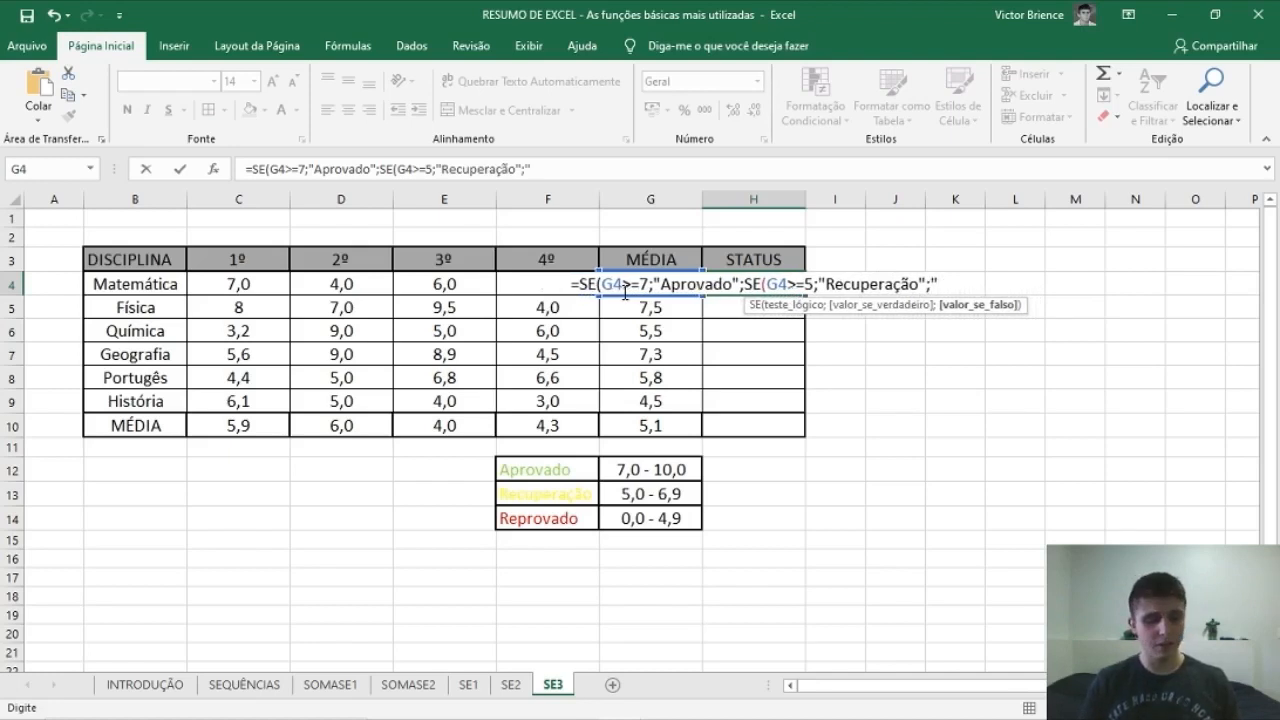
pyautogui.write('Reprovado"')
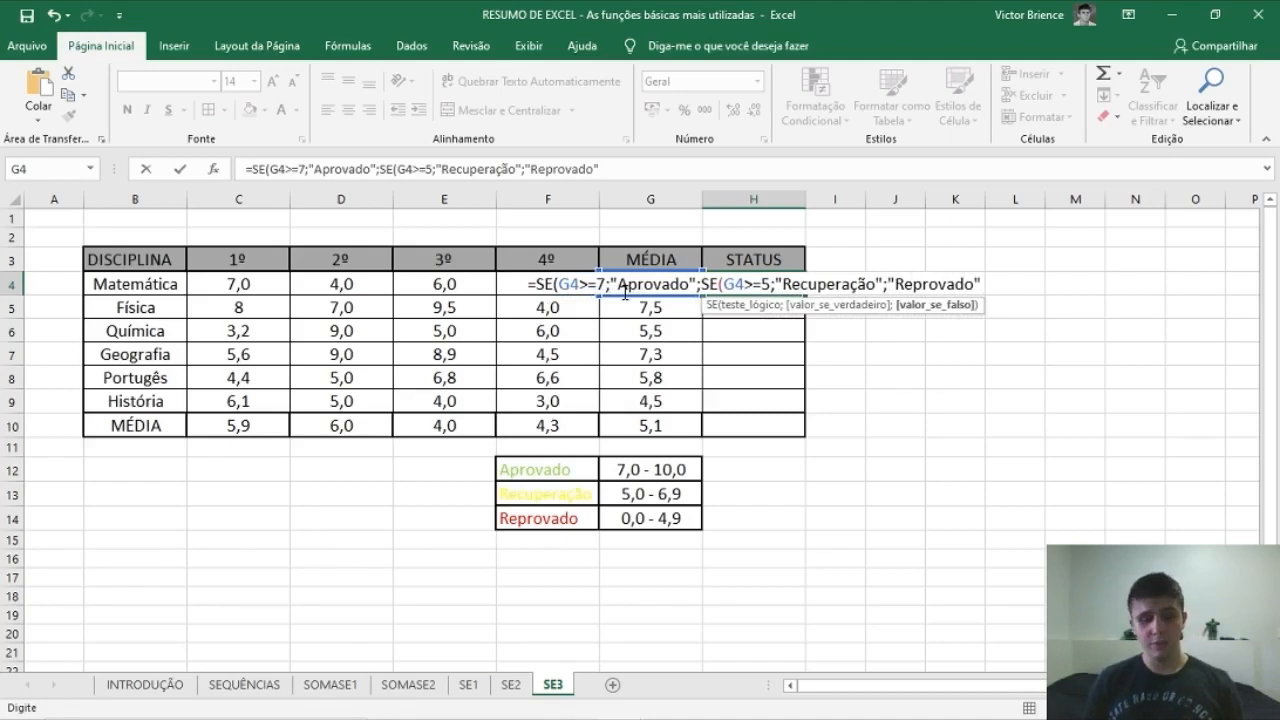
pyautogui.write('))')
pyautogui.press('Return')
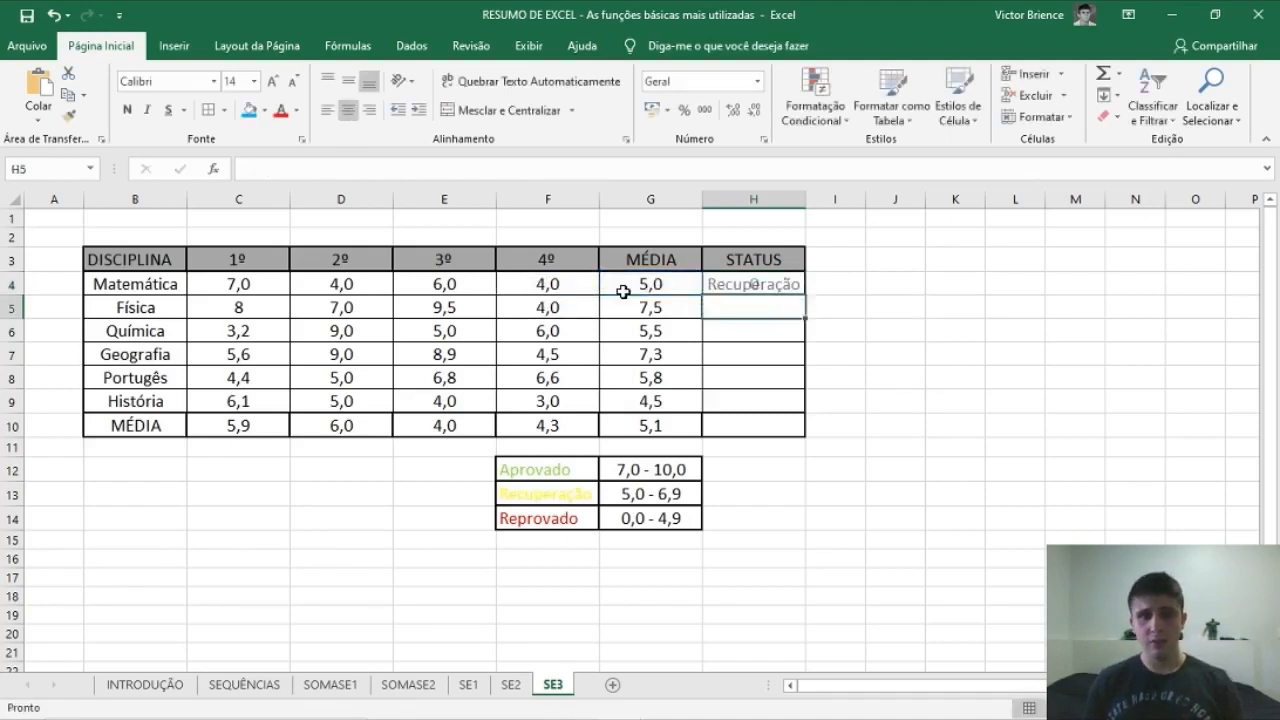
# Check Matemática's status against its average in G4 and fill the H4 formula down to H9 for the other subjects
pyautogui.click(750, 283)
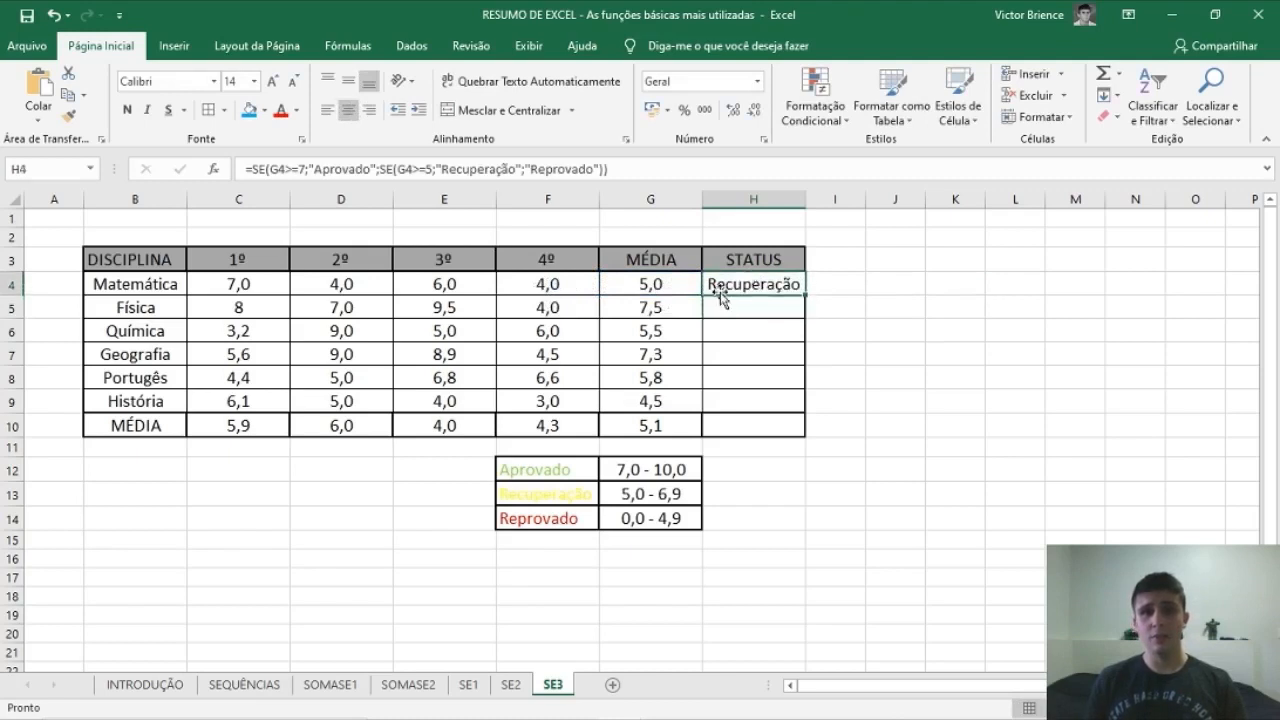
pyautogui.click(648, 284)
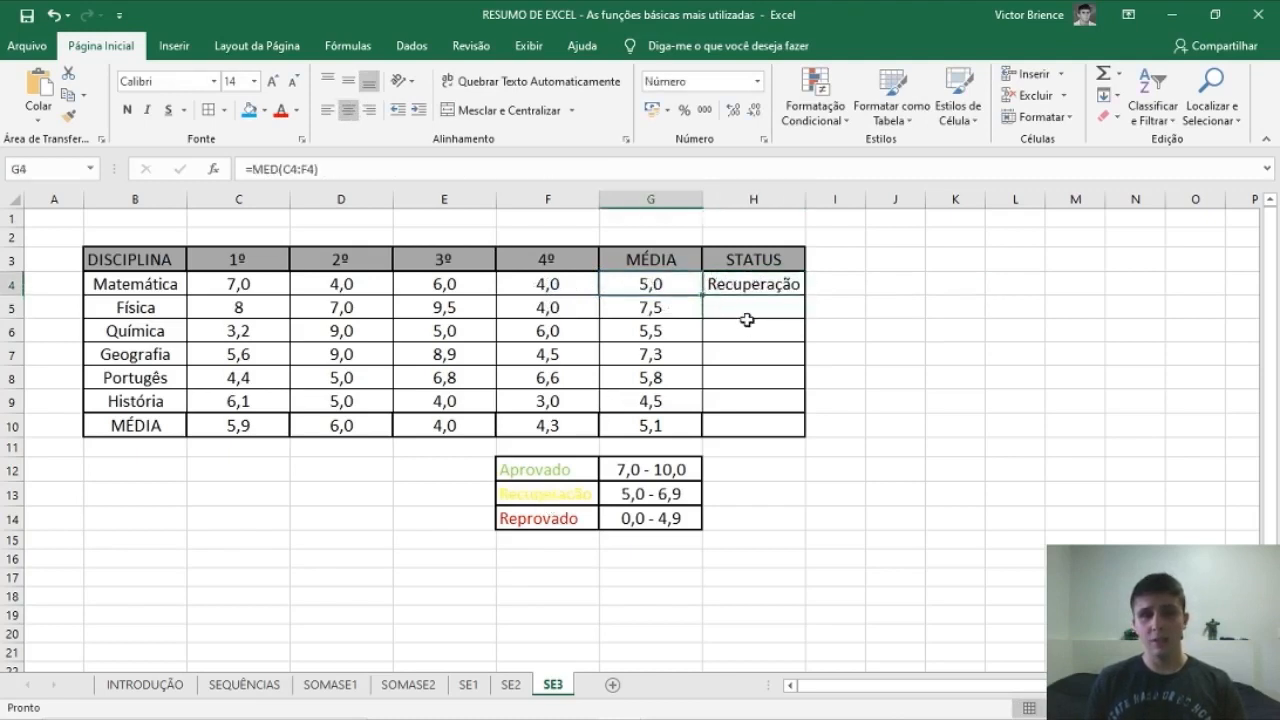
pyautogui.click(742, 287)
pyautogui.moveTo(804, 296); pyautogui.dragTo(760, 410)
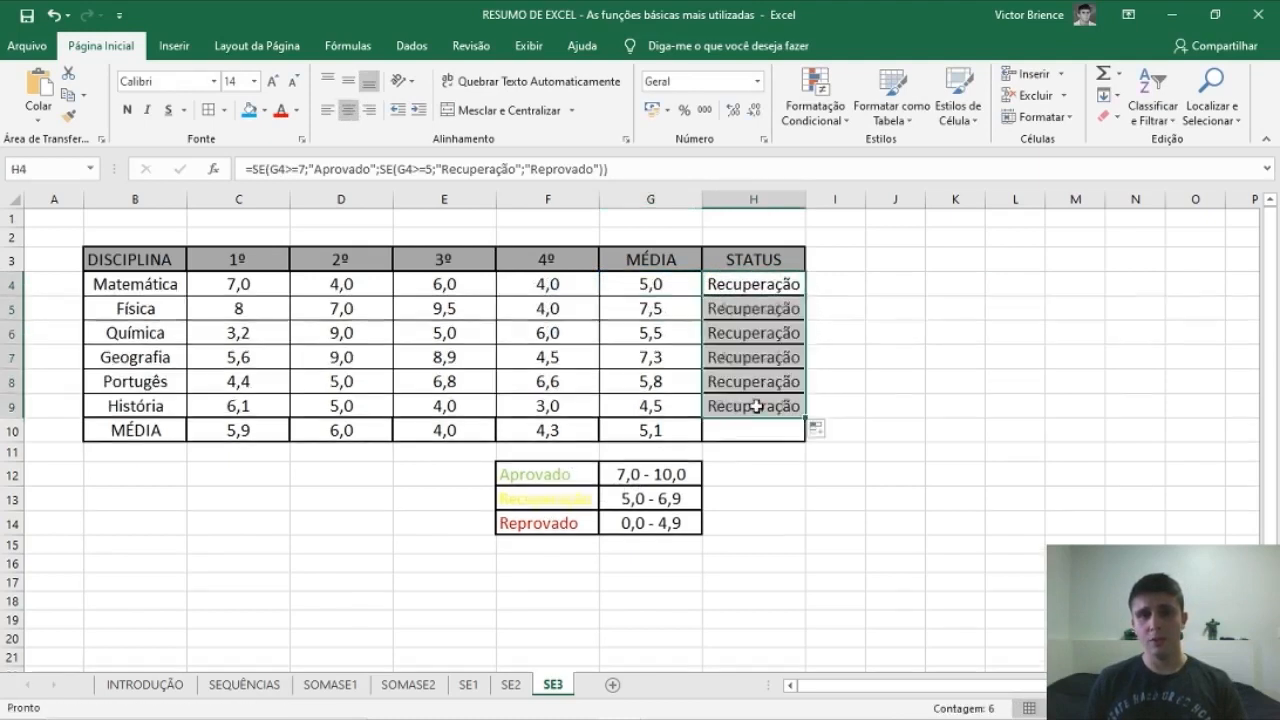
pyautogui.click(885, 371)
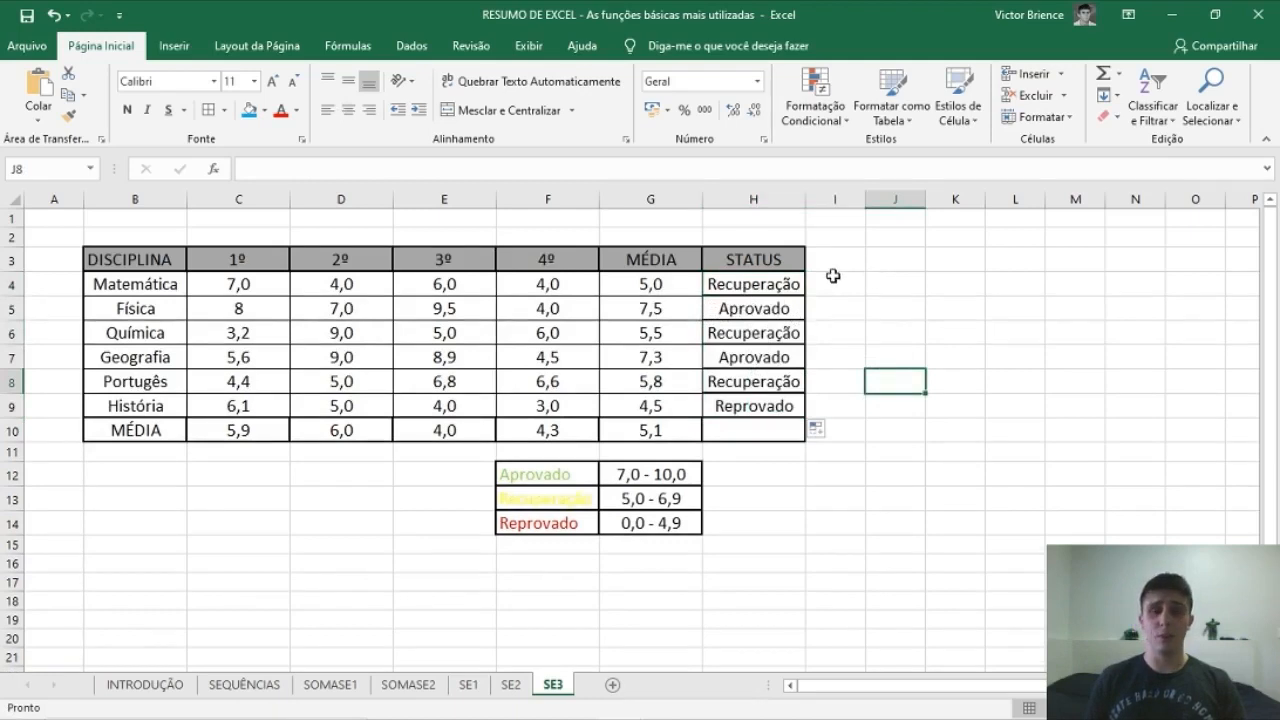
# Add a text-contains conditional formatting rule to H4:H9 giving "Aprovado" the format Preenchimento Verde e Texto Verde Escuro
pyautogui.click(761, 285)
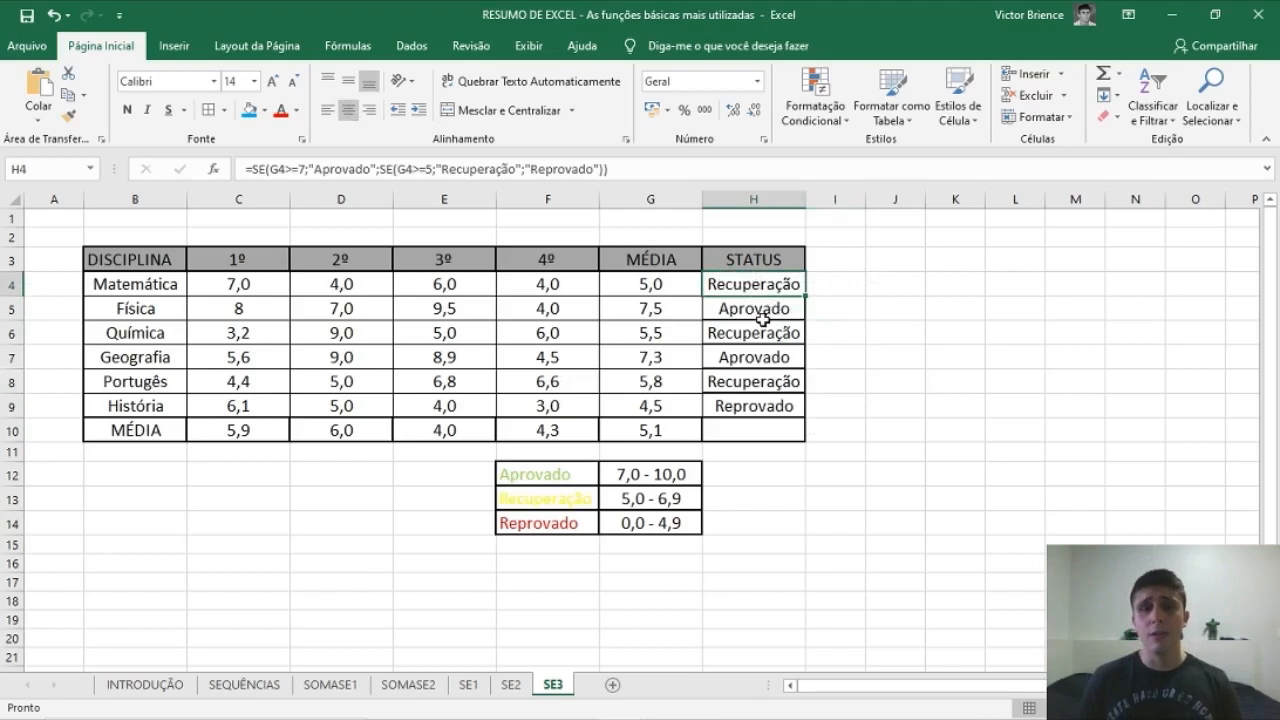
pyautogui.moveTo(752, 298); pyautogui.dragTo(750, 405)
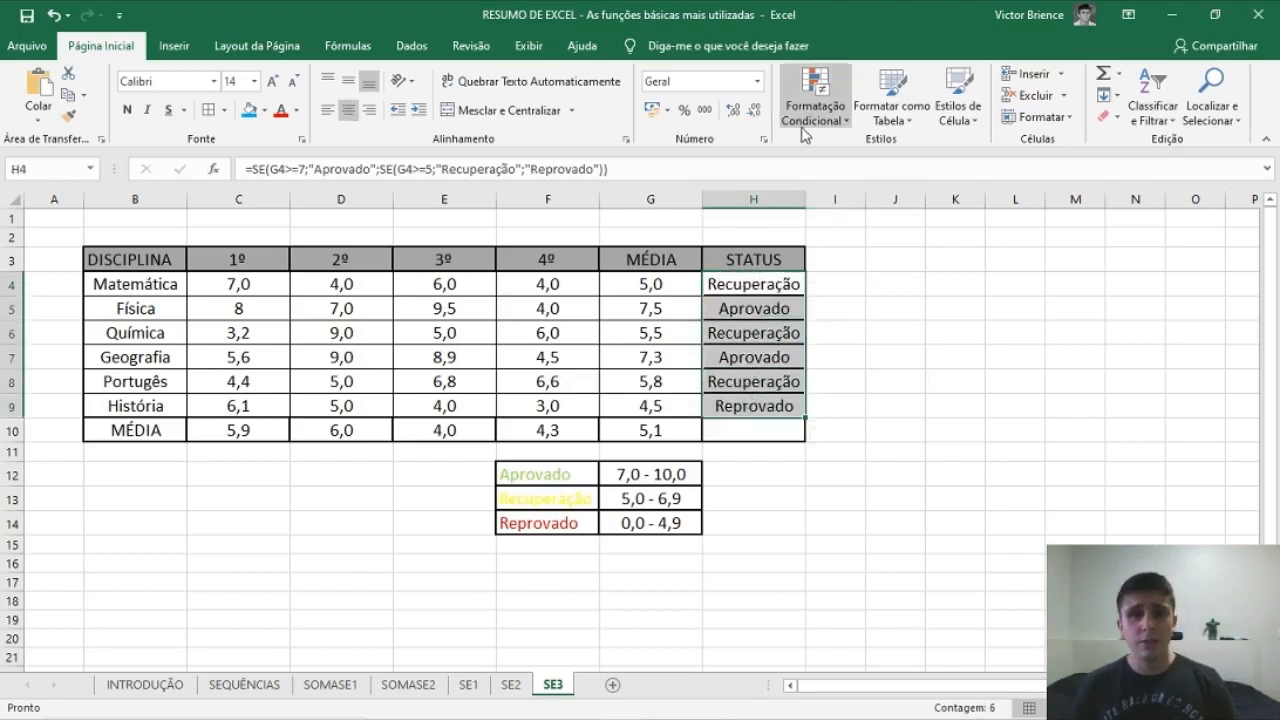
pyautogui.click(824, 107)
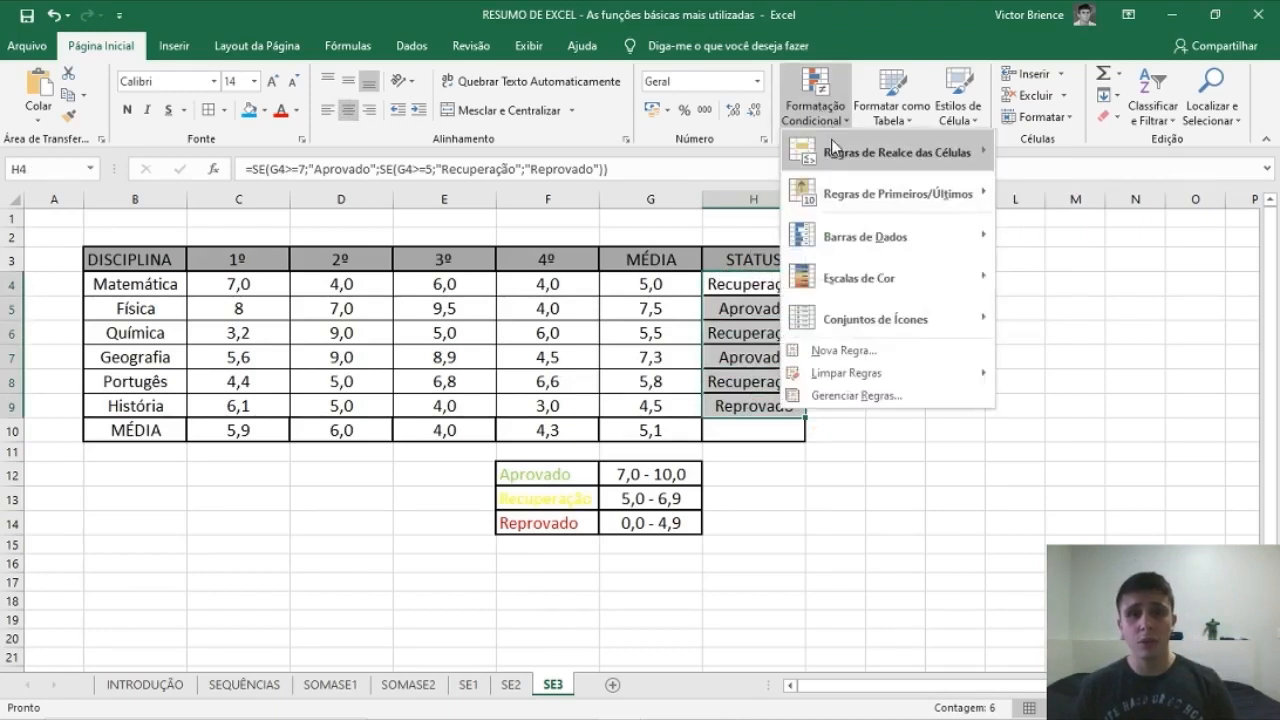
pyautogui.moveTo(864, 190)
pyautogui.moveTo(877, 168)
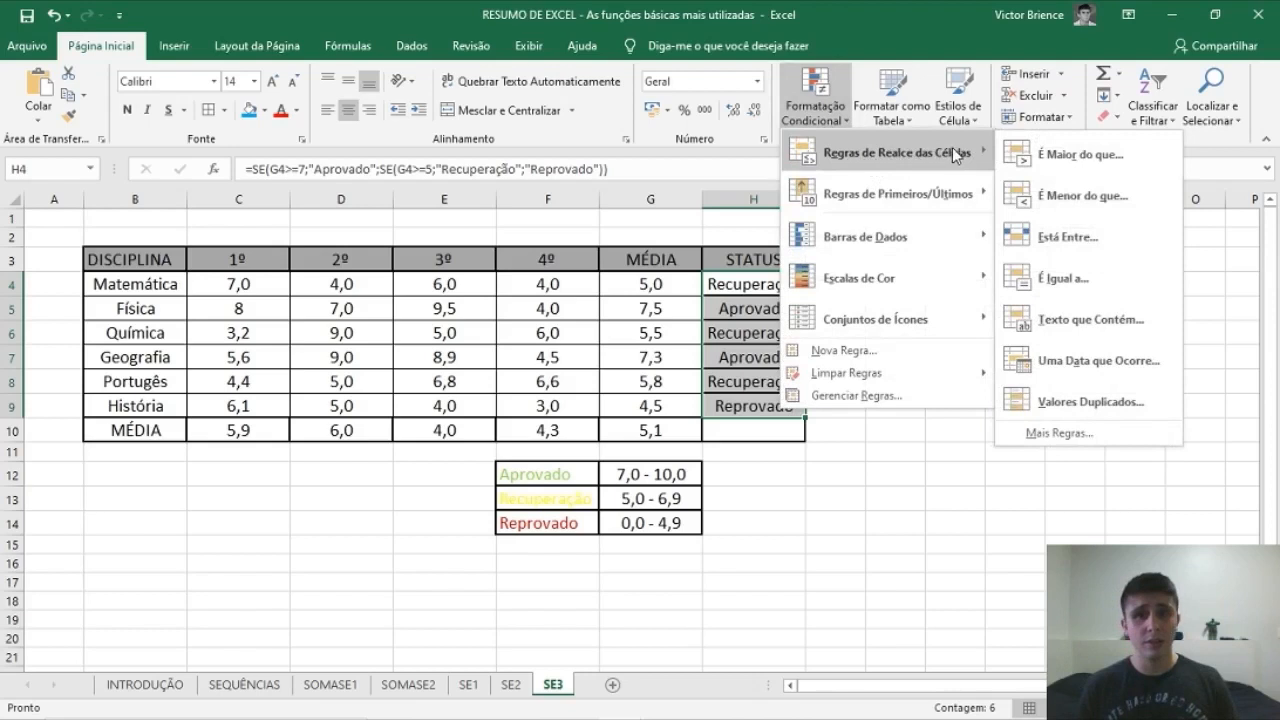
pyautogui.click(1055, 317)
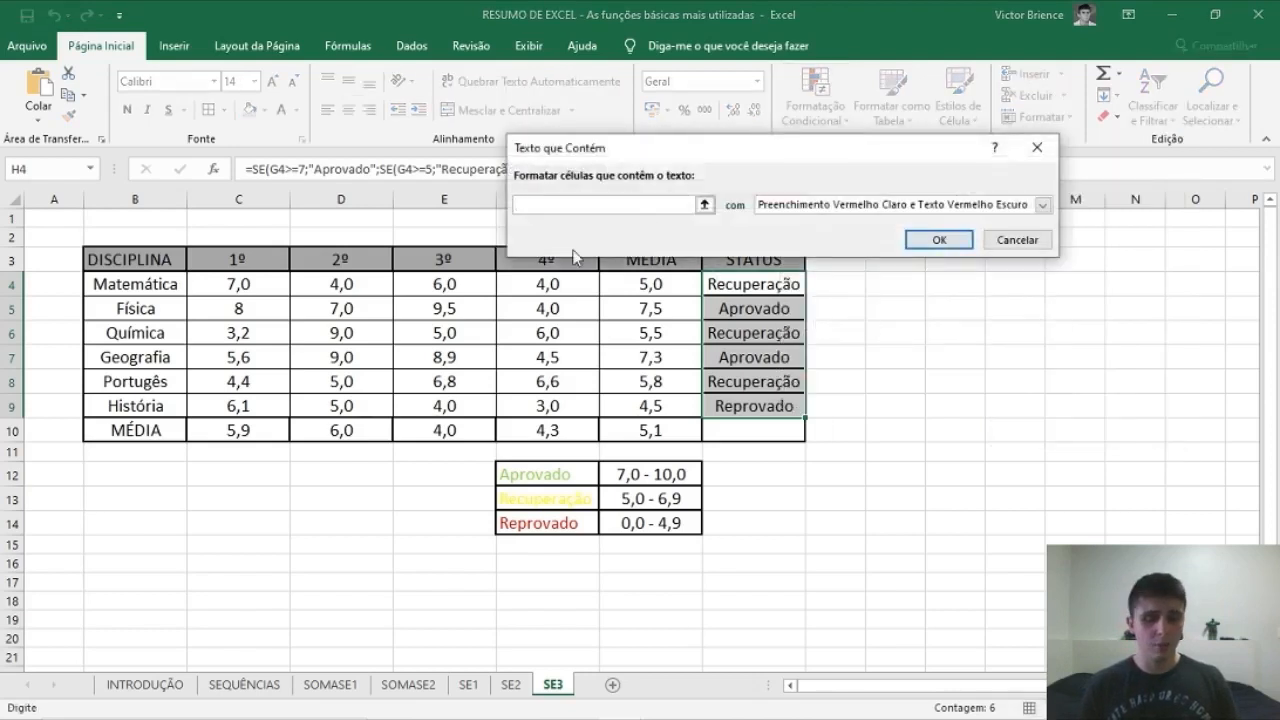
pyautogui.write('Aprova')
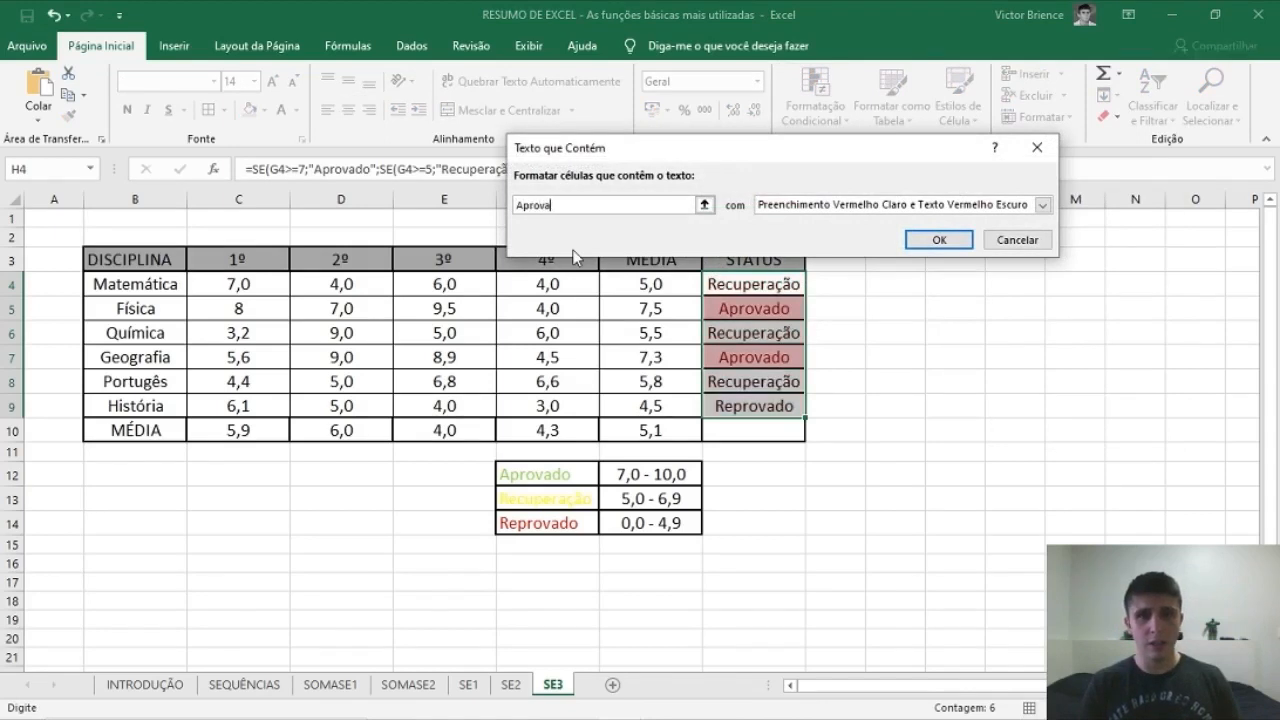
pyautogui.click(836, 206)
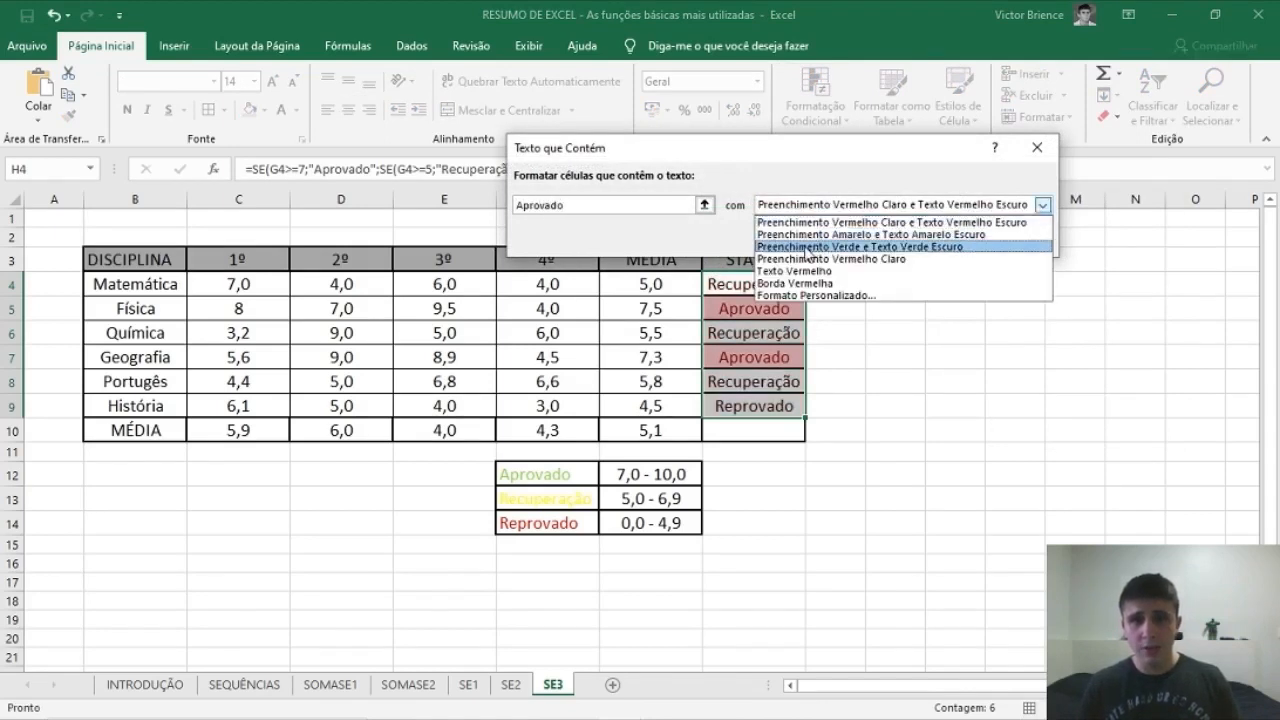
pyautogui.click(808, 247)
pyautogui.click(937, 241)
pyautogui.click(900, 330)
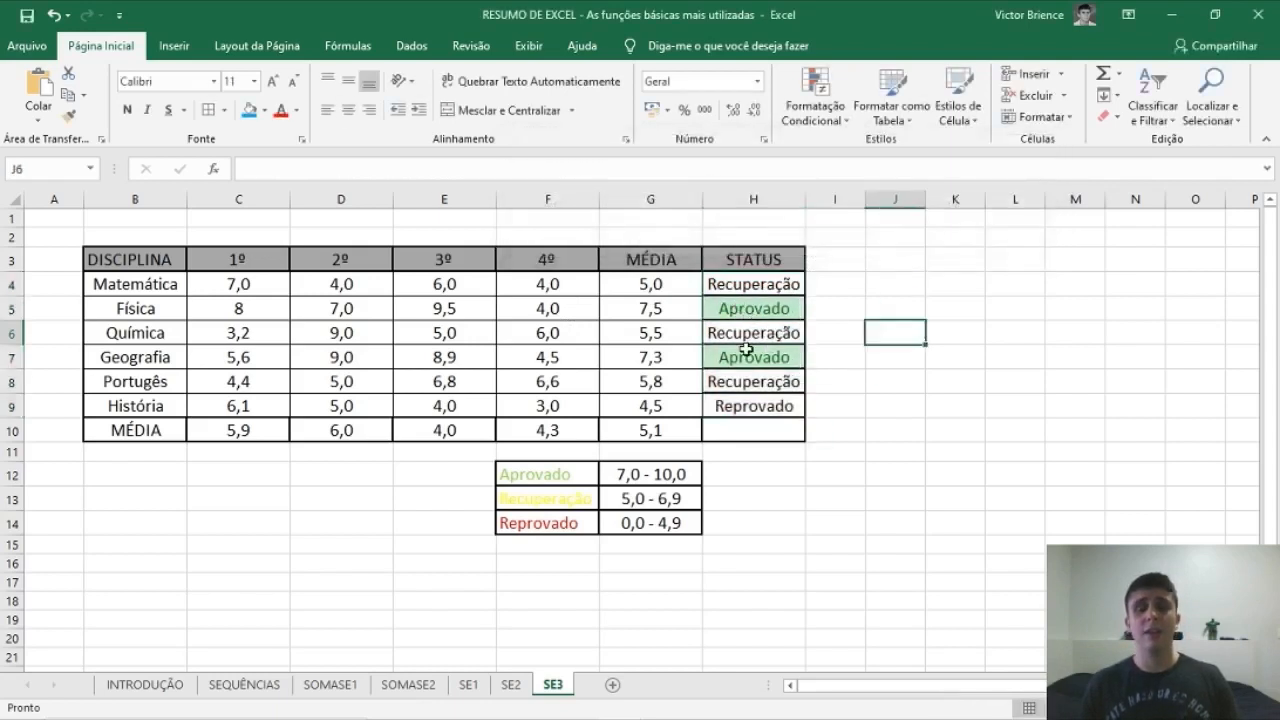
# Add a text-contains conditional formatting rule to H4:H9 giving "Recuperação" the format Preenchimento Amarelo e Texto Amarelo Escuro
pyautogui.moveTo(747, 289); pyautogui.dragTo(758, 408)
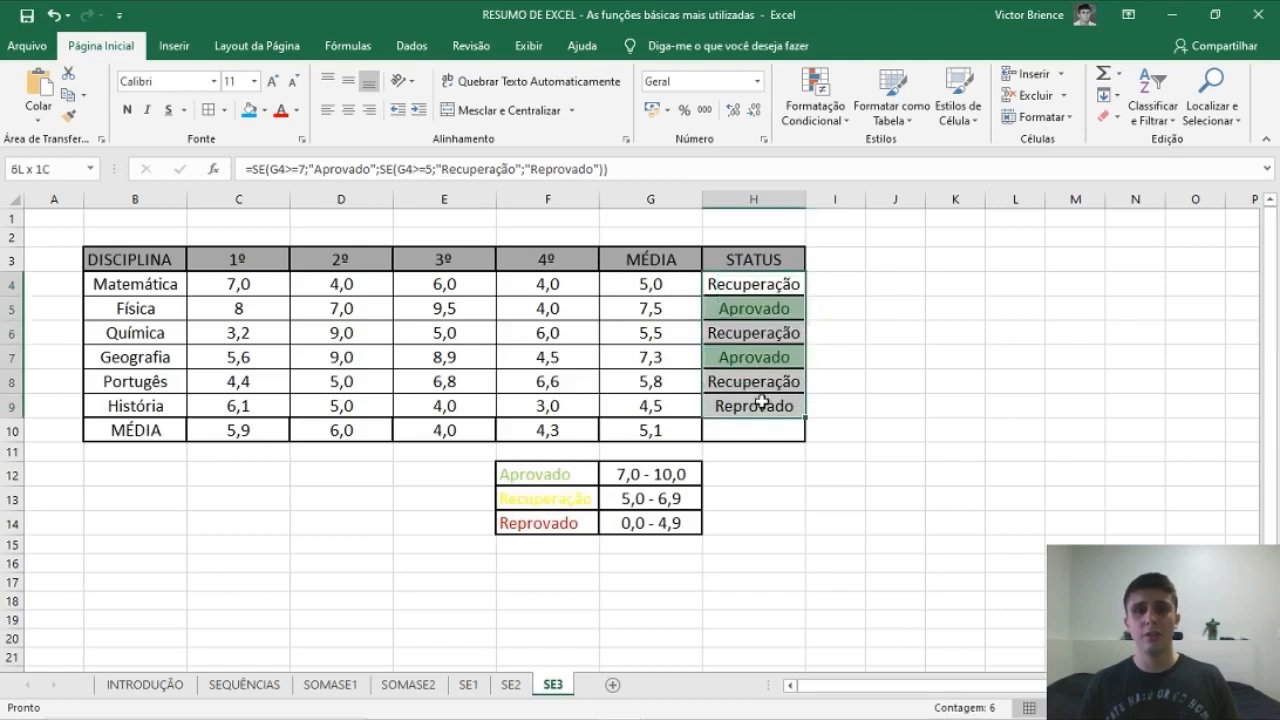
pyautogui.click(816, 118)
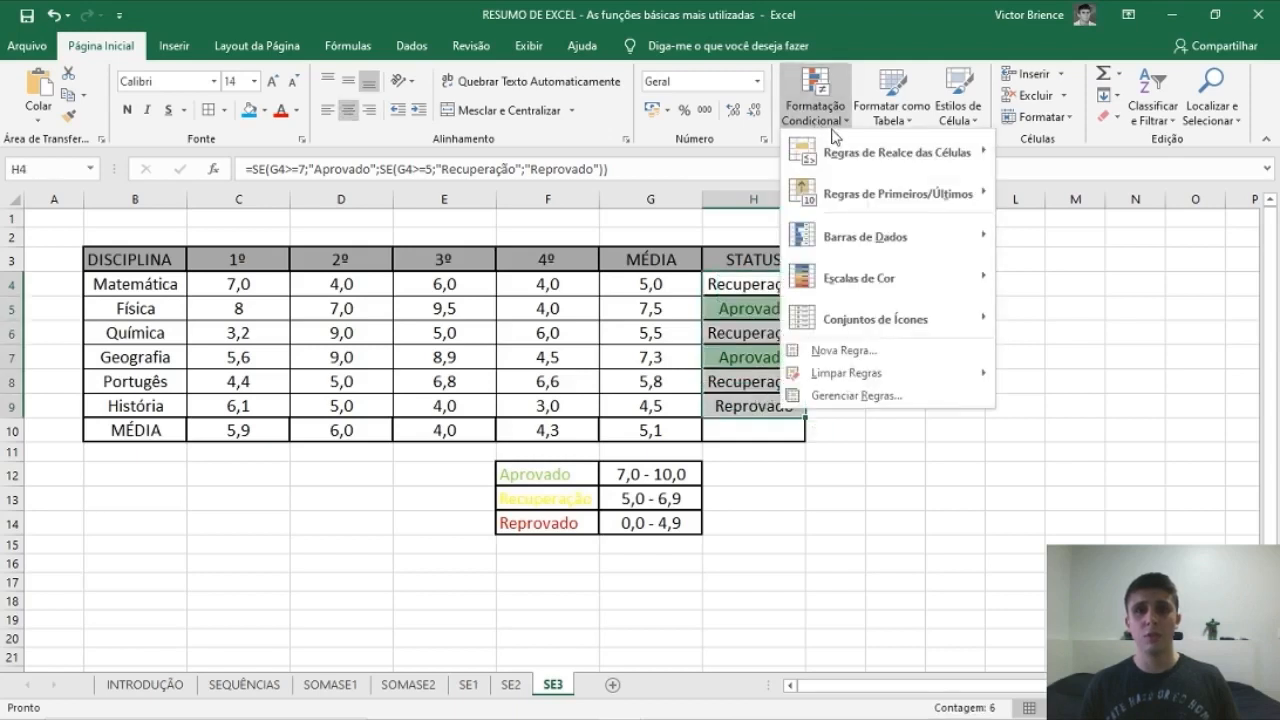
pyautogui.moveTo(883, 153)
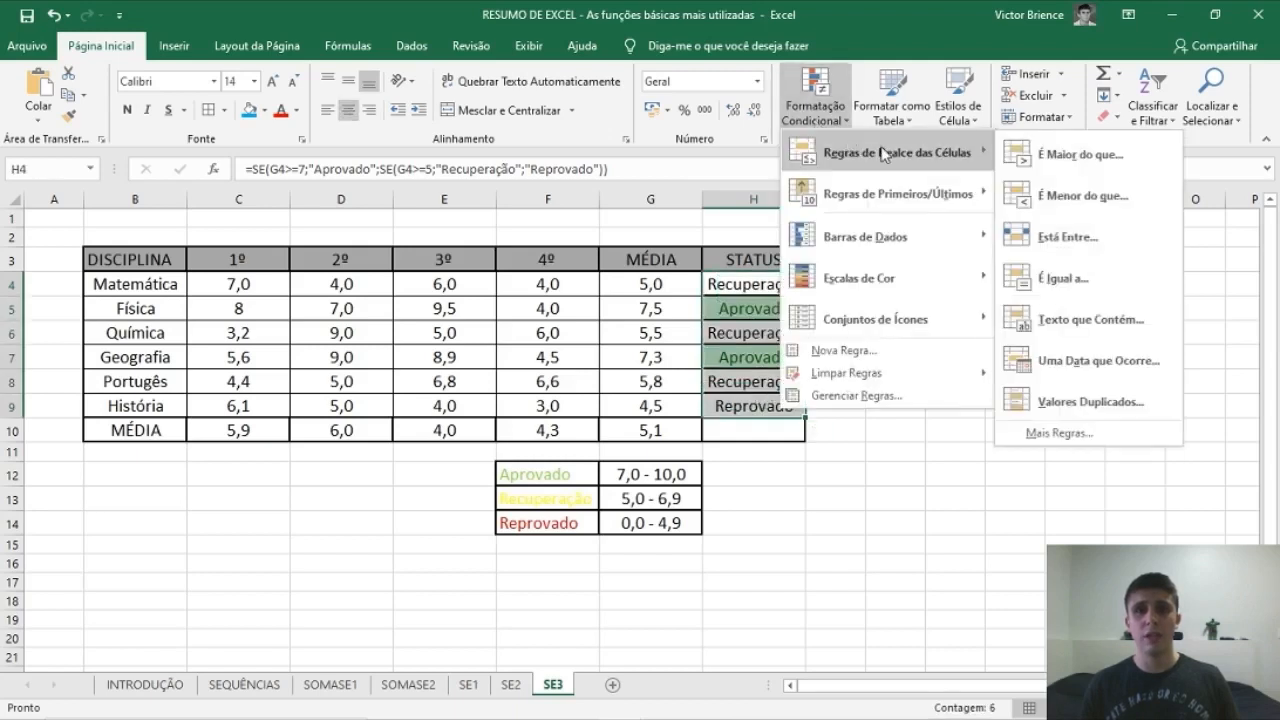
pyautogui.click(1066, 318)
pyautogui.write('Recuper')
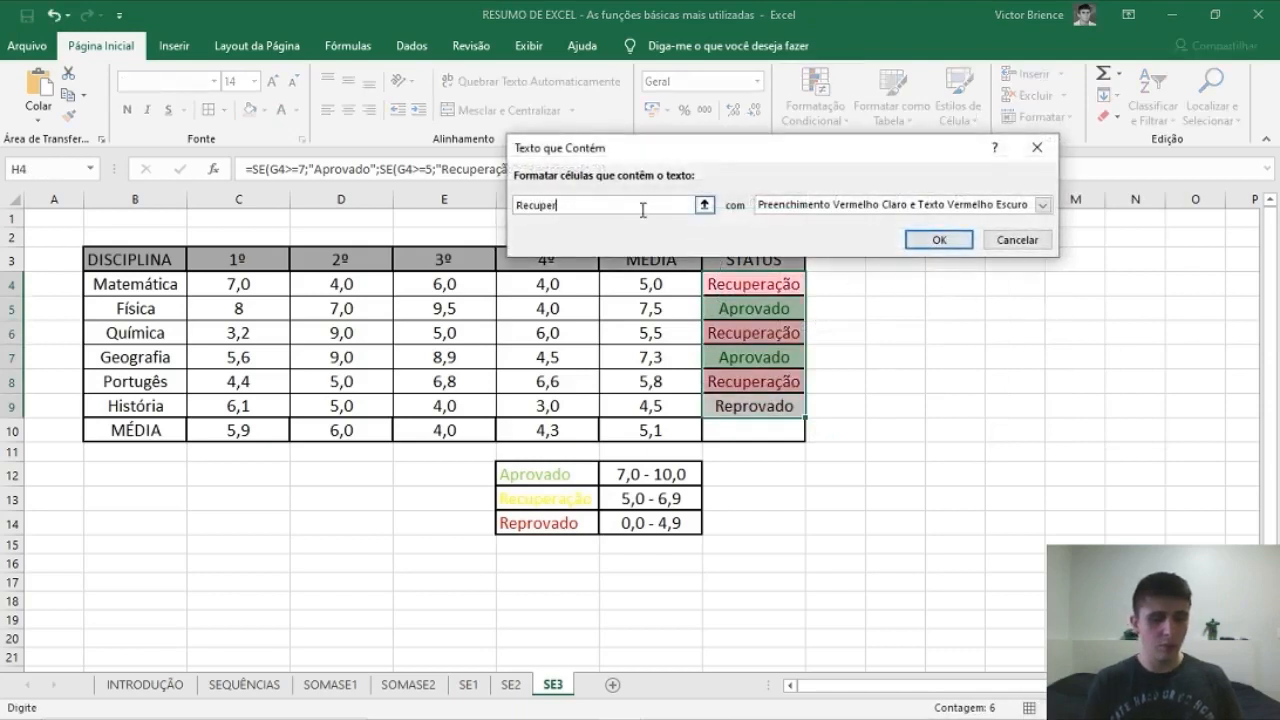
pyautogui.click(835, 206)
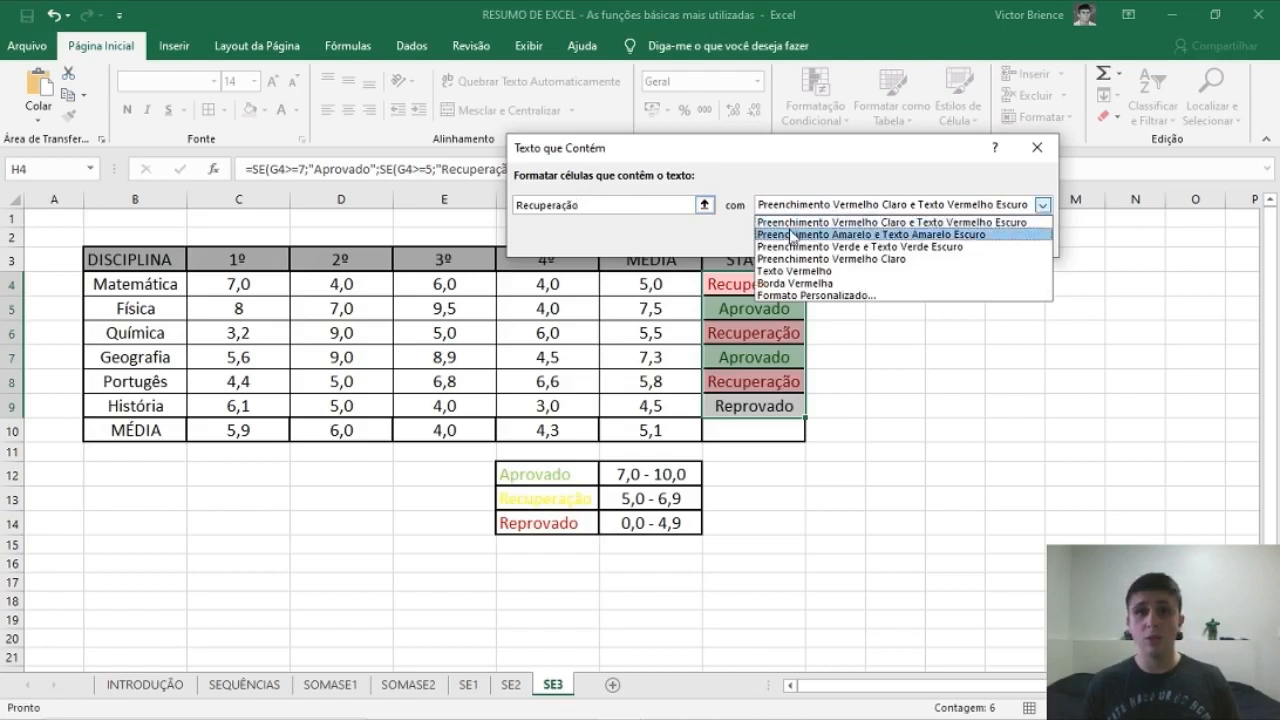
pyautogui.click(800, 235)
pyautogui.click(940, 240)
pyautogui.click(928, 371)
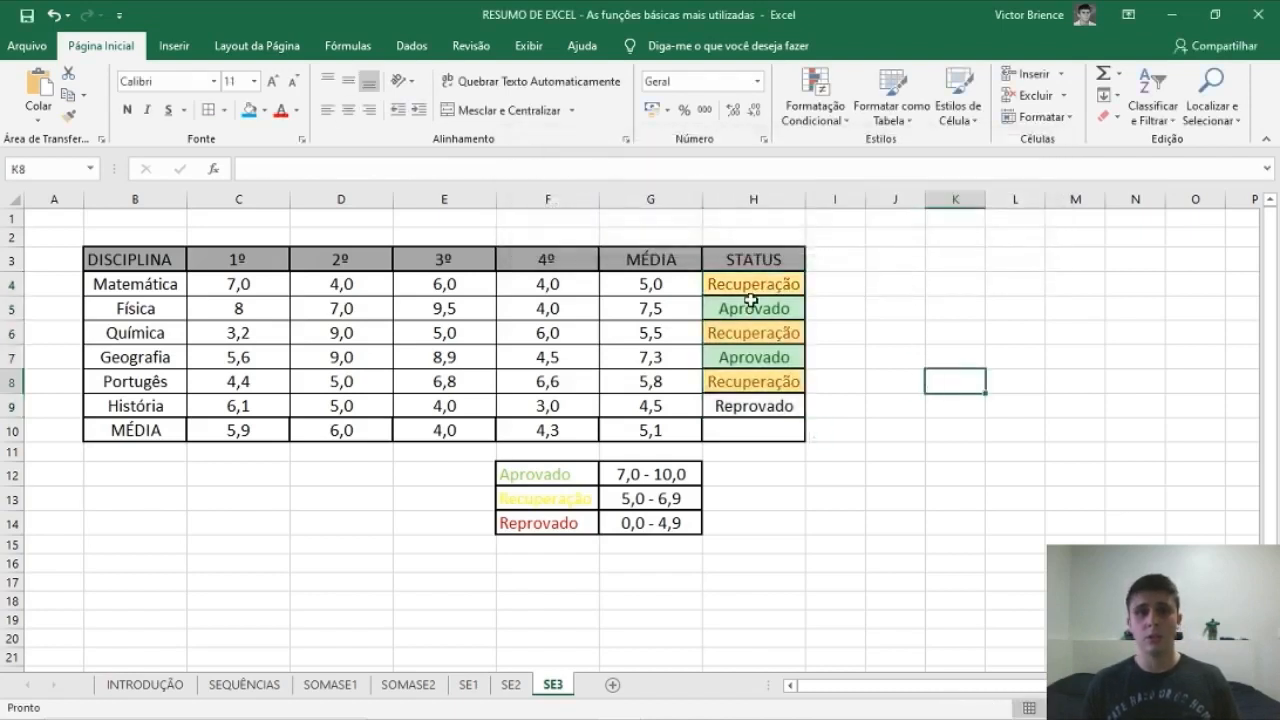
# Add a text-contains conditional formatting rule to H4:H9 giving "Reprovado" the format Preenchimento Vermelho Claro e Texto Vermelho Escuro
pyautogui.moveTo(758, 291); pyautogui.dragTo(766, 406)
pyautogui.click(818, 118)
pyautogui.moveTo(907, 160)
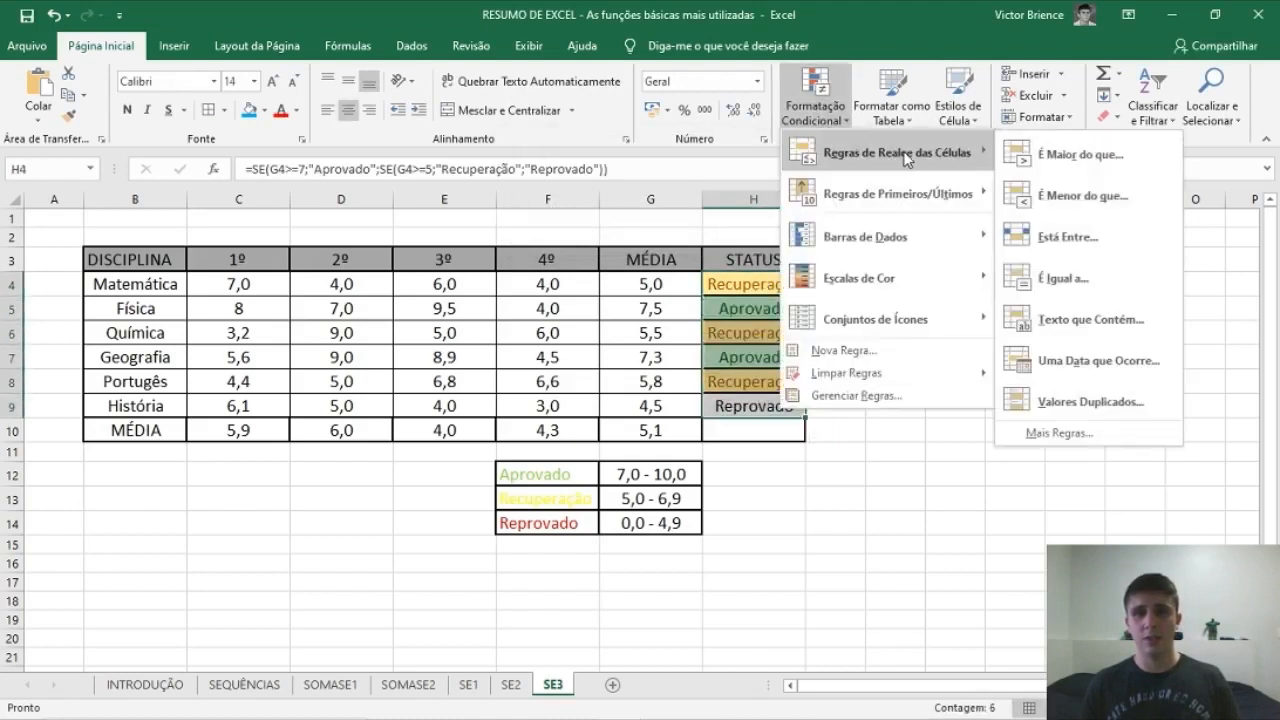
pyautogui.click(1090, 319)
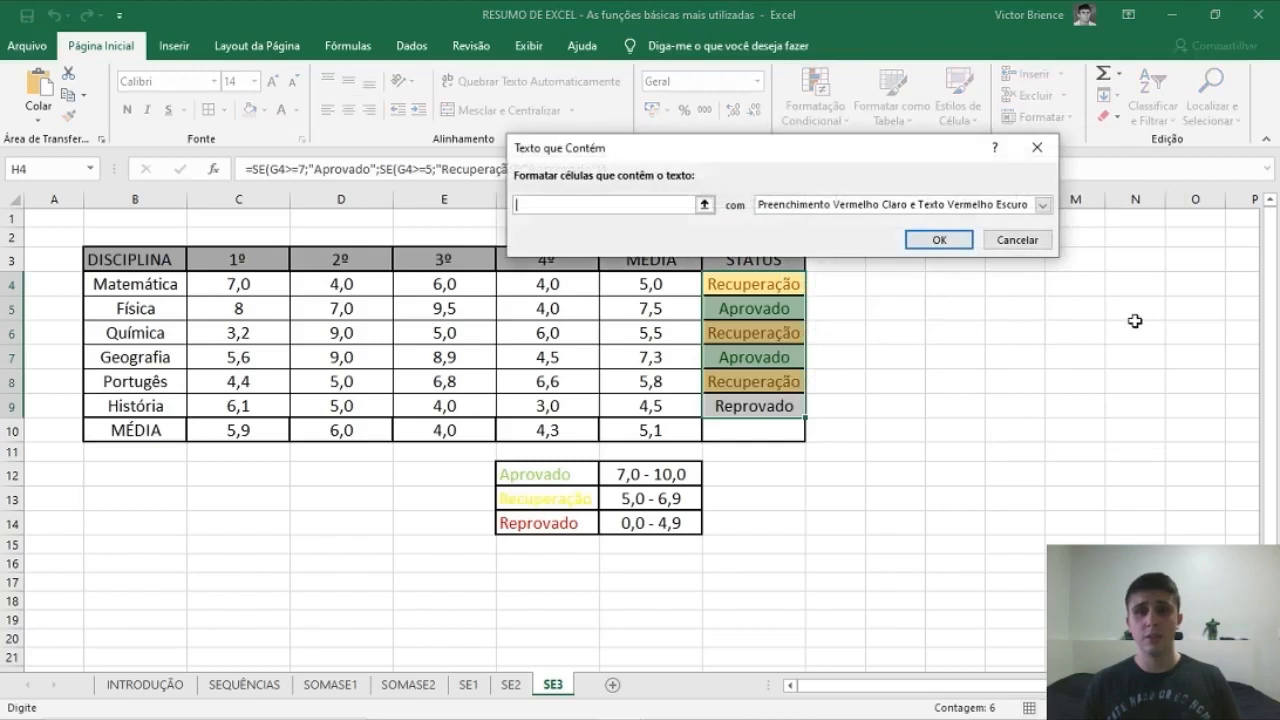
pyautogui.write('Reprovado')
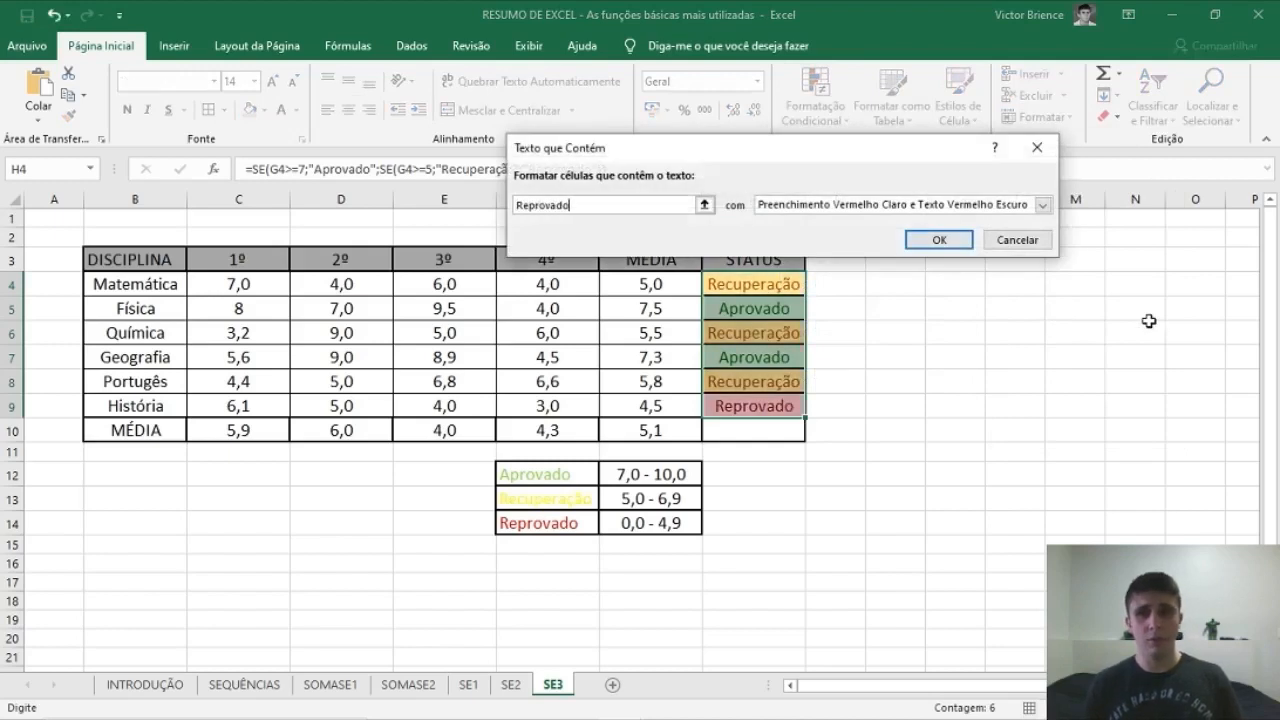
pyautogui.click(920, 233)
pyautogui.click(955, 405)
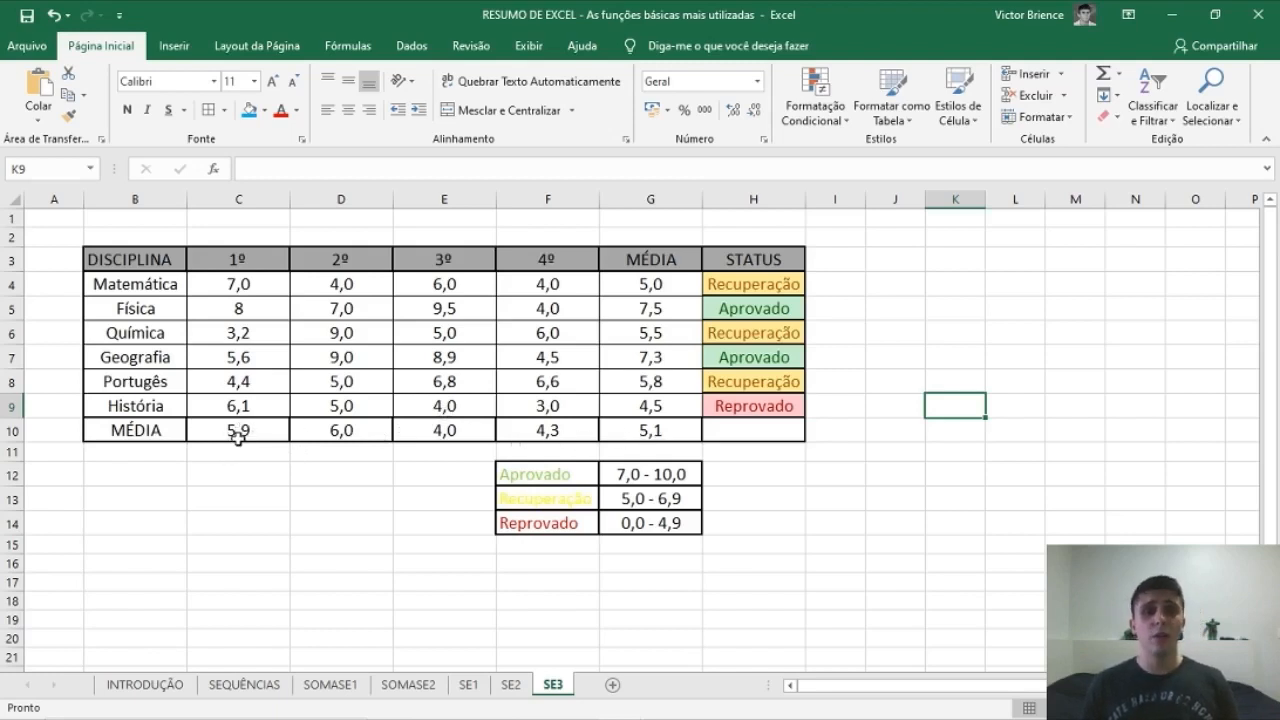
# Add a between rule to the MÉDIA row C10:G10 giving values from 0 to 4,9 the format Preenchimento Vermelho Claro e Texto Vermelho Escuro
pyautogui.moveTo(237, 430); pyautogui.dragTo(612, 428)
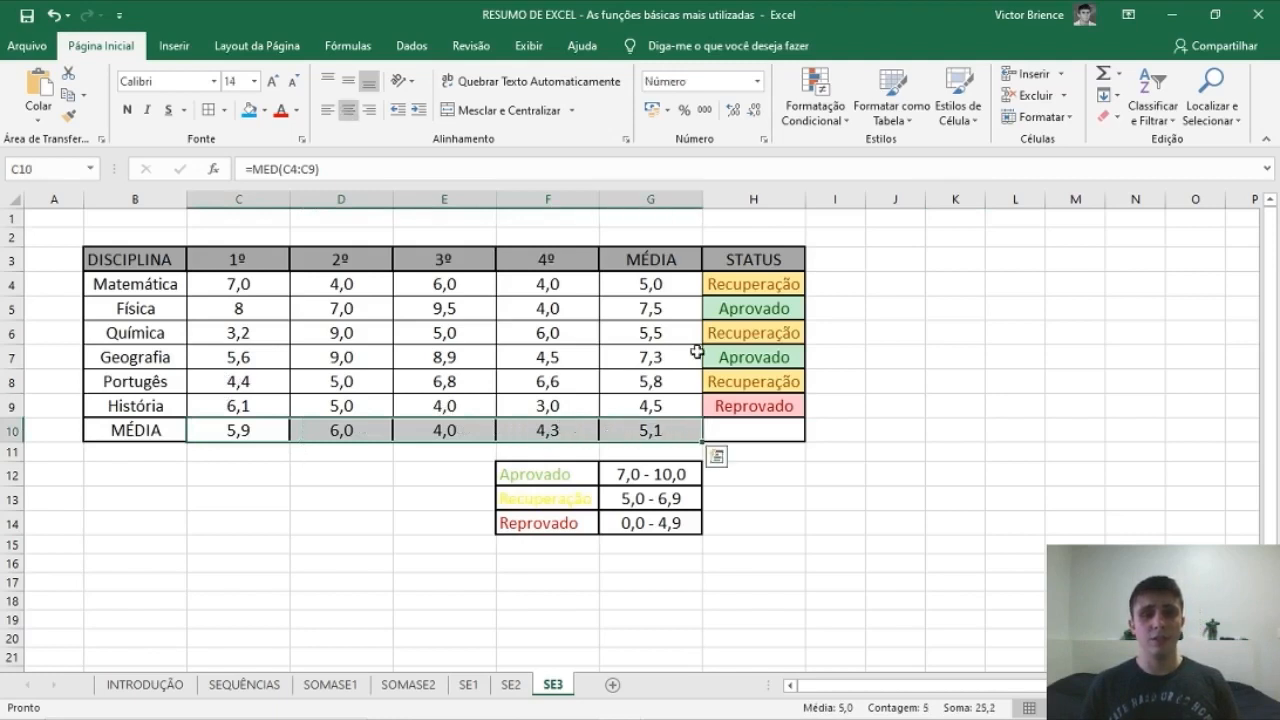
pyautogui.click(820, 122)
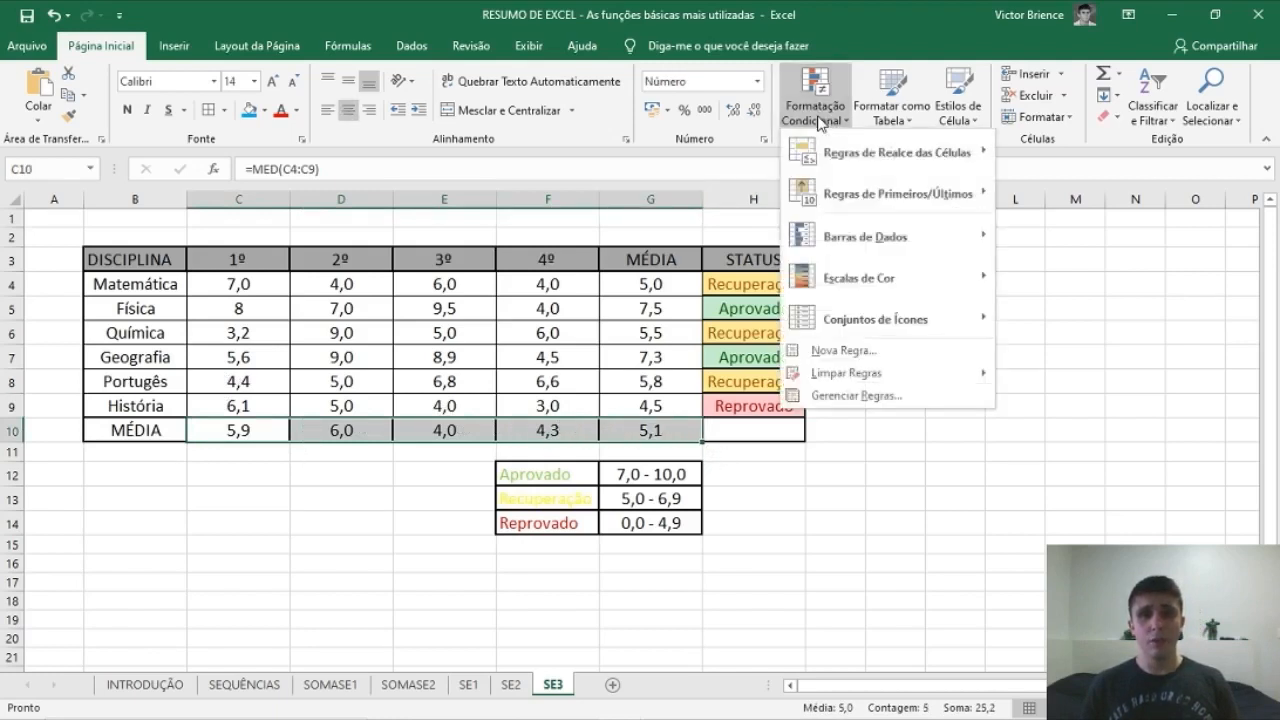
pyautogui.moveTo(883, 162)
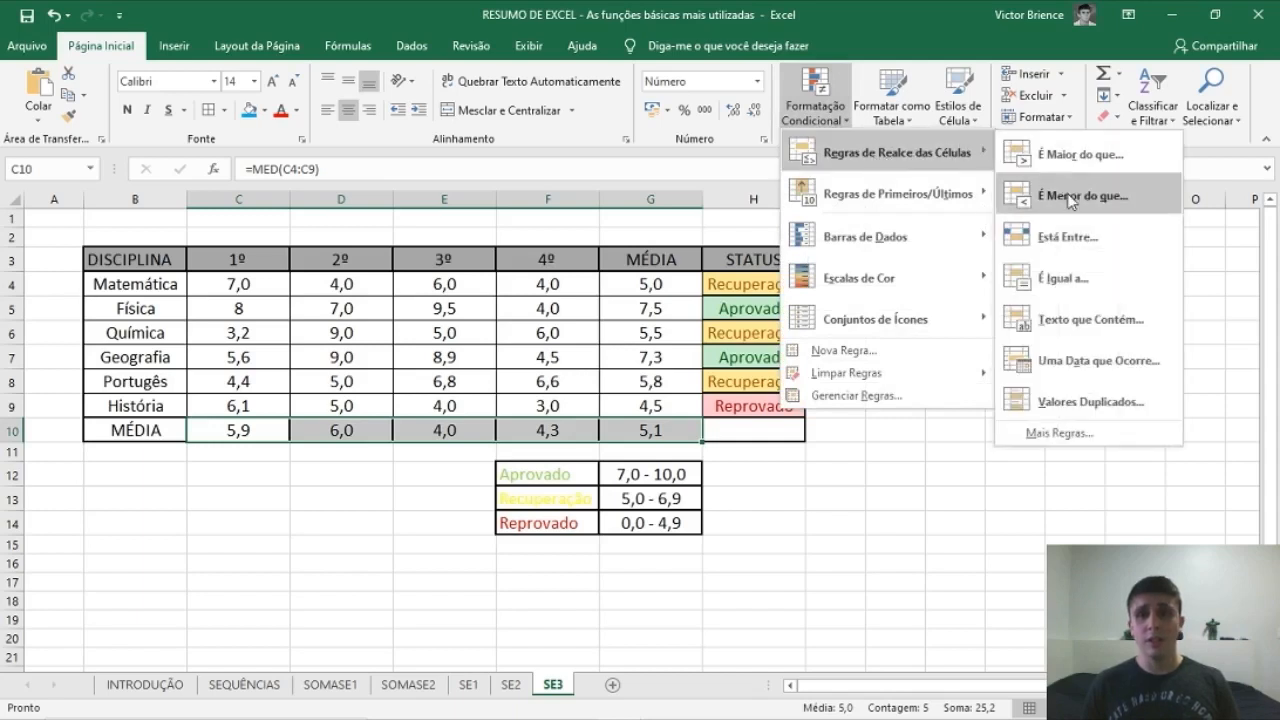
pyautogui.click(1060, 238)
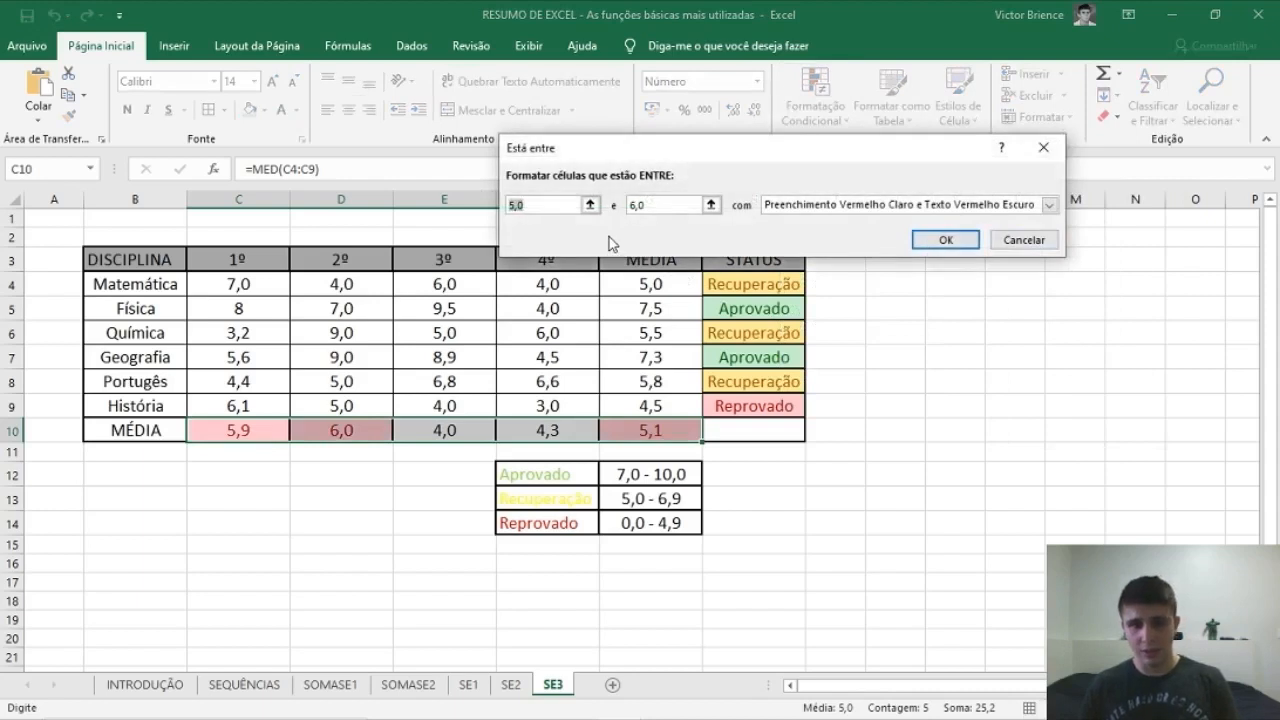
pyautogui.write('0')
pyautogui.doubleClick(651, 205)
pyautogui.write('4,9')
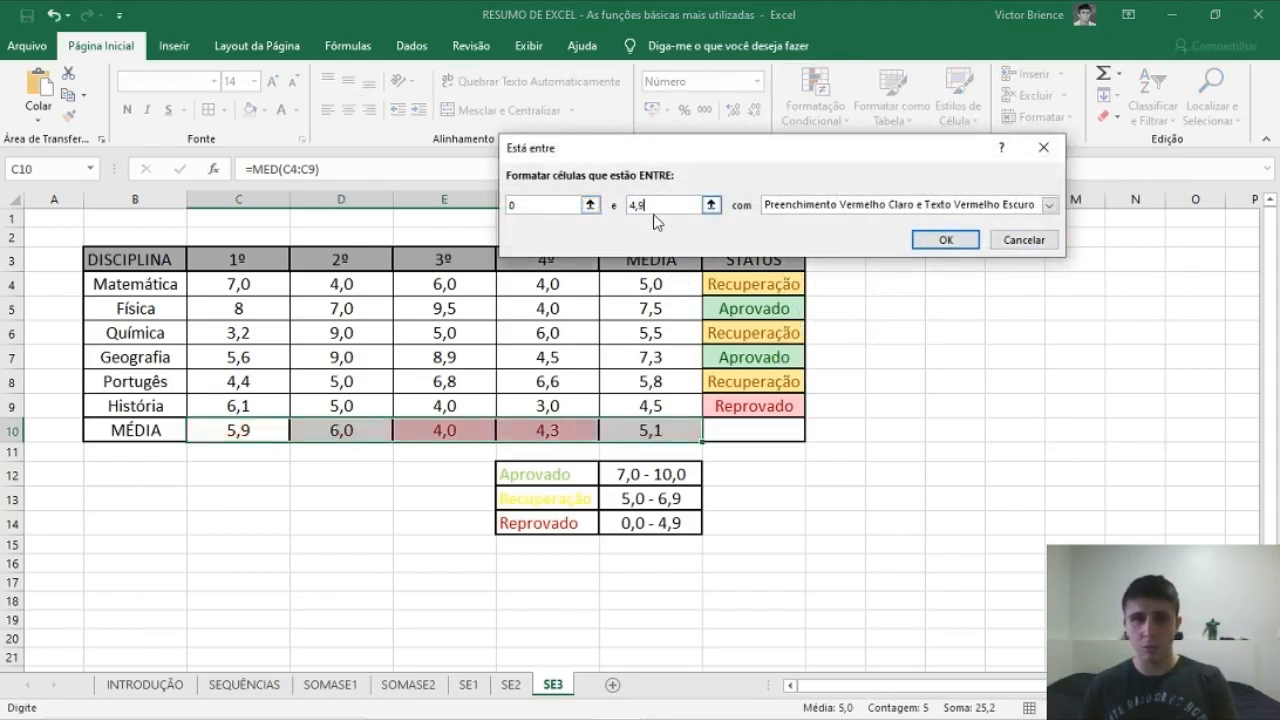
pyautogui.click(905, 241)
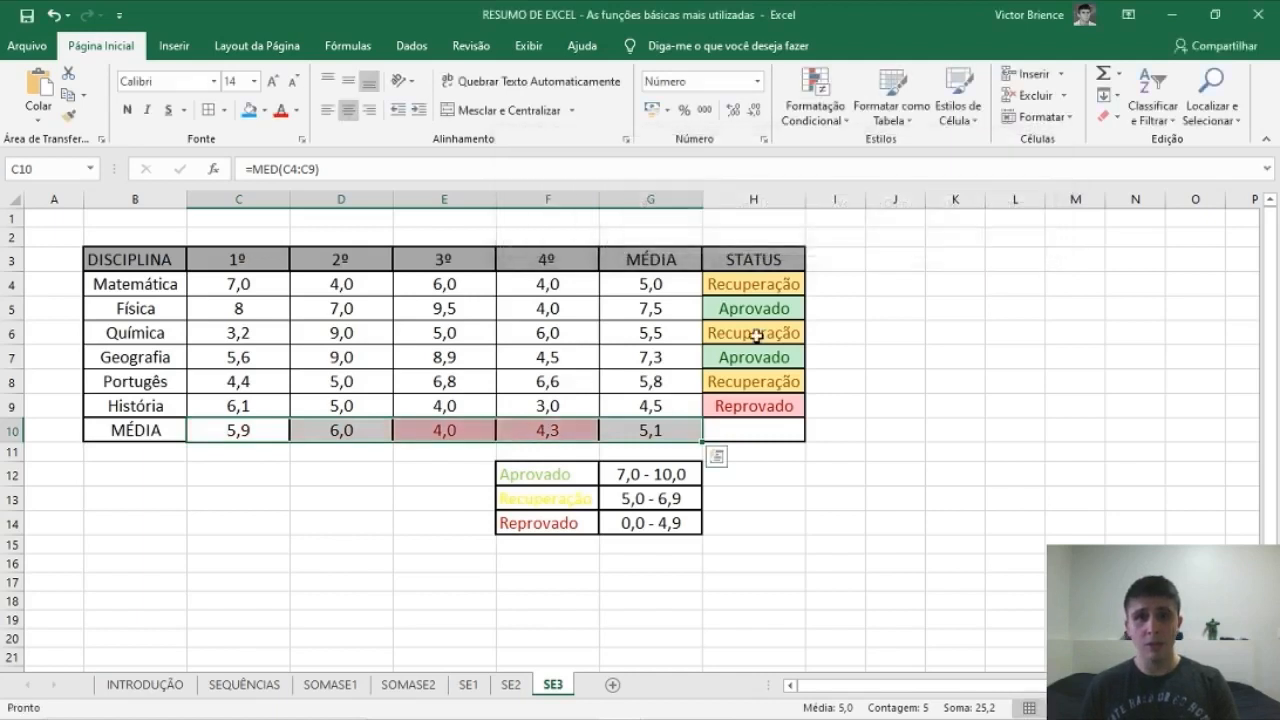
pyautogui.click(372, 490)
# Add a between rule to C10:G10 giving values from 5 to 6,9 the format Preenchimento Amarelo e Texto Amarelo Escuro
pyautogui.moveTo(258, 437); pyautogui.dragTo(652, 433)
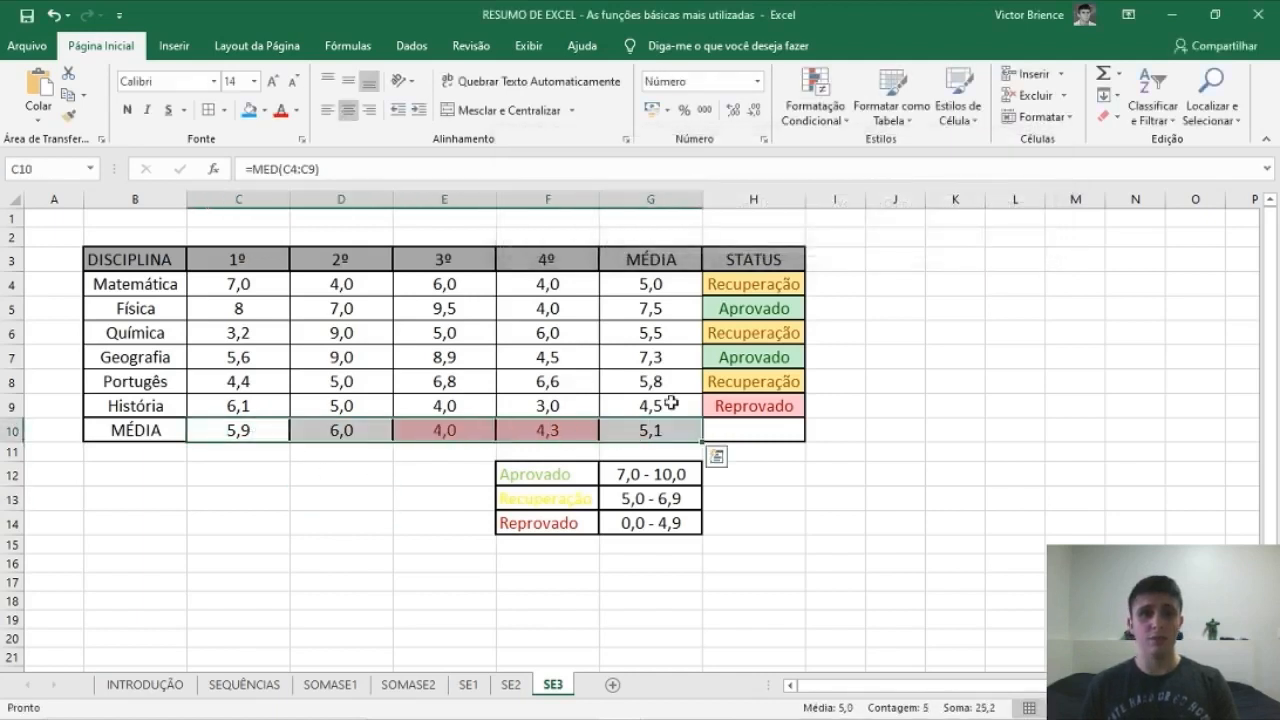
pyautogui.click(822, 115)
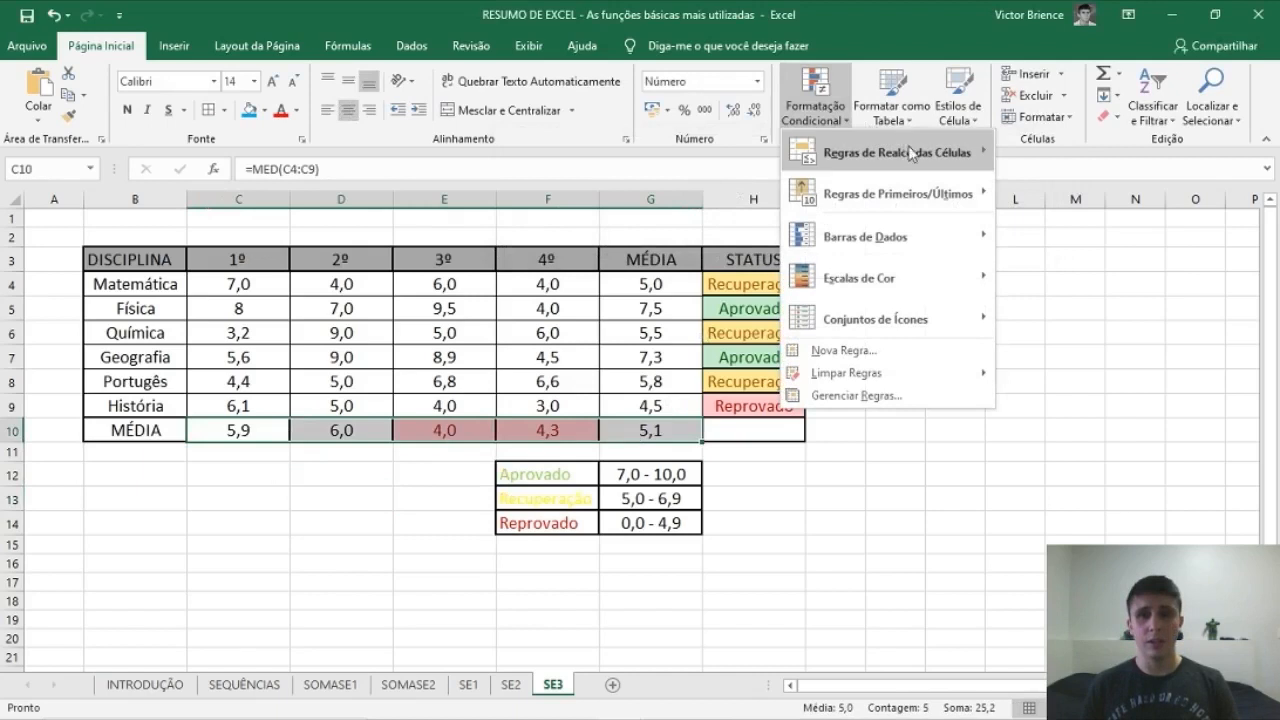
pyautogui.moveTo(905, 155)
pyautogui.click(1057, 244)
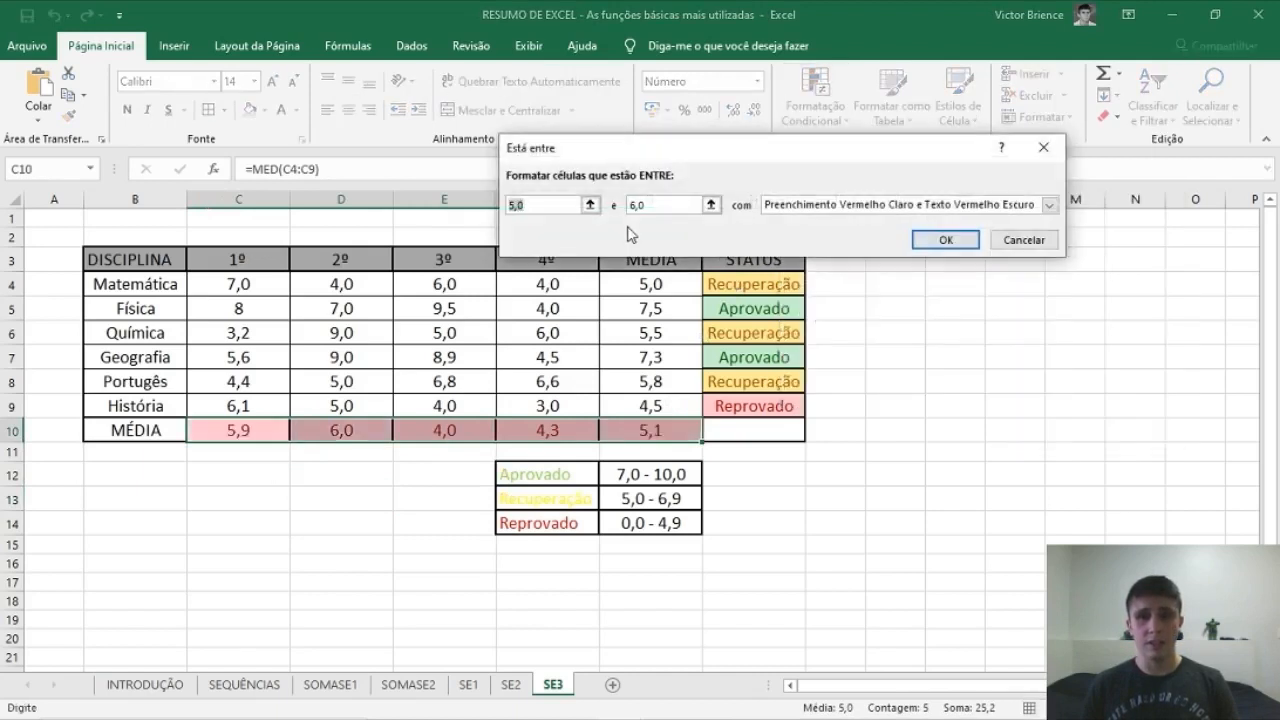
pyautogui.write('5')
pyautogui.press('Tab')
pyautogui.write('6,9')
pyautogui.click(807, 205)
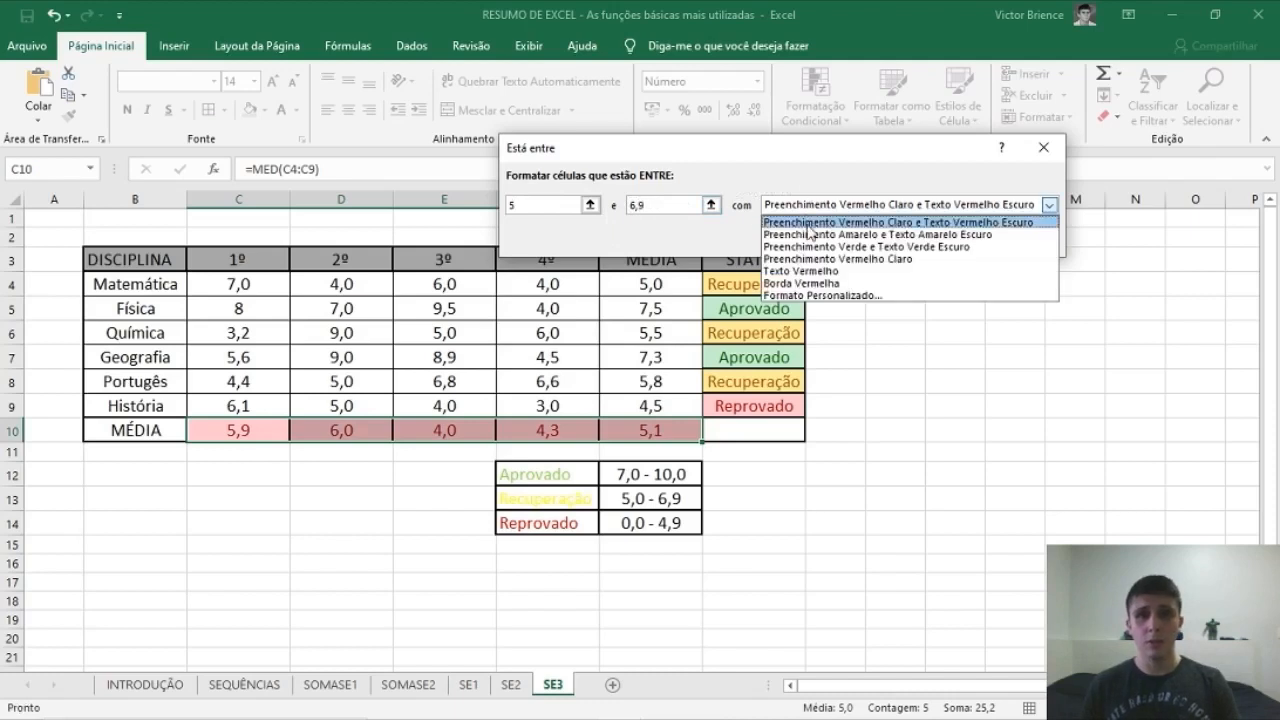
pyautogui.click(810, 234)
pyautogui.click(925, 244)
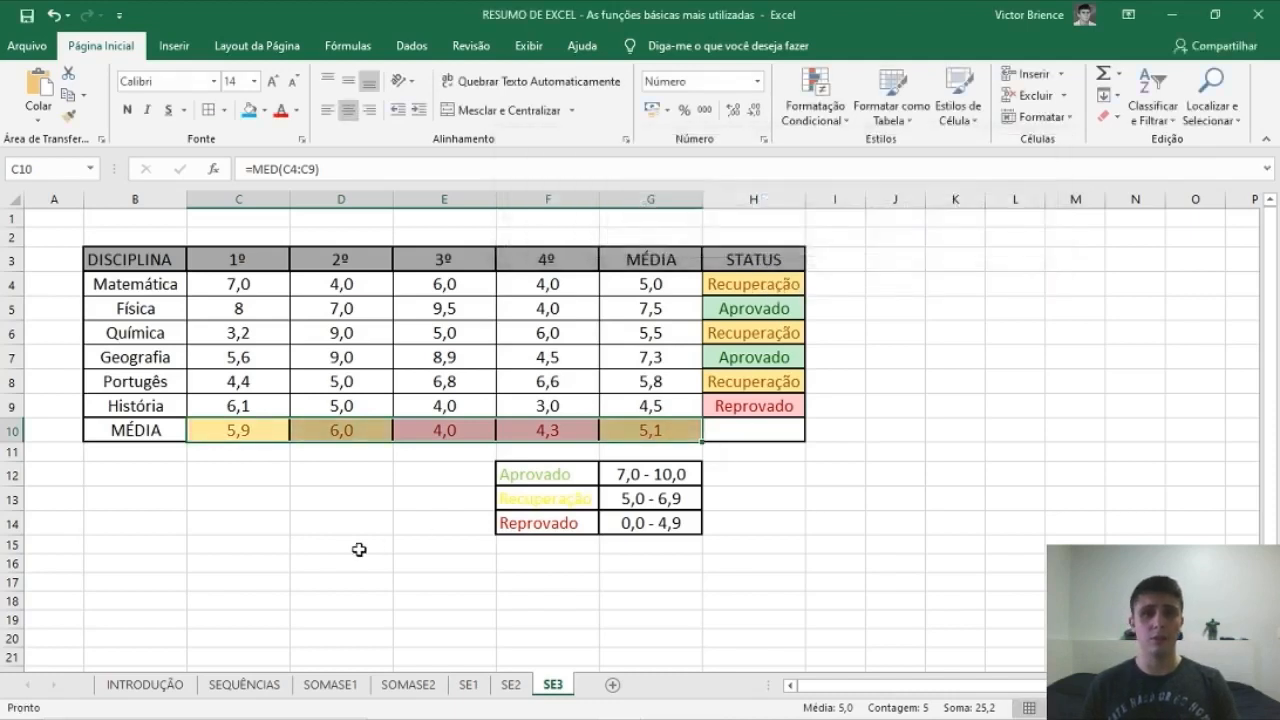
pyautogui.click(359, 549)
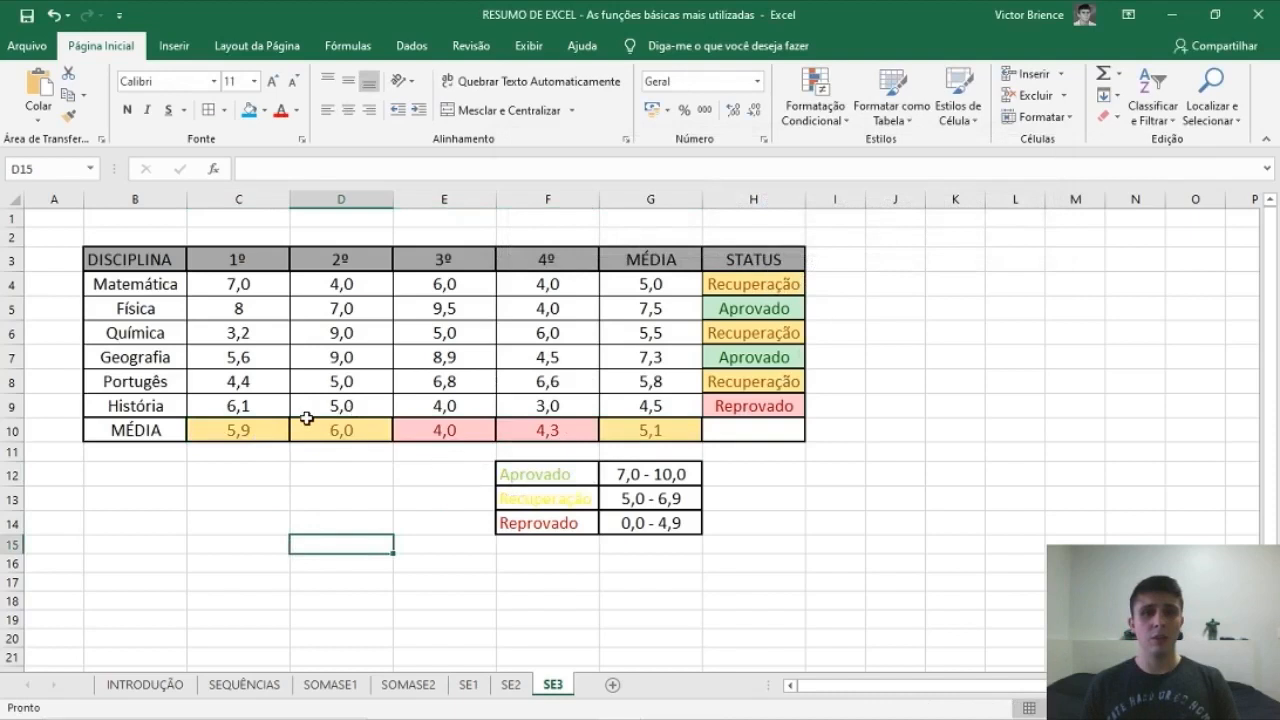
# Add a between rule to C10:G10 giving values from 7 to 10 the format Preenchimento Verde e Texto Verde Escuro
pyautogui.moveTo(266, 437); pyautogui.dragTo(622, 432)
pyautogui.click(815, 105)
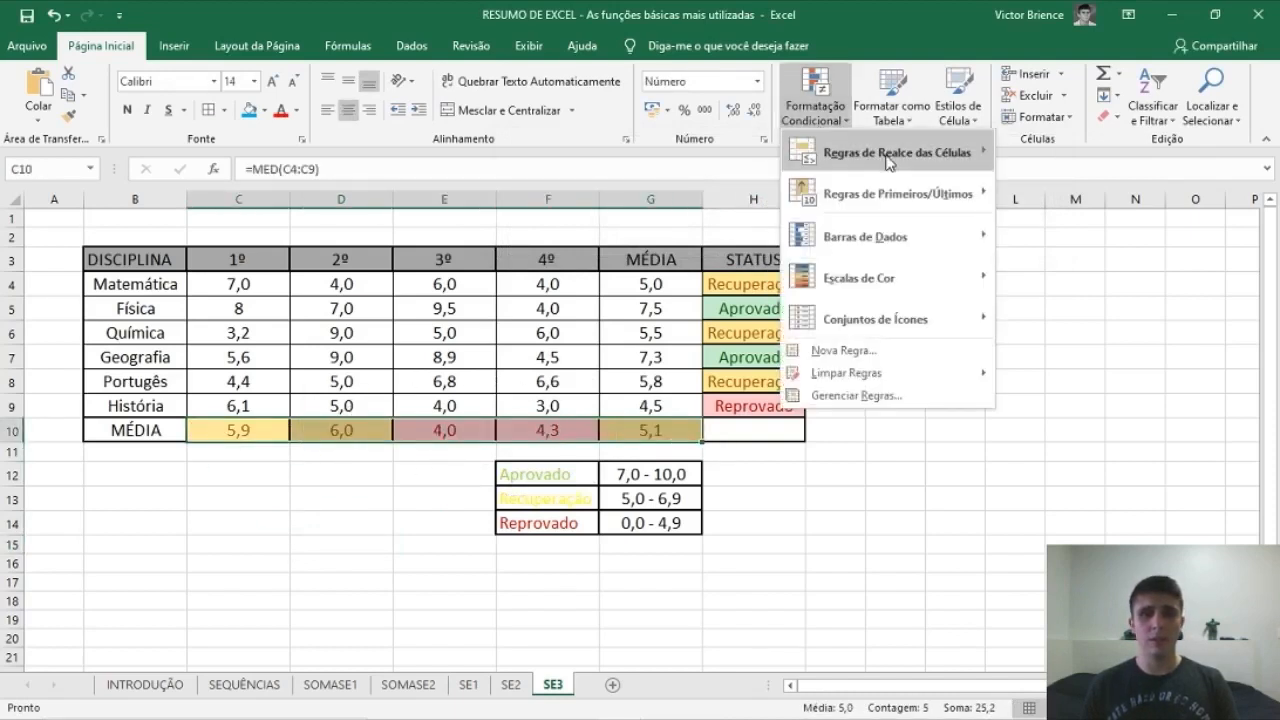
pyautogui.moveTo(887, 163)
pyautogui.click(1060, 234)
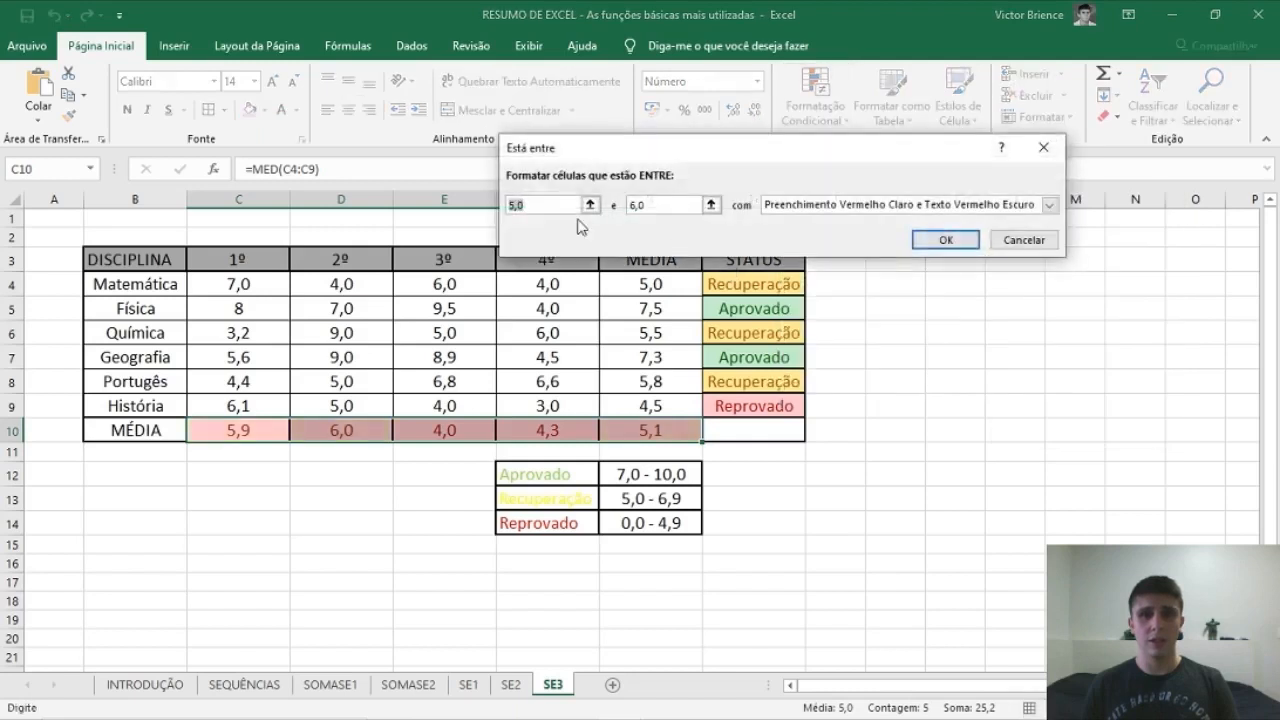
pyautogui.write('7')
pyautogui.doubleClick(645, 205)
pyautogui.write('10')
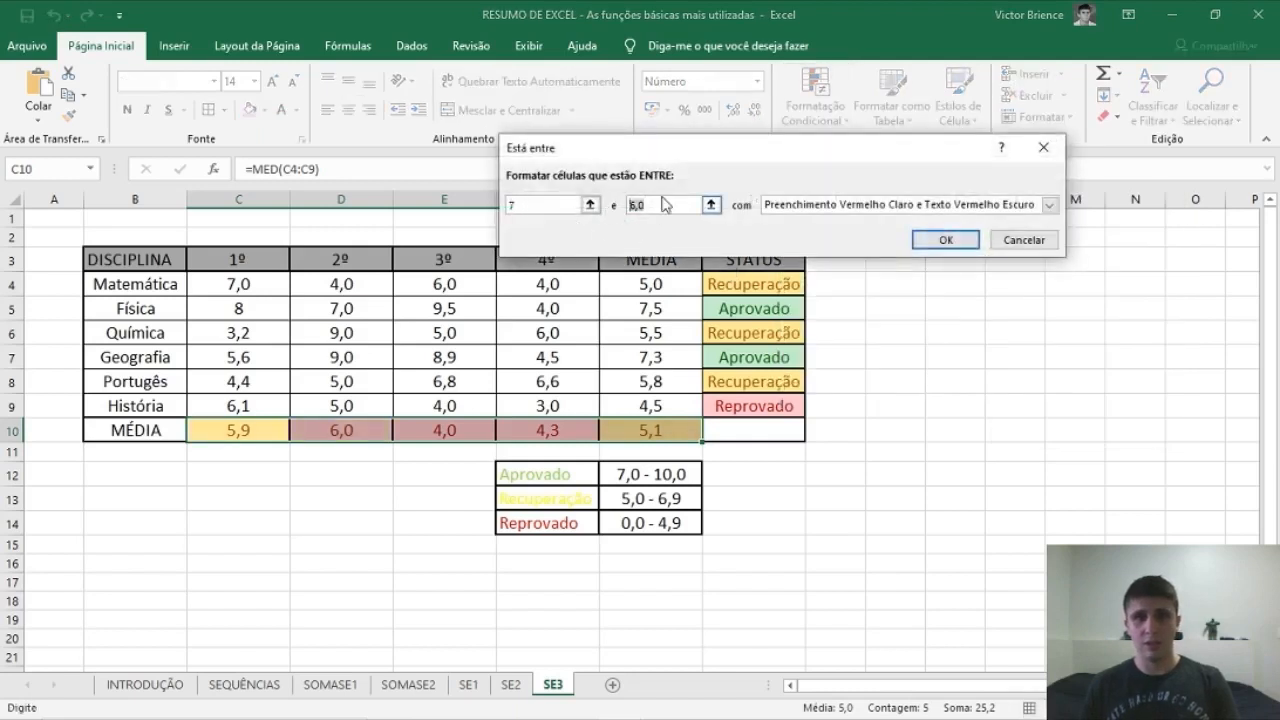
pyautogui.click(843, 205)
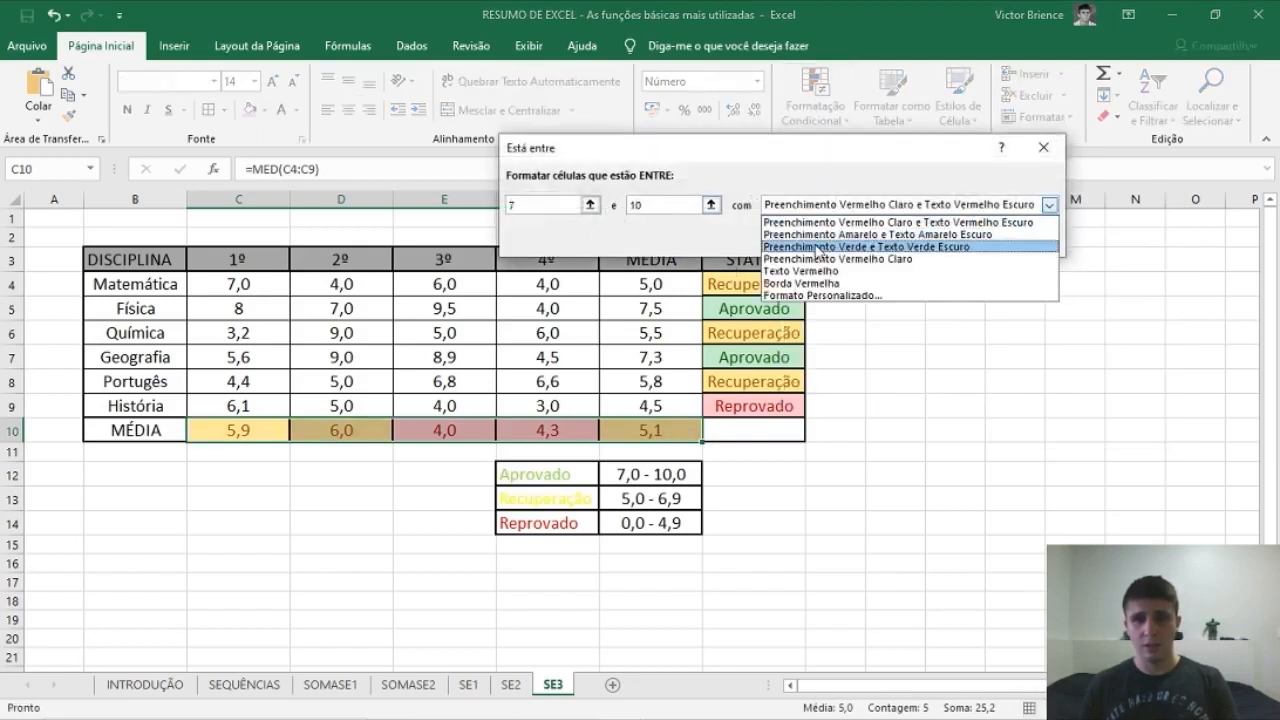
pyautogui.click(848, 246)
pyautogui.click(945, 240)
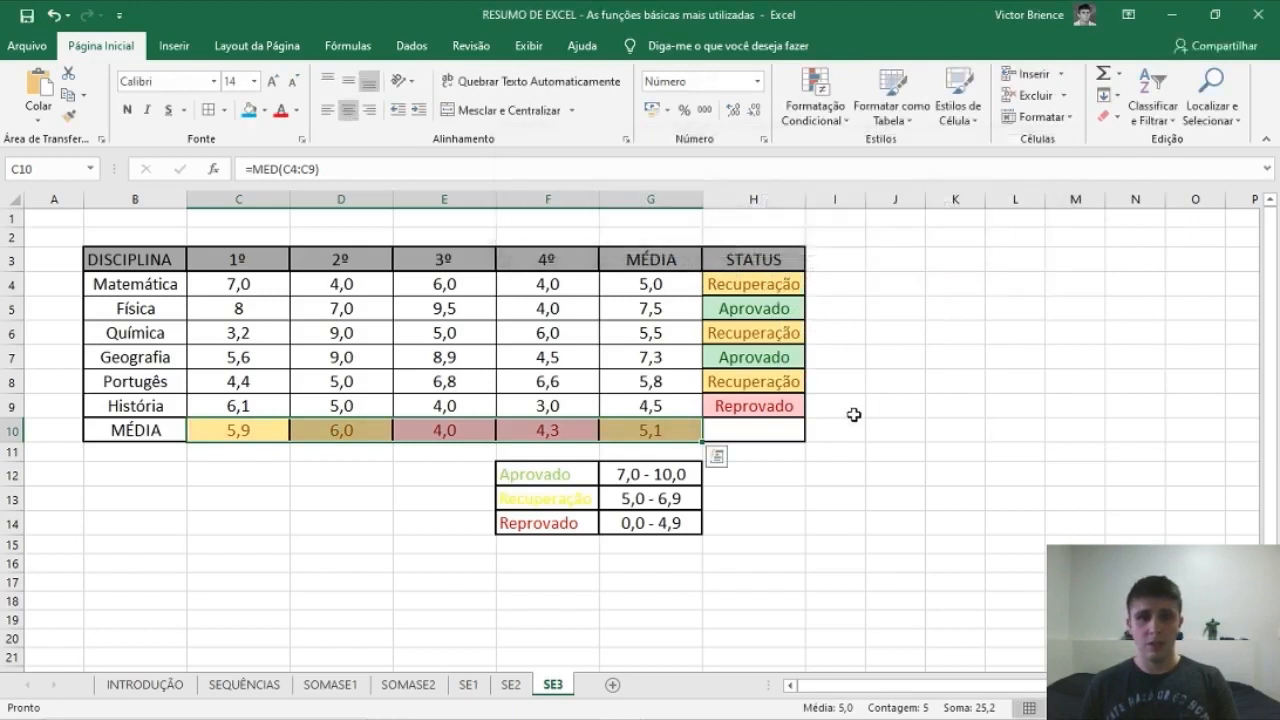
pyautogui.click(851, 412)
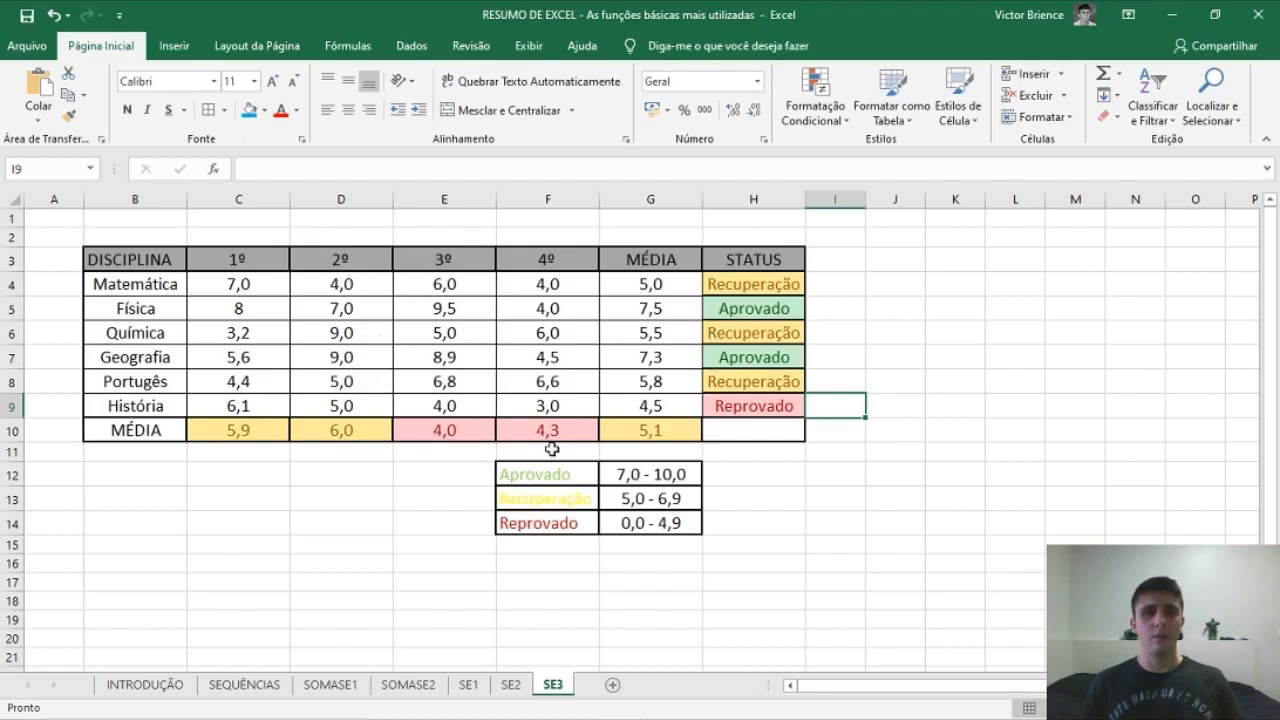
# Review Matemática's status formula in H4 and minimize the workbook window to show the desktop
pyautogui.click(136, 260)
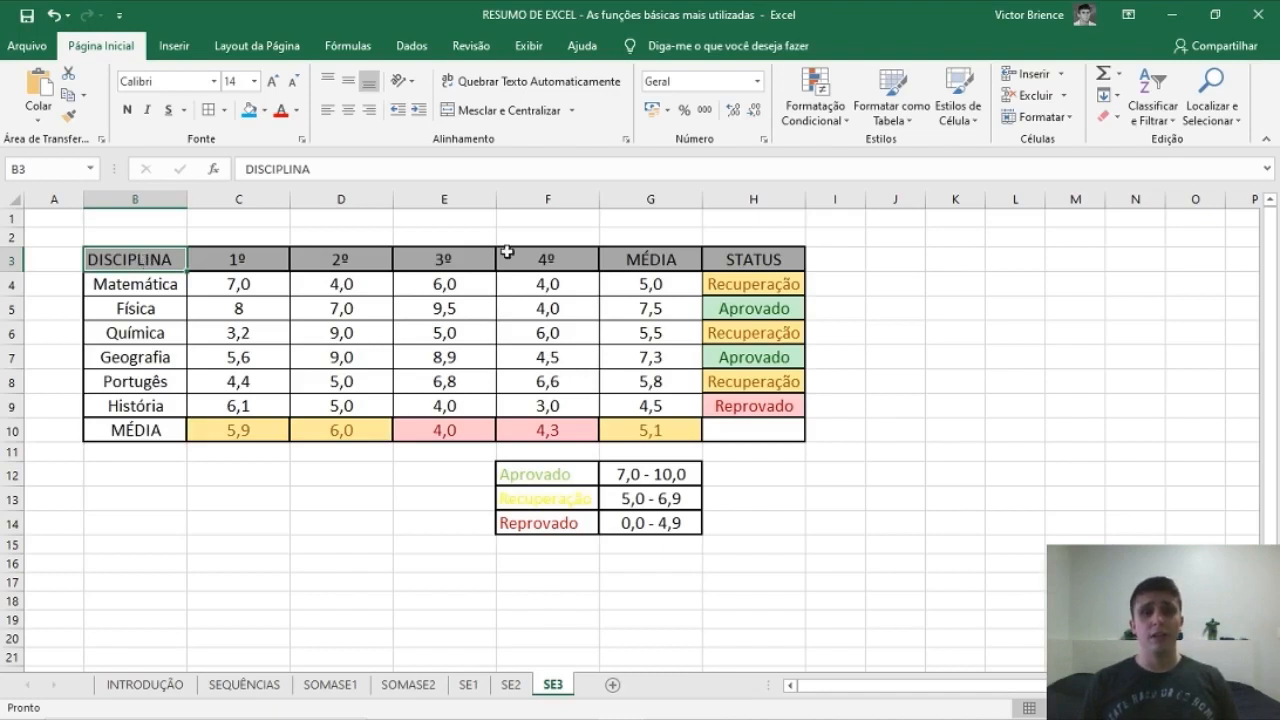
pyautogui.click(747, 284)
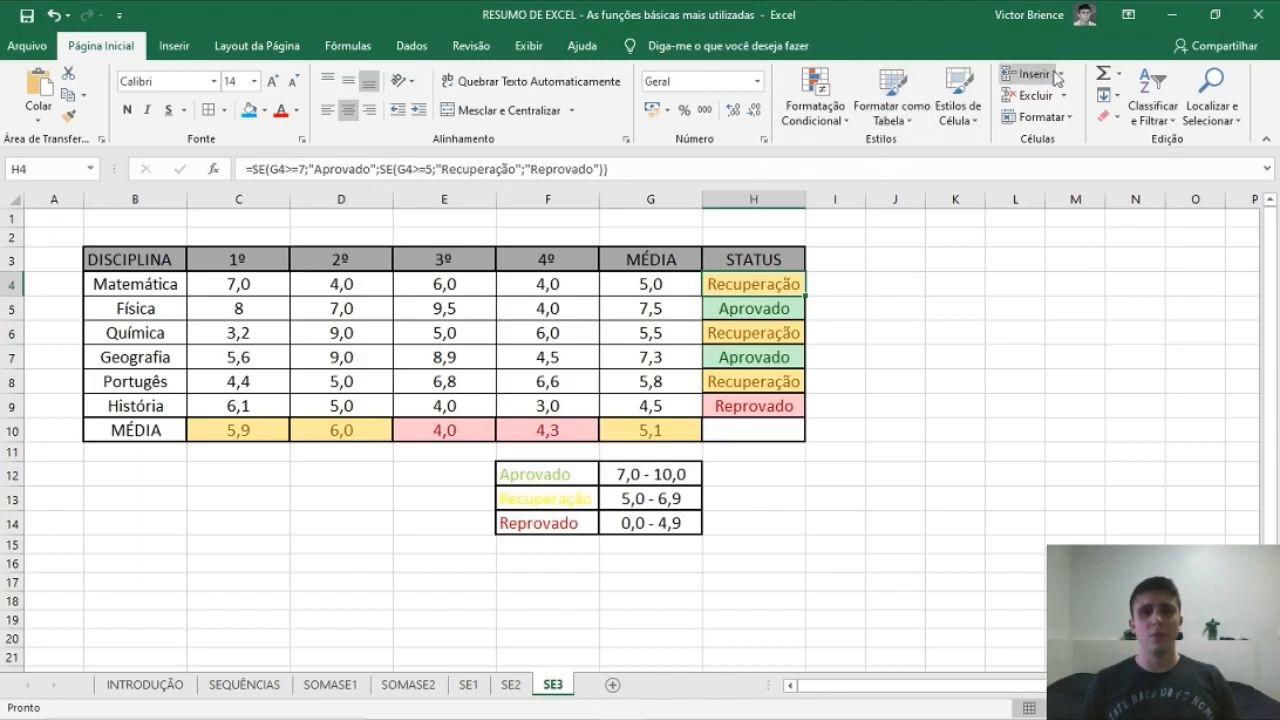
pyautogui.click(1170, 14)
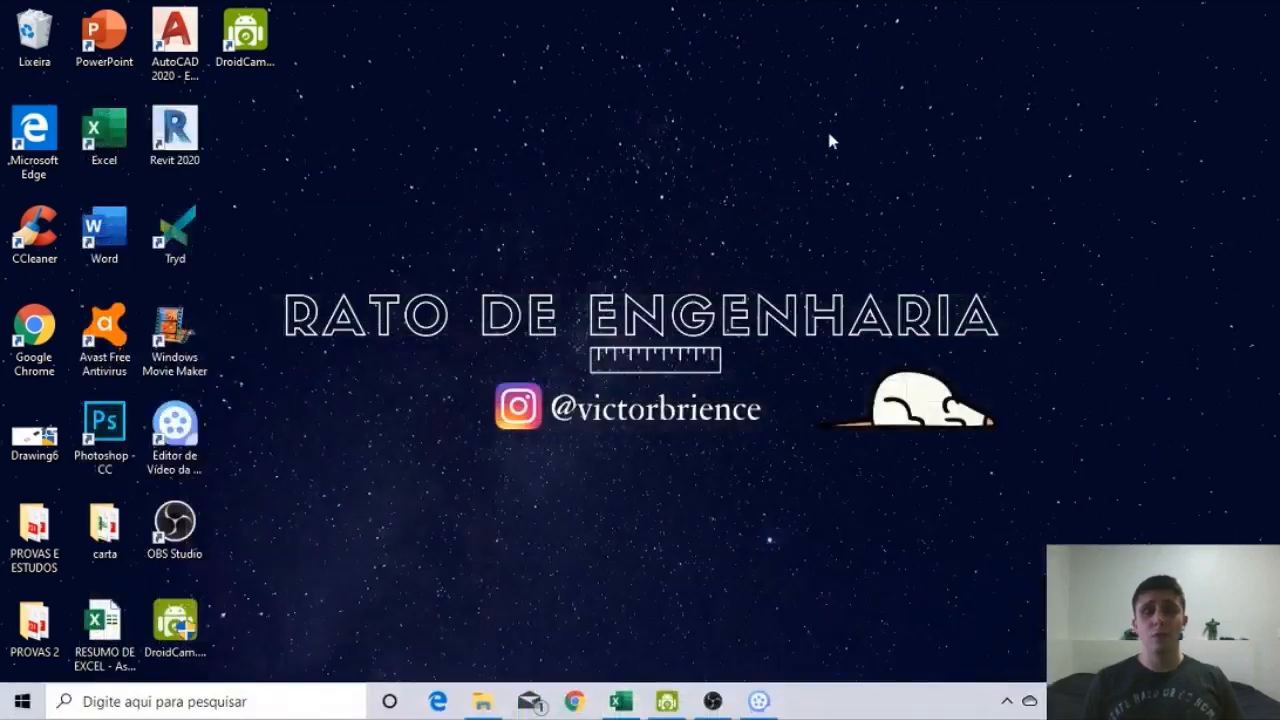